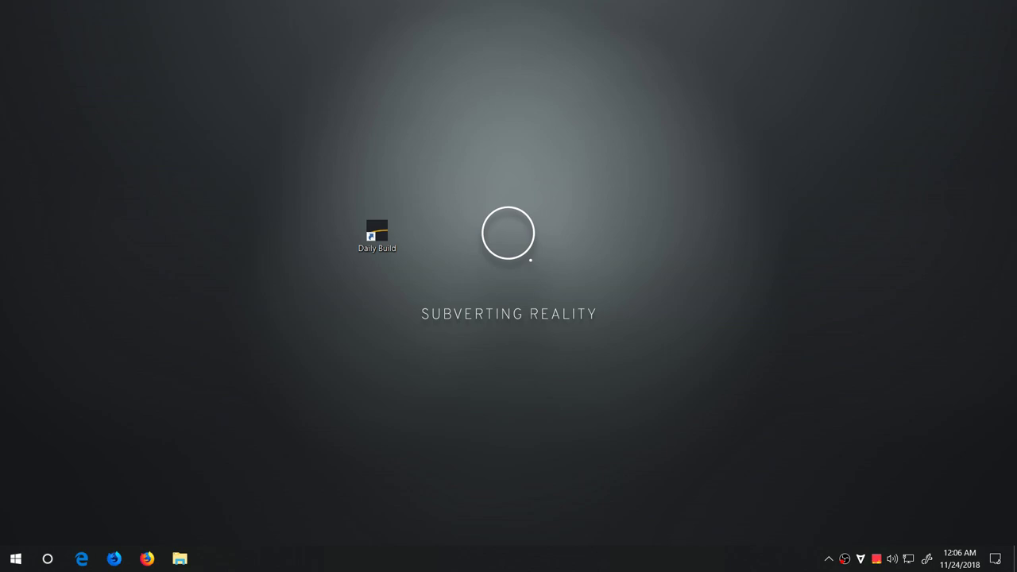
- Launch Gaea from the Daily Build desktop shortcut and widen the area holding the Erosion node's properties
double_click(380, 236)
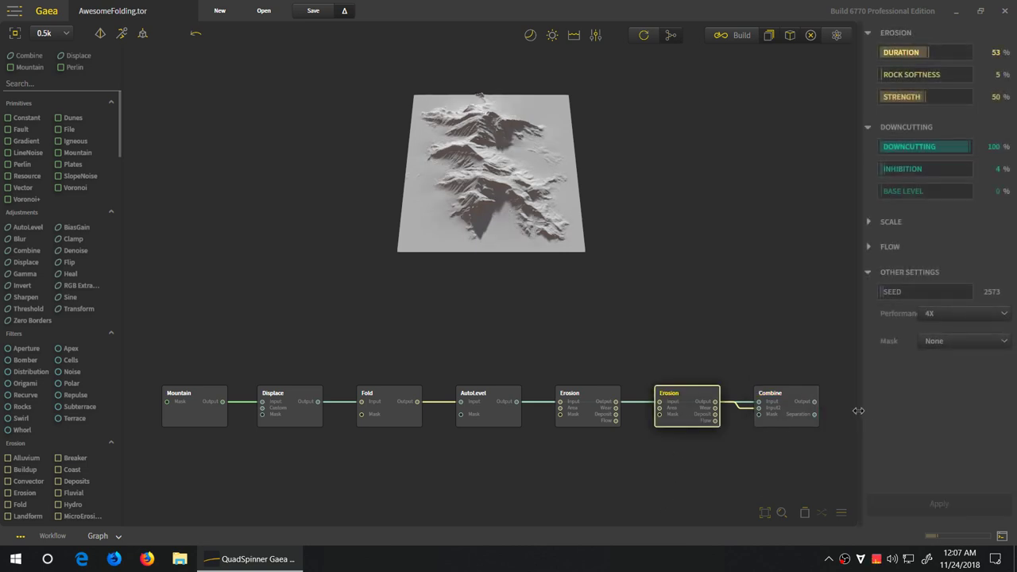
left_click_drag(862, 405, 795, 409)
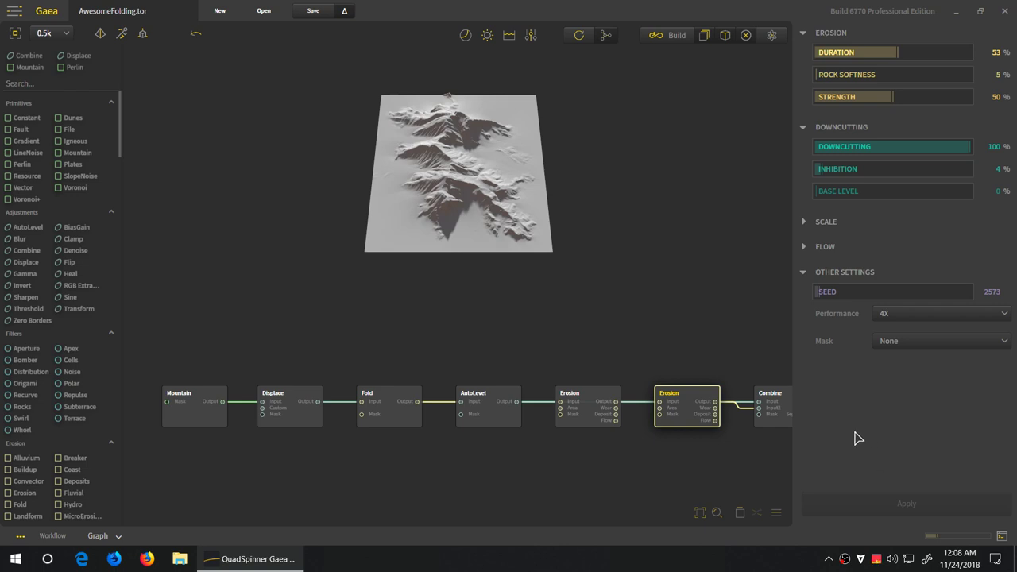
- Reveal the selected Erosion node's Flow and Real Scale settings and open the Feature Scale value for exact entry without changing it
left_click(815, 248)
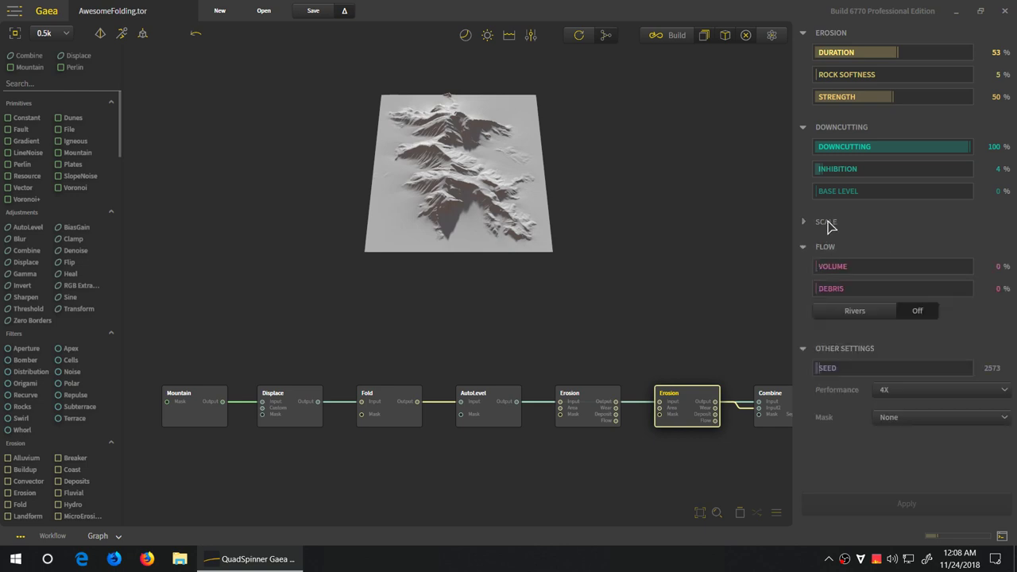
left_click(827, 224)
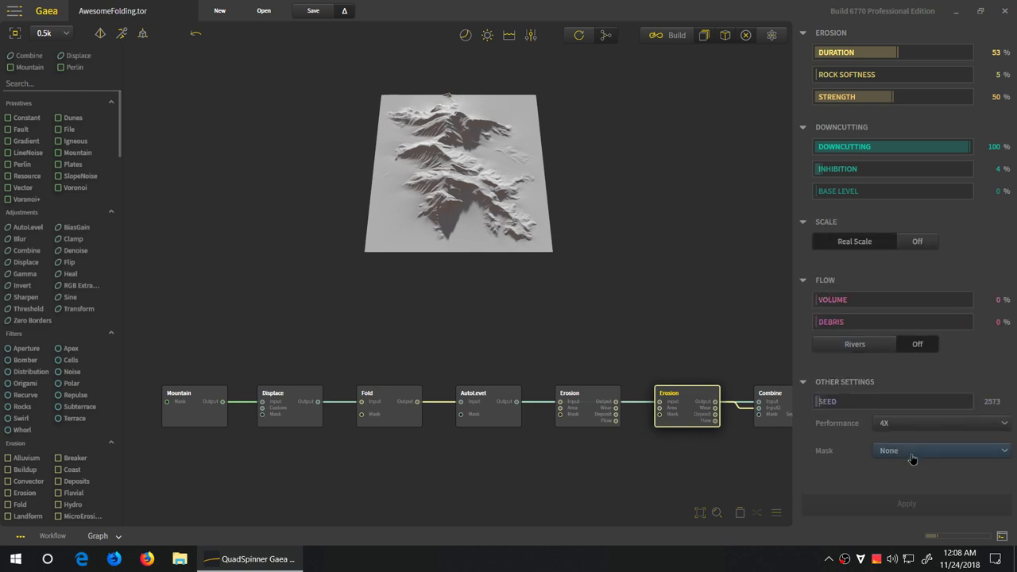
left_click(917, 241)
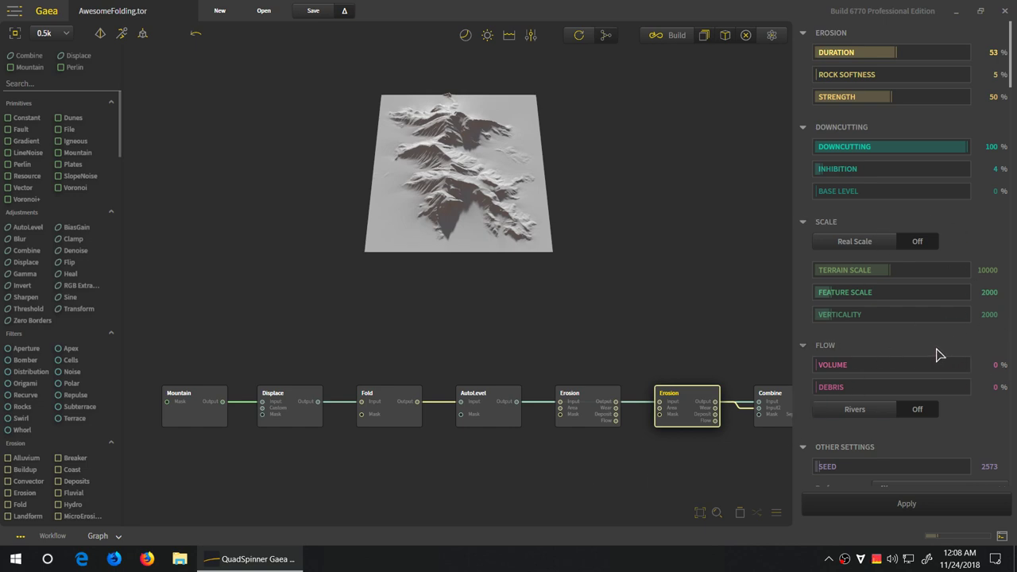
right_click(885, 301)
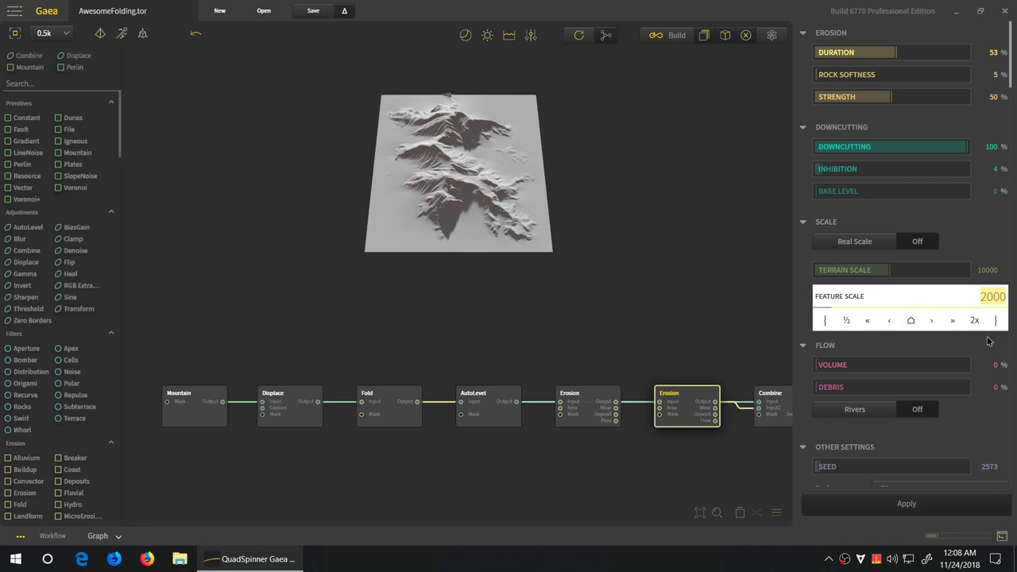
left_click(853, 431)
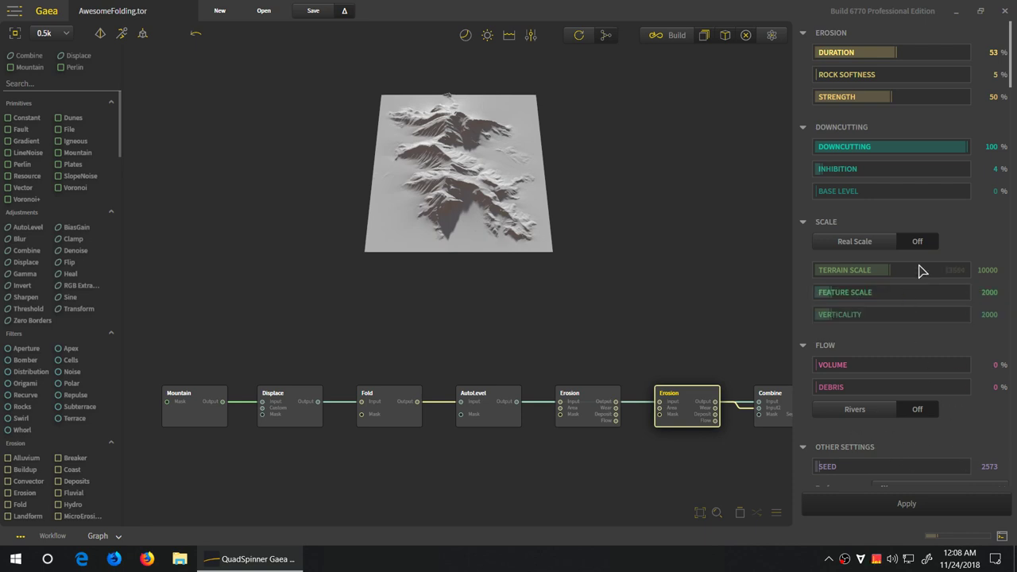
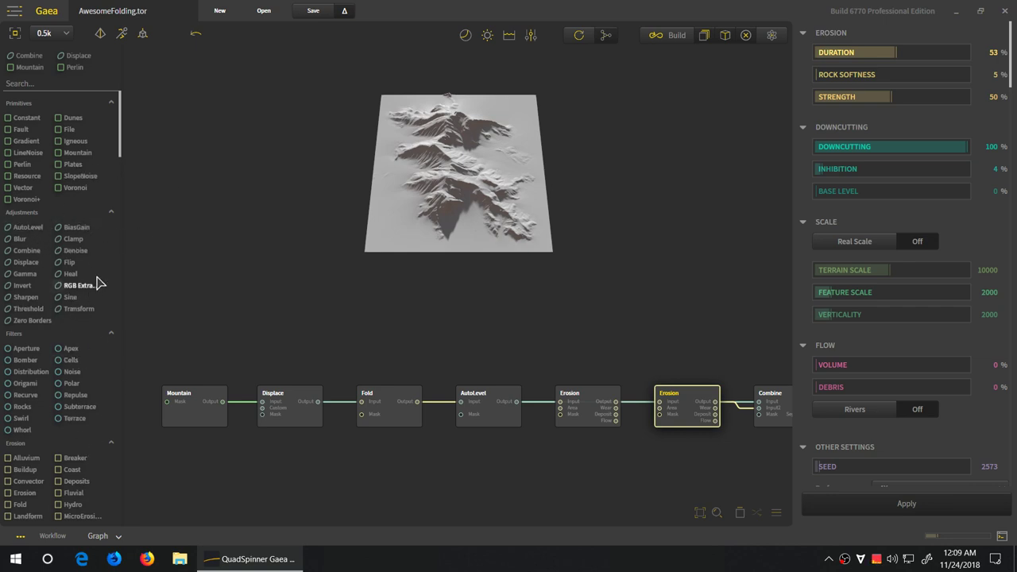
- Widen the node toolbox to three columns and collapse its Selectors and Color categories
left_click_drag(121, 246, 180, 247)
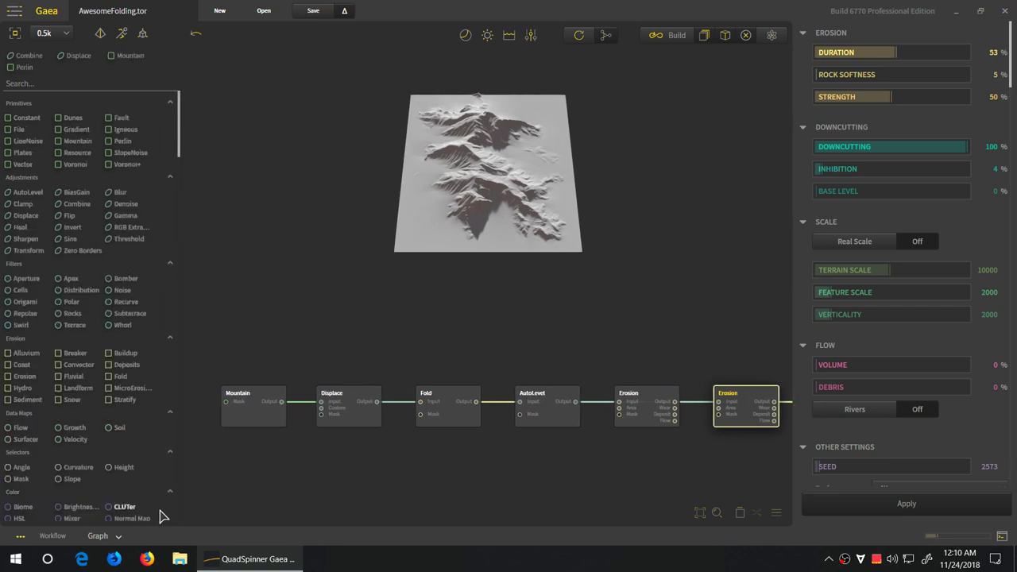
scroll(110, 439, "down", 2)
left_click(169, 410)
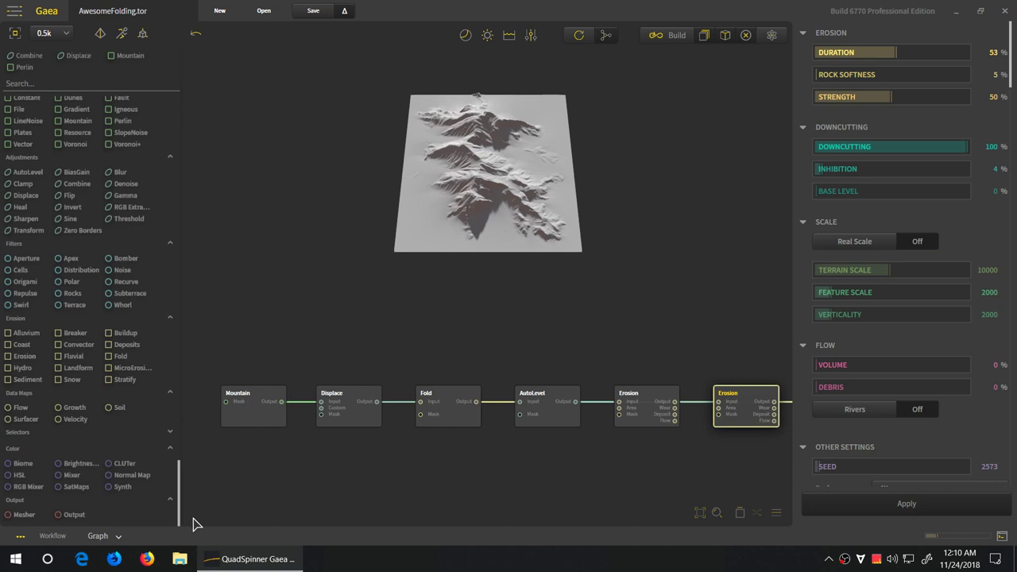
left_click(170, 448)
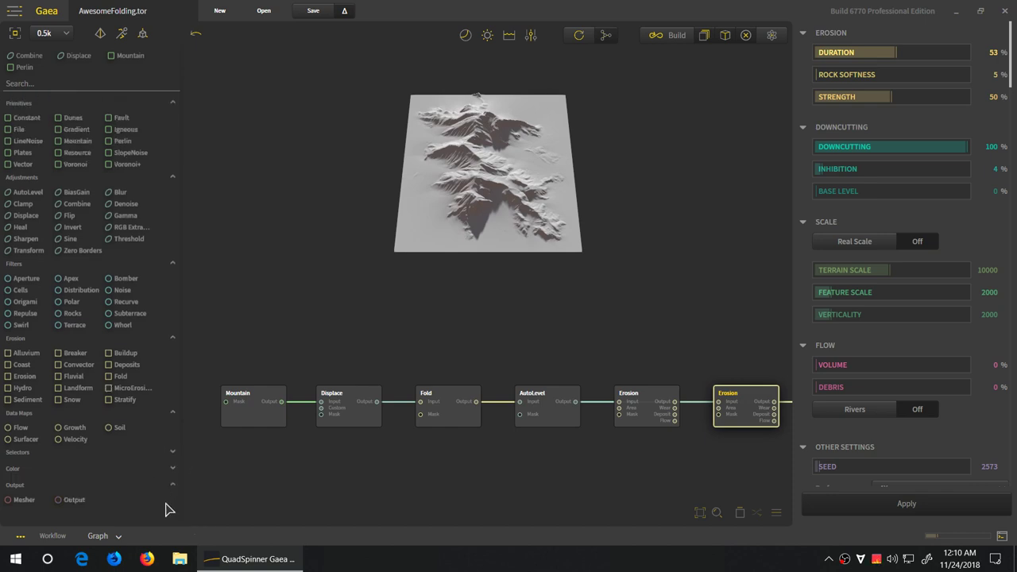
mouse_move(183, 438)
left_mouse_down()
mouse_move(139, 438)
mouse_move(171, 438)
left_mouse_up()
- Add a Convector node to the graph below the Fold and AutoLevel nodes and deselect it
left_click_drag(63, 370, 420, 507)
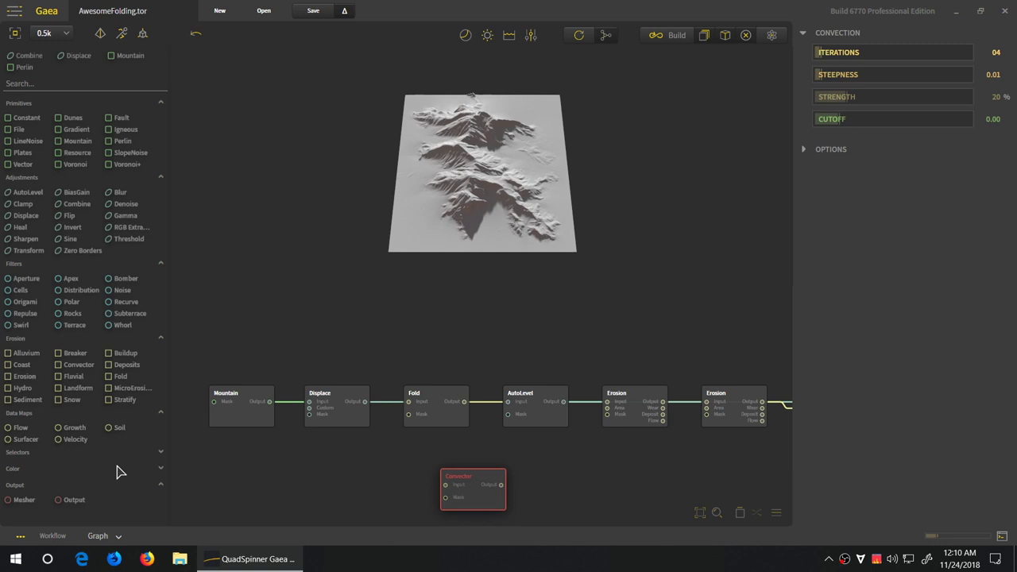
left_click(223, 490)
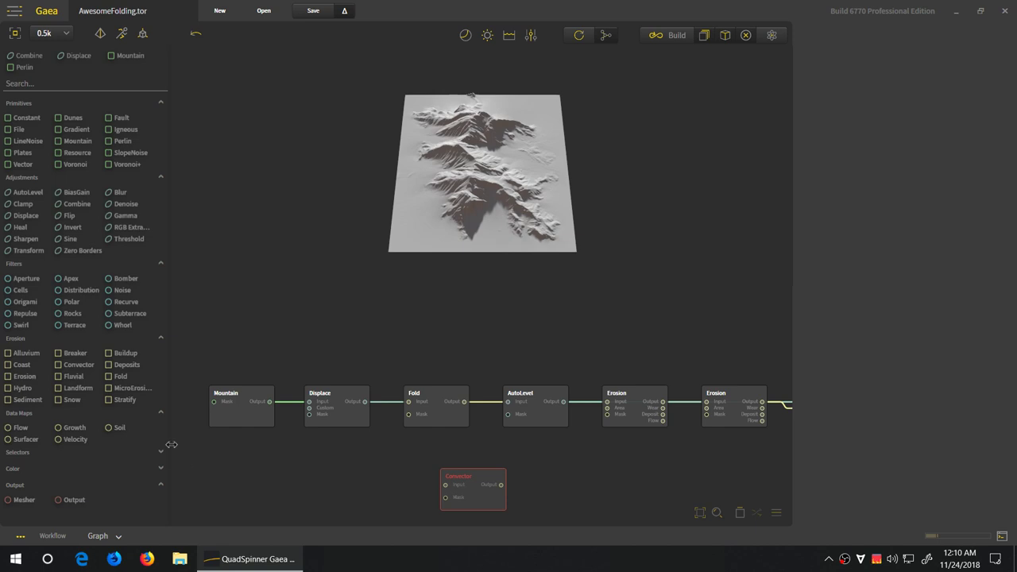
- Narrow the node toolbox to two columns and delete the unconnected Convector node
left_click_drag(187, 443, 110, 445)
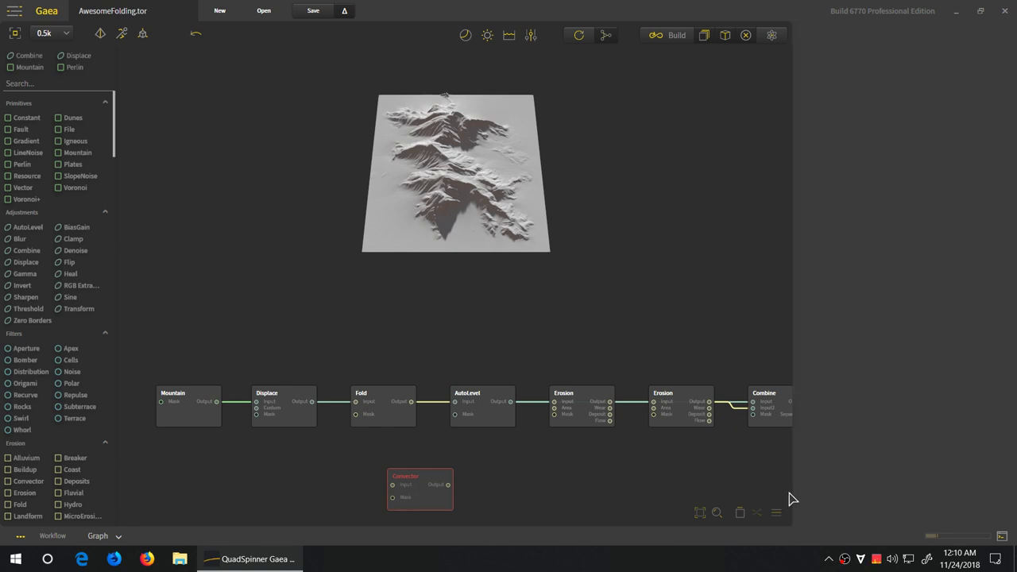
left_click_drag(794, 492, 792, 489)
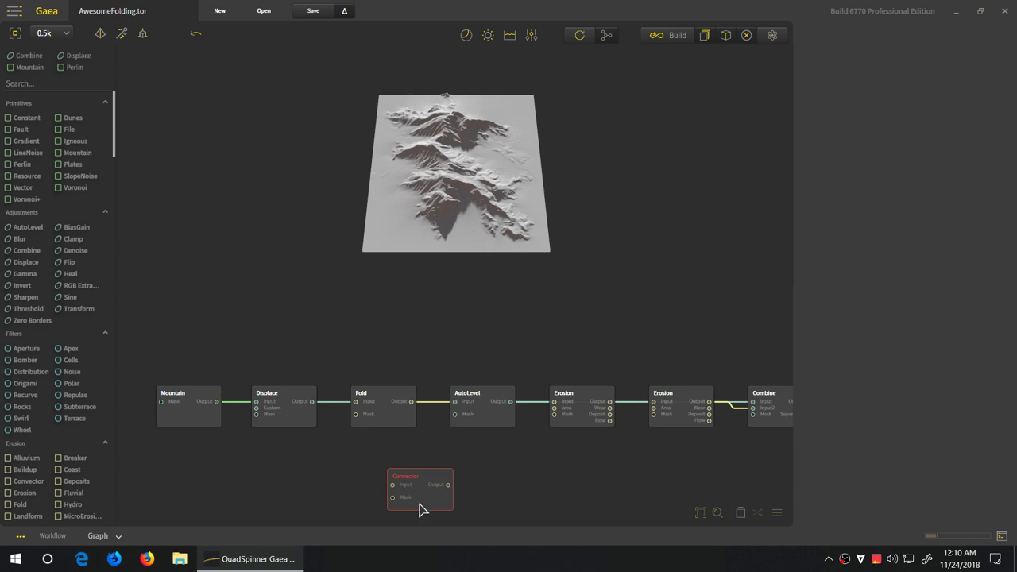
key("Delete")
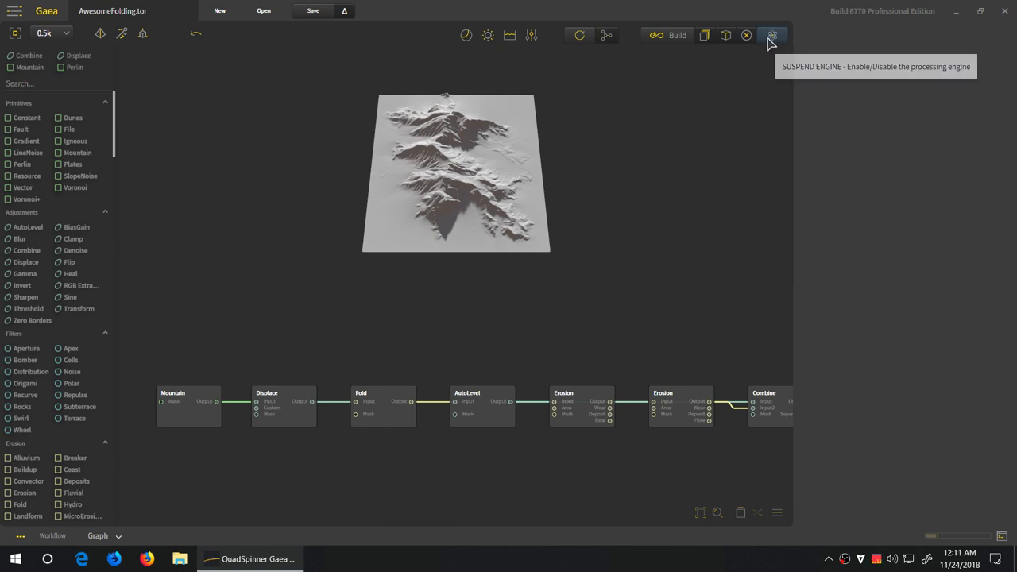
- Set the second Erosion node's Duration to 6% and Rock Softness to 16%, and the first Erosion node's Duration to 7%
left_click(682, 414)
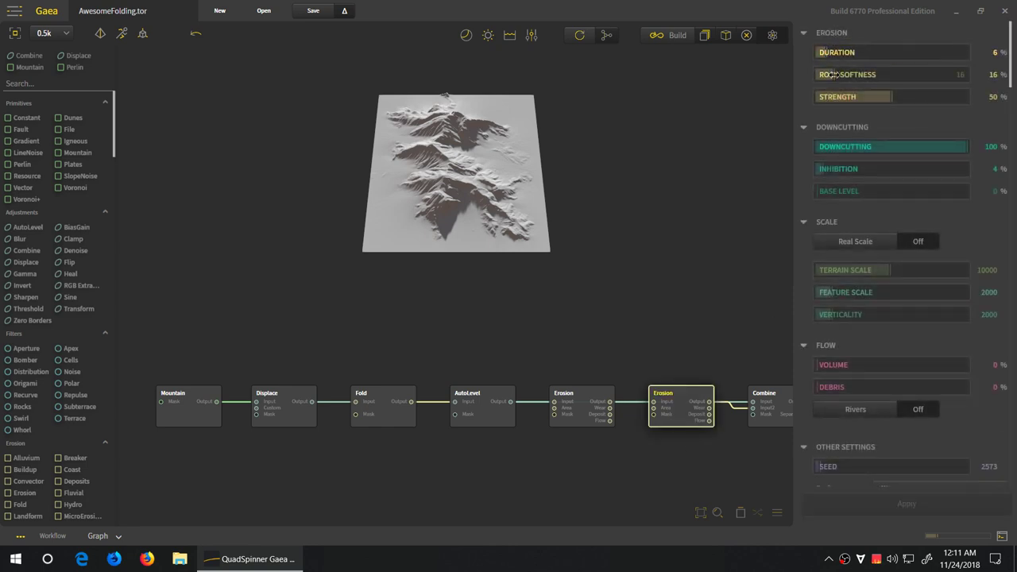
left_click(569, 412)
left_click_drag(873, 52, 860, 54)
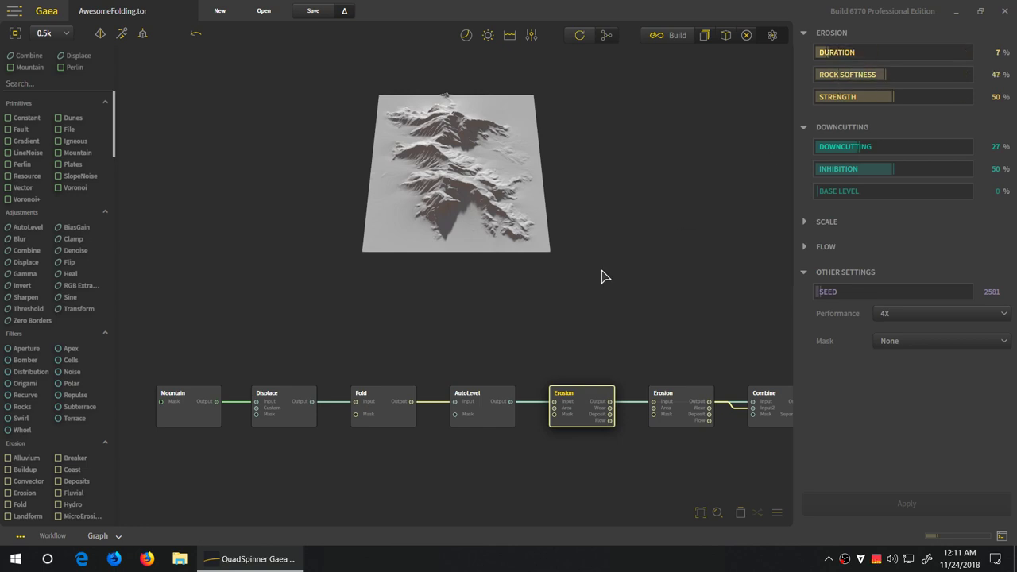
- Select the Fold node and resume the suspended processing engine to preview that node
left_click(481, 412)
left_click(374, 420)
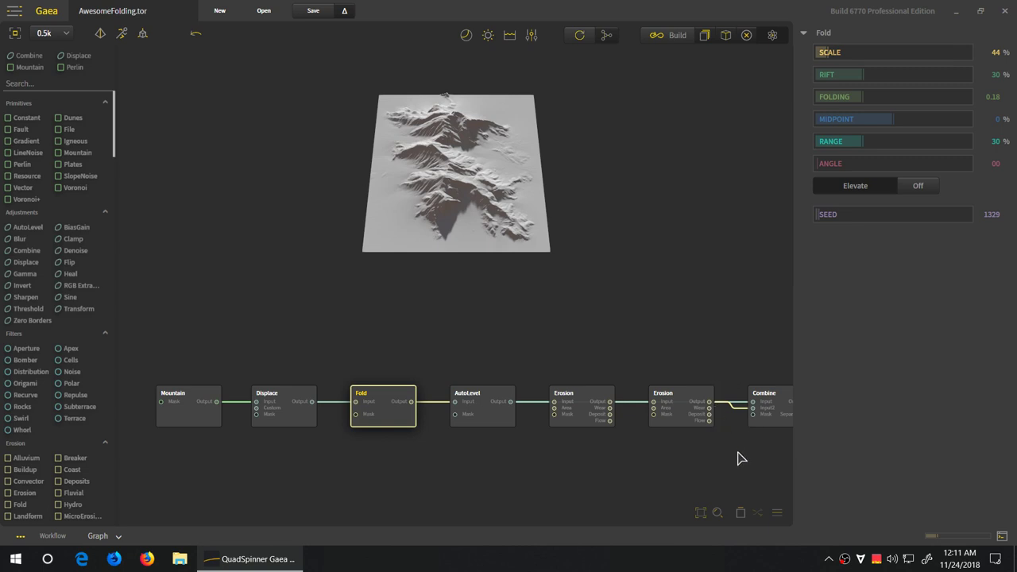
left_click(771, 36)
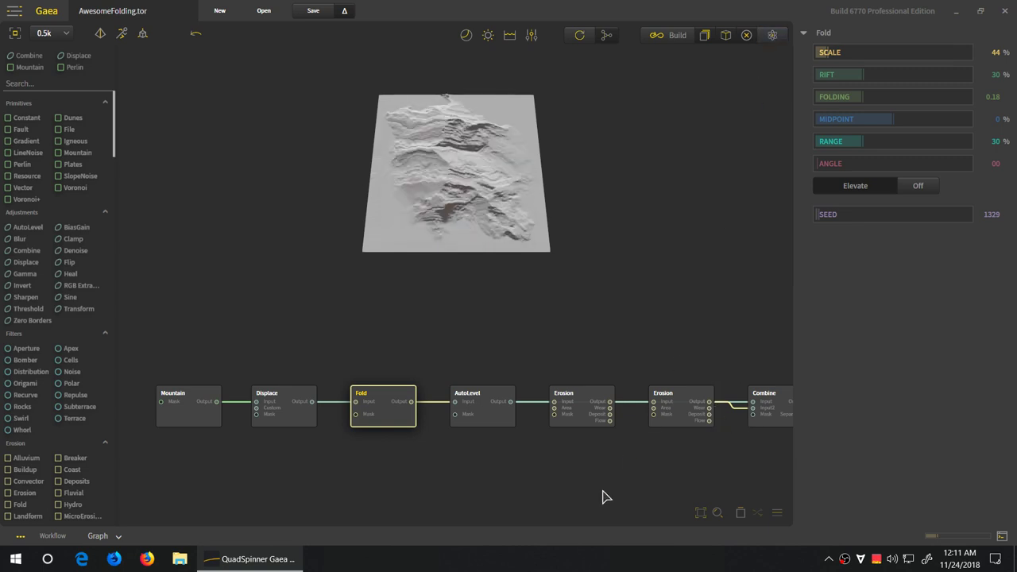
- Preview the terrain produced at the second Erosion node and at the Combine node with the whole graph in view
left_click(688, 423)
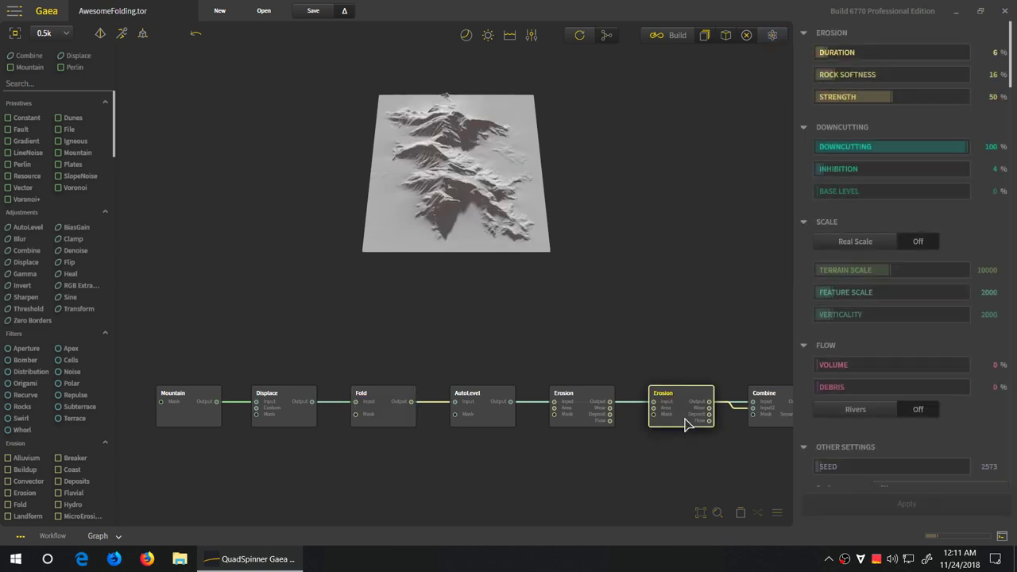
left_click(779, 415)
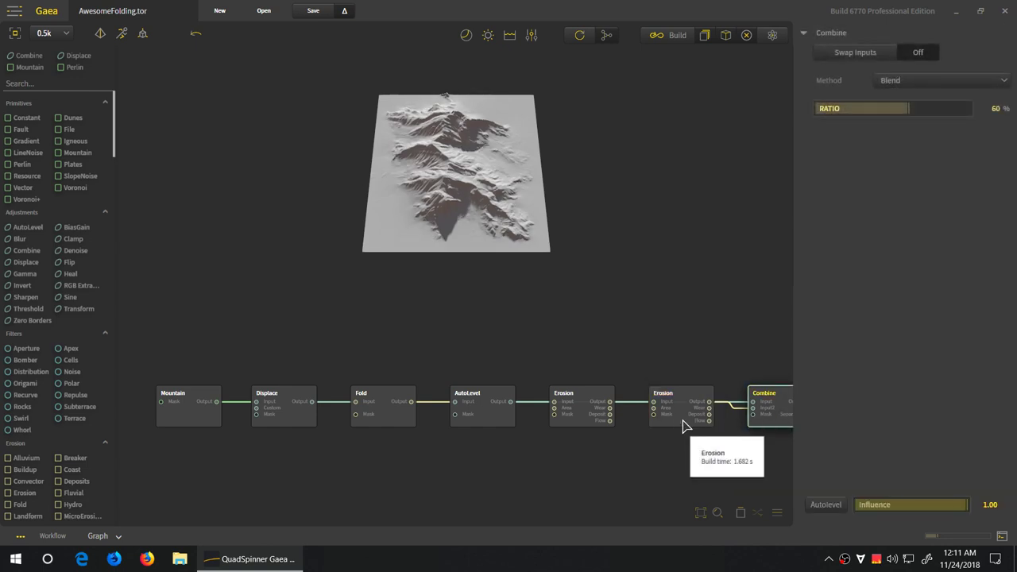
left_click(447, 495)
scroll(445, 494, "down", 2)
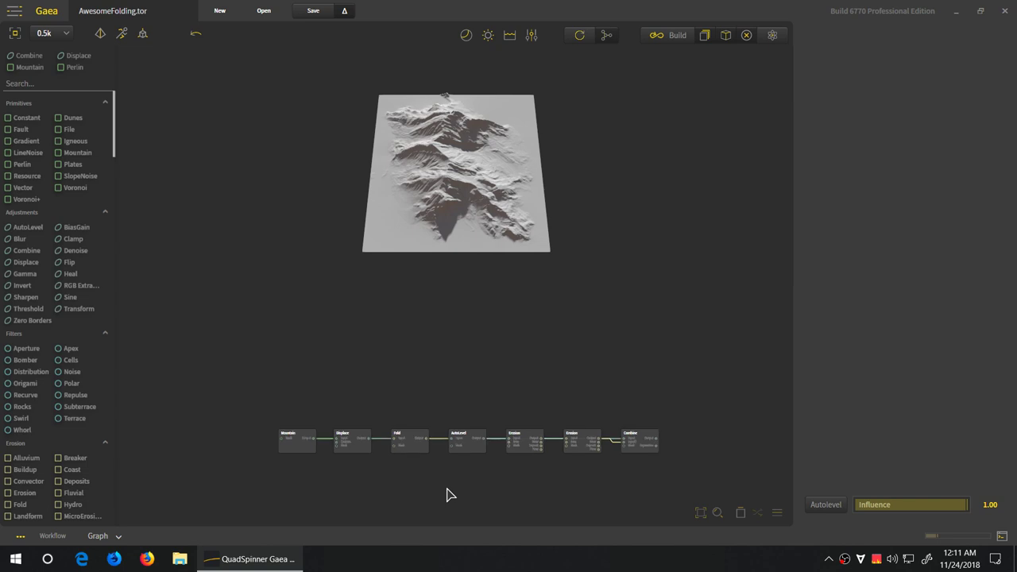
middle_click_drag(415, 500, 390, 466)
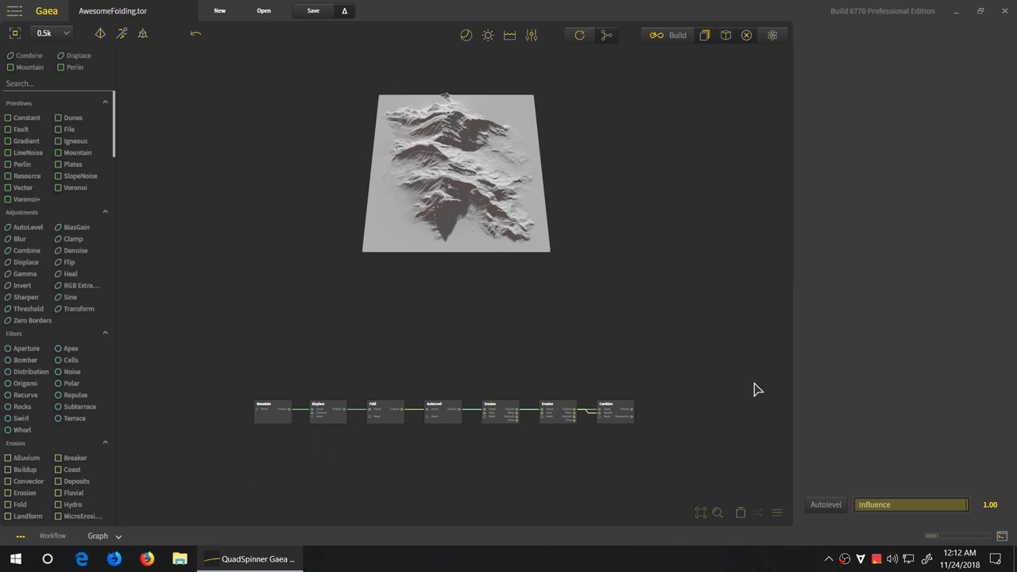
left_click(564, 410)
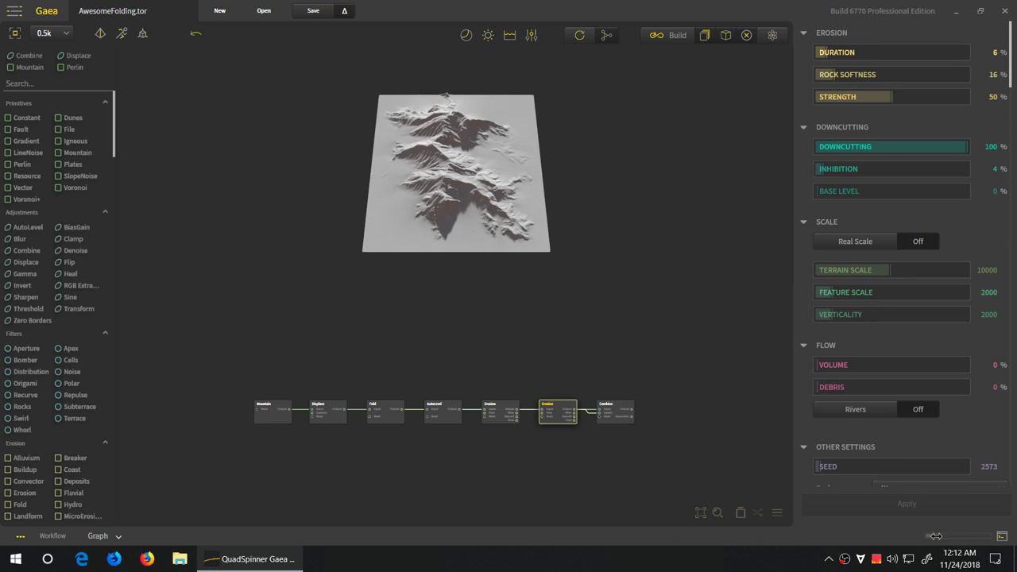
- Try a much larger interface scale and settle on one slightly above the original size
left_click_drag(932, 537, 964, 534)
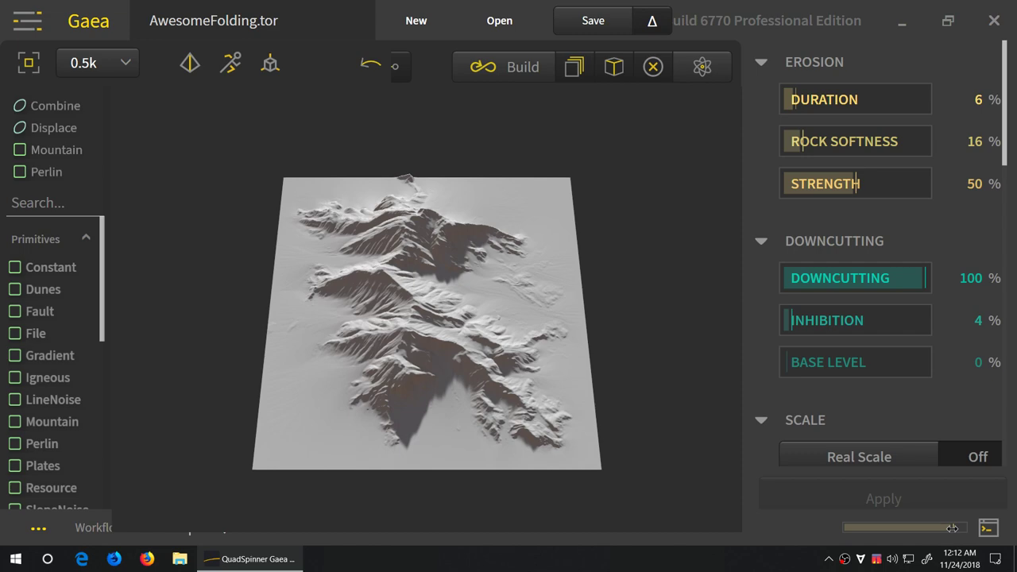
left_click_drag(951, 528, 932, 530)
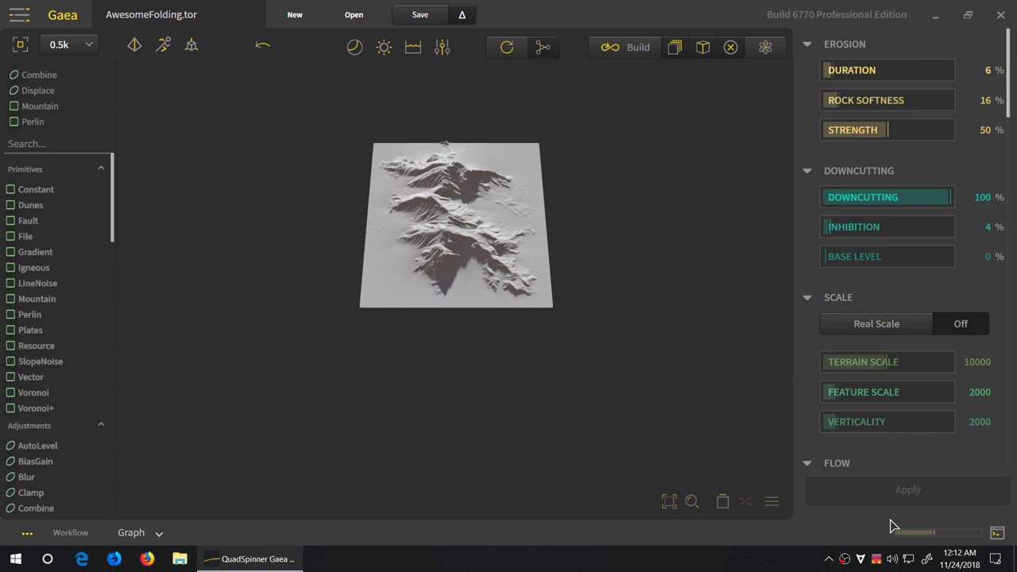
left_click(918, 535)
left_click_drag(918, 535, 929, 541)
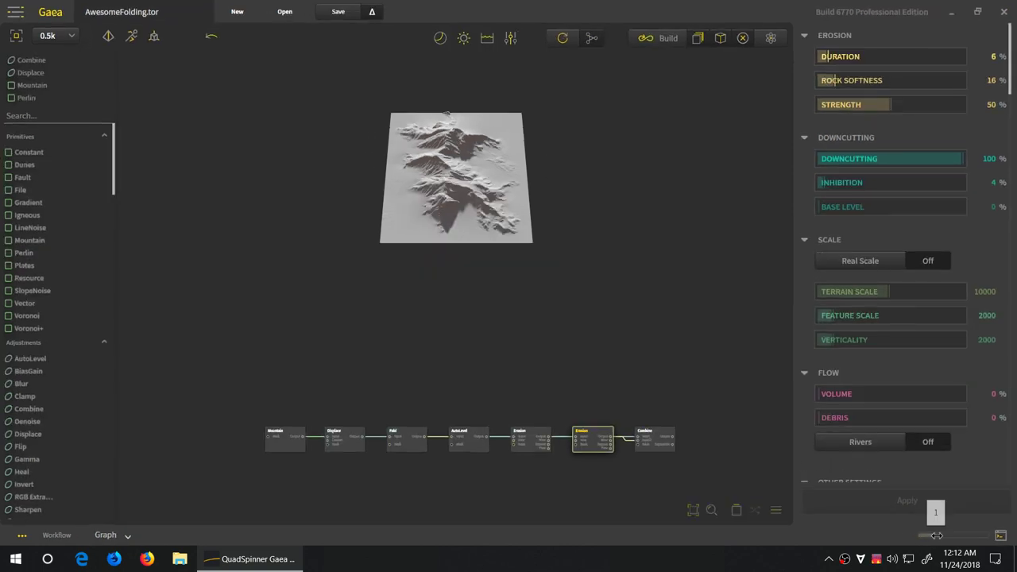
- Set the first Erosion node's Duration to 40% and apply the change
left_click(484, 481)
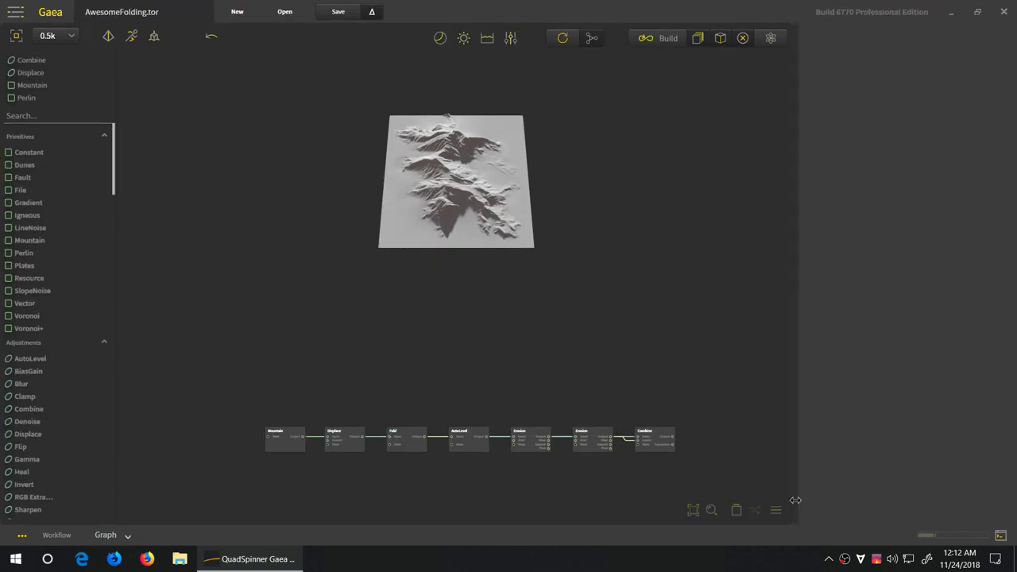
scroll(620, 494, "up", 1)
scroll(541, 477, "up", 1)
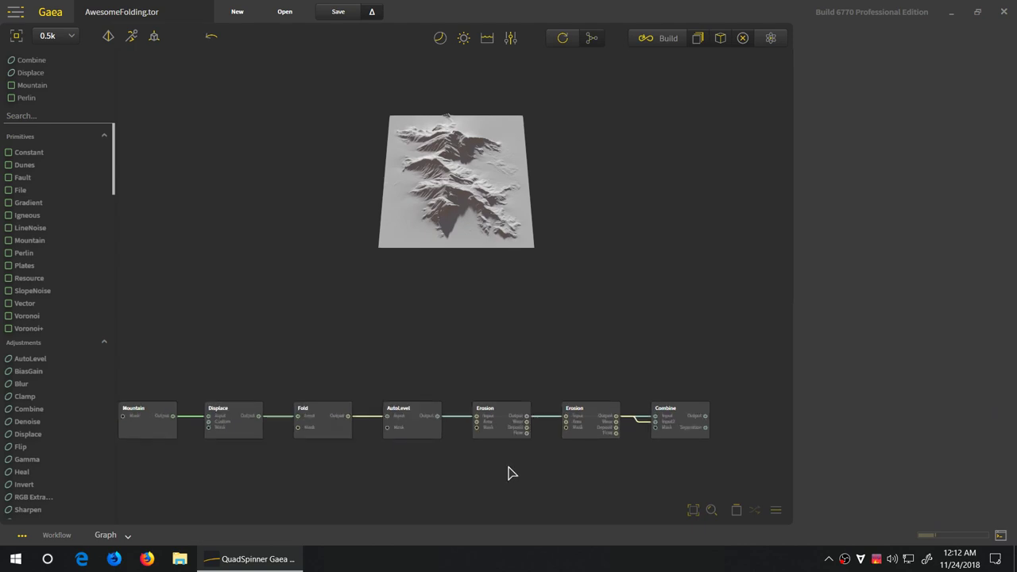
middle_click_drag(509, 472, 513, 446)
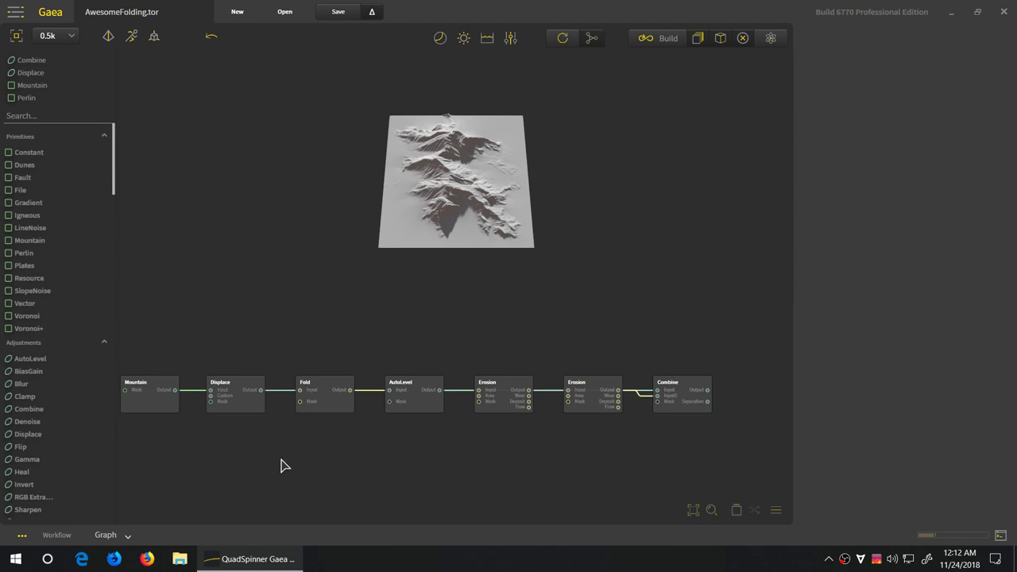
left_click(500, 407)
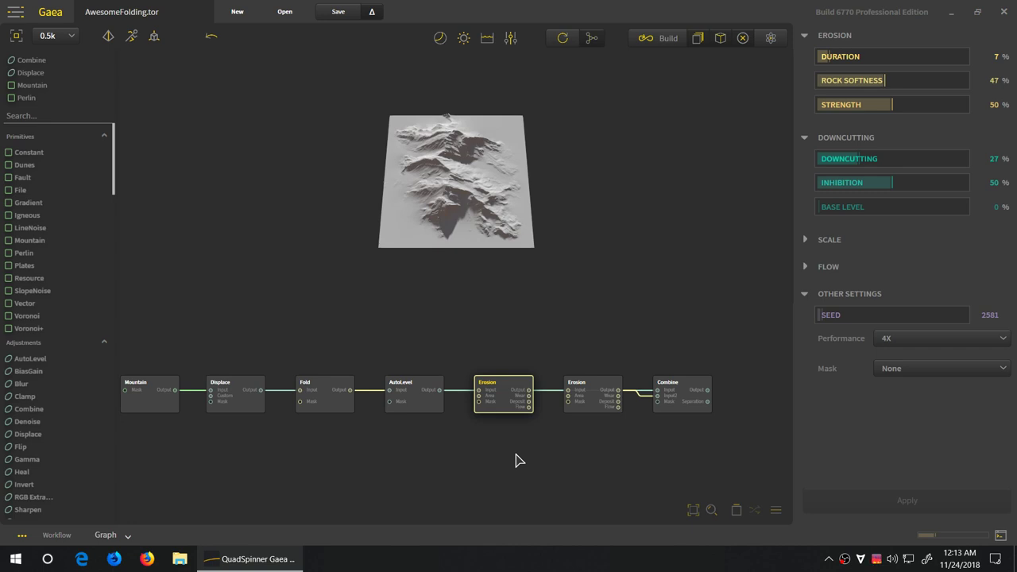
left_click(868, 57)
left_click_drag(868, 57, 878, 57)
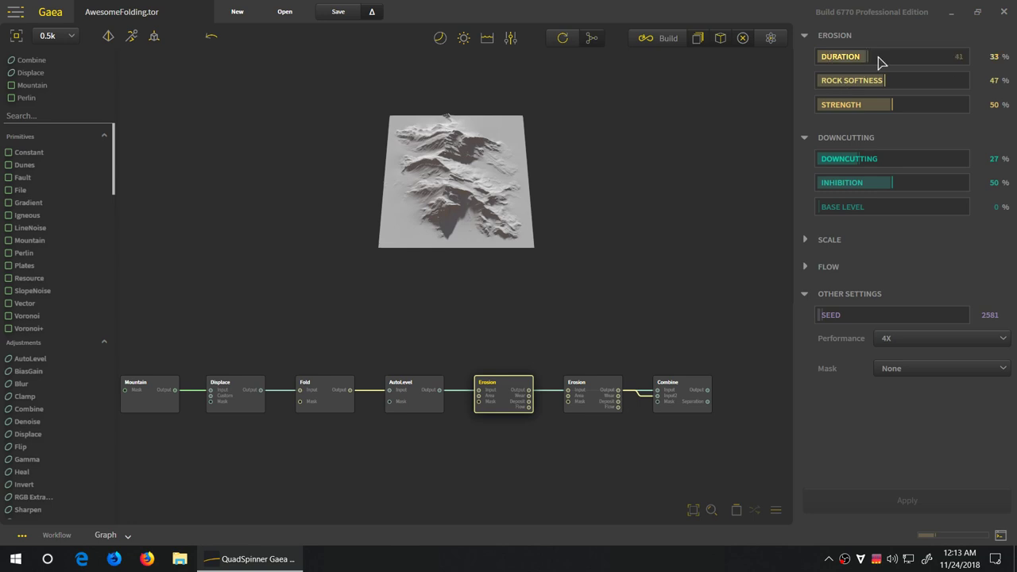
left_click(897, 510)
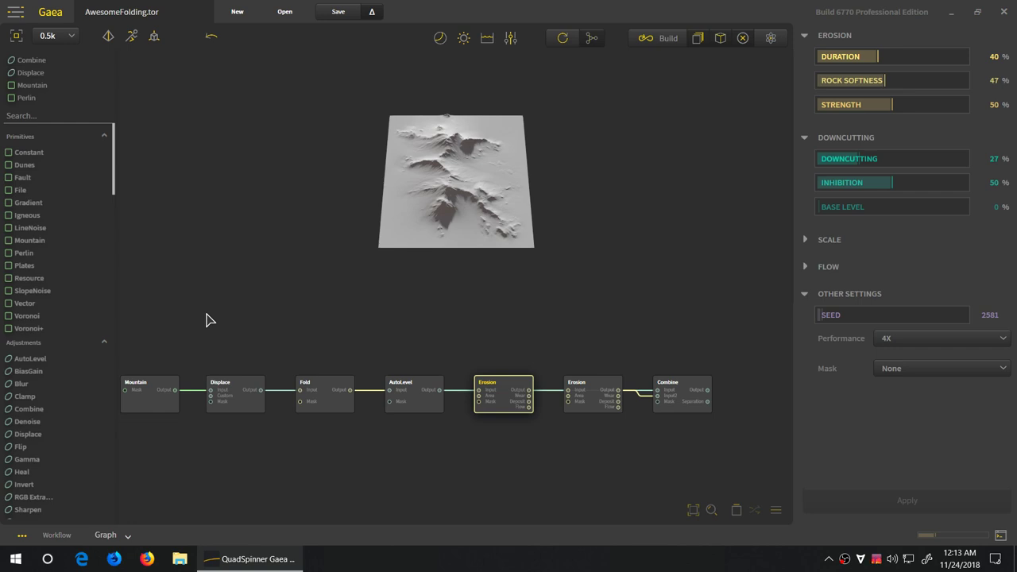
scroll(356, 478, "down", 1)
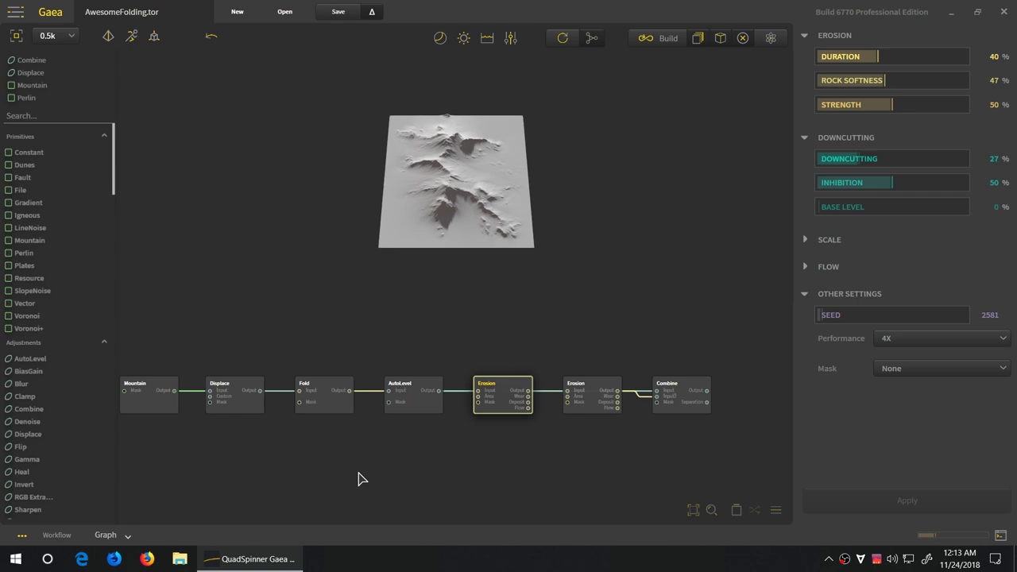
- Widen the node toolbox so that its nodes are listed in three columns
scroll(554, 441, "up", 1)
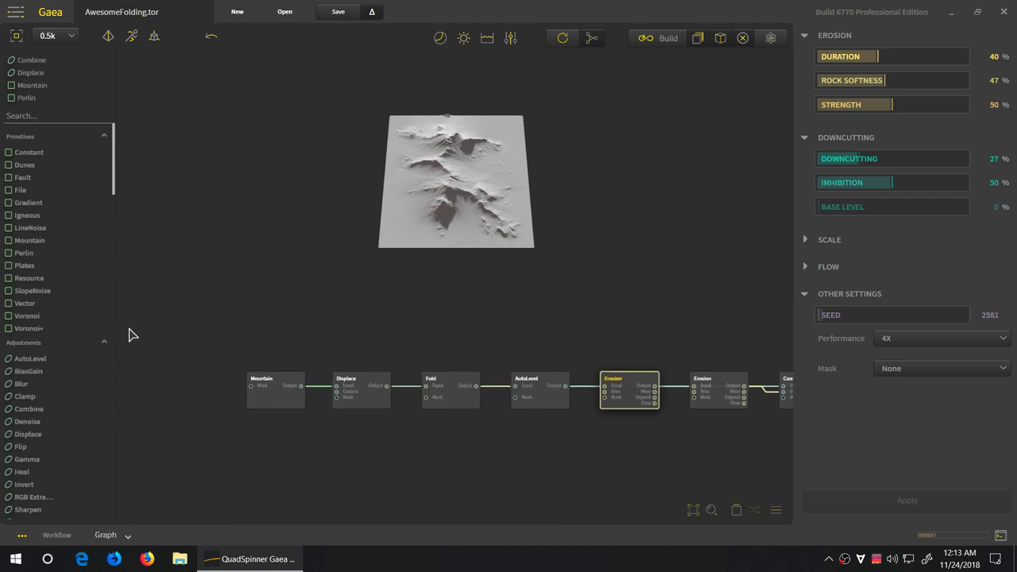
left_click(198, 341)
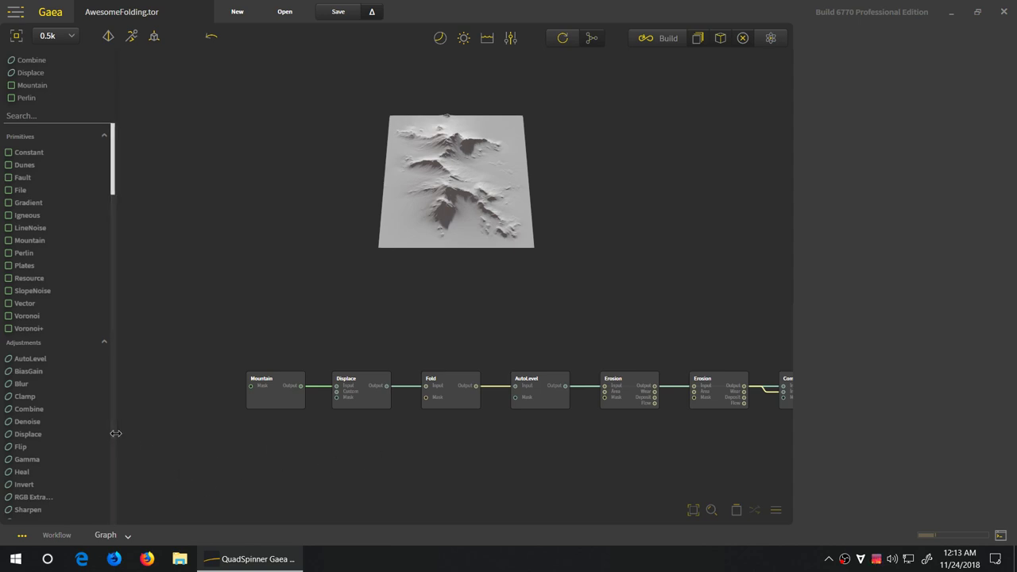
left_click_drag(114, 436, 181, 433)
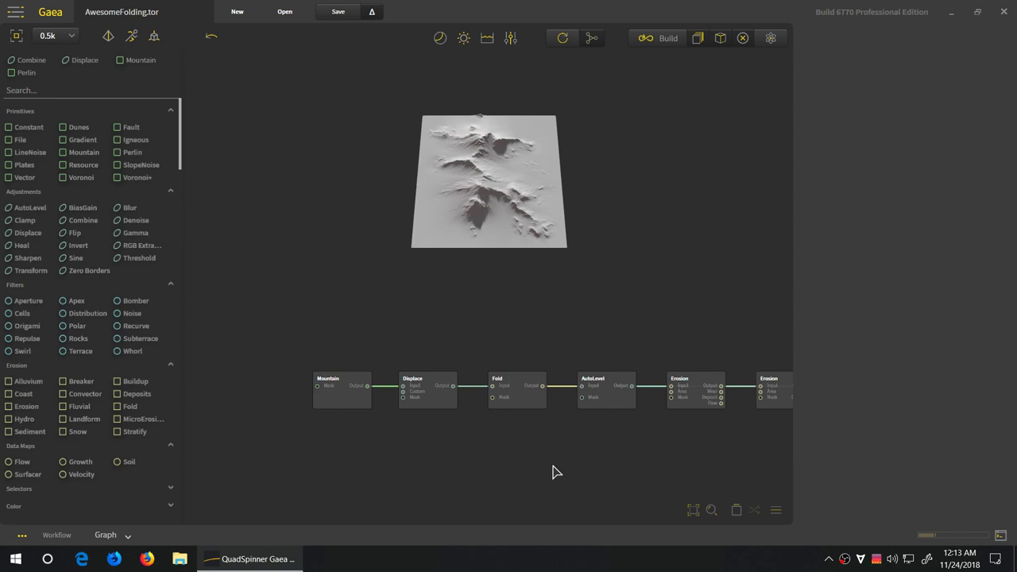
middle_click_drag(615, 424, 525, 422)
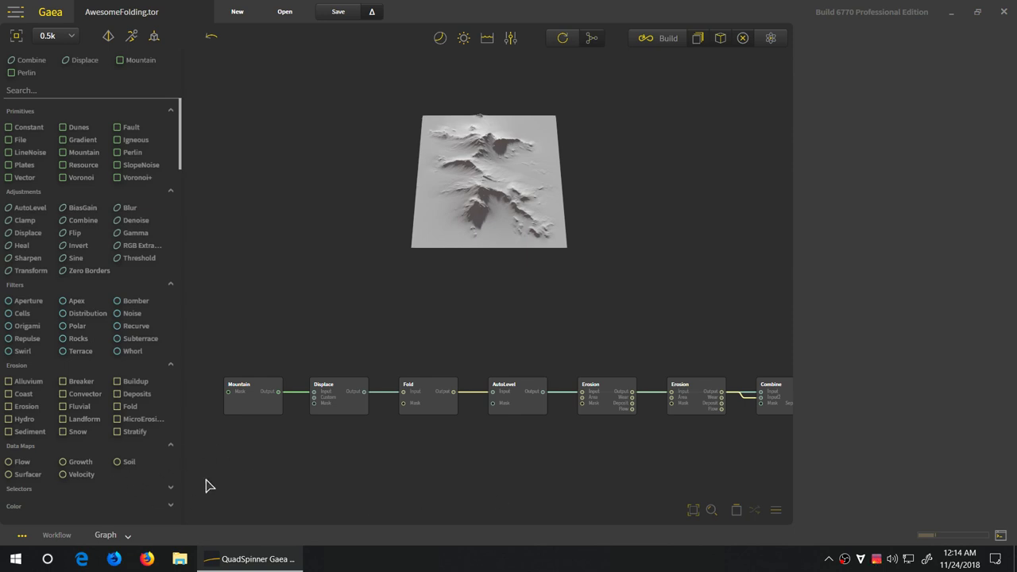
- Expand the Color category and add a Biome node after the Combine node
middle_click_drag(721, 476, 447, 487)
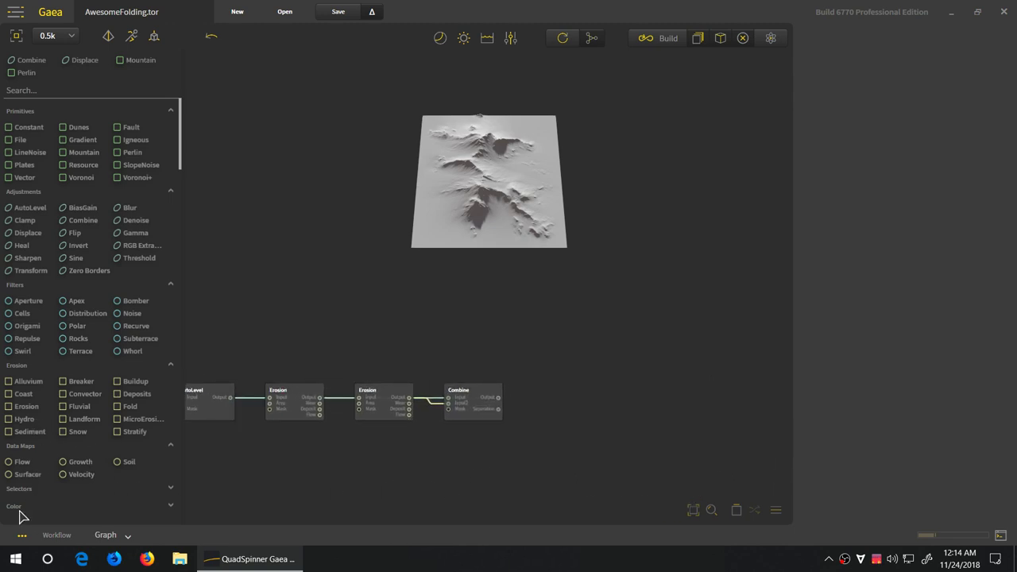
scroll(80, 477, "down", 1)
left_click(11, 480)
left_click_drag(25, 495, 699, 467)
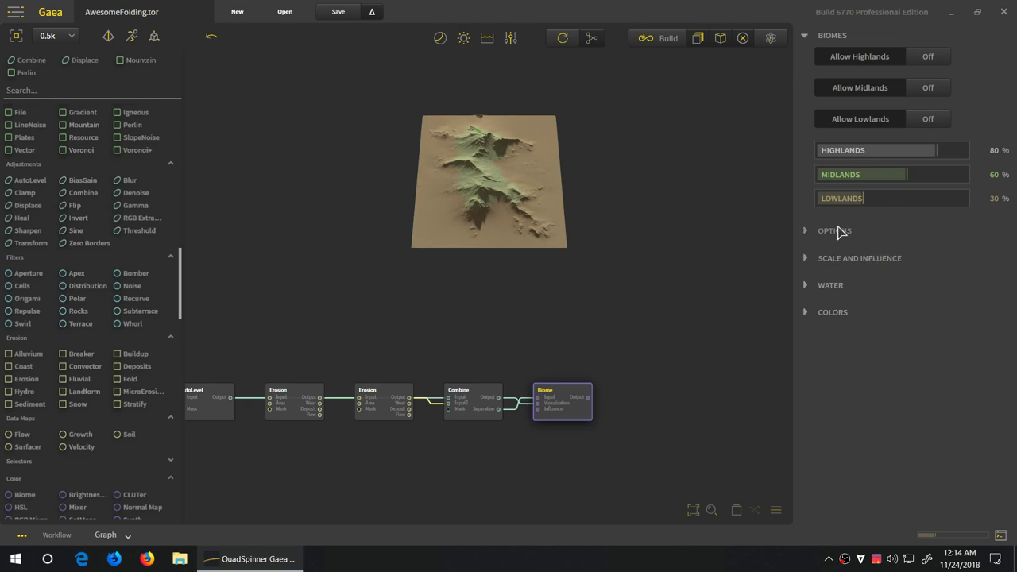
- Look into the Biome node's Options and collapse the second Erosion node's parameter groups except Erosion
left_click(840, 231)
left_click(834, 230)
left_click(379, 411)
left_click(839, 241)
left_click(831, 268)
left_click(834, 292)
left_click(840, 137)
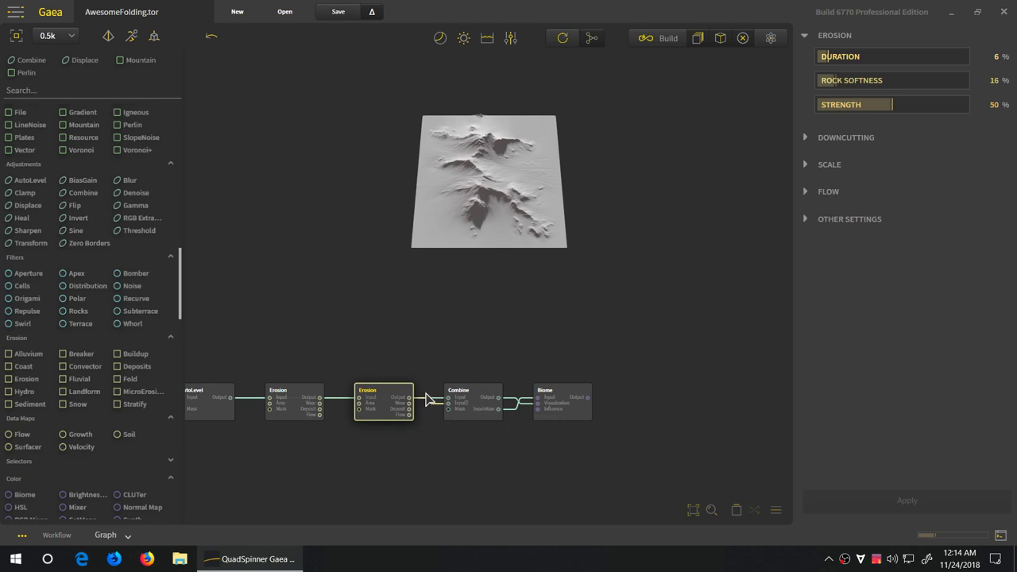
- Compare the settings and previews of the first Erosion, second Erosion and Combine nodes
left_click(295, 419)
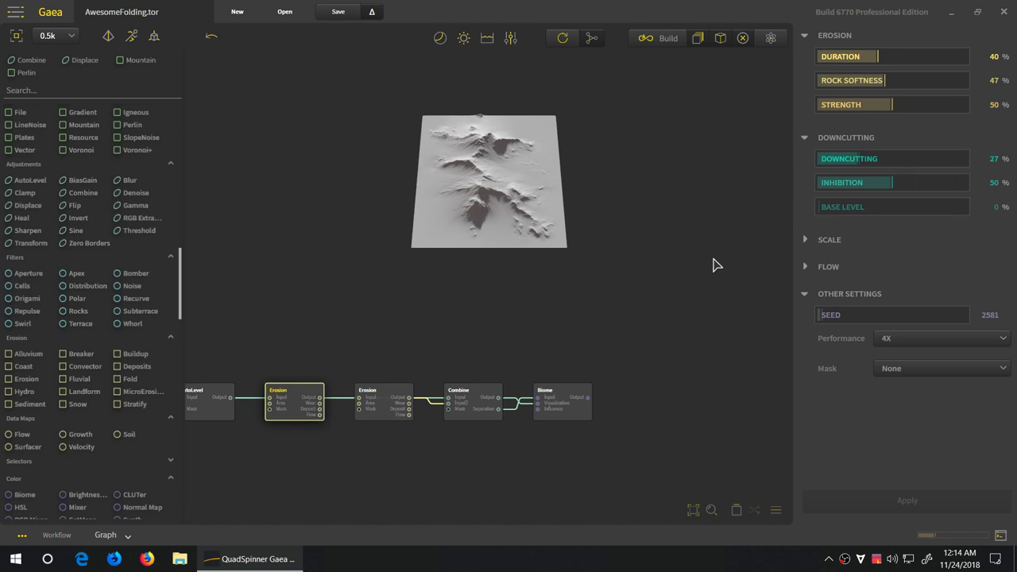
left_click(378, 419)
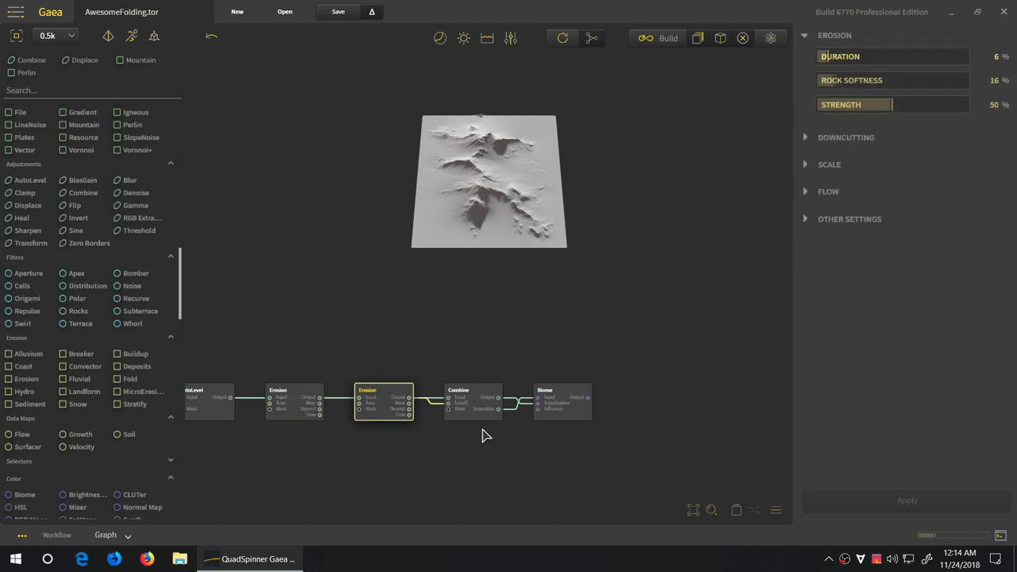
left_click(478, 421)
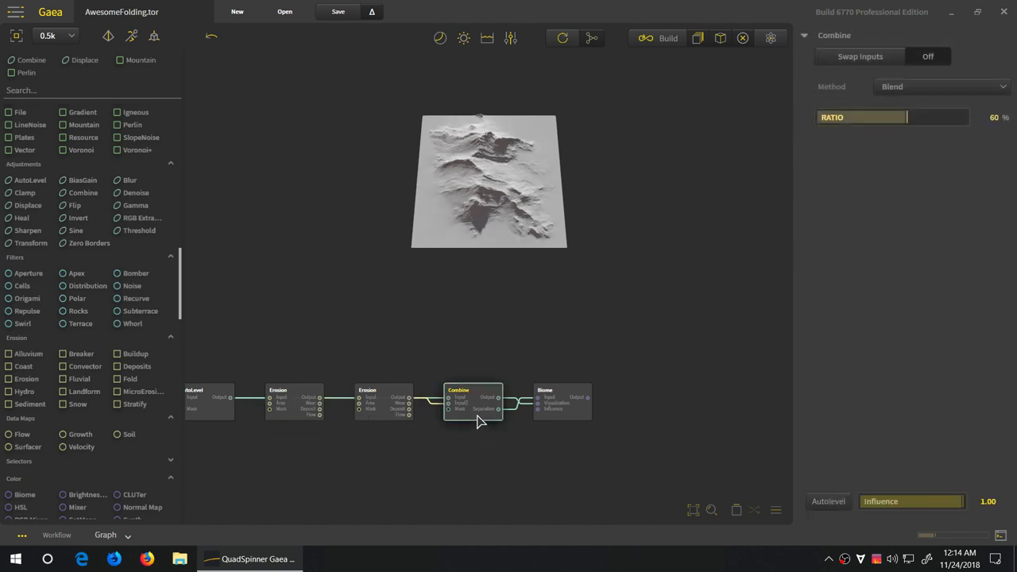
- Select the Biome node and turn off Allow Lowlands
left_click(584, 418)
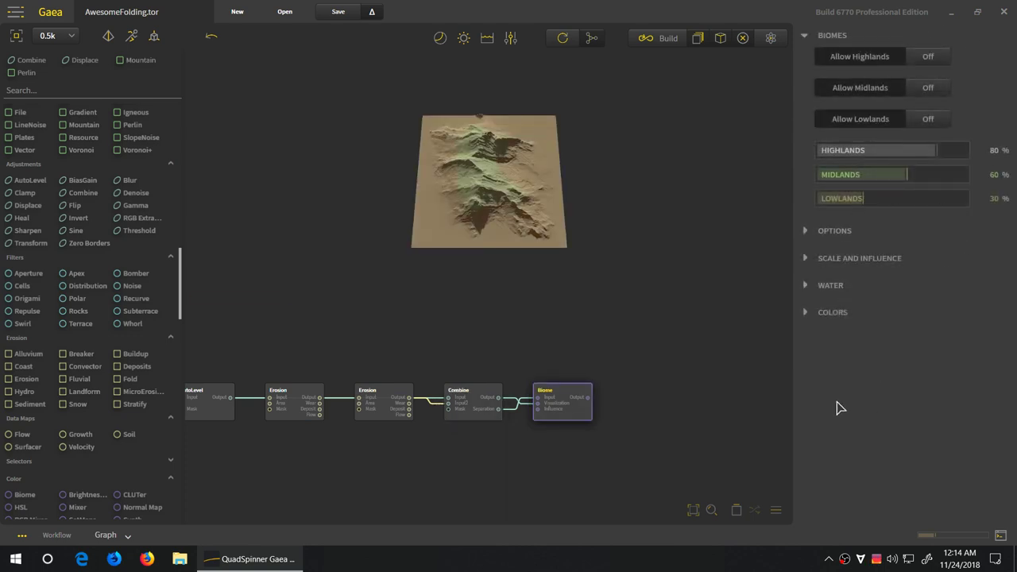
left_click(944, 119)
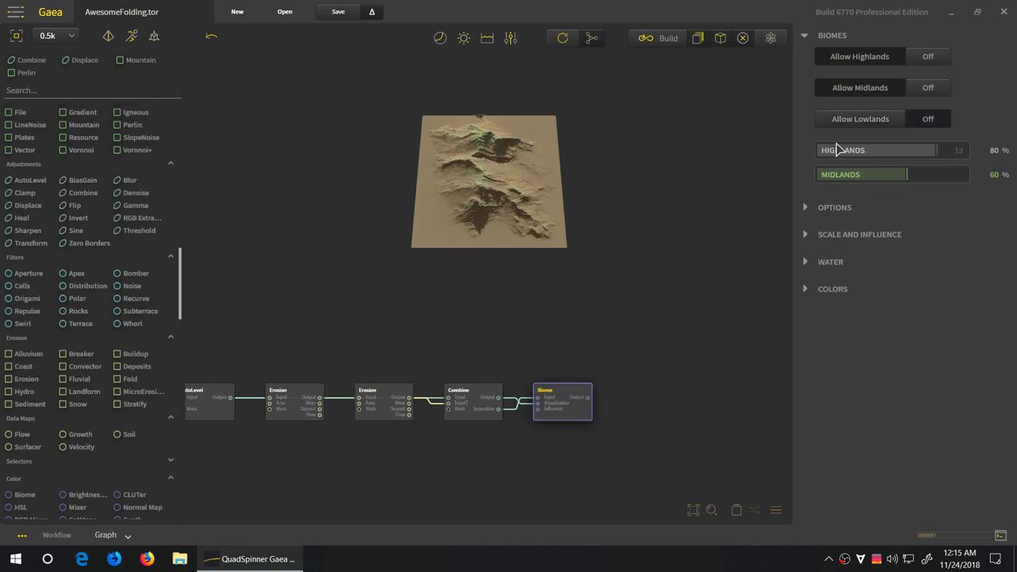
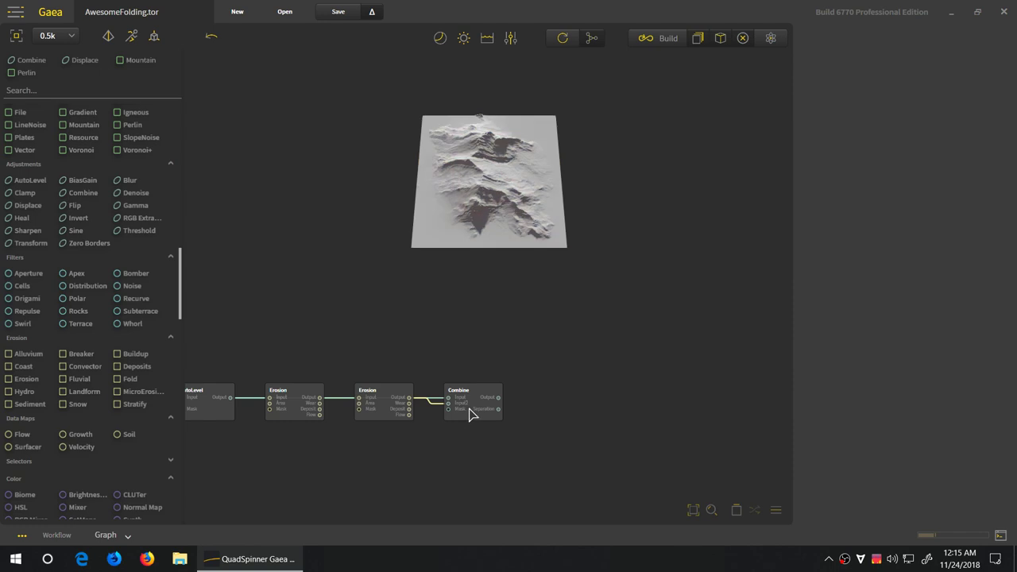
- Set the terrain preview resolution to 1k
left_click(468, 407)
middle_click_drag(358, 475, 495, 475)
left_click(495, 474)
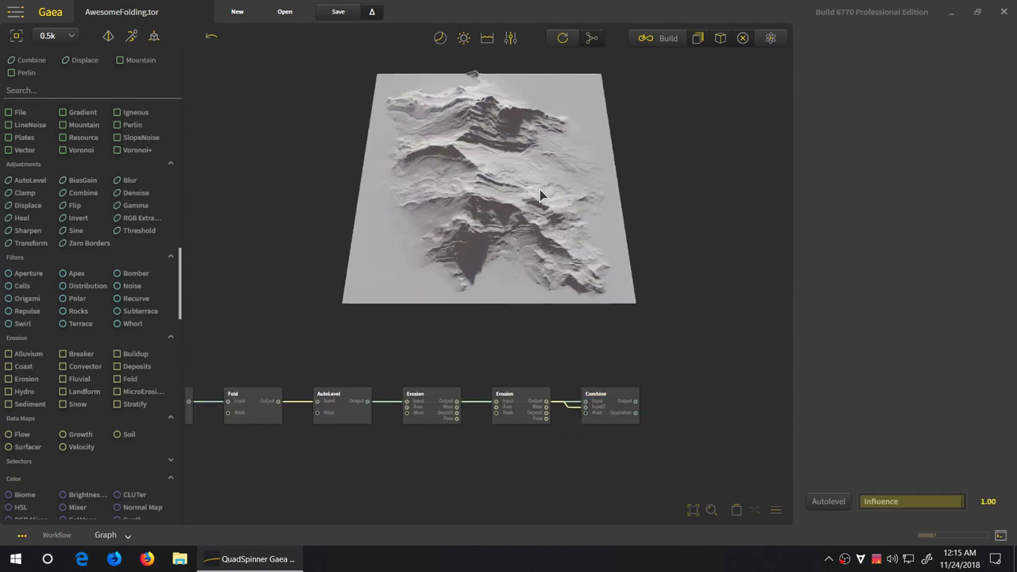
left_click(50, 37)
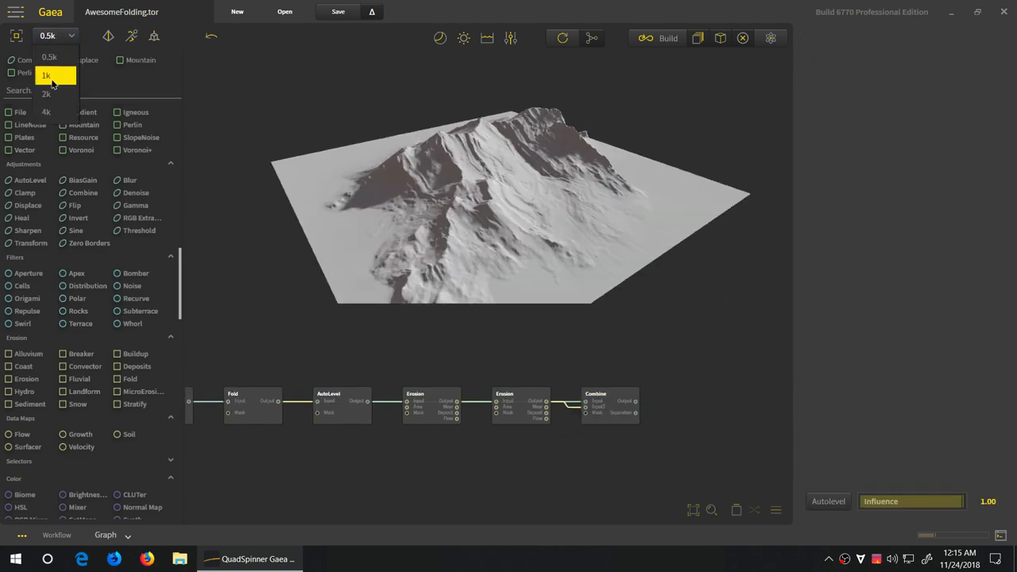
left_click(46, 75)
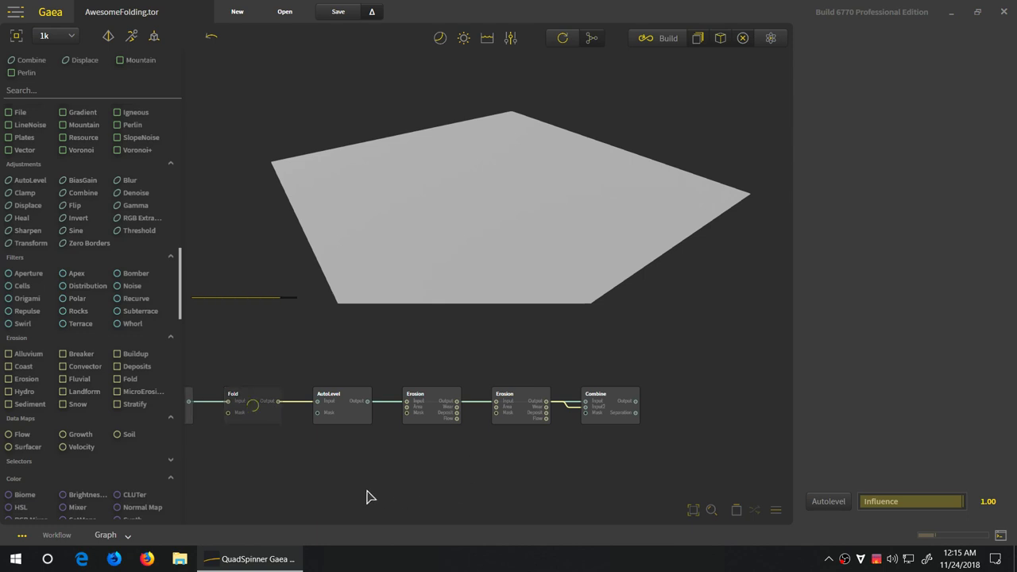
- Narrow the node toolbox to one column, shrink the properties pane, and preview the Combine node close up
left_click_drag(182, 356, 96, 356)
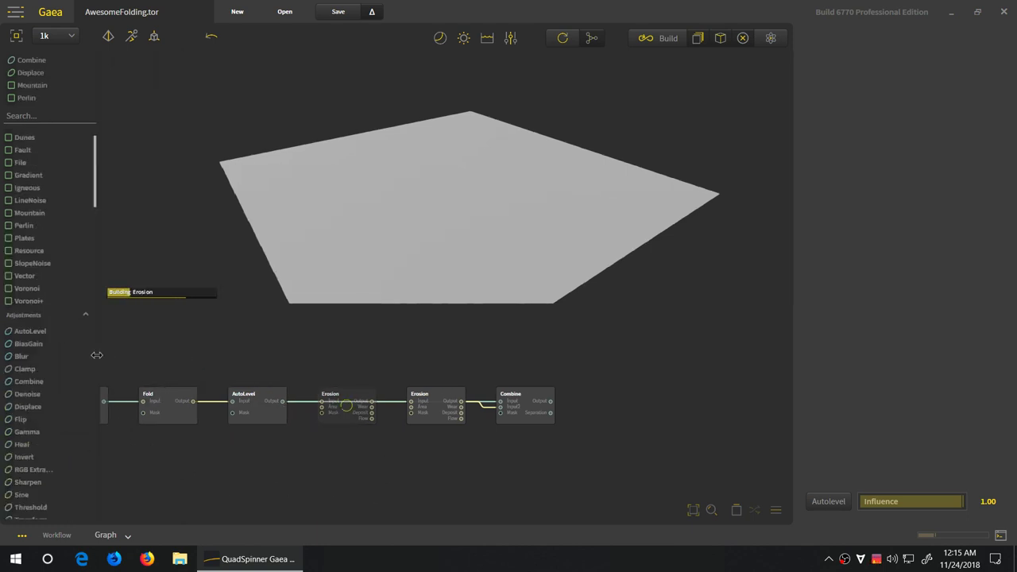
left_click_drag(795, 421, 849, 422)
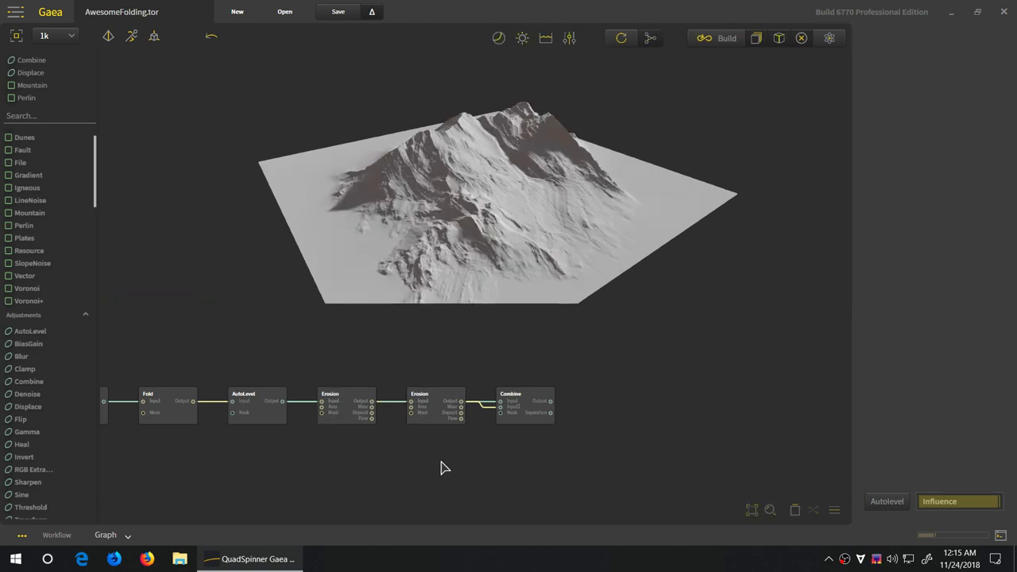
left_click(521, 411)
left_click_drag(503, 266, 443, 268)
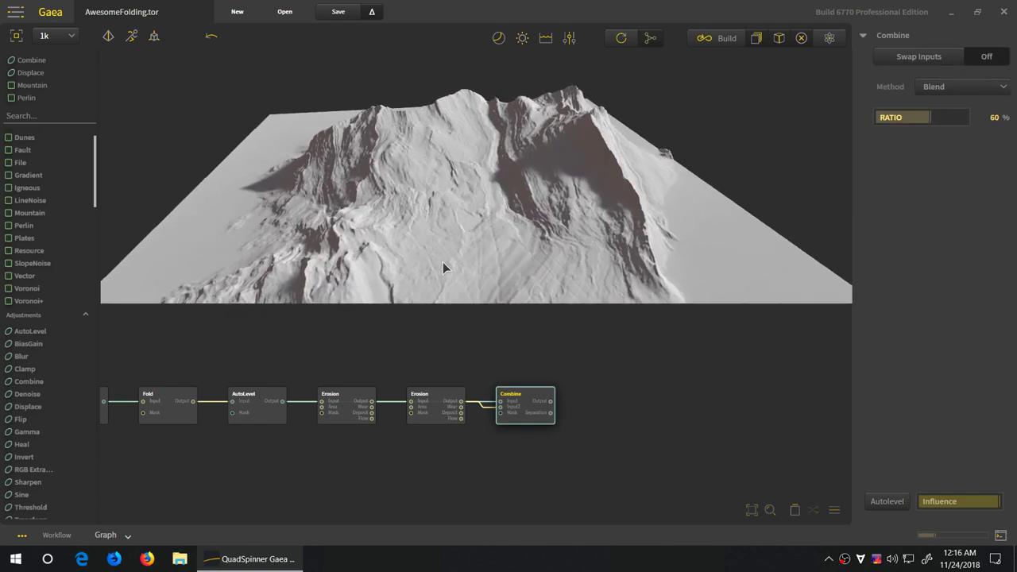
- Set the first Erosion node's Duration to 21% and Rock Softness to 13%, apply the changes, and preview the Combine node
left_click(359, 413)
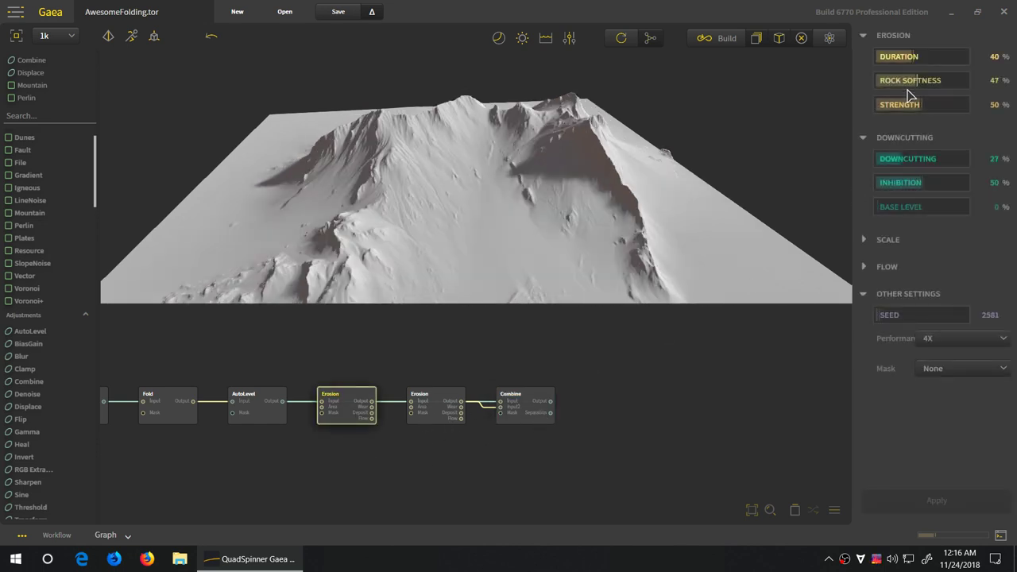
left_click(897, 57)
left_click(888, 81)
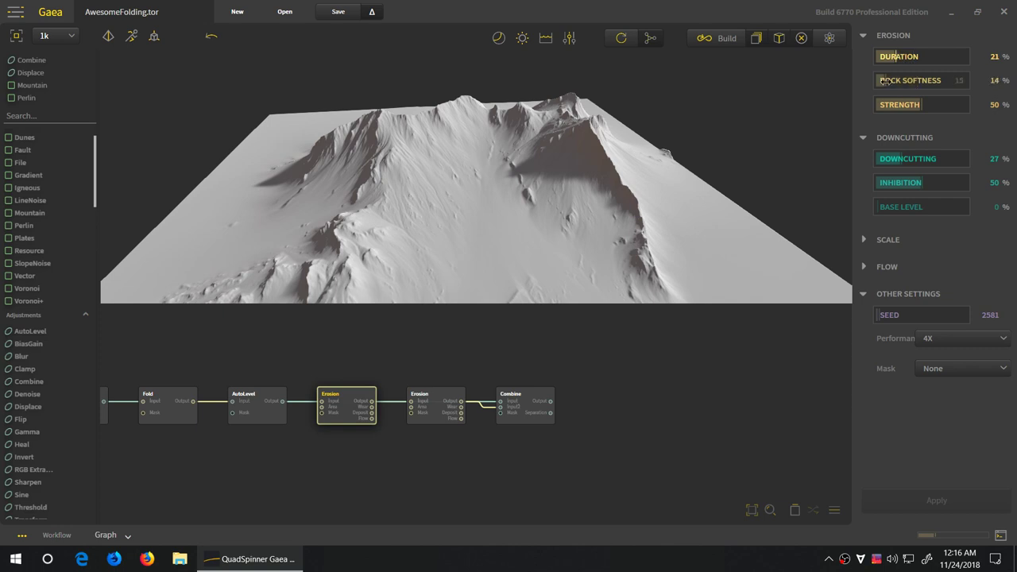
left_click(939, 513)
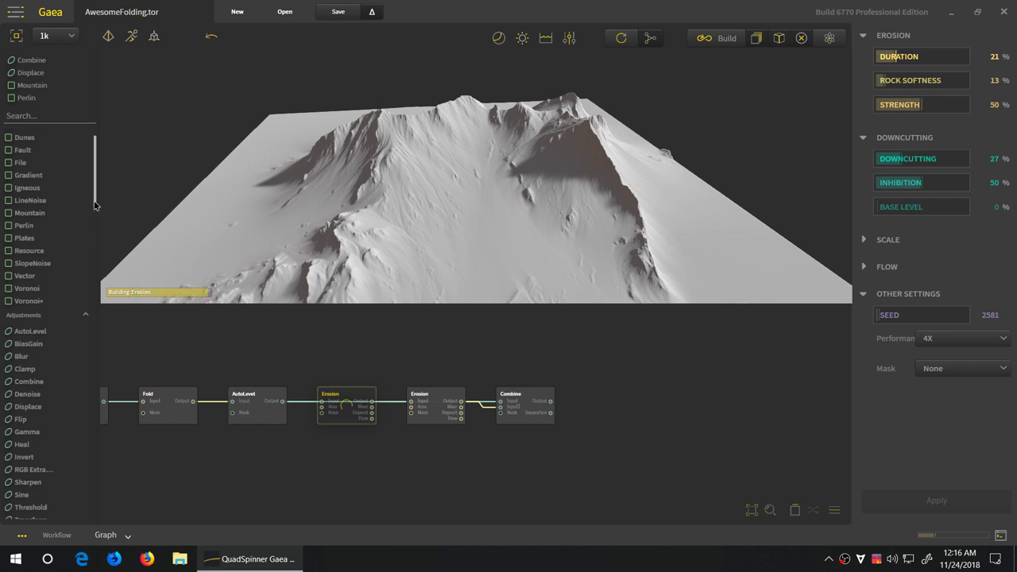
left_click(528, 420)
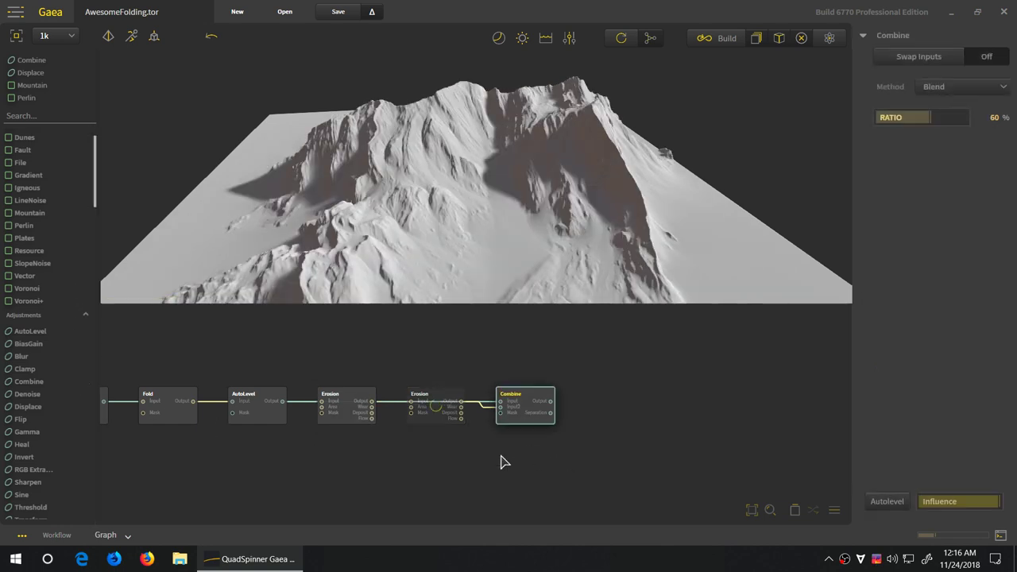
- Collapse the Adjustments, Filters and Erosion categories in the node toolbox
left_click(82, 319)
left_click(82, 335)
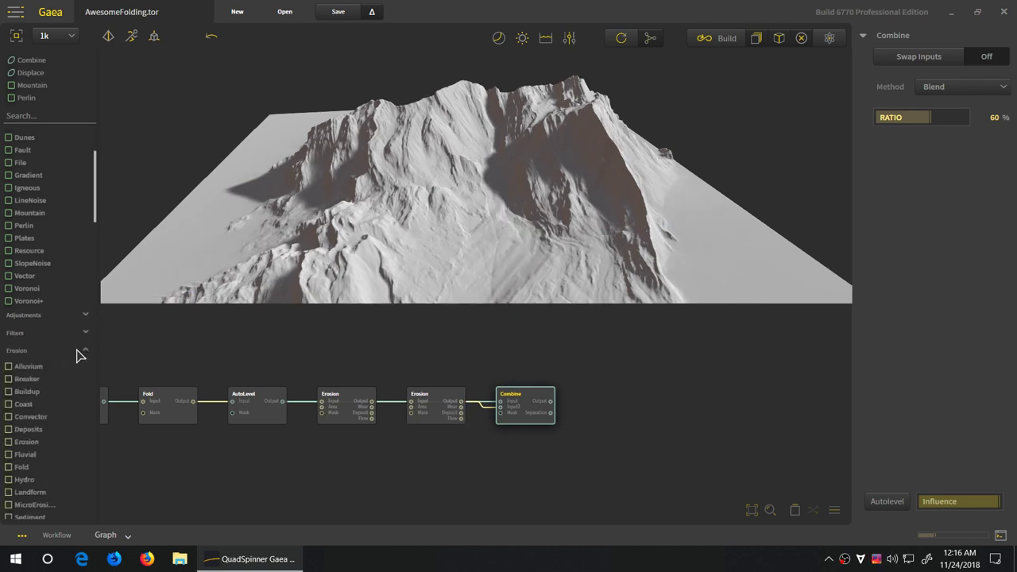
left_click(83, 350)
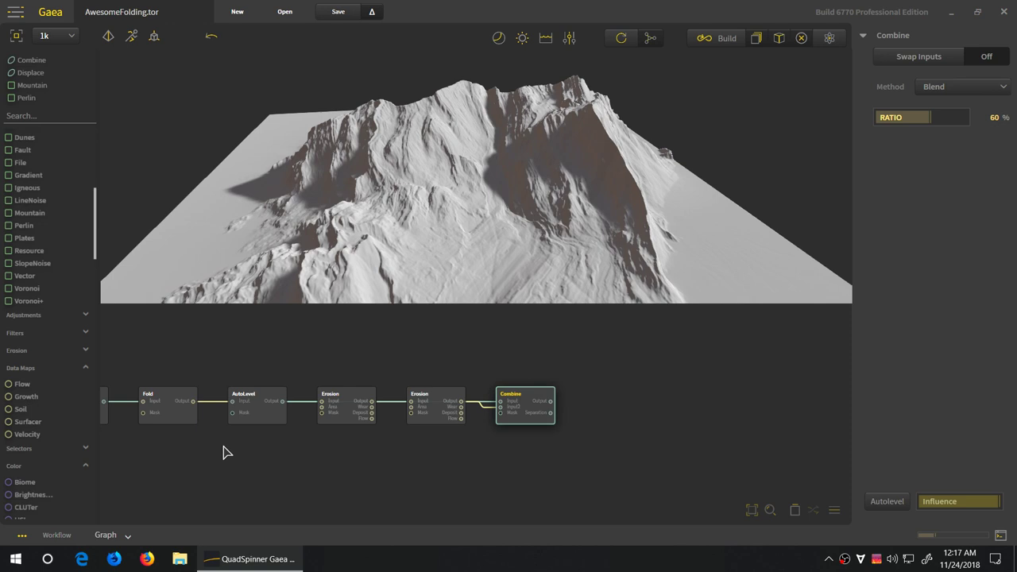
- Add an unconnected Biome node well beyond the Combine node, leaving a wide gap between them
left_click_drag(22, 482, 692, 385)
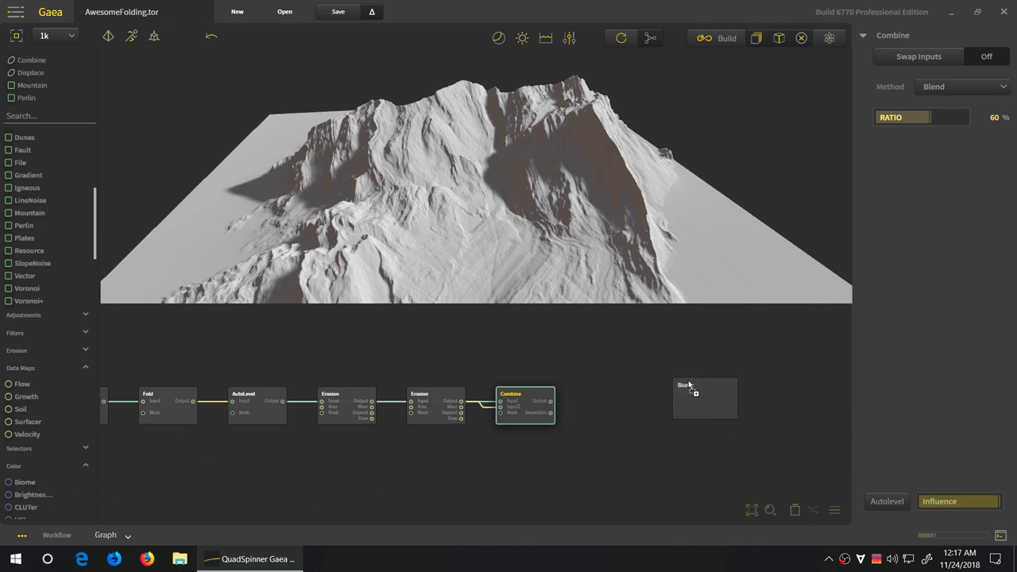
left_click(718, 408)
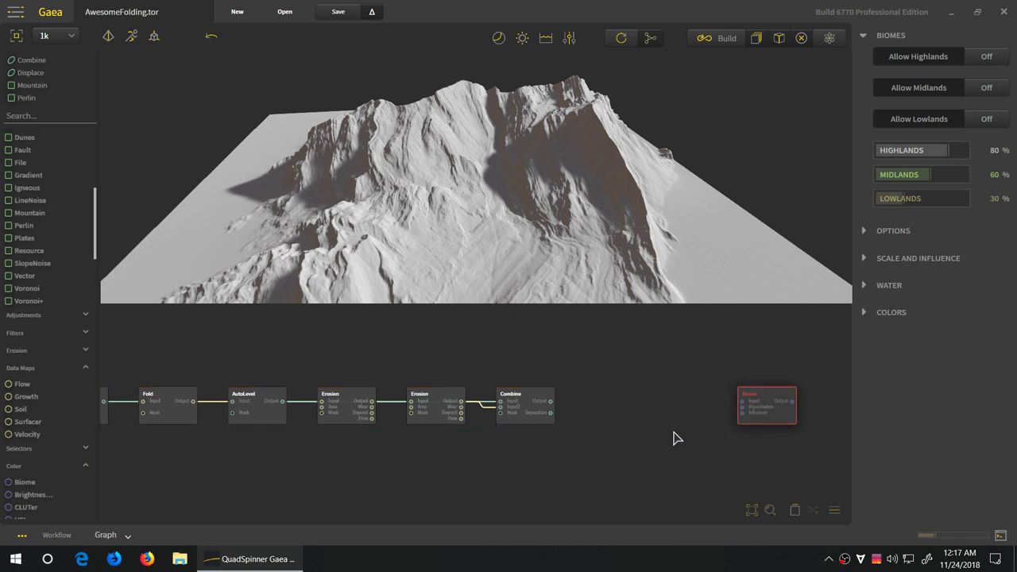
middle_click_drag(667, 450, 498, 420)
scroll(575, 449, "up", 3)
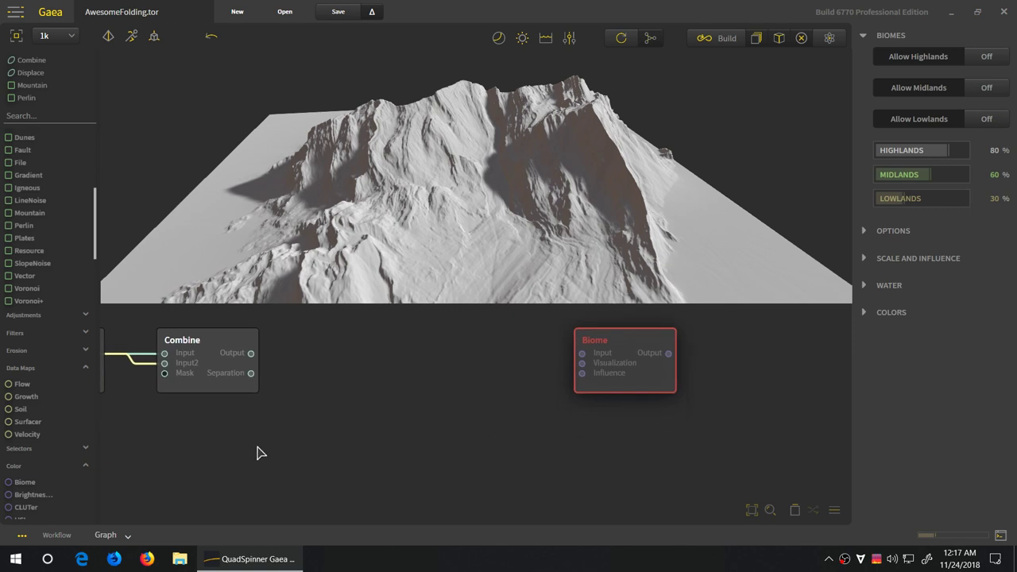
scroll(257, 453, "down", 1)
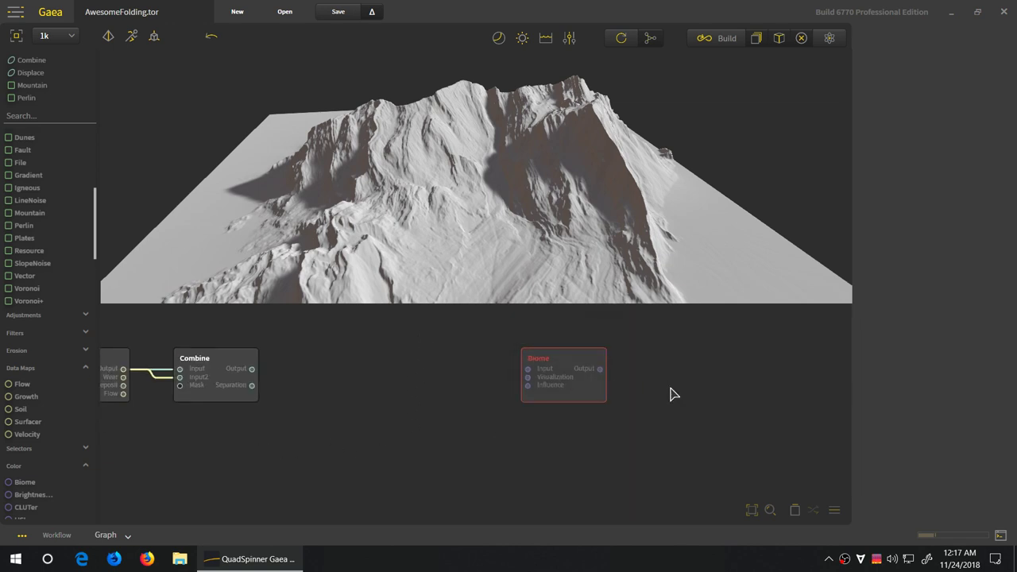
left_click_drag(580, 363, 667, 363)
left_click(495, 470)
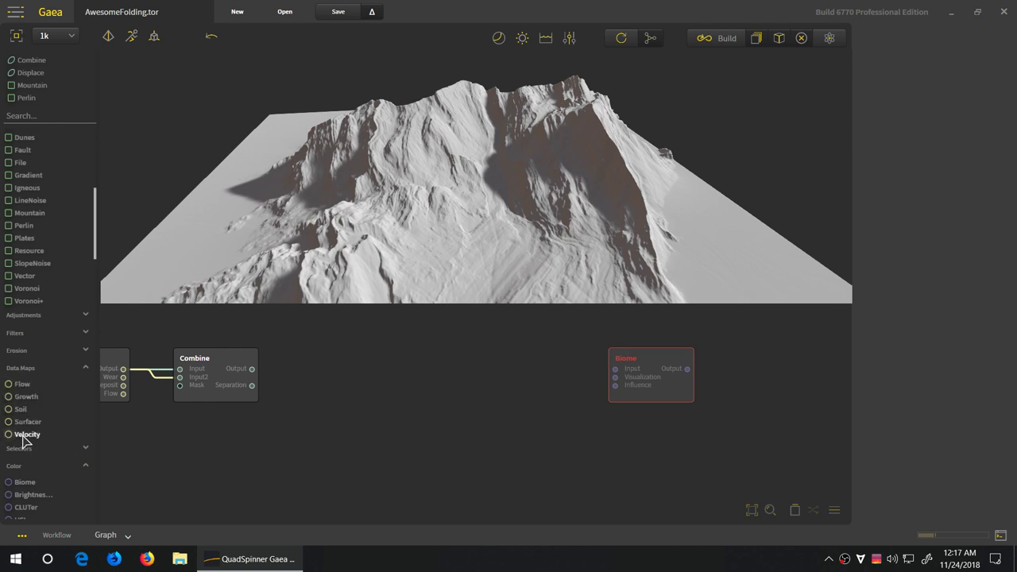
- Add a Velocity node fed by the Combine node's output and place it below the main node row
left_click_drag(24, 434, 231, 374)
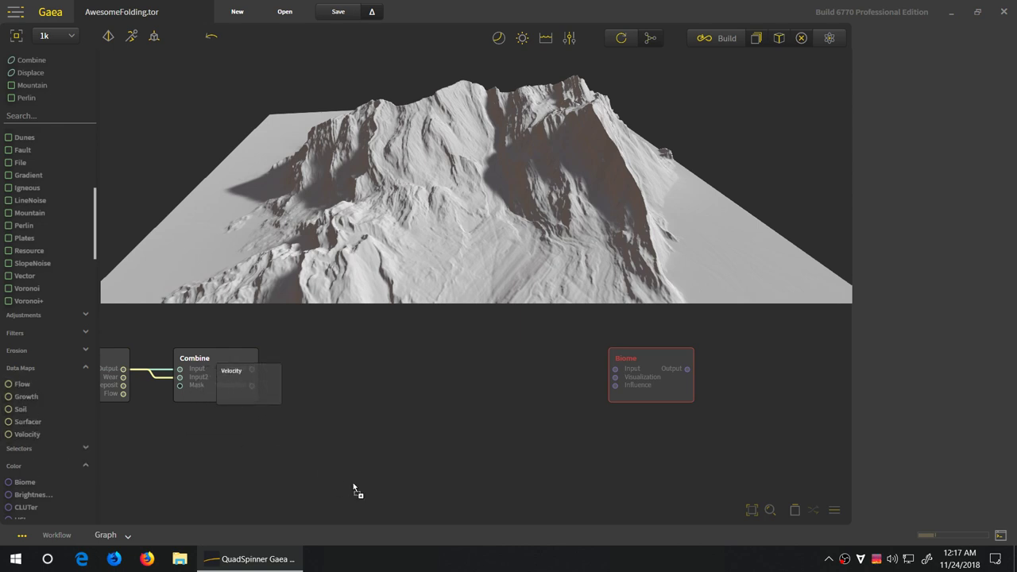
left_click_drag(353, 482, 352, 482)
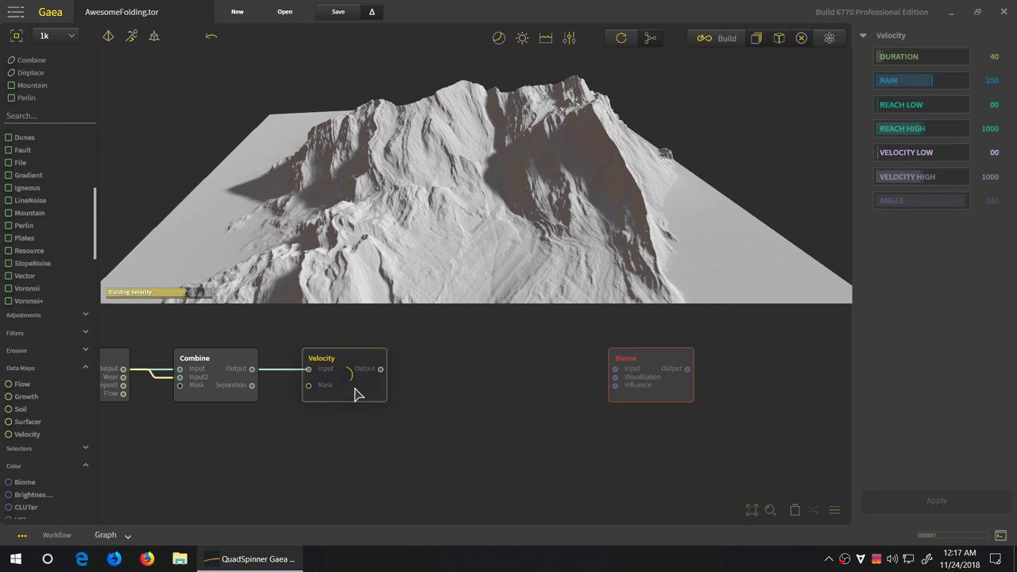
left_click_drag(355, 394, 354, 448)
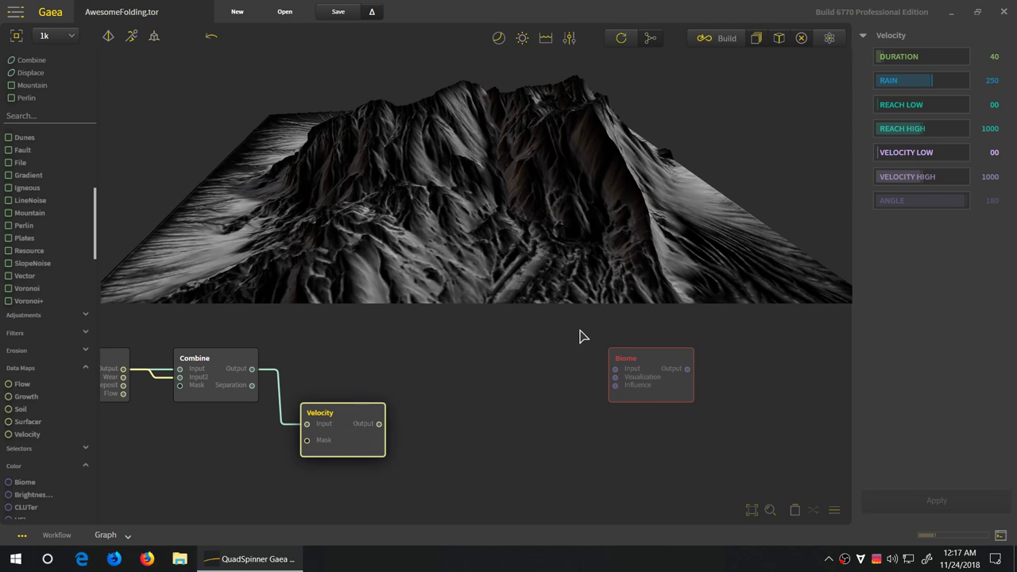
- View the Velocity map on the whole terrain from another angle and widen the properties pane slightly
scroll(554, 251, "down", 2)
left_click_drag(554, 251, 436, 259)
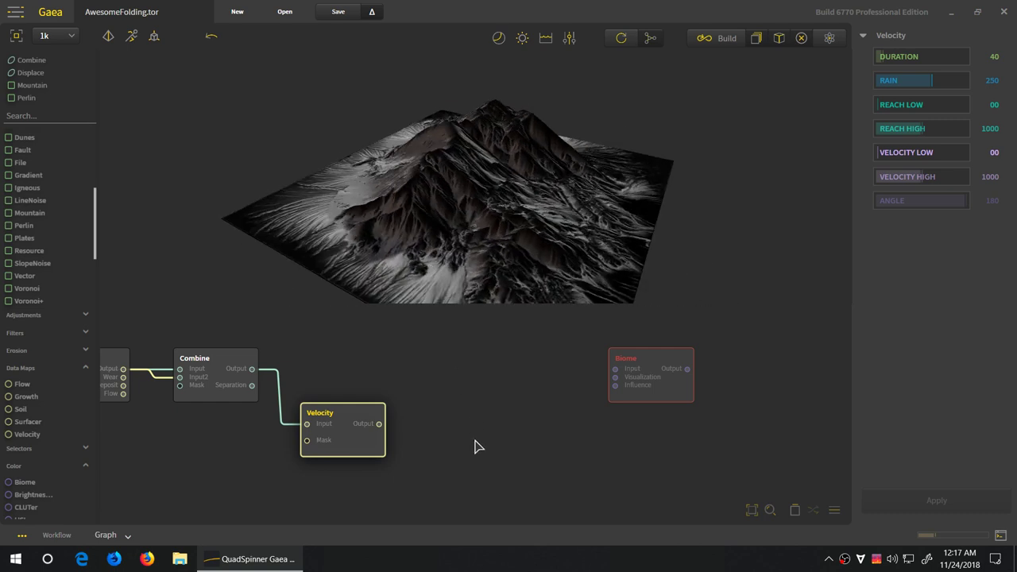
mouse_move(864, 359)
left_mouse_down()
mouse_move(819, 356)
mouse_move(849, 356)
left_mouse_up()
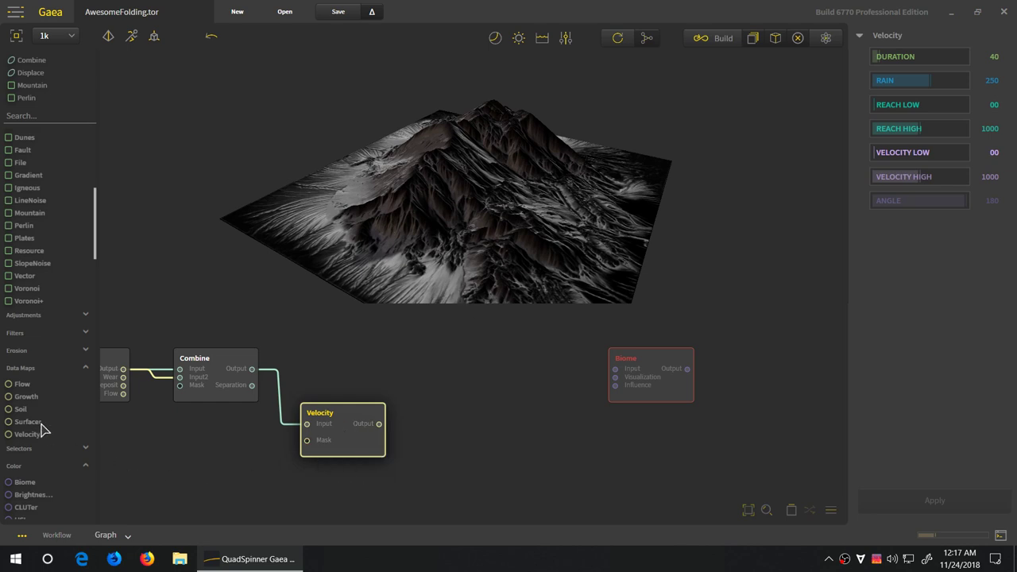
- Add a Growth node fed by the Combine node's output and move the Velocity node up into the main row above it
left_click_drag(21, 401, 231, 364)
left_click_drag(401, 411, 400, 414)
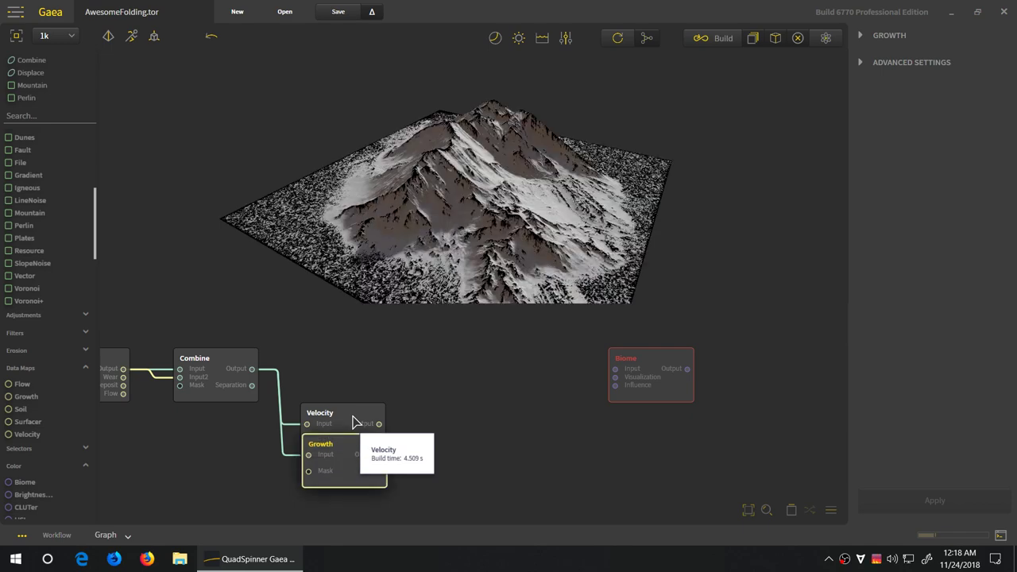
left_click_drag(352, 415, 354, 360)
left_click(348, 464)
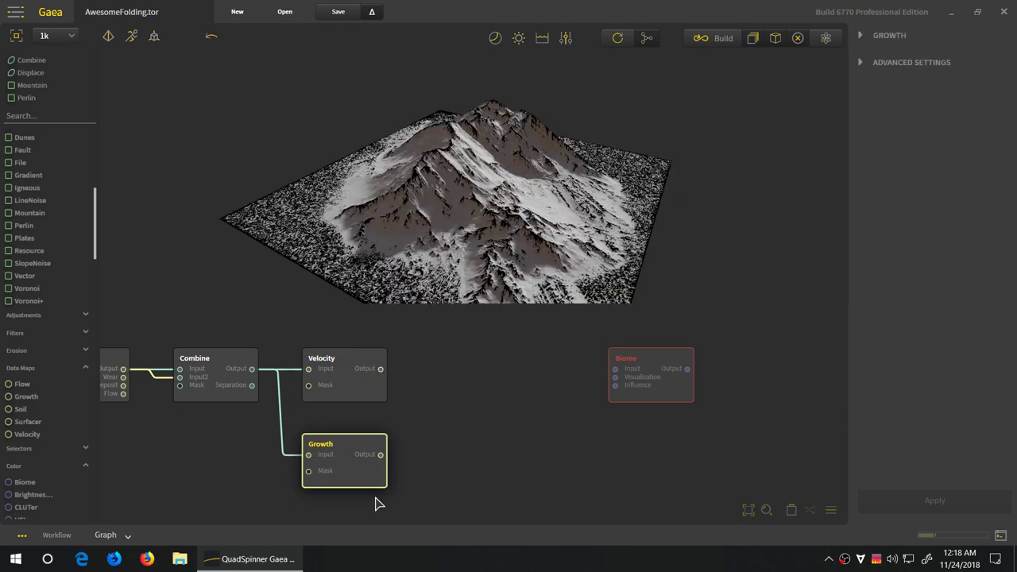
- Lower the Growth node's slope to 178.08 and apply the change
left_click_drag(523, 221, 447, 220)
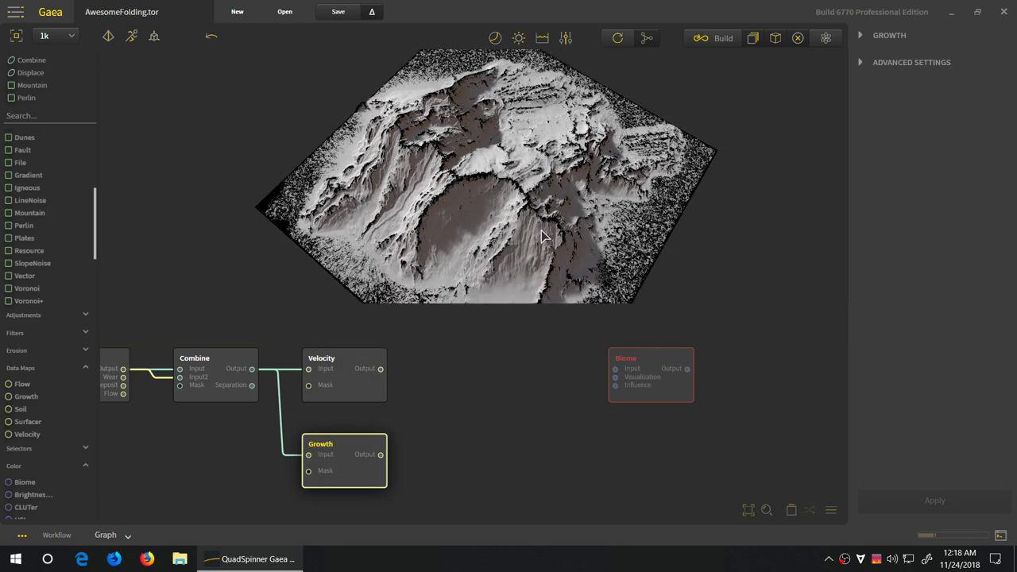
left_click(902, 35)
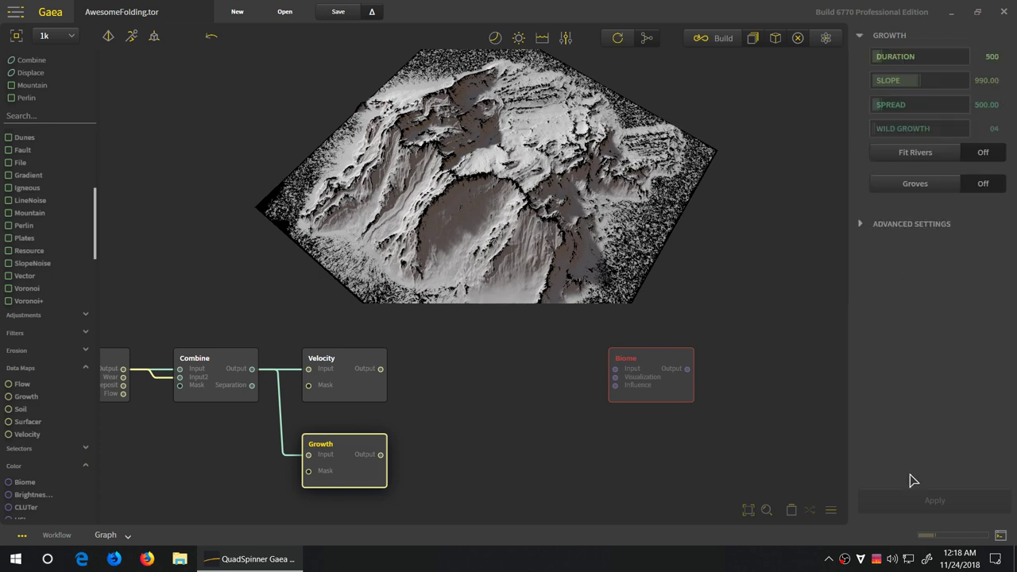
left_click_drag(425, 231, 432, 256)
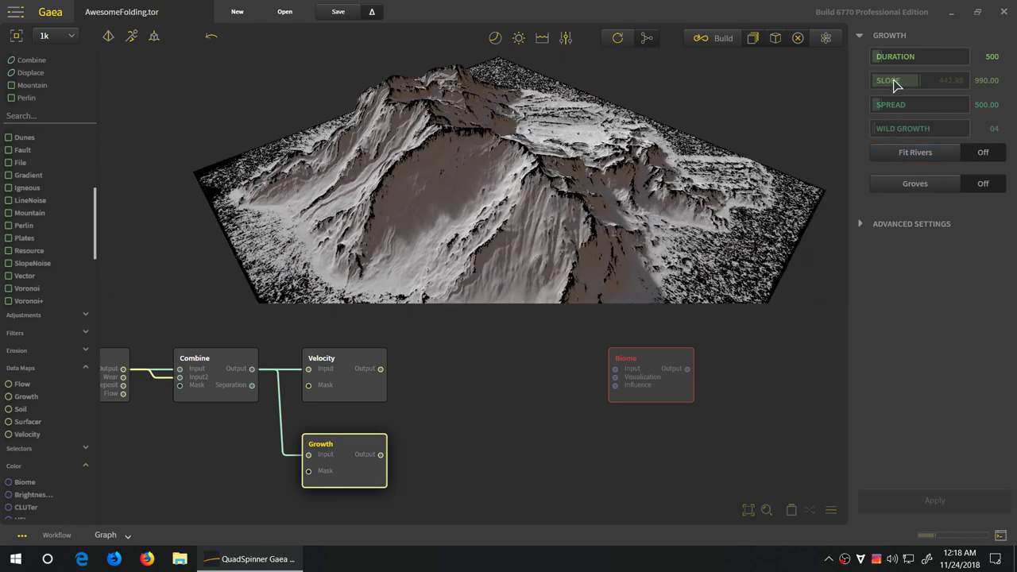
left_click(895, 83)
left_click(946, 502)
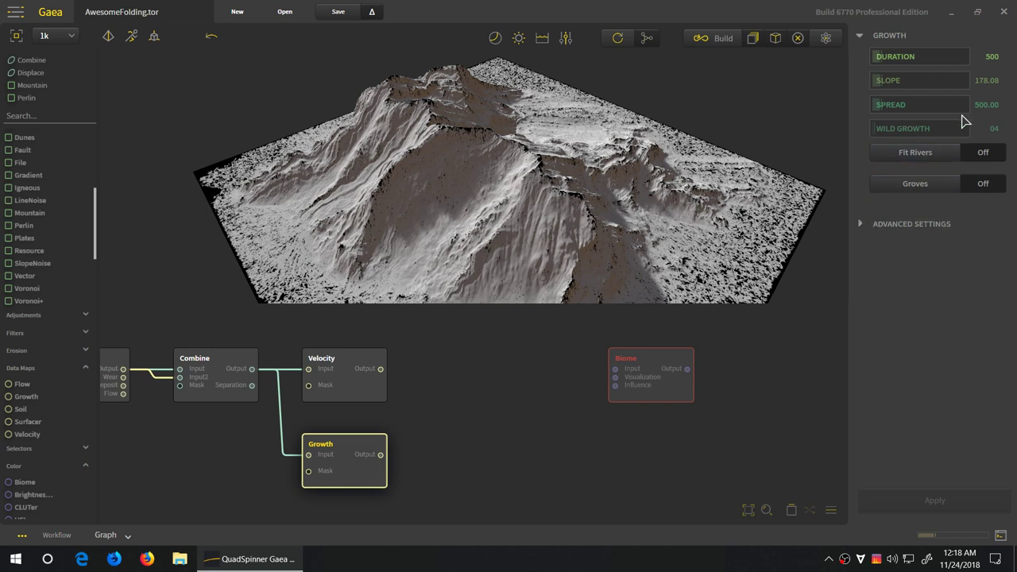
- Halve the Growth node's duration to 250, apply it, and view the terrain from above
left_click(902, 62)
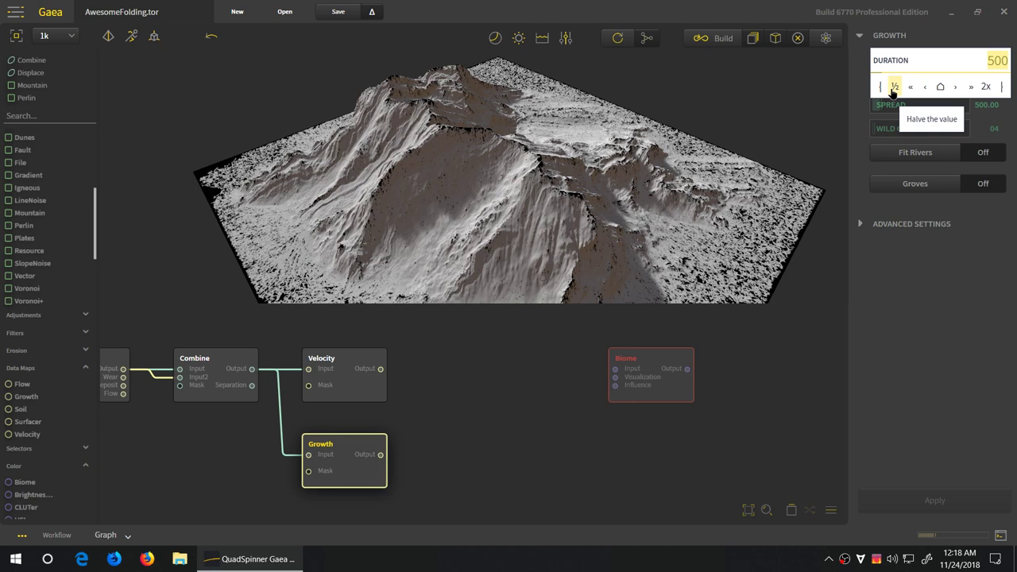
left_click(893, 88)
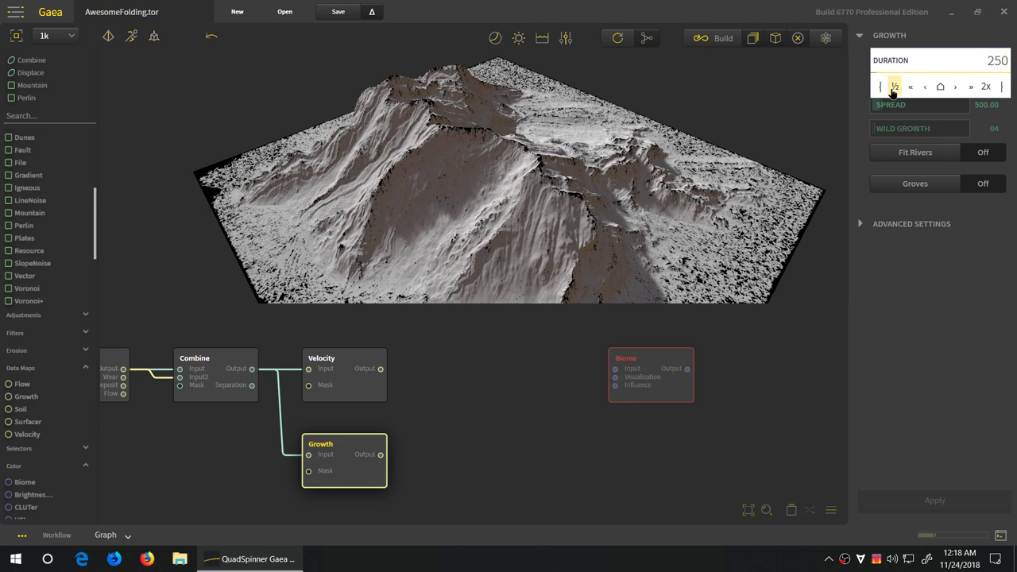
left_click(936, 501)
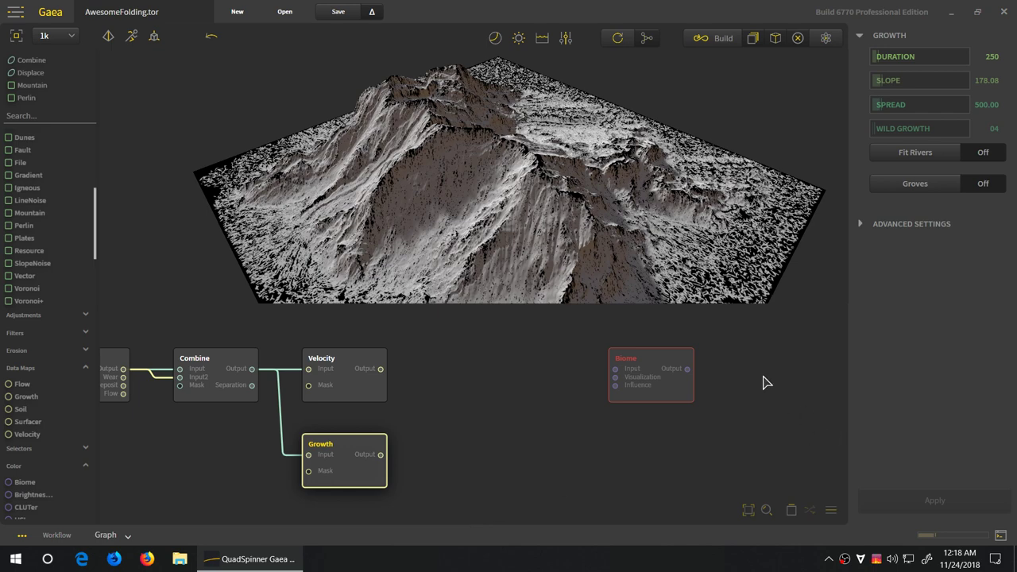
left_click_drag(539, 270, 560, 193)
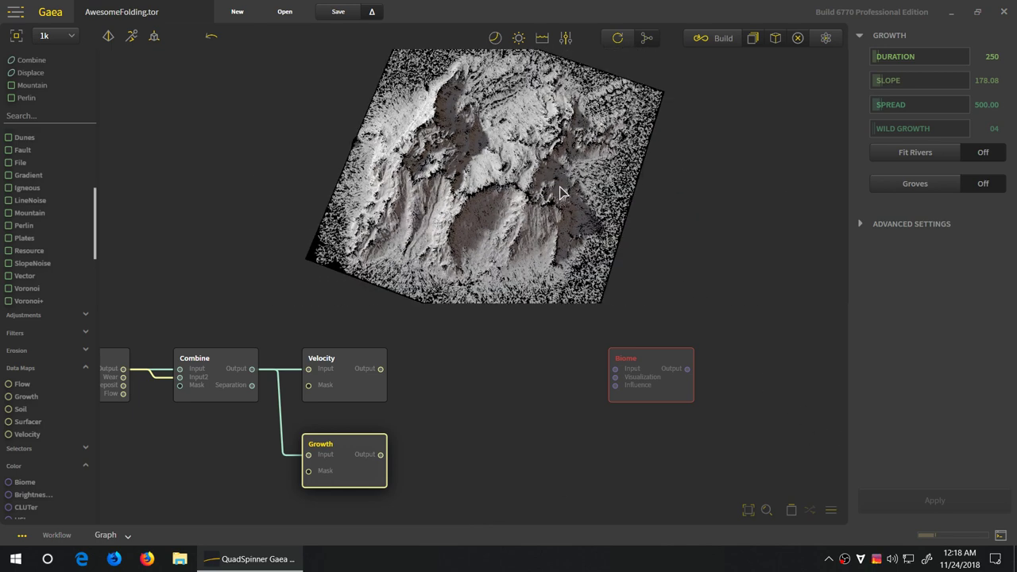
double_click(551, 256)
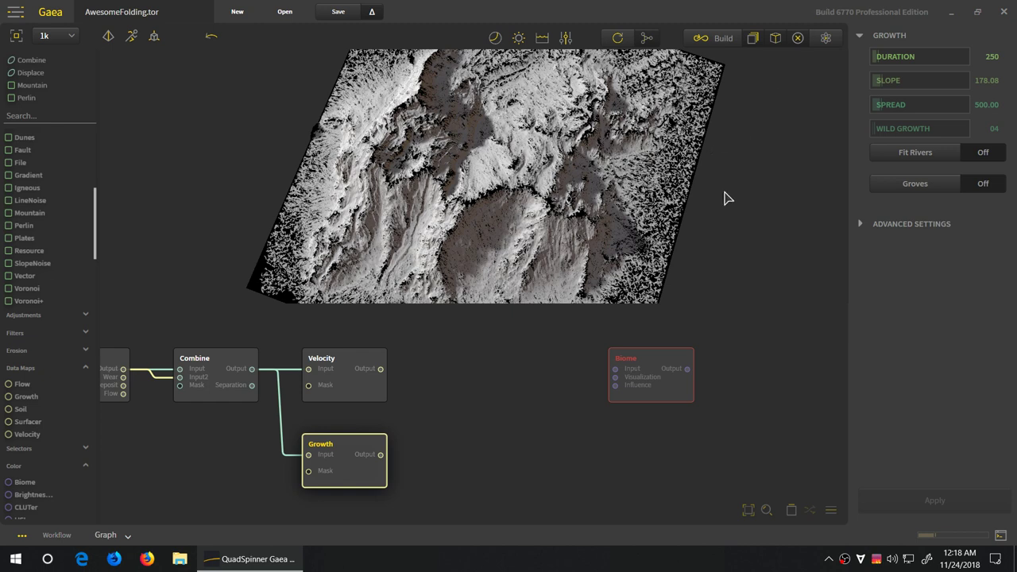
- Merge the Velocity and Growth outputs into a new Combine node and place it at a height between the two
left_click(450, 479)
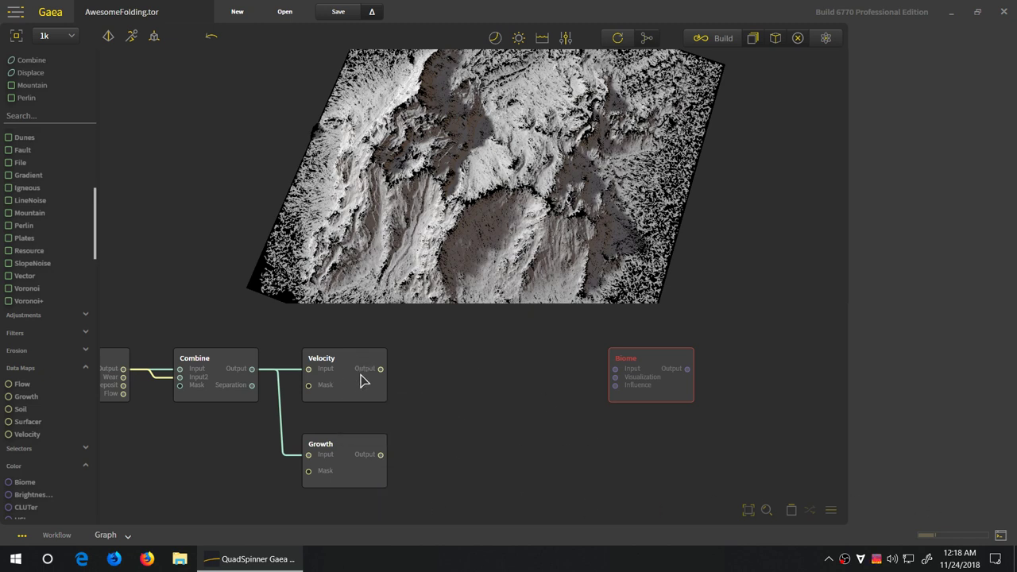
left_click(342, 450)
left_click(342, 397, "shift")
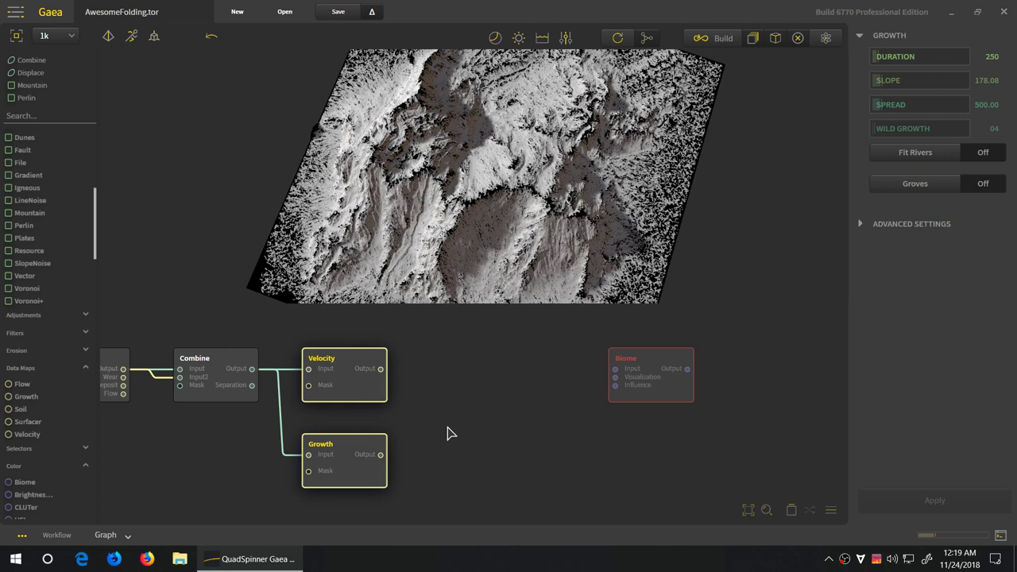
key("c")
left_click(477, 400)
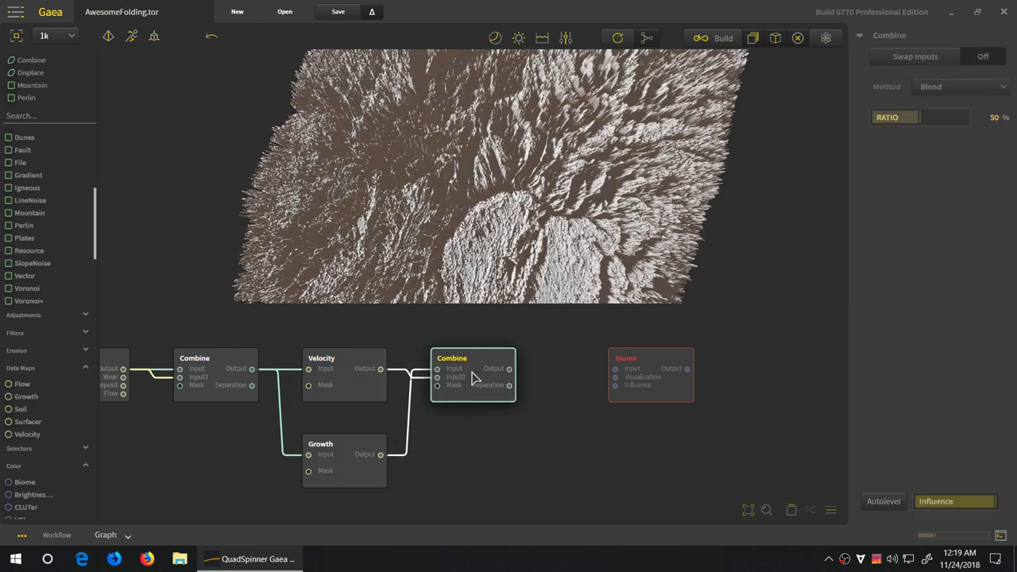
left_click_drag(477, 400, 488, 431)
- Show the new Combine node as a map on the terrain and inspect it from another angle
right_click(486, 397)
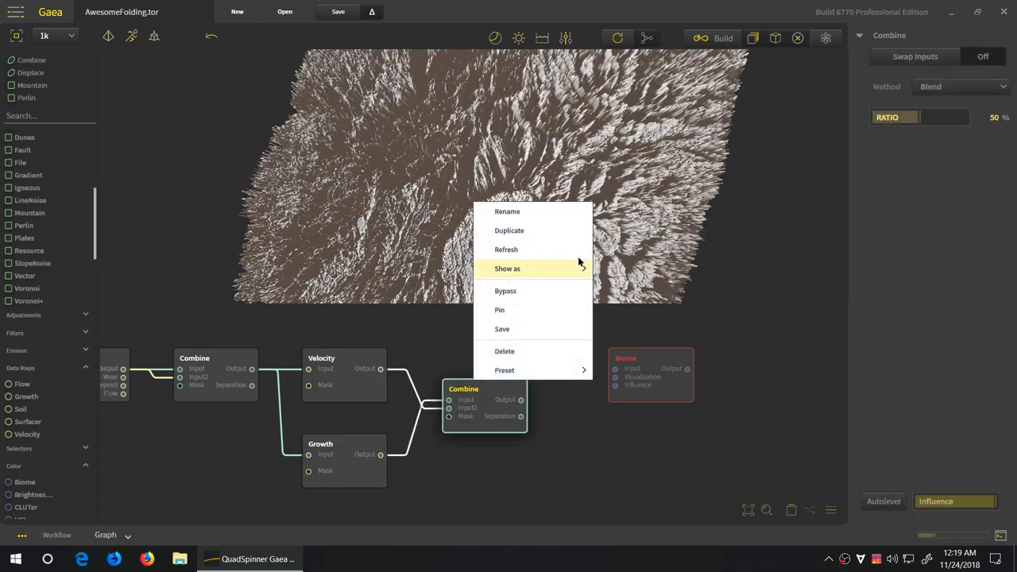
mouse_move(576, 269)
left_click(658, 311)
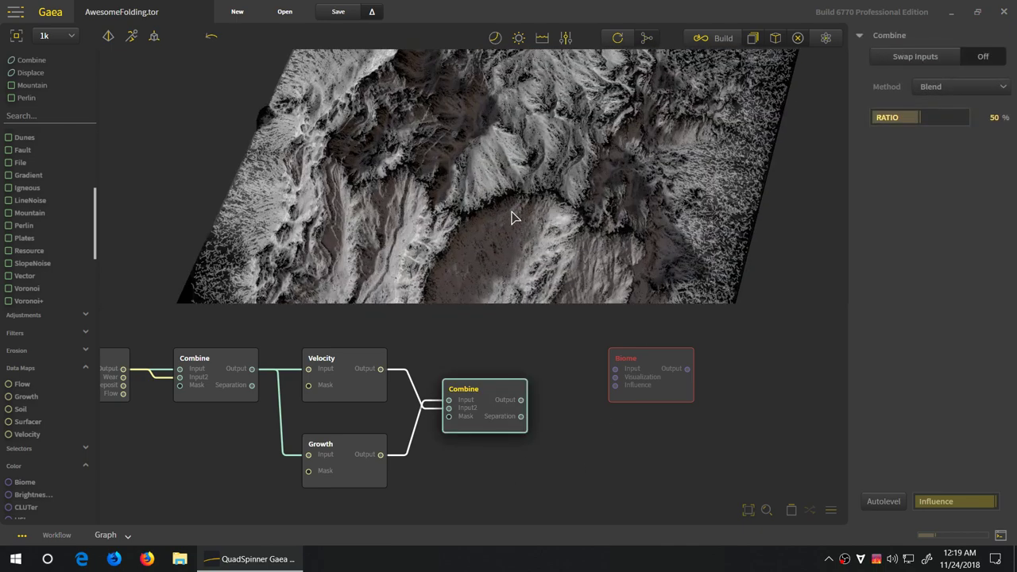
left_click_drag(516, 214, 554, 268)
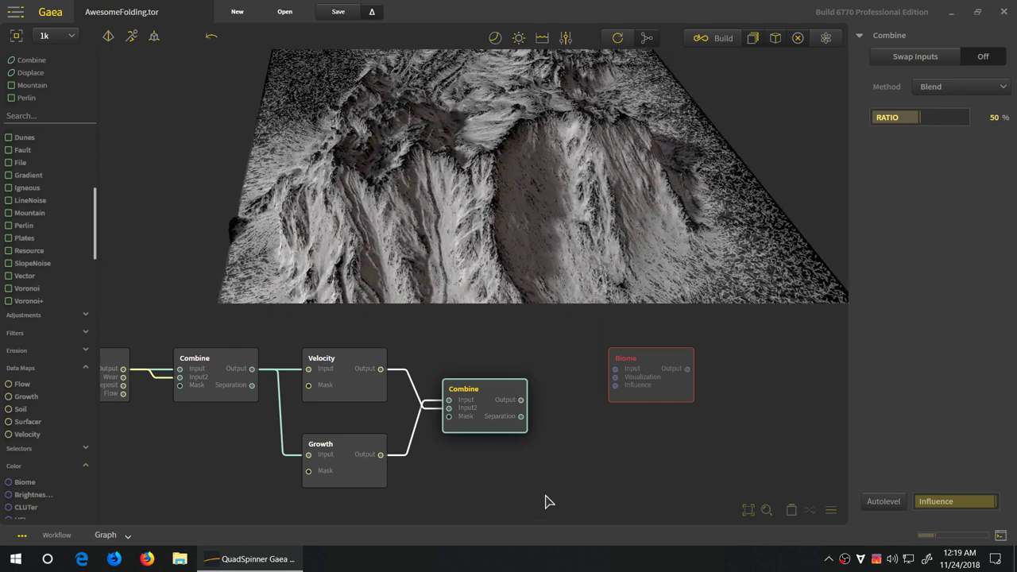
- Add an AutoLevel node below the graph and feed its input from the Erosion node's Flow output
scroll(523, 477, "down", 4)
middle_click_drag(522, 477, 397, 435)
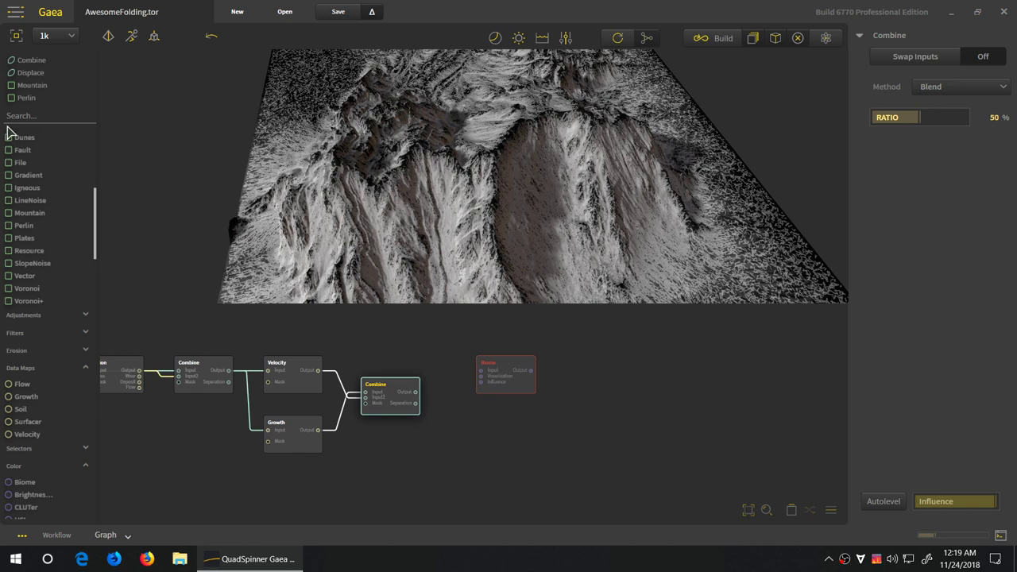
key("Escape")
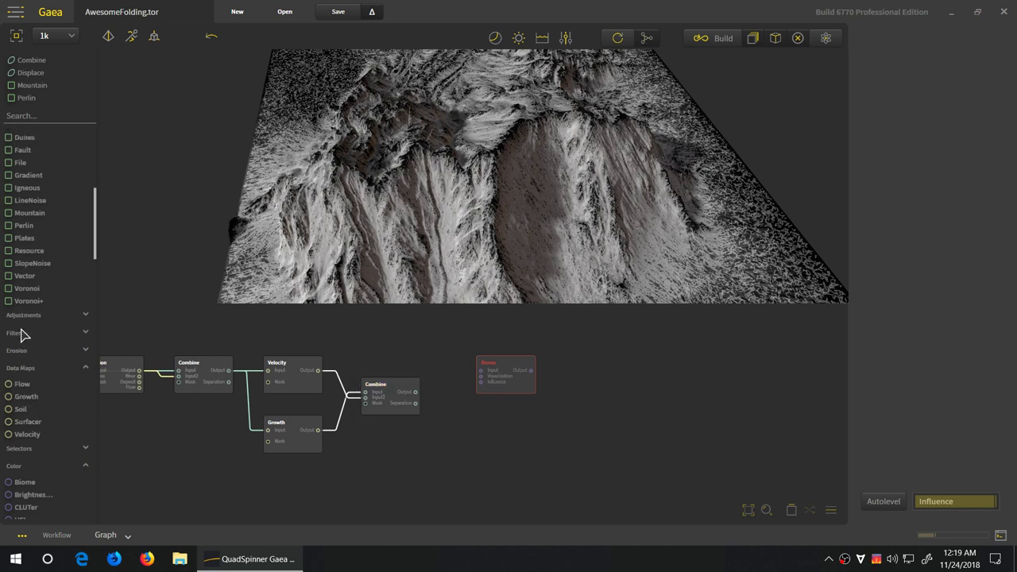
left_click(23, 315)
left_click_drag(31, 331, 390, 498)
middle_click_drag(376, 488, 461, 486)
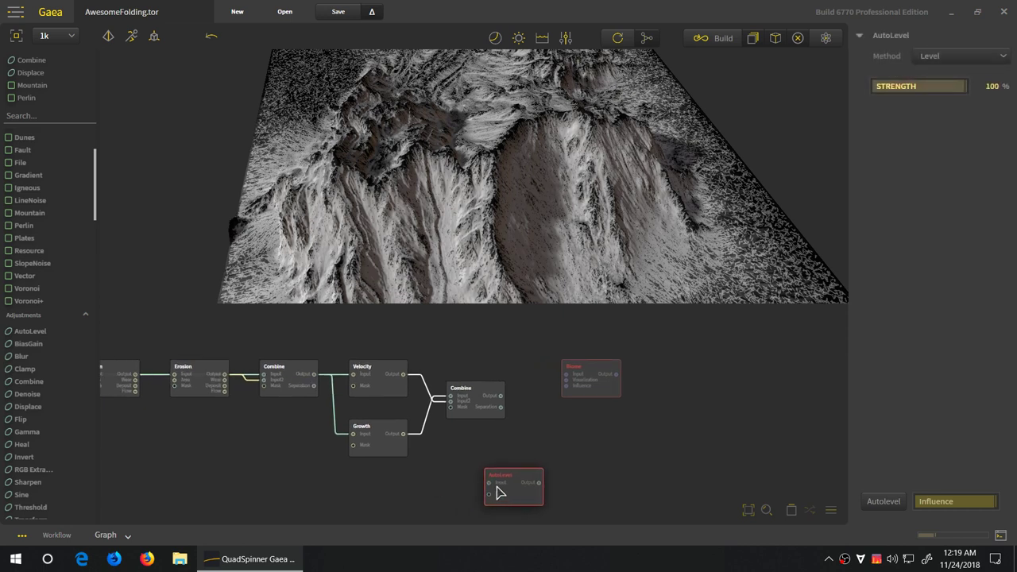
left_click_drag(491, 483, 419, 495)
left_click_drag(487, 486, 226, 395)
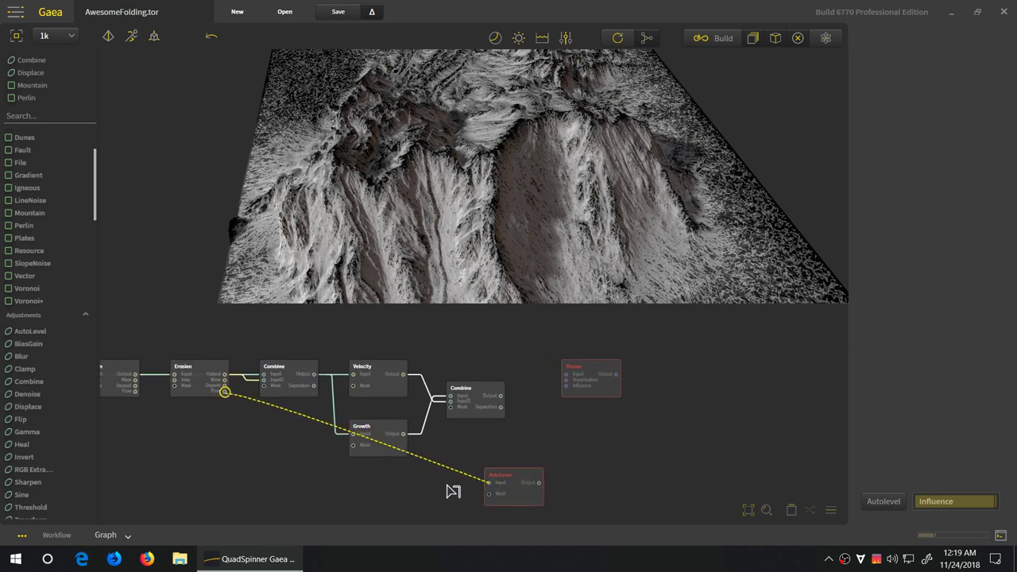
left_click(526, 497)
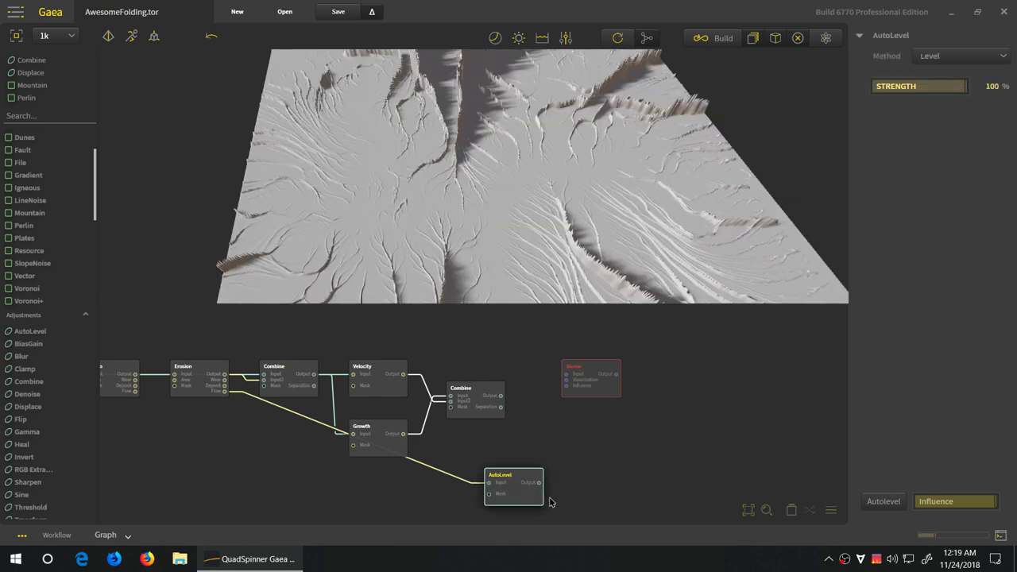
- Show the AutoLevel node as a map on the terrain and move the node closer to the Growth node
right_click(551, 503)
mouse_move(601, 368)
left_click(697, 408)
left_click_drag(504, 500, 406, 503)
mouse_move(501, 170)
left_mouse_down()
mouse_move(495, 188)
mouse_move(513, 194)
mouse_move(515, 175)
left_mouse_up()
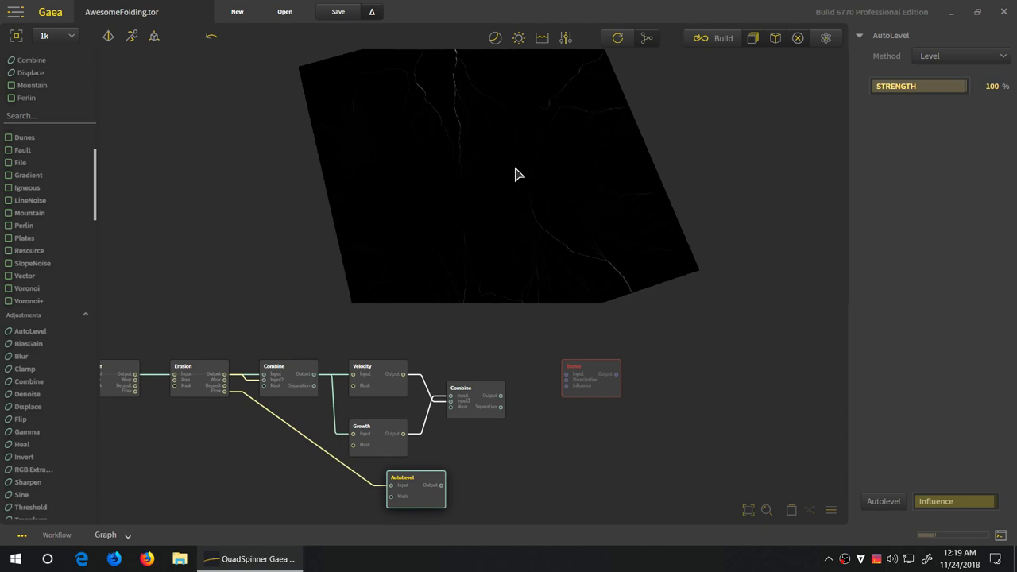
- Align the AutoLevel node directly beneath Growth and reposition the Combine node that merges Velocity and Growth just beyond them
mouse_move(403, 501)
left_mouse_down()
mouse_move(391, 508)
mouse_move(404, 502)
left_mouse_up()
left_click_drag(473, 417, 514, 415)
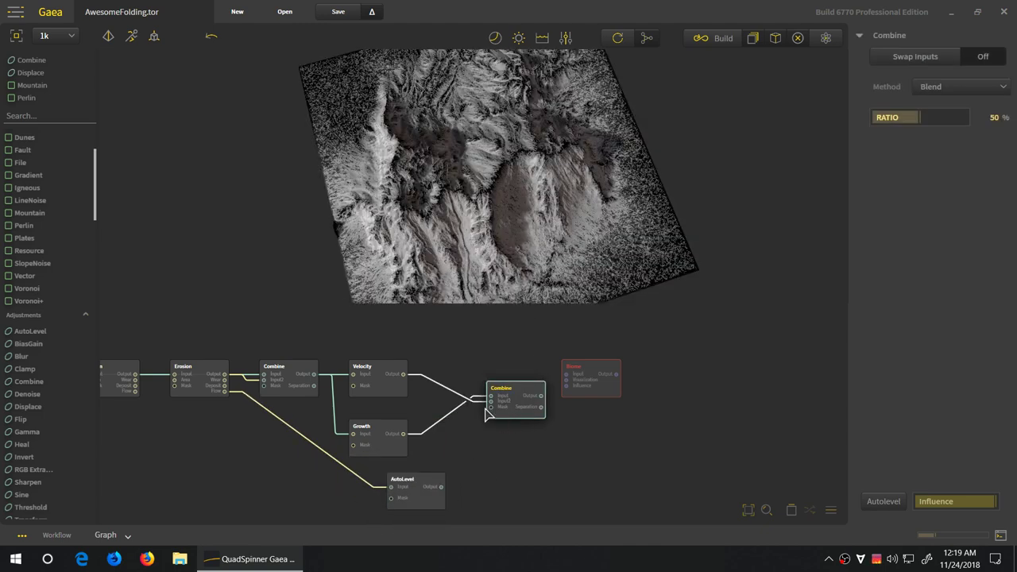
left_click_drag(435, 494, 397, 494)
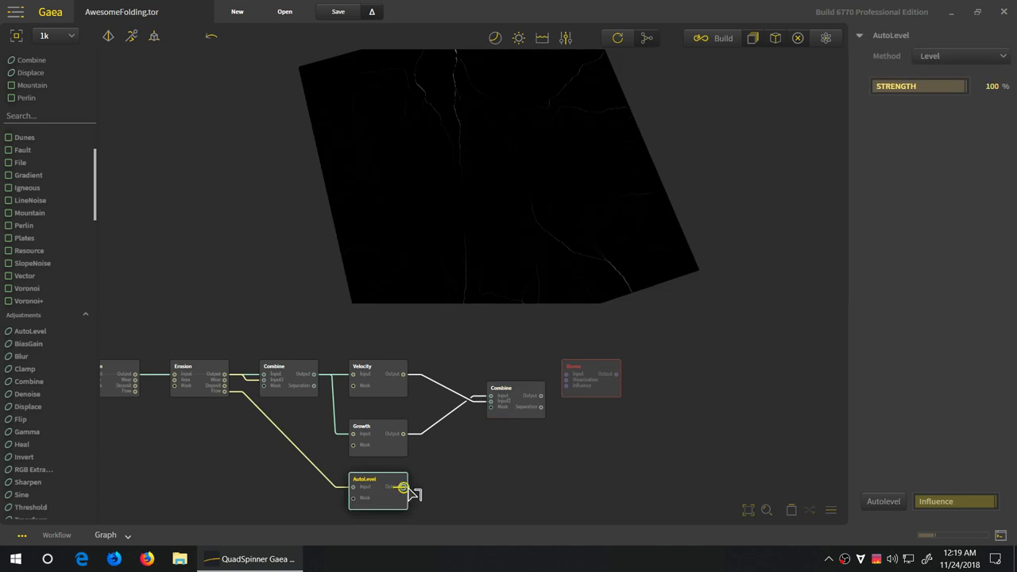
left_click(592, 458)
left_click_drag(522, 407, 475, 407)
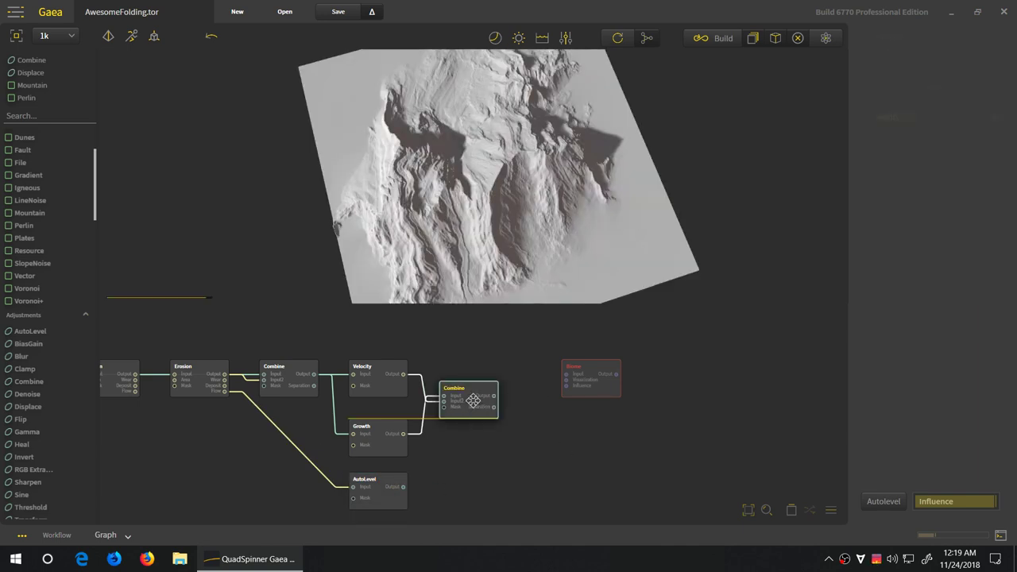
left_click(491, 452)
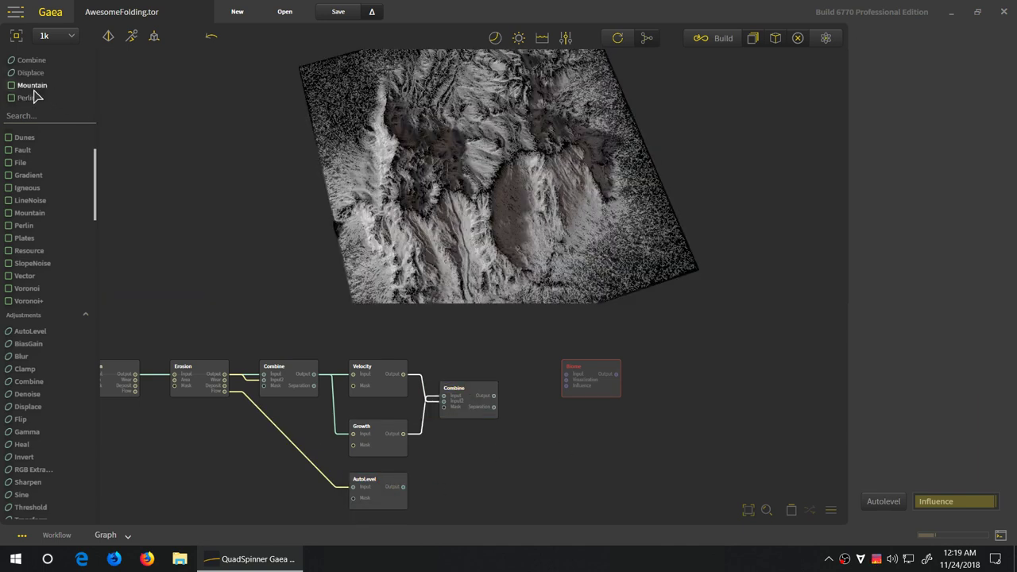
- Add another Combine node with the previous Combine as Input and AutoLevel as Input2, and show it as a map on the terrain
left_click_drag(36, 63, 404, 486)
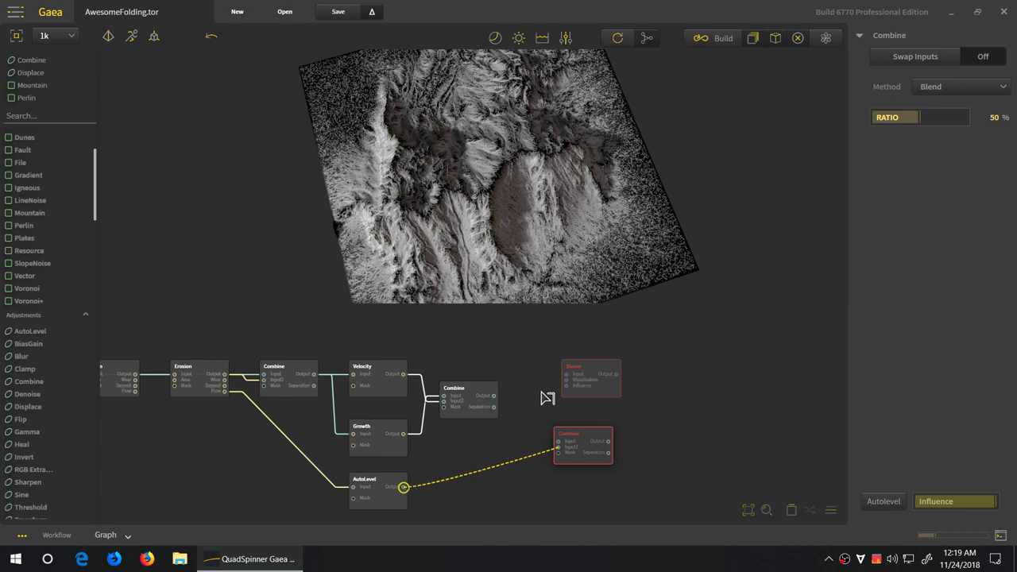
left_click_drag(499, 400, 559, 442)
right_click(582, 455)
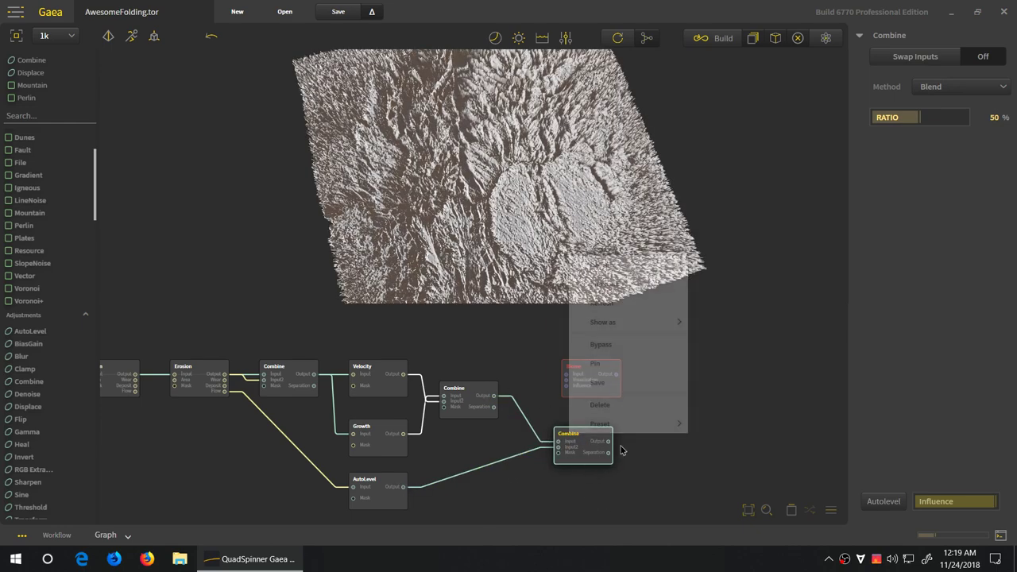
left_click(739, 381)
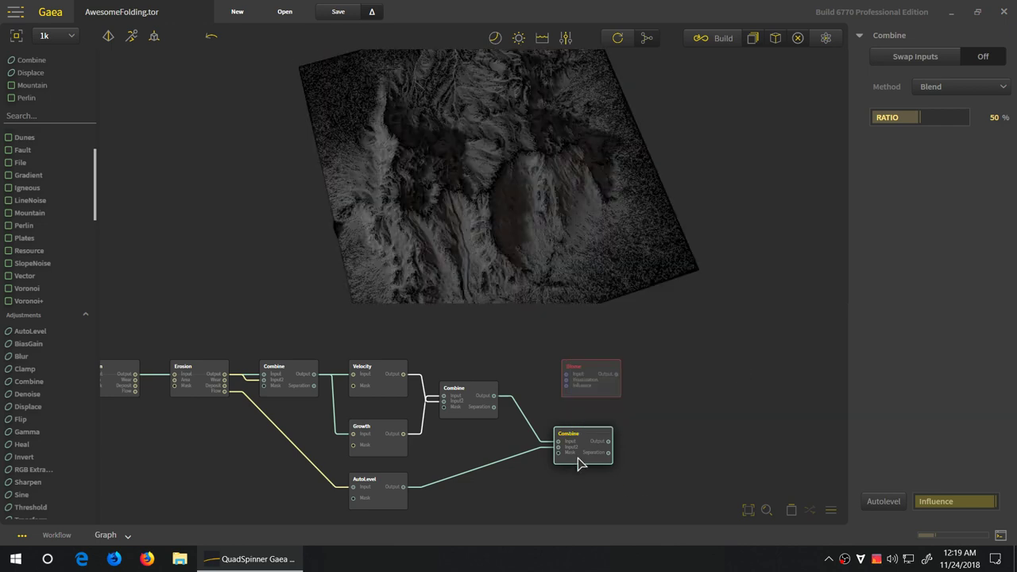
left_click_drag(523, 227, 454, 215)
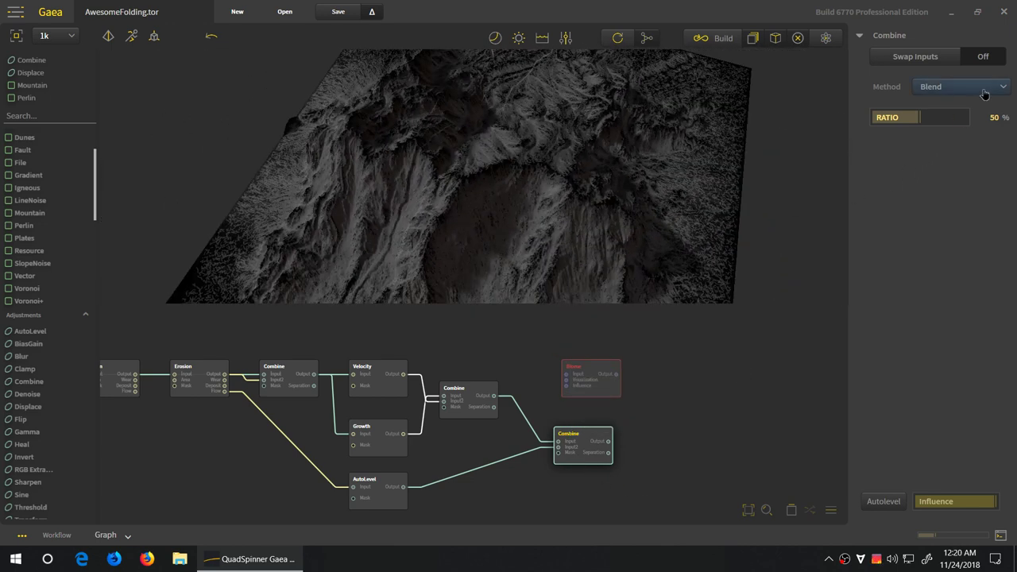
- Try the Add method on the last Combine node, set its ratio to 100%, and switch the method to Screen
left_click(941, 87)
left_click(929, 126)
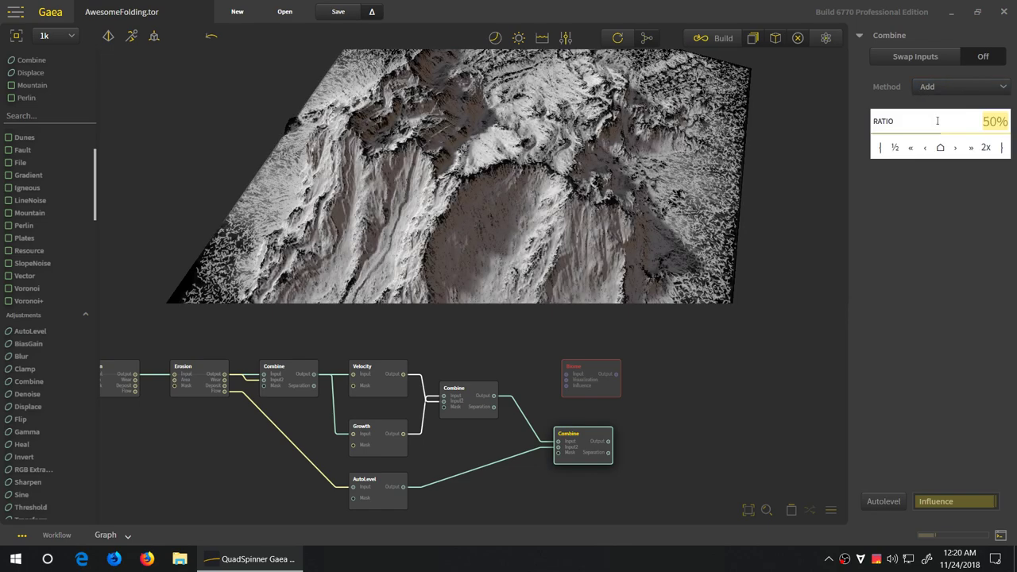
left_click(1002, 148)
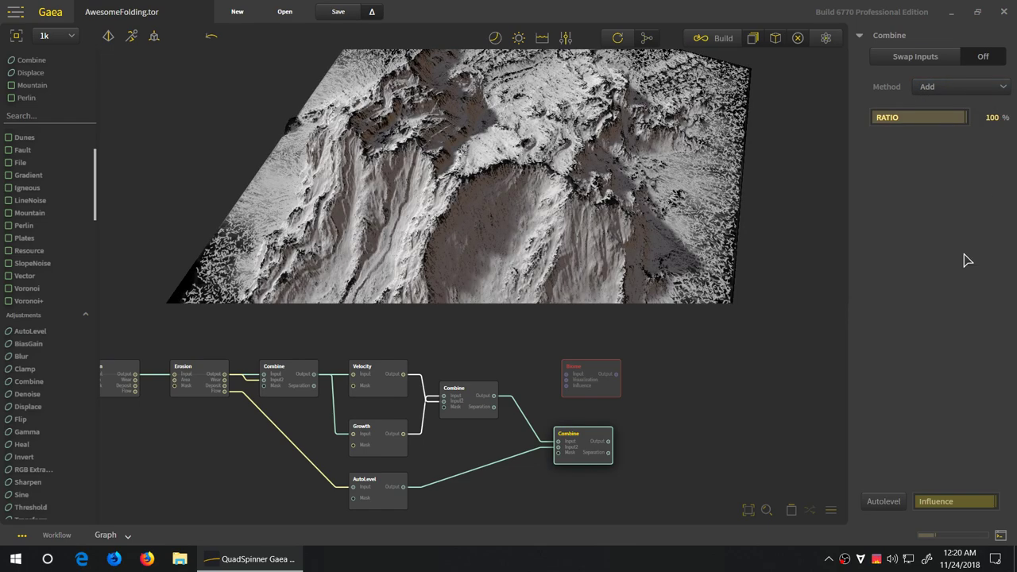
left_click(946, 86)
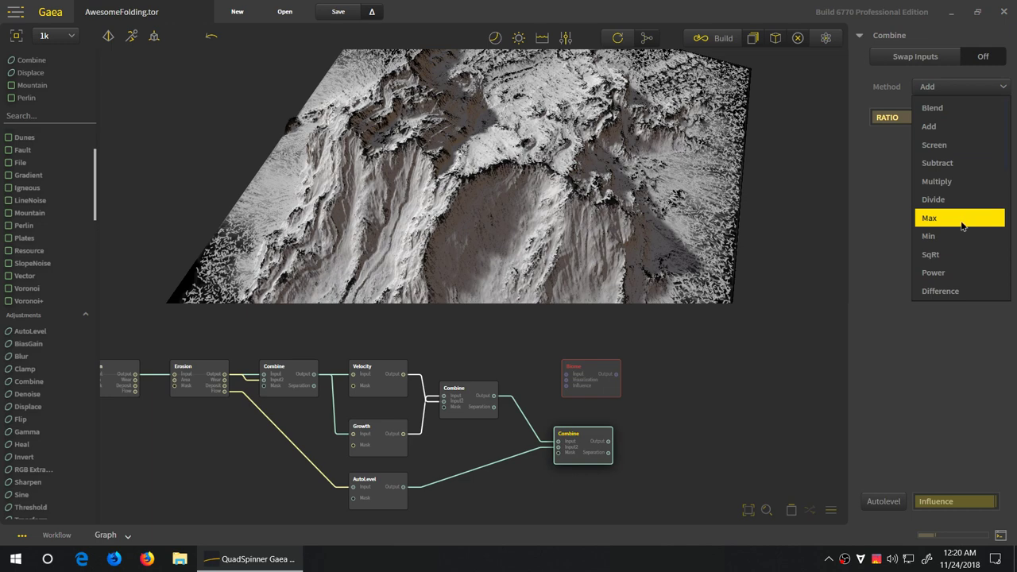
left_click(949, 145)
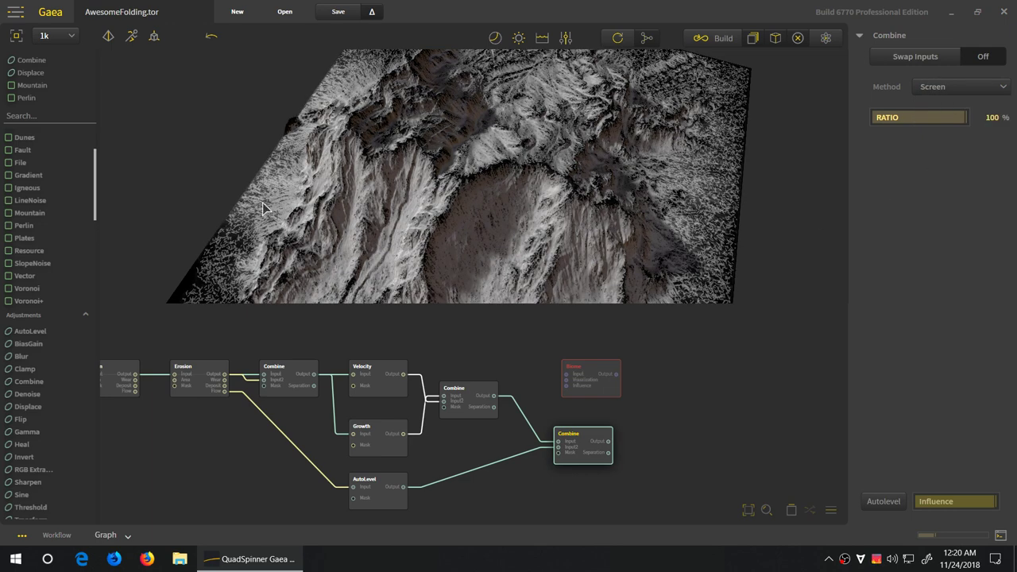
- Connect the last Combine to the Biome node's Input and the Combine after Erosion to its Visualization, and enlarge the 3D viewport
left_click_drag(265, 208, 608, 247)
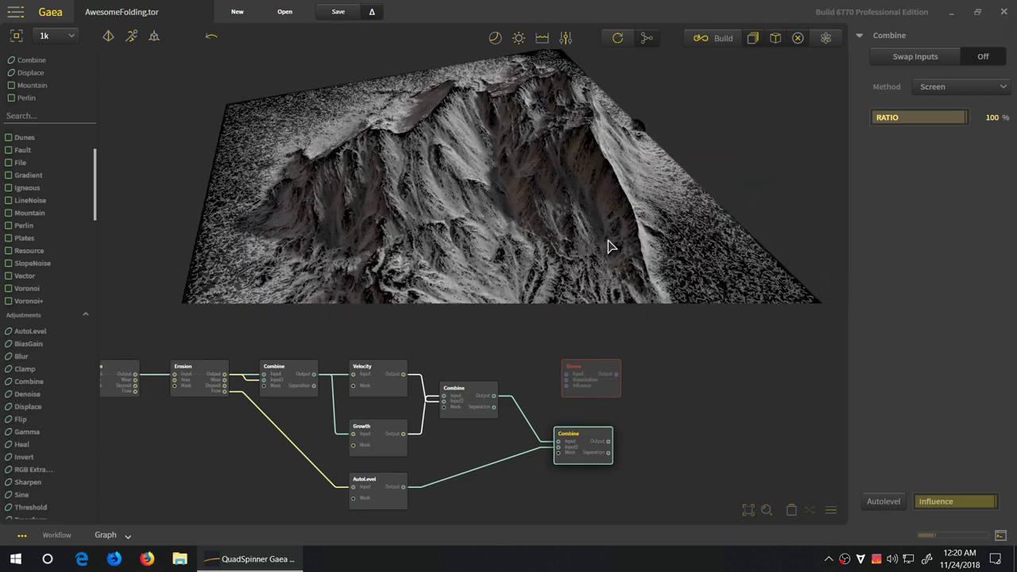
left_click_drag(585, 457, 315, 375)
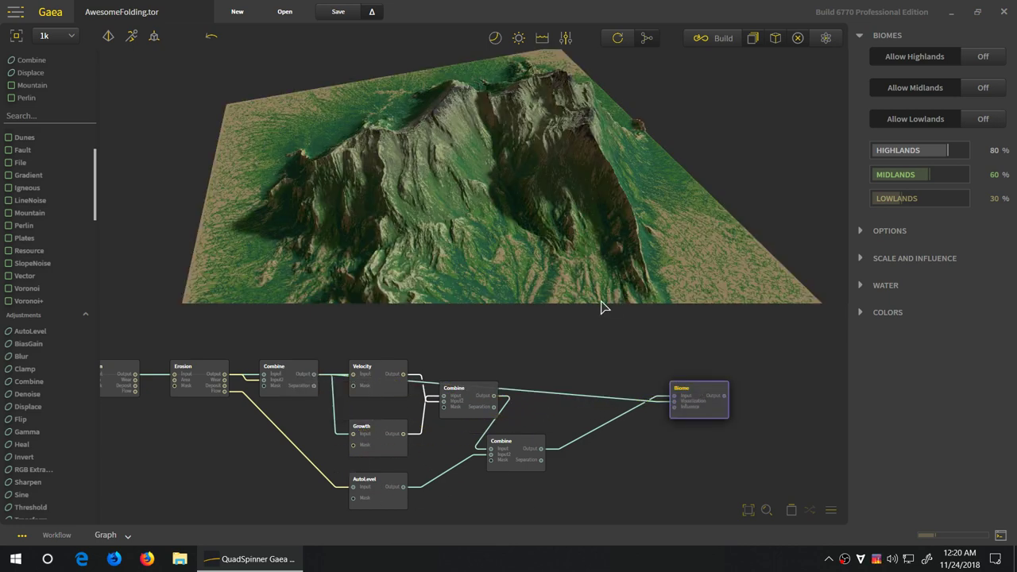
left_click_drag(595, 306, 591, 357)
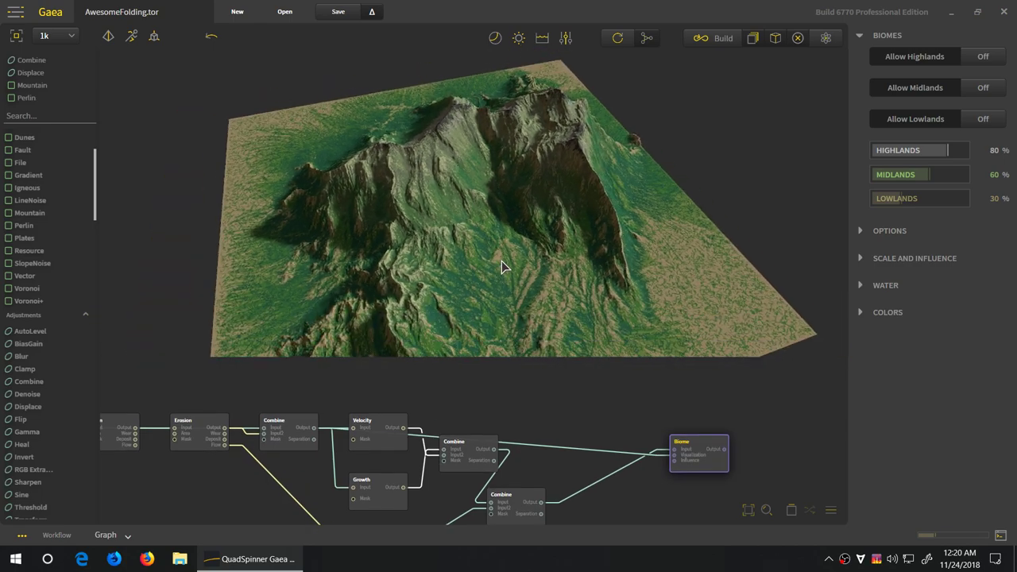
left_click_drag(501, 262, 315, 224)
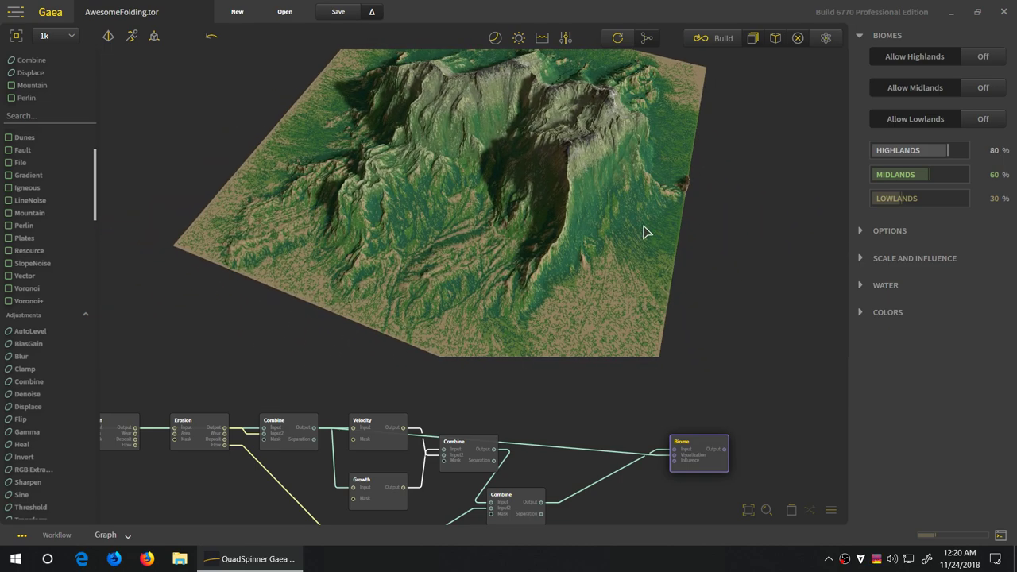
- Set the Biome node's Lowlands to 0%, Midlands to 21% and Highlands to 33%
mouse_move(892, 201)
left_click(880, 228)
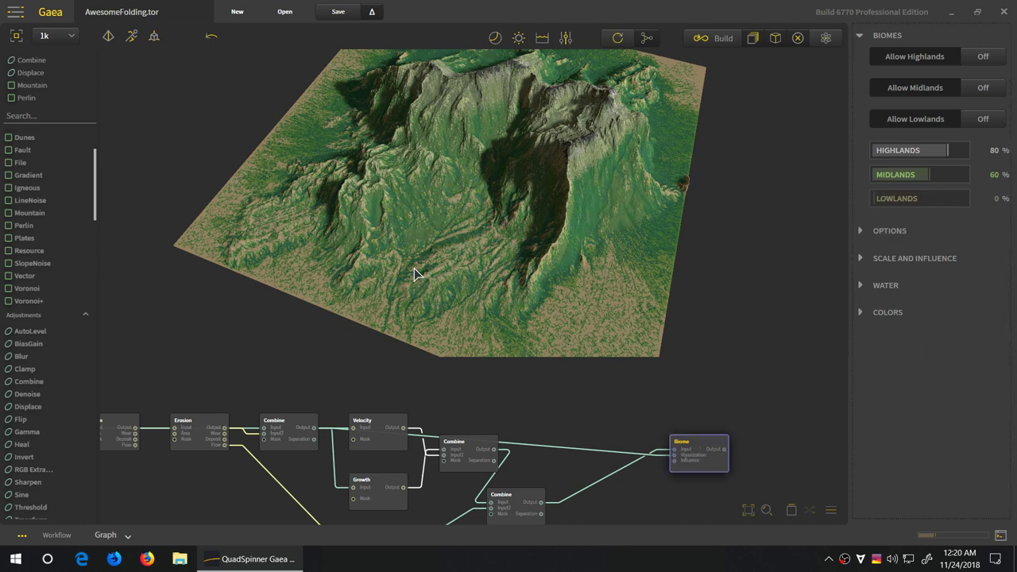
left_click_drag(414, 273, 469, 379)
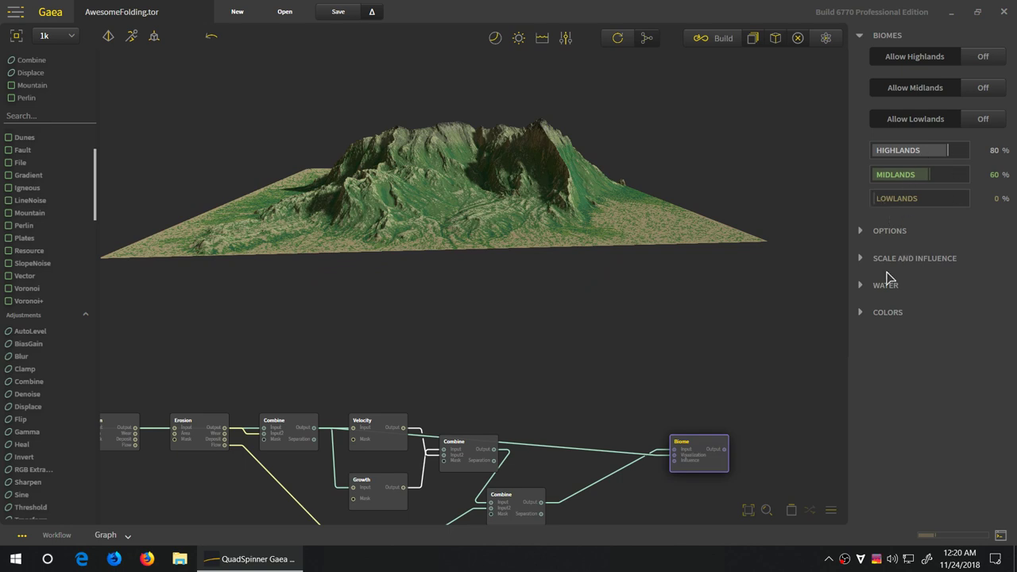
left_click(891, 176)
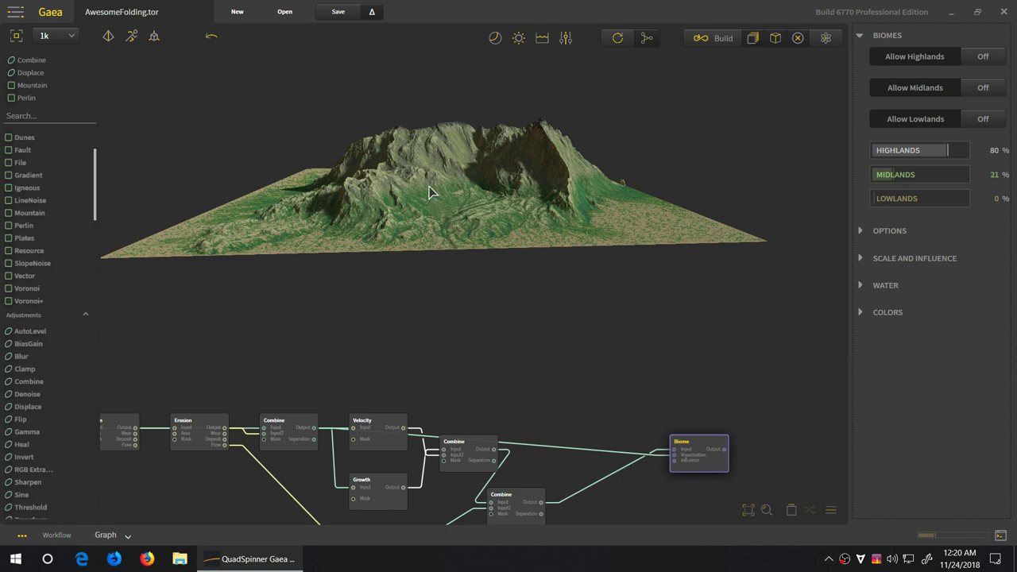
left_click(907, 150)
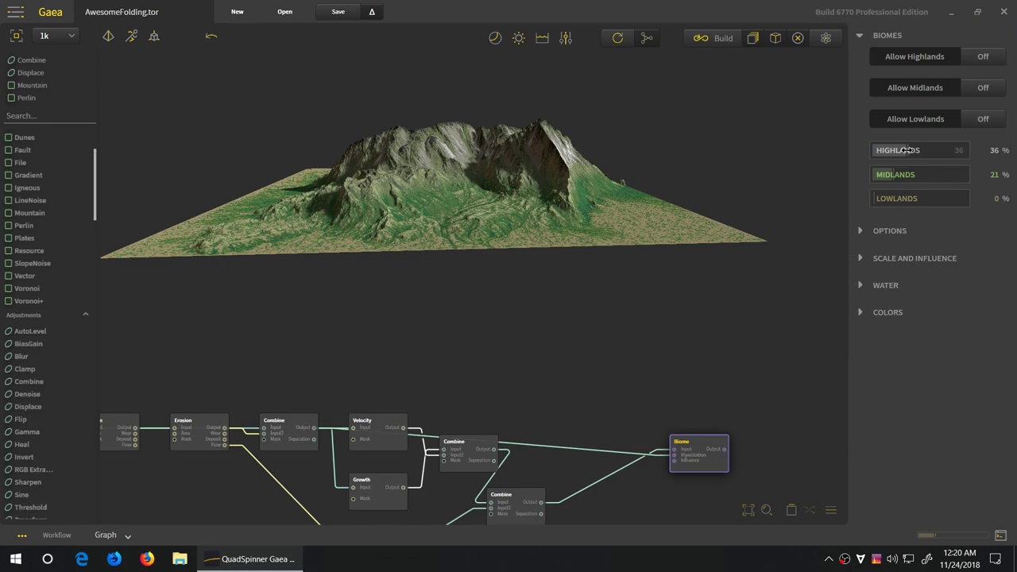
left_click_drag(534, 202, 438, 170)
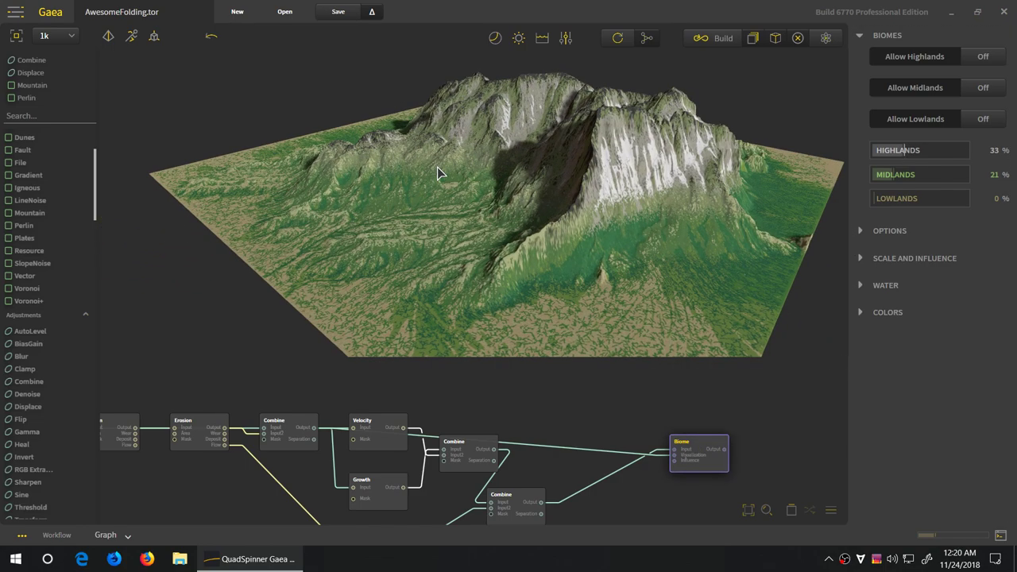
left_click_drag(438, 236, 595, 162)
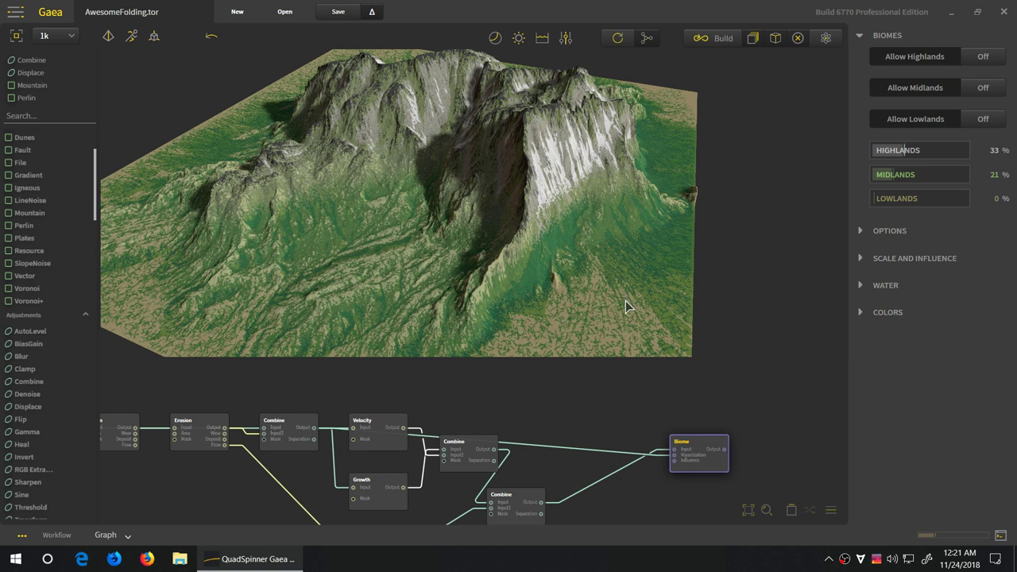
- Set the Biome's Midlands to 4% and disallow both the Lowlands and Midlands biomes
left_click_drag(448, 198, 371, 230)
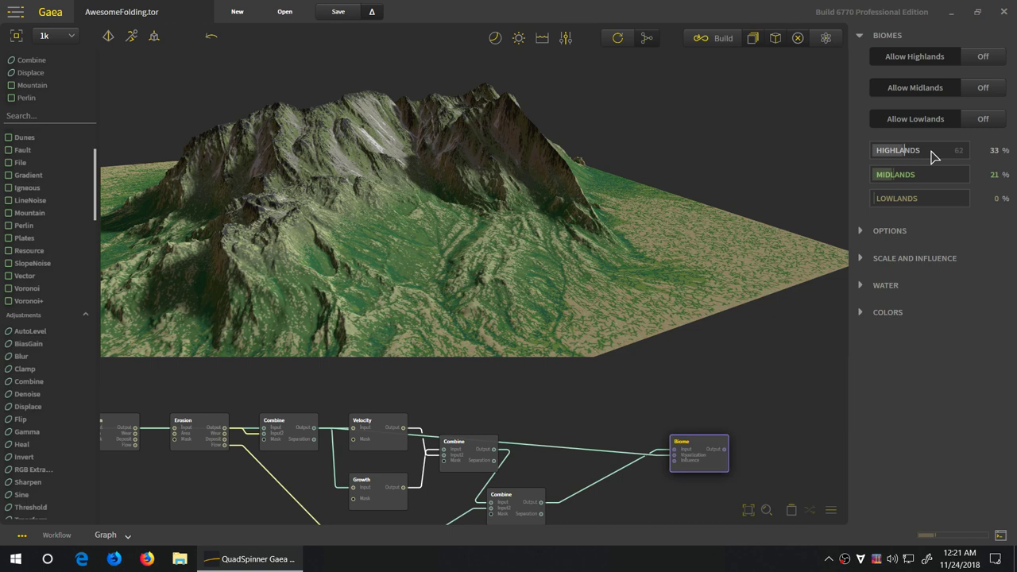
left_click(880, 181)
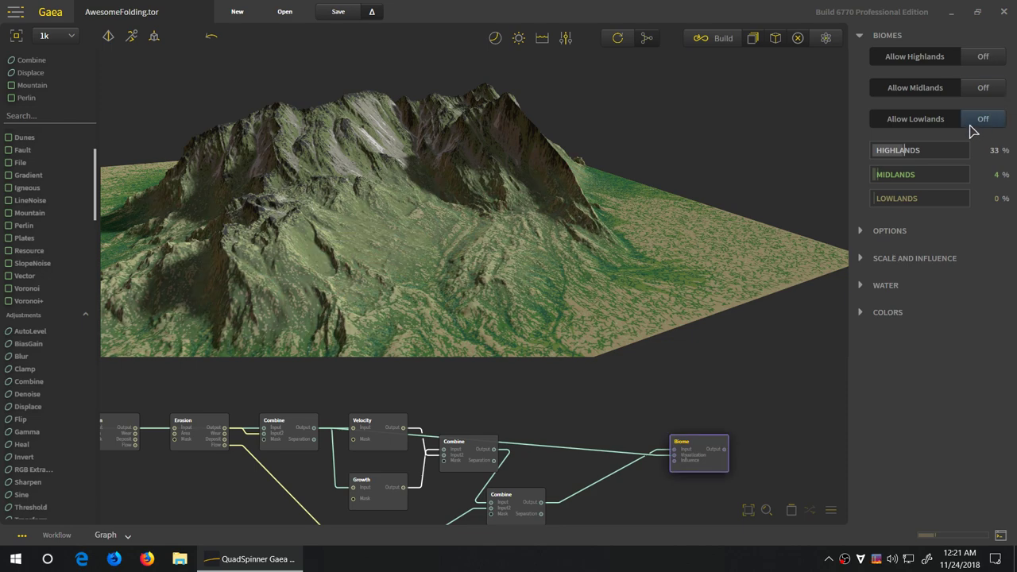
left_click(973, 121)
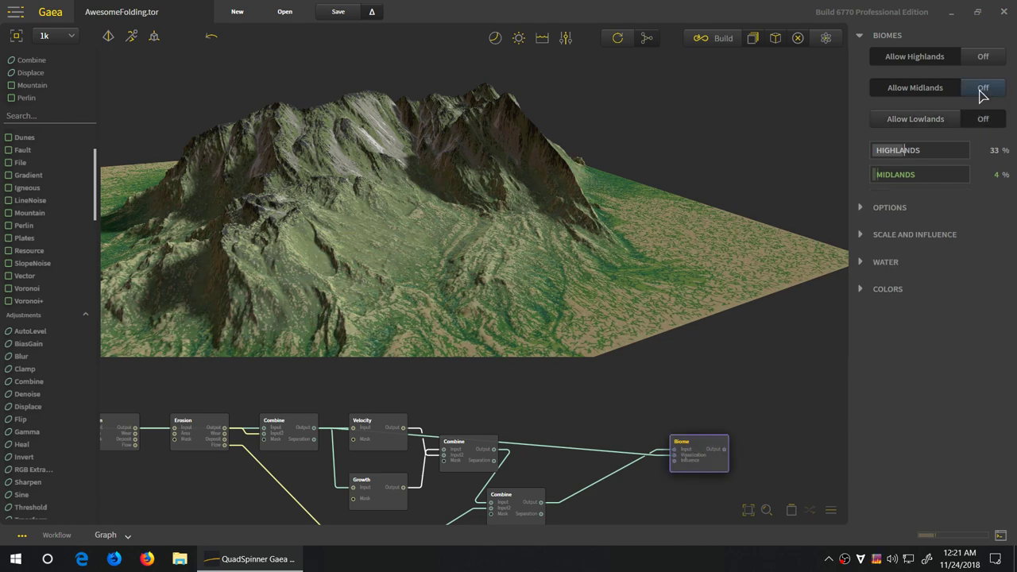
left_click(981, 90)
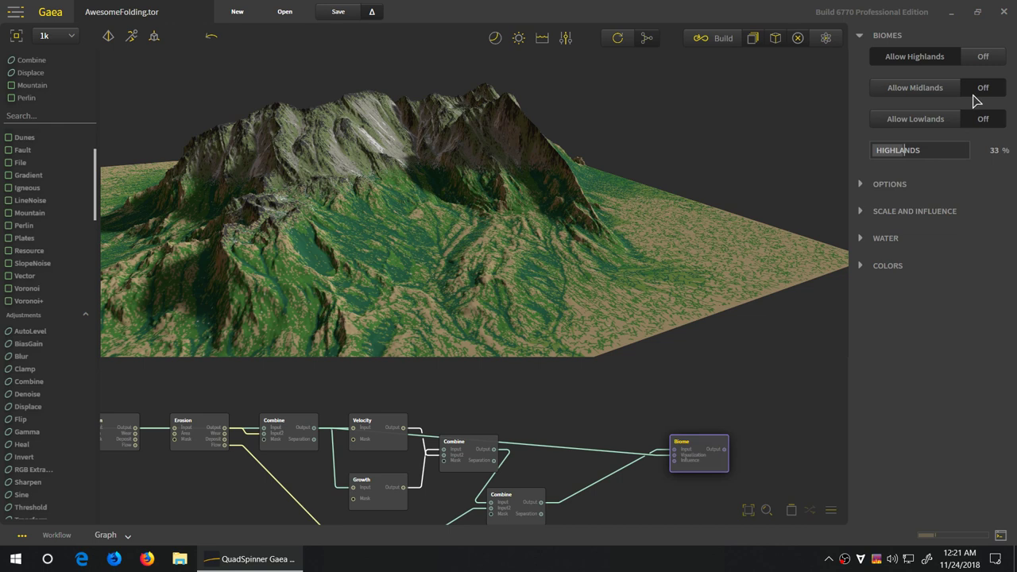
- Set the Biome's Highlands to 13% and allow the Midlands and Lowlands biomes again
left_click(884, 151)
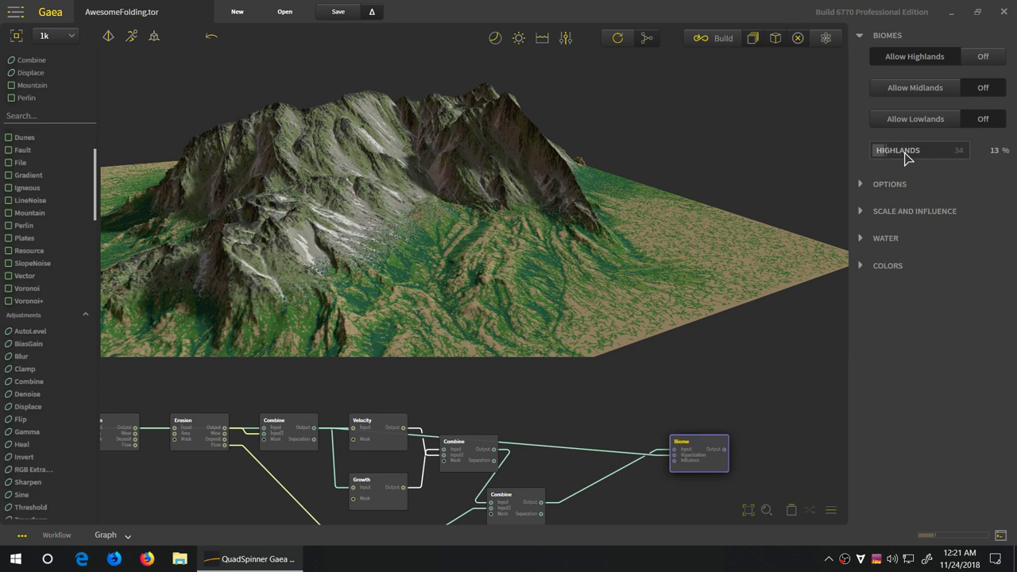
left_click(920, 90)
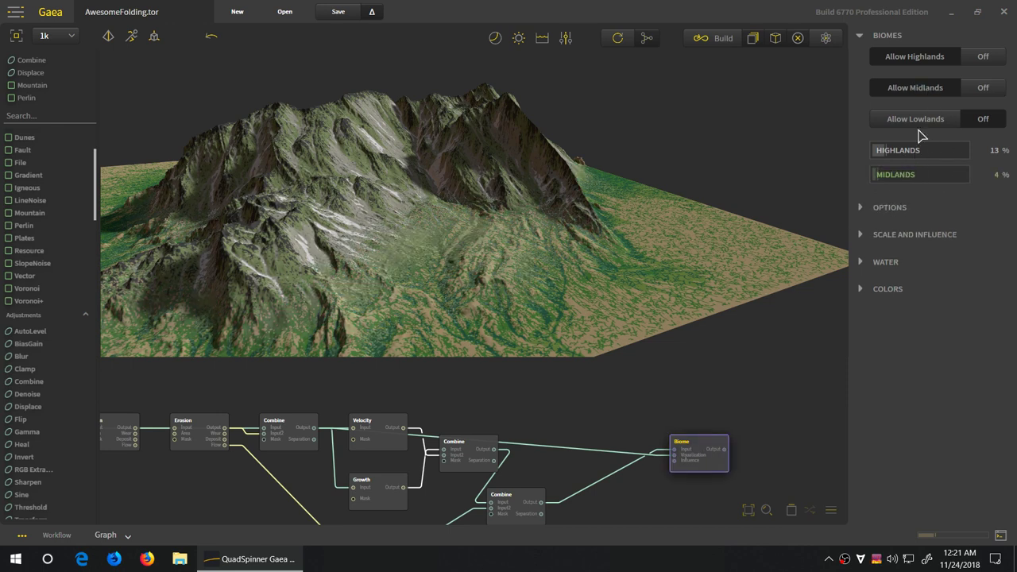
left_click(916, 120)
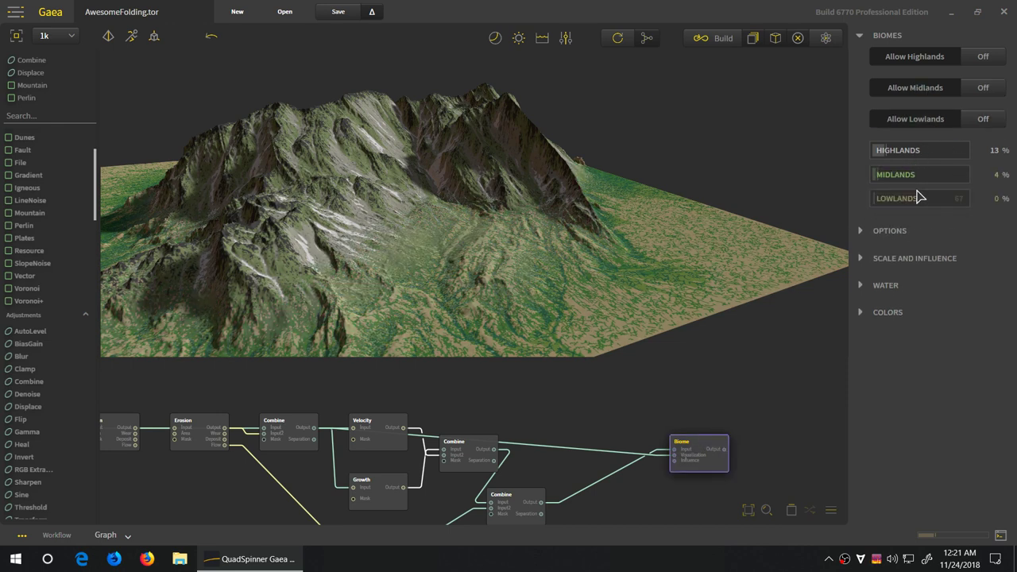
- Examine the biome coloring on the mountain slopes and plains from several angles, and expand the Biome's color list
left_click_drag(326, 325, 432, 186)
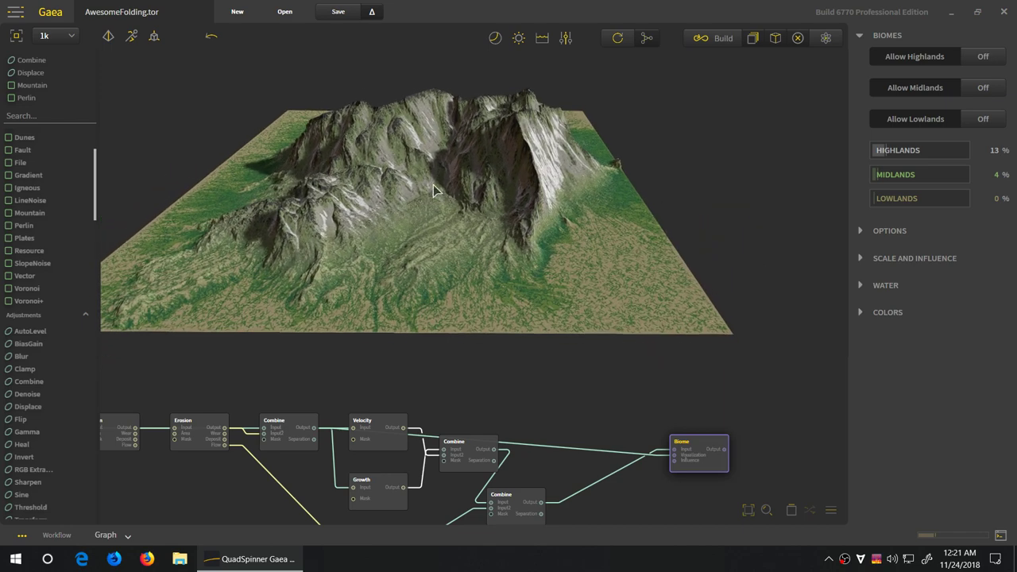
scroll(397, 262, "up", 3)
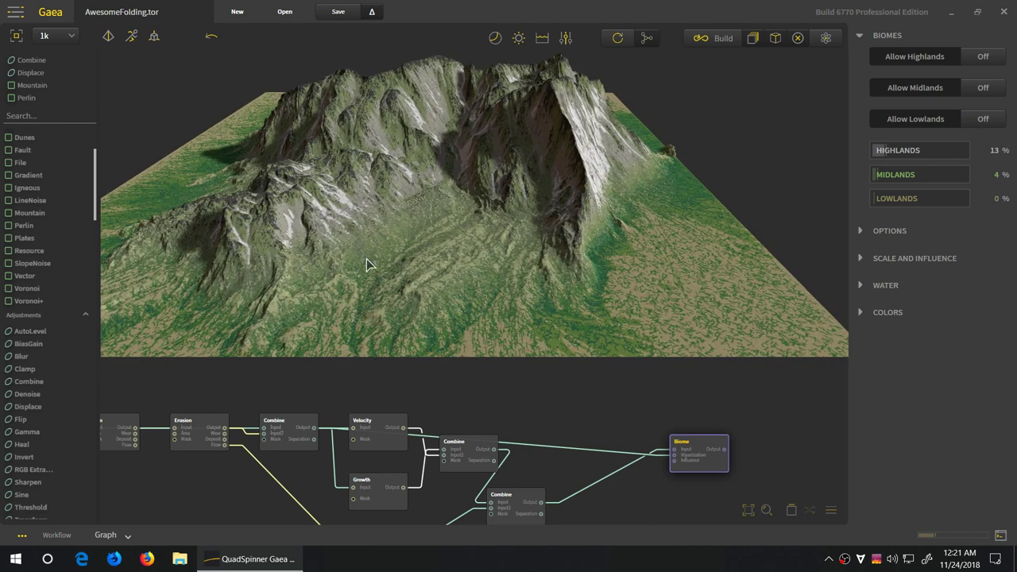
left_click_drag(336, 265, 468, 241)
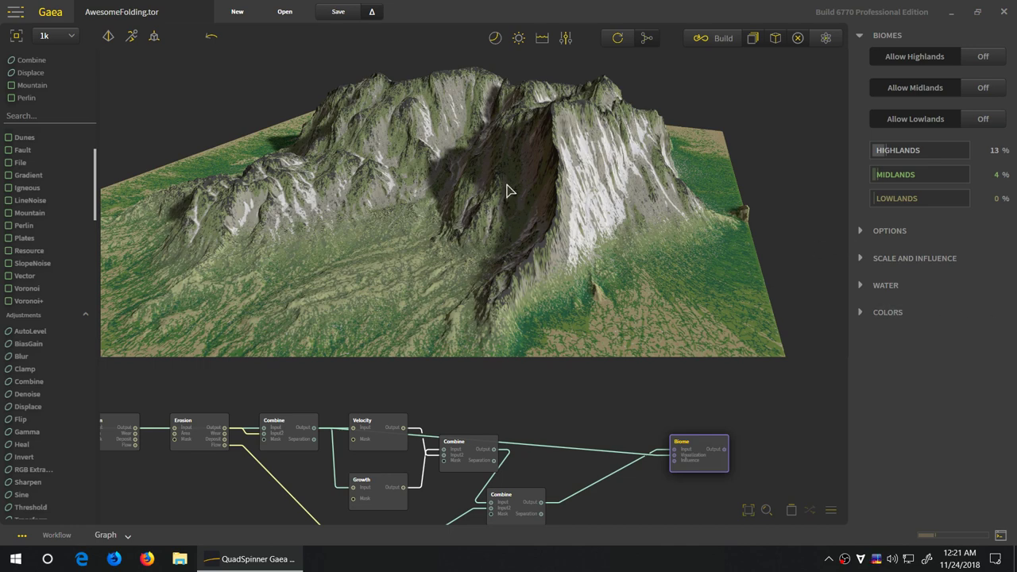
left_click_drag(433, 232, 459, 213)
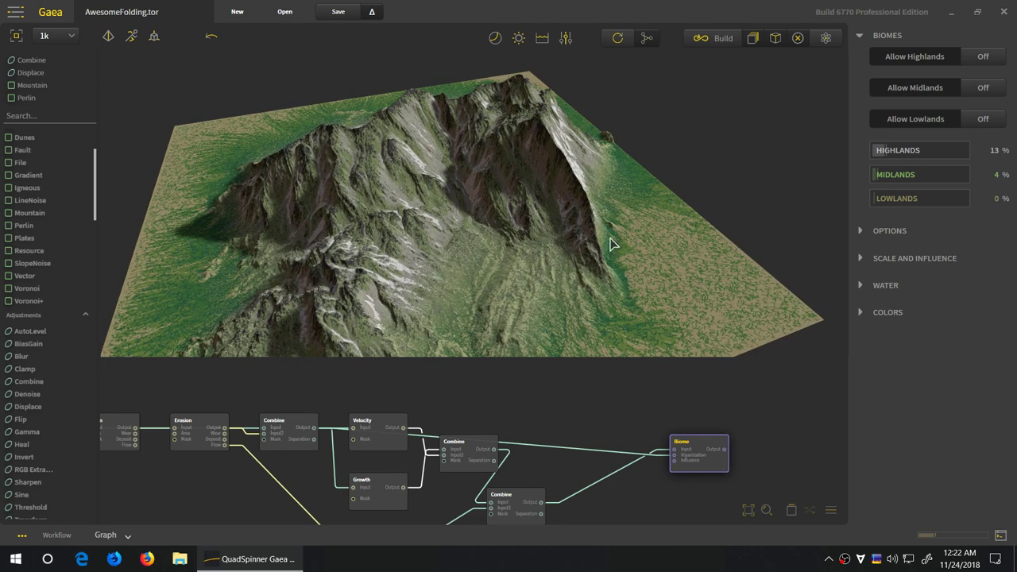
left_click(894, 318)
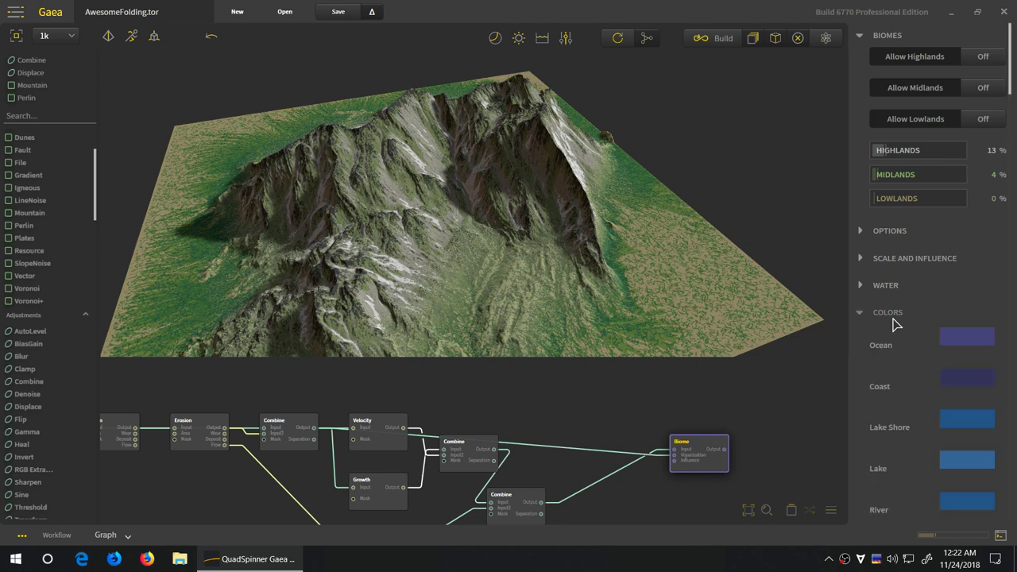
scroll(894, 324, "down", 10)
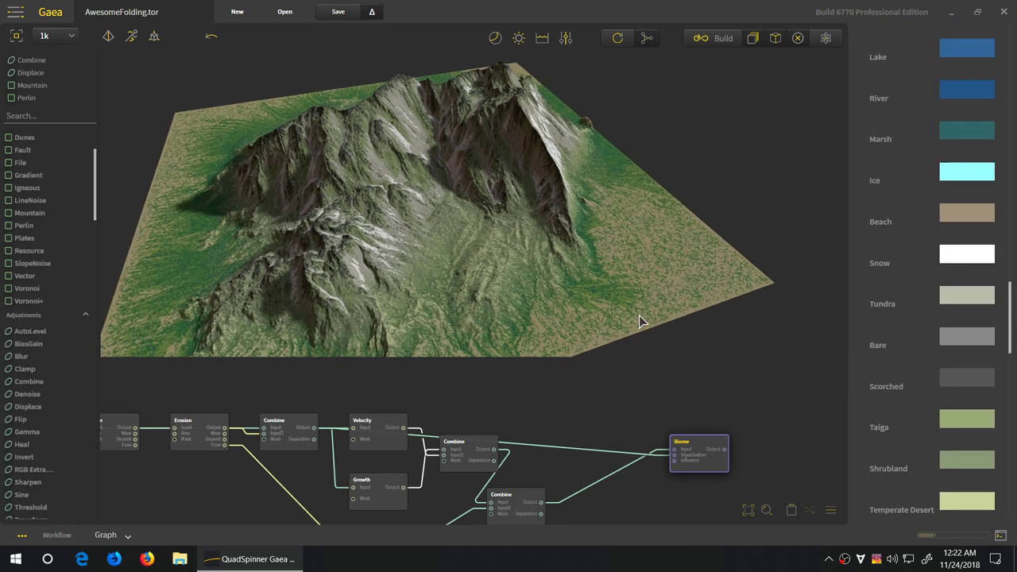
left_click_drag(403, 311, 387, 211)
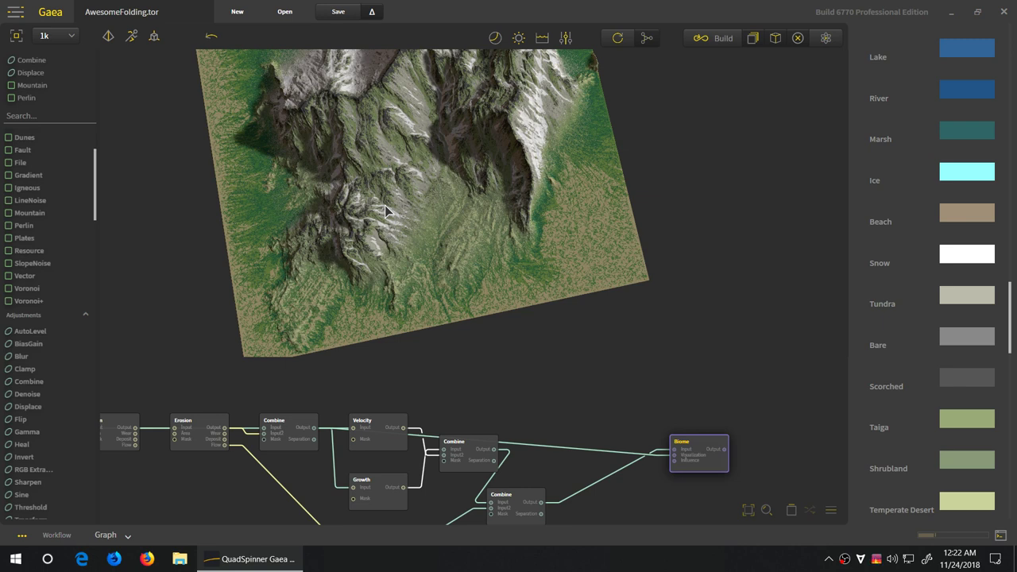
scroll(572, 270, "up", 5)
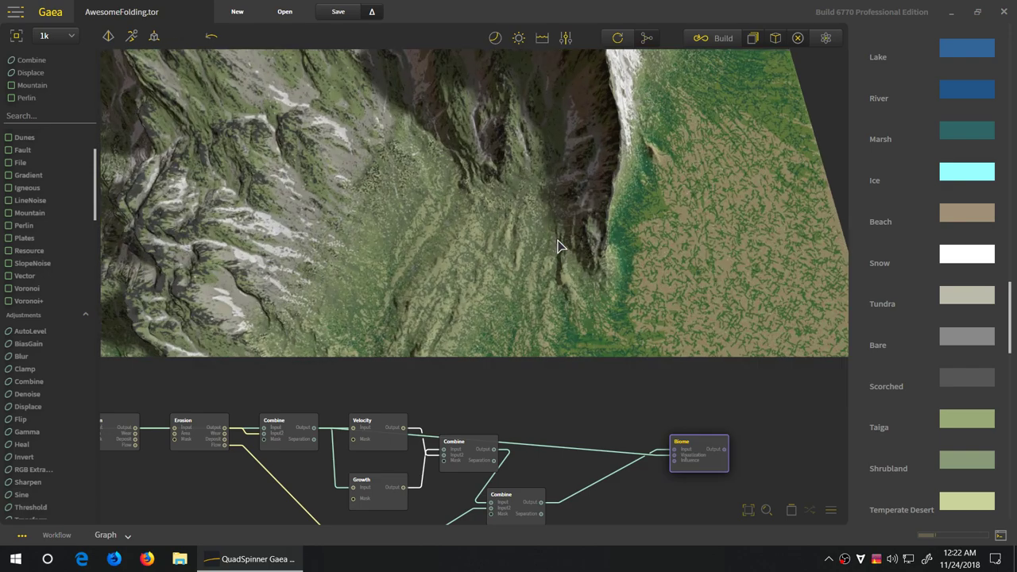
scroll(544, 290, "down", 5)
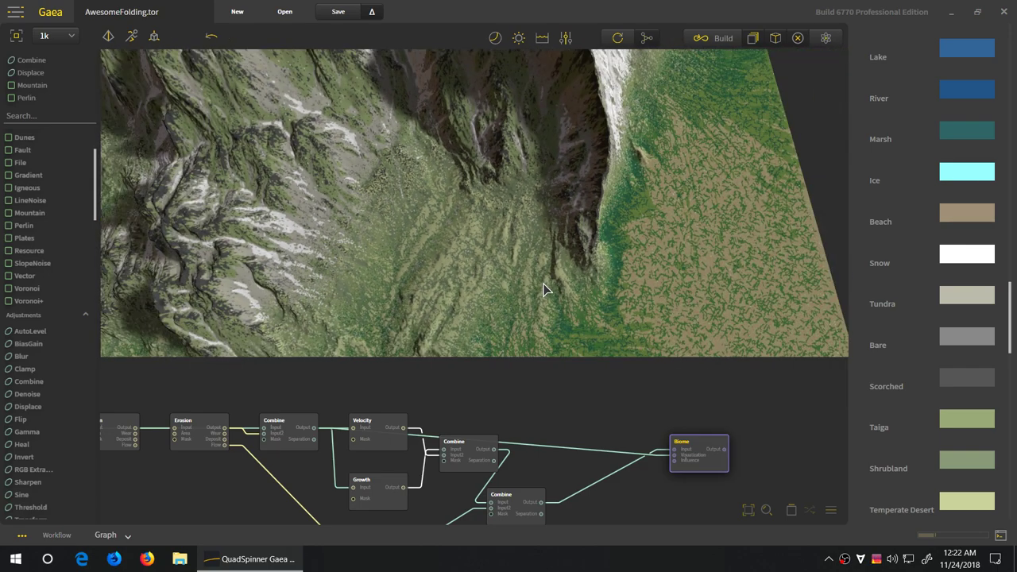
- Move the Biome node closer to the Combine nodes in the graph
left_click_drag(704, 466, 620, 469)
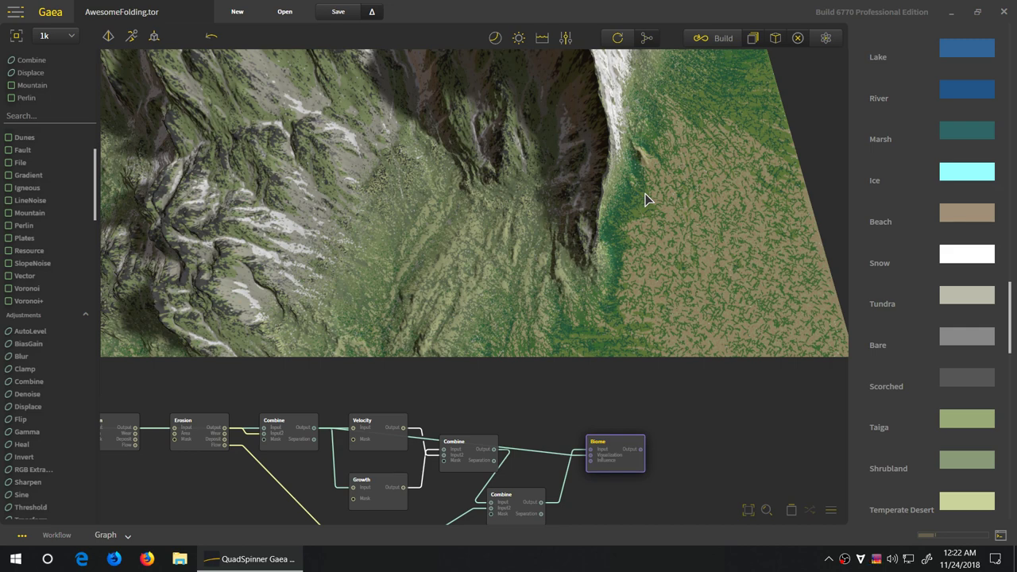
left_click_drag(475, 269, 466, 239)
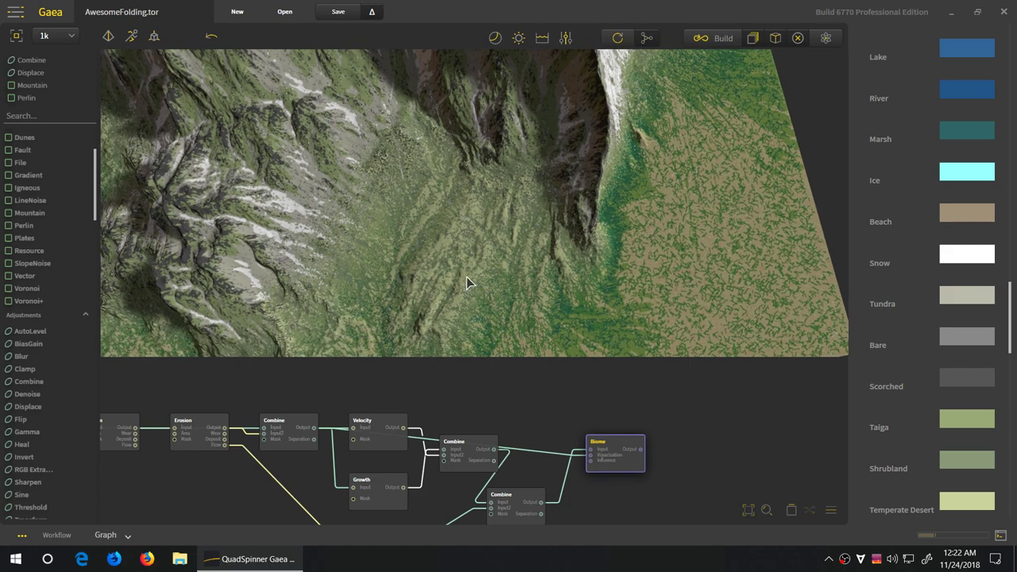
left_click_drag(543, 234, 606, 260)
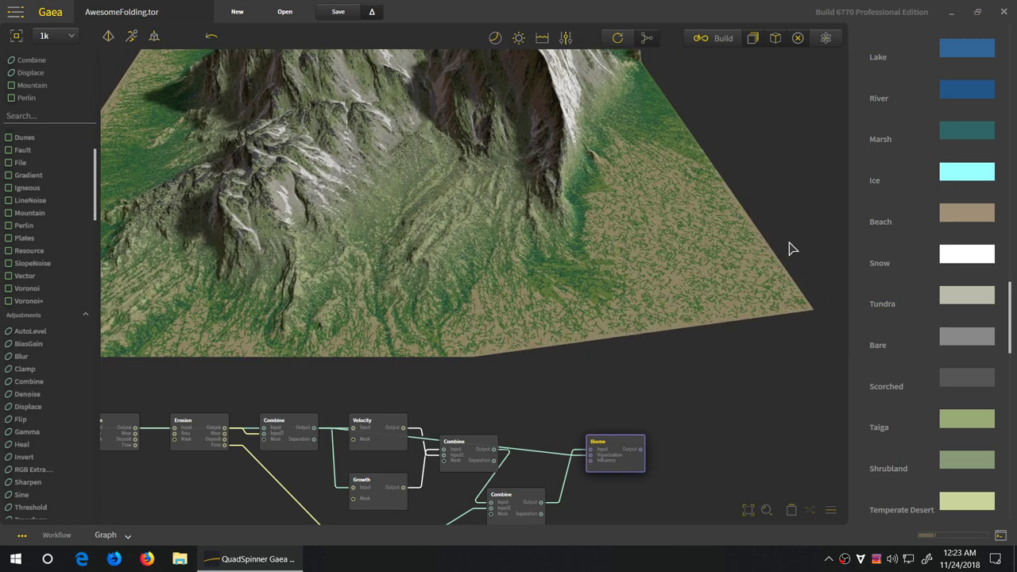
- Change the Biome's Subtropical Desert color to a dark slate gray from the available swatches
scroll(911, 348, "down", 5)
scroll(911, 350, "down", 1)
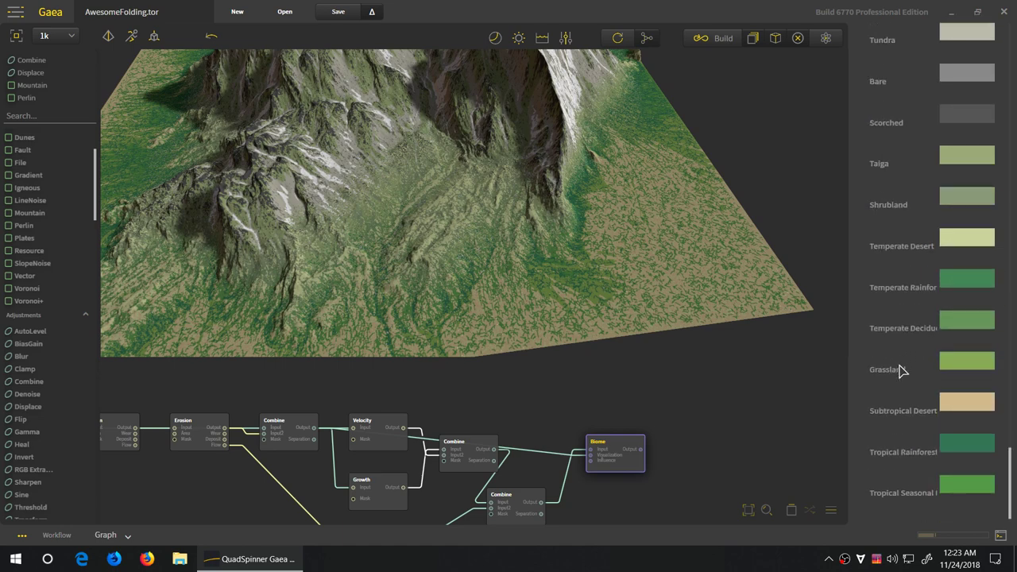
left_click(967, 403)
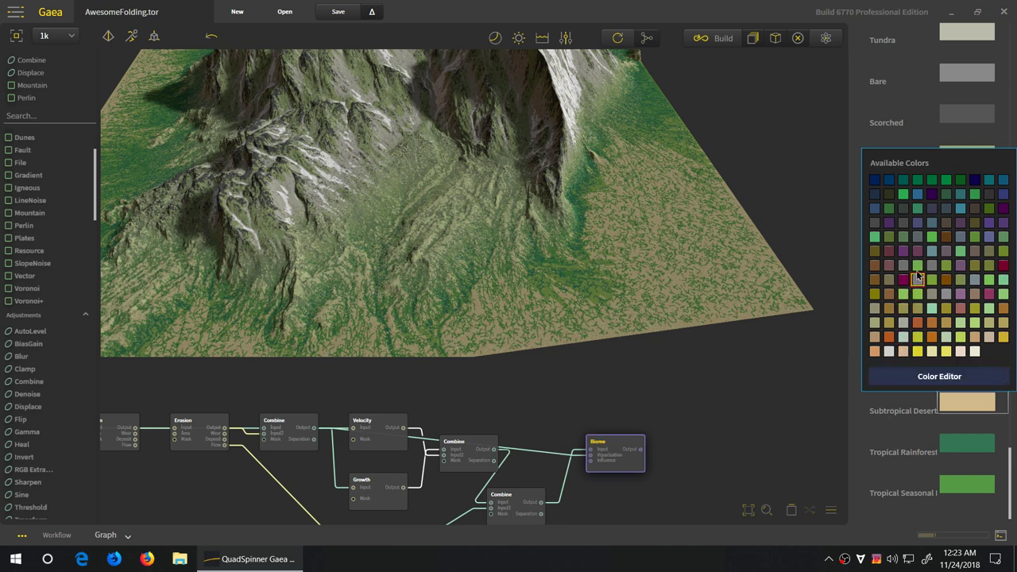
left_click(915, 239)
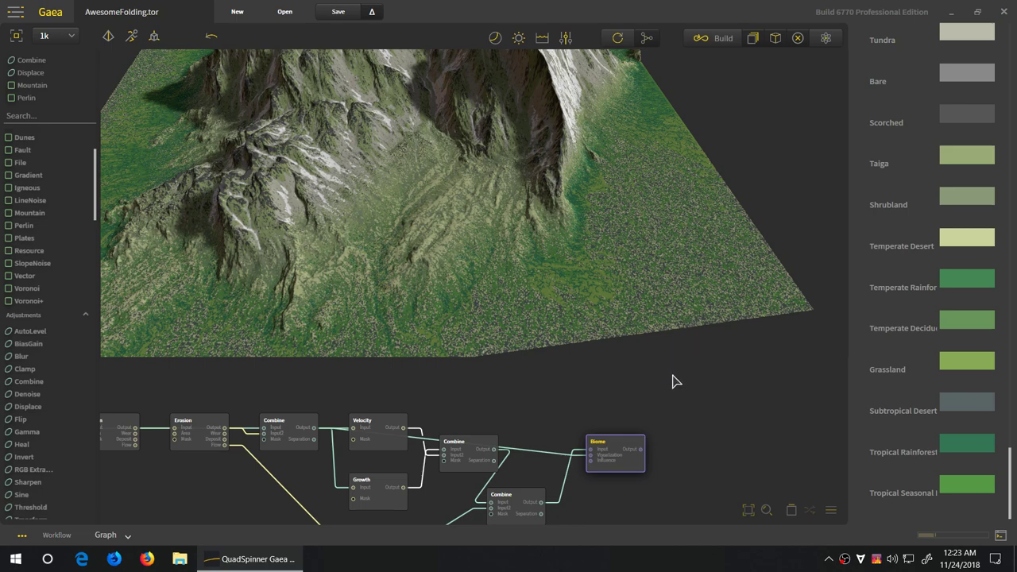
left_click_drag(559, 275, 507, 338)
- Change the Biome's Snow color to the warm gray 898383 with the color editor
scroll(936, 439, "up", 5)
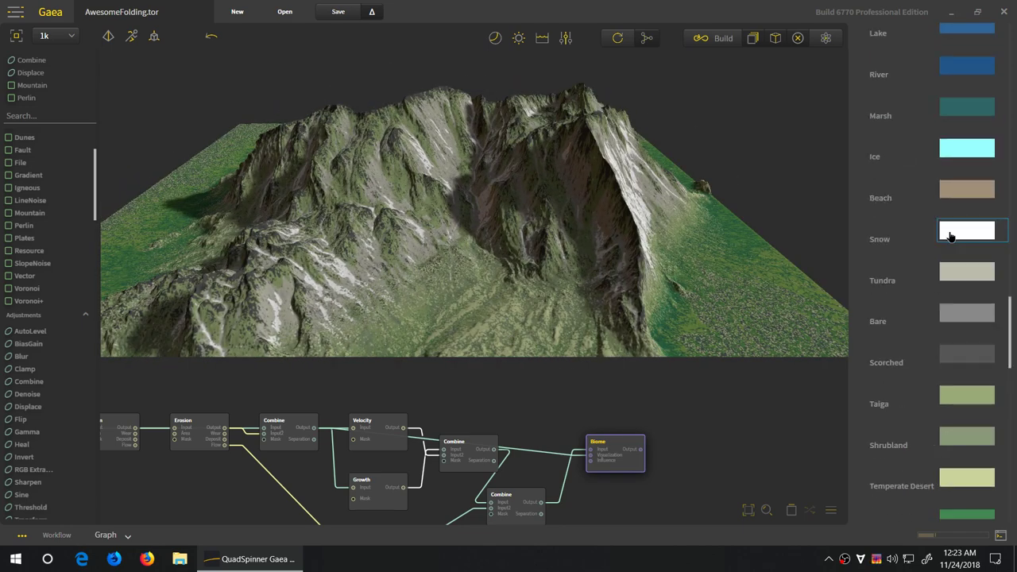
left_click(950, 232)
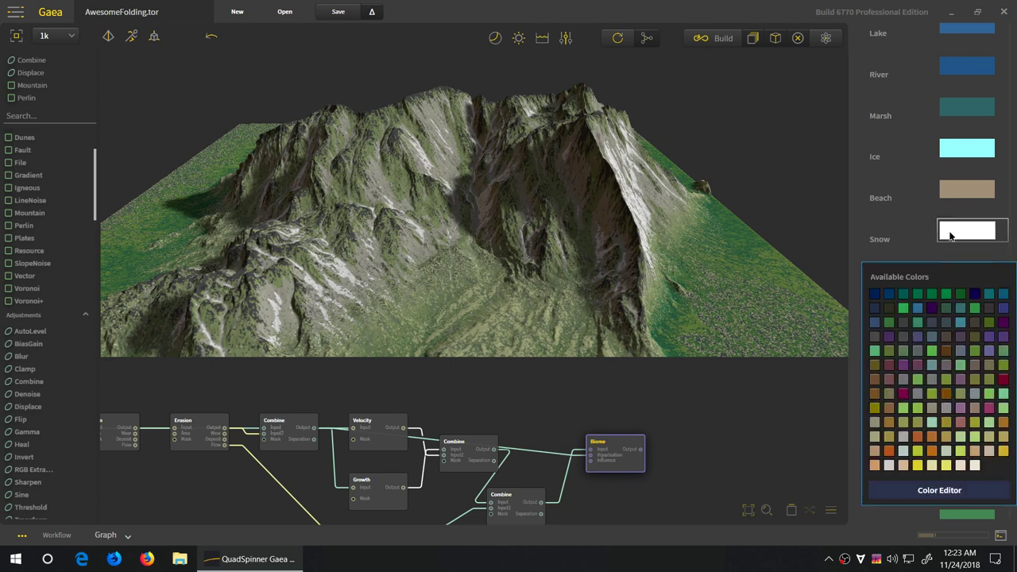
left_click(938, 488)
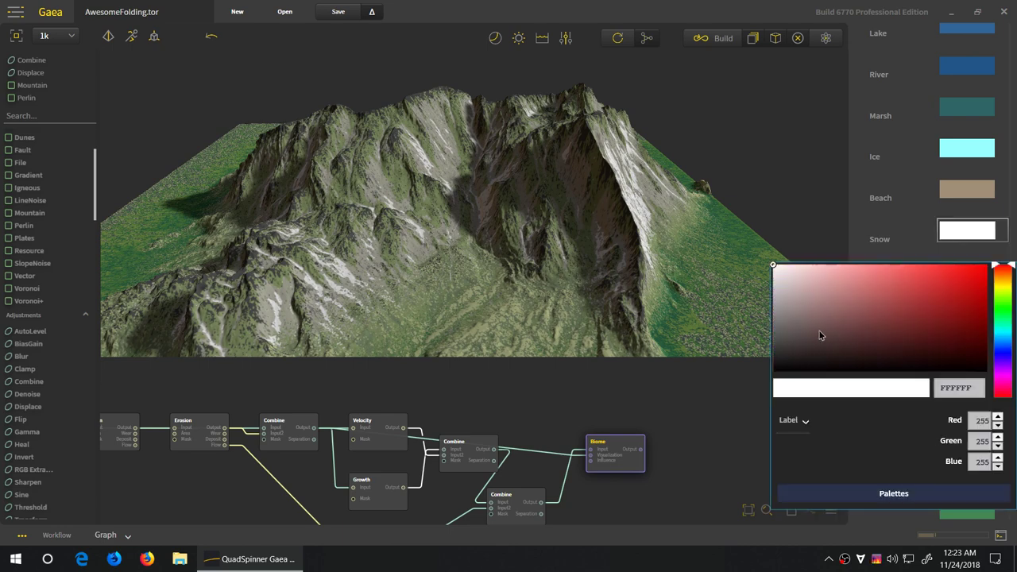
left_click(782, 356)
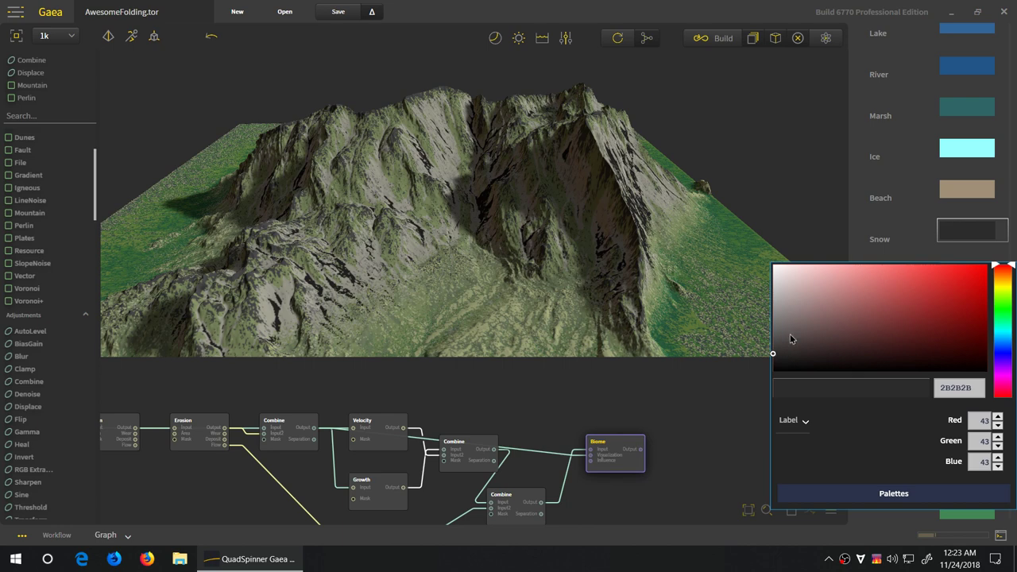
left_click(782, 314)
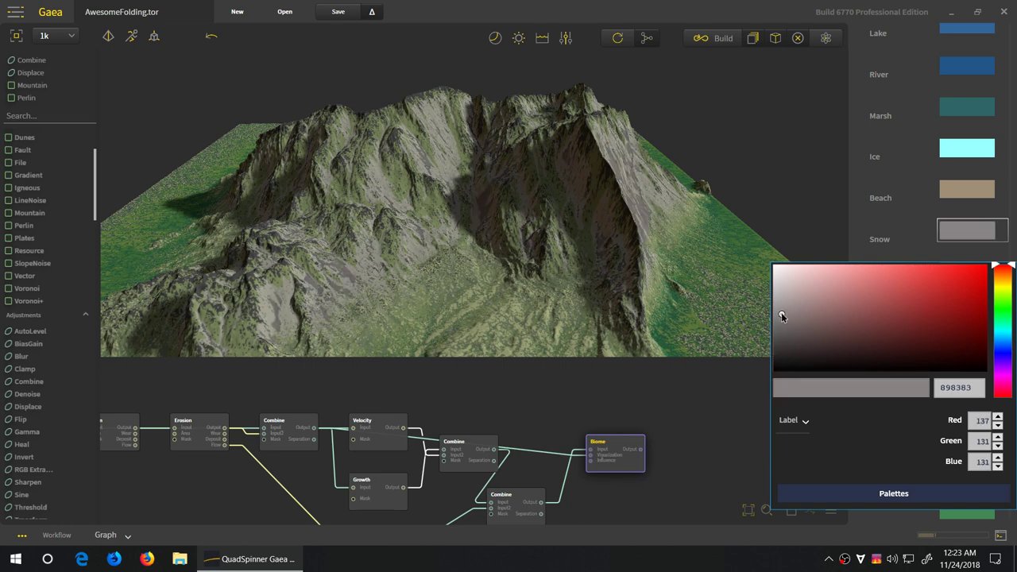
left_click(659, 216)
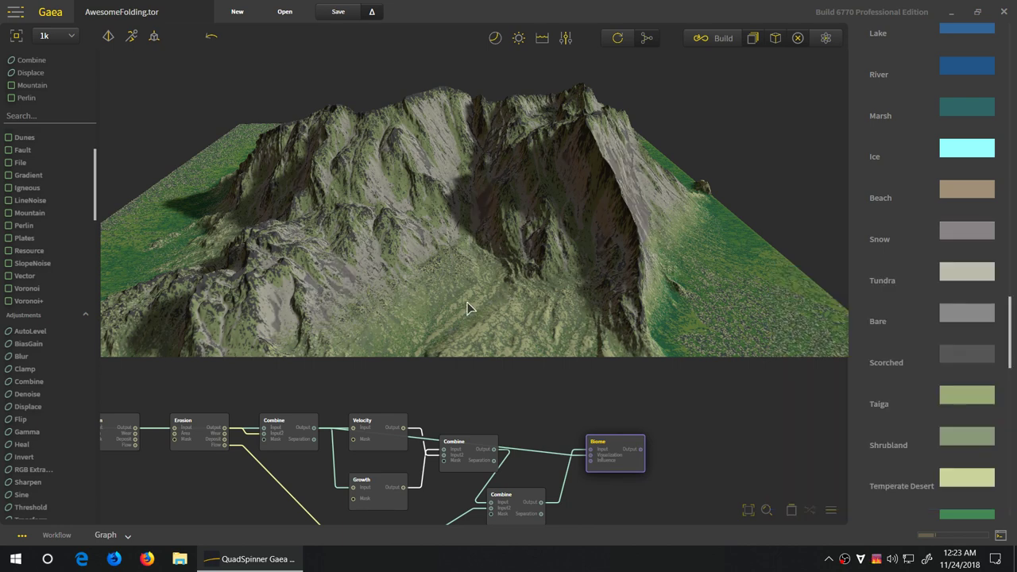
- Deselect the Biome node, enlarge the graph area beneath the terrain preview and fit the whole node network in it
scroll(468, 308, "down", 3)
left_click_drag(451, 309, 534, 260)
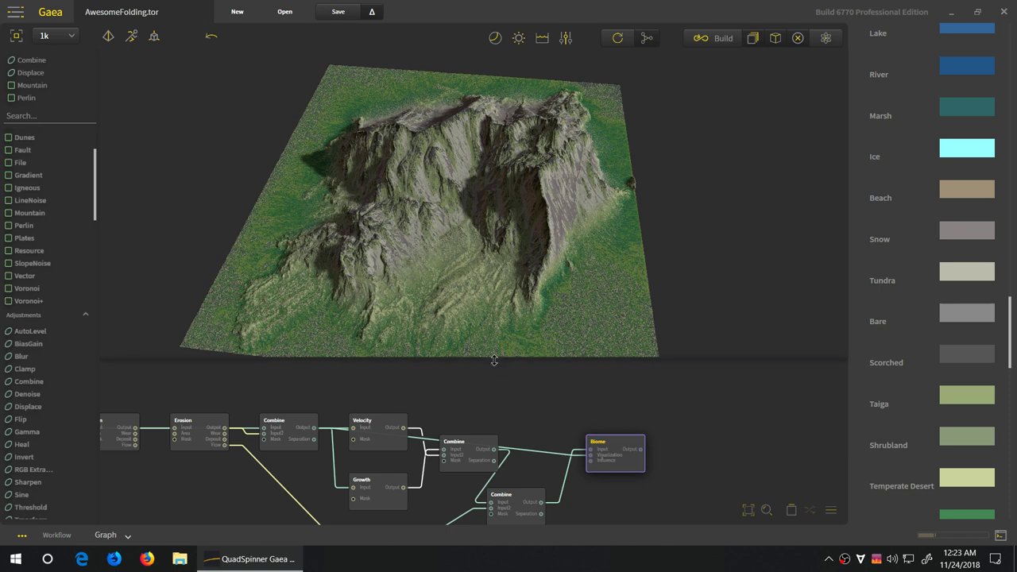
scroll(640, 468, "down", 1)
scroll(620, 472, "down", 1)
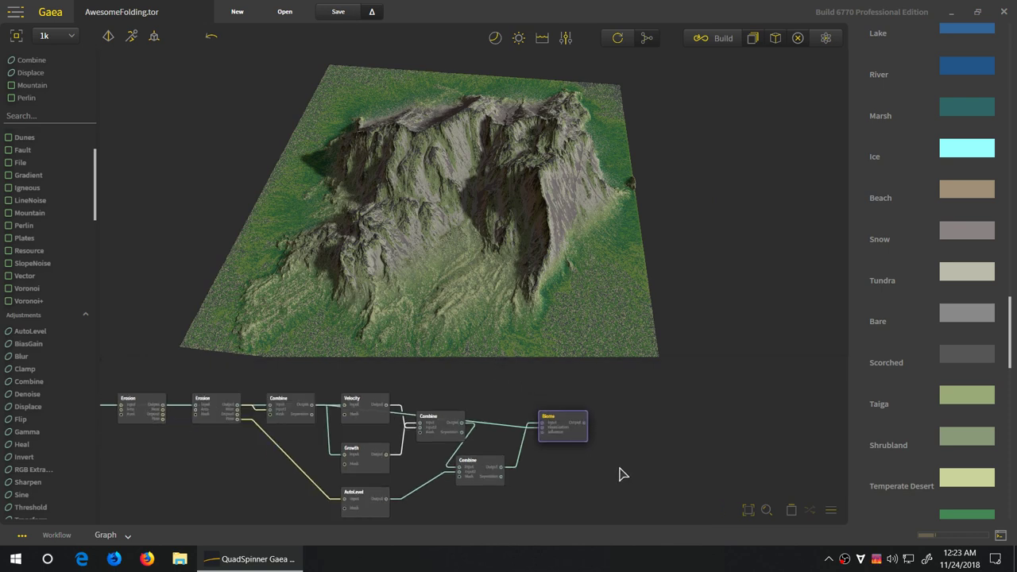
left_click_drag(583, 488, 469, 466)
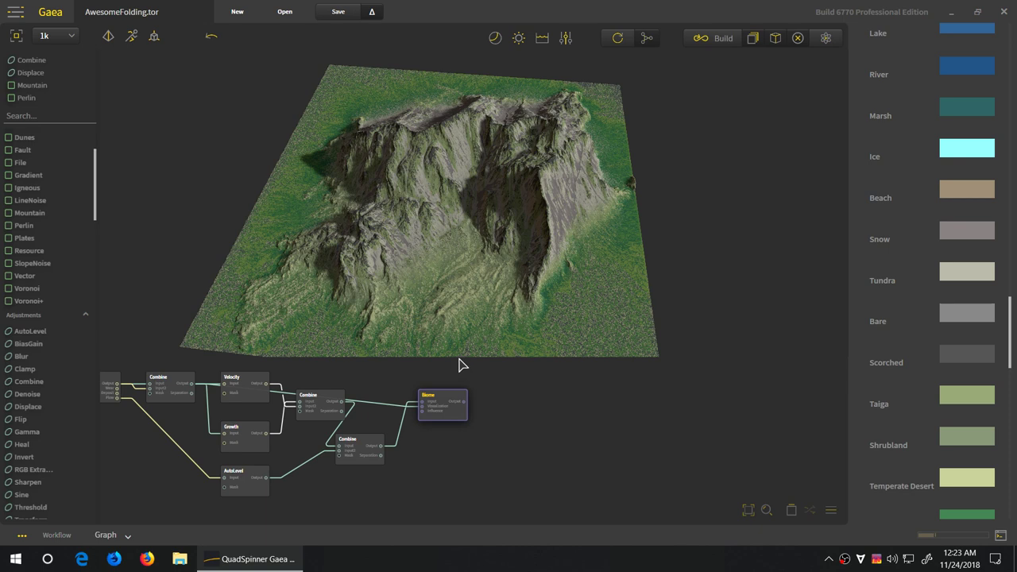
left_click(509, 378)
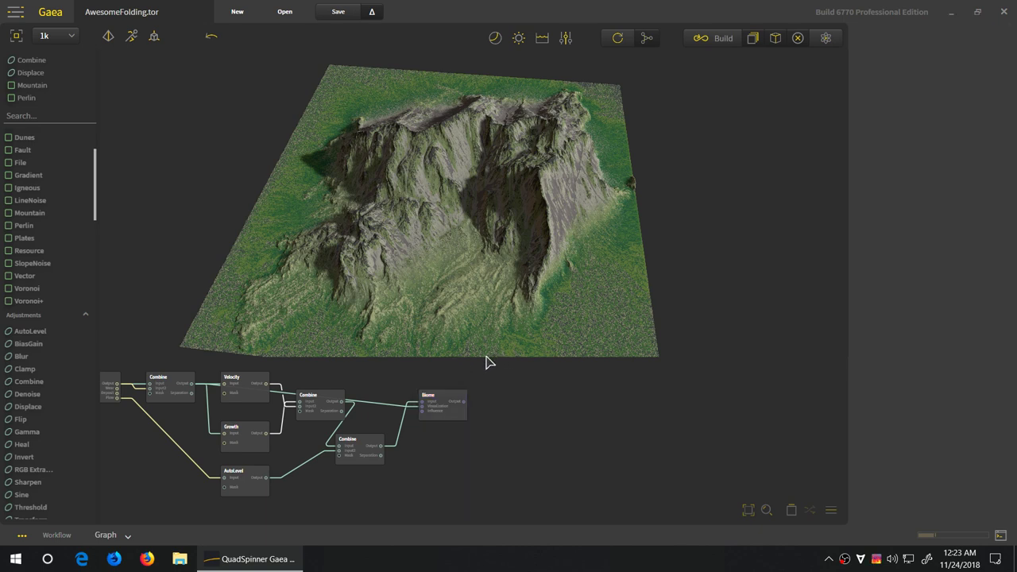
left_click_drag(472, 362, 482, 312)
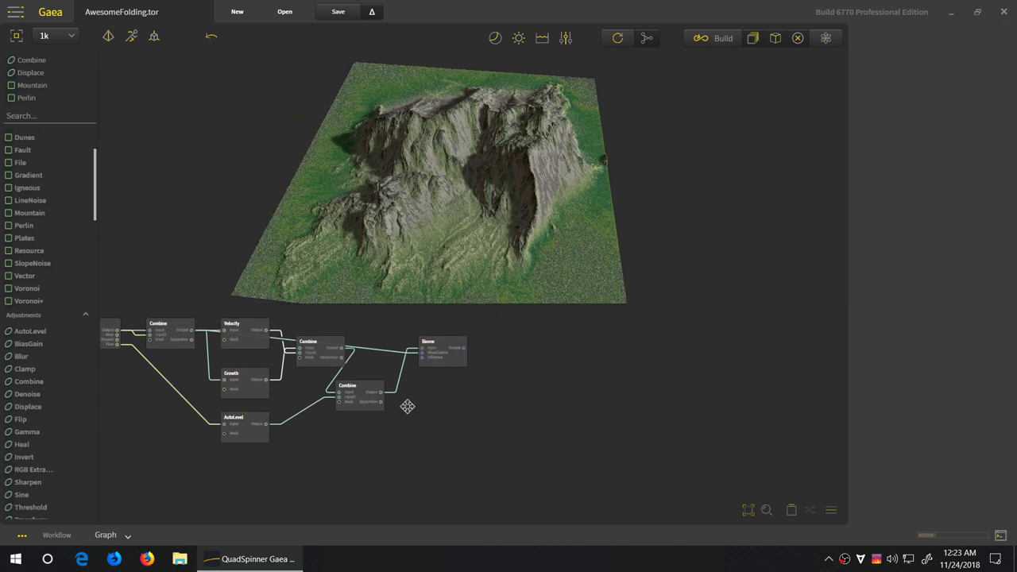
scroll(410, 438, "up", 4)
scroll(372, 423, "down", 2)
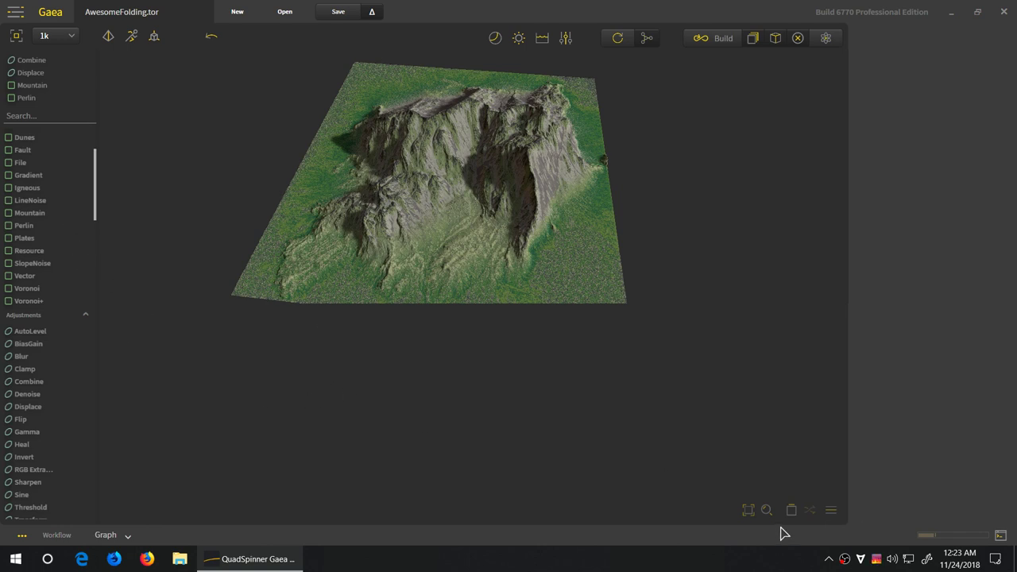
left_click(747, 511)
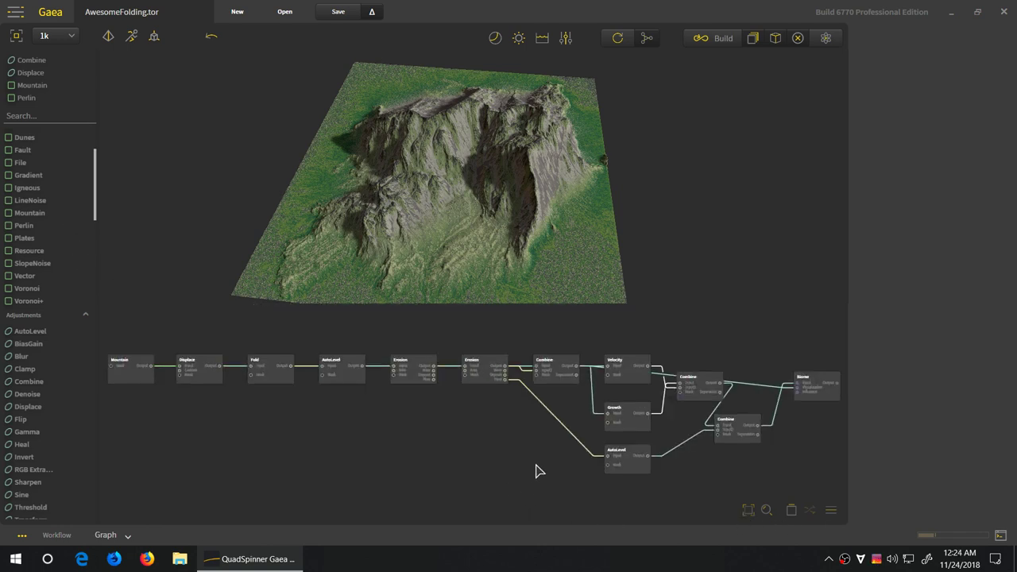
- Add a SatMaps node fed by the second Erosion's Wear output, and connect its Visualization to the first Combine's output
left_click_drag(94, 179, 94, 484)
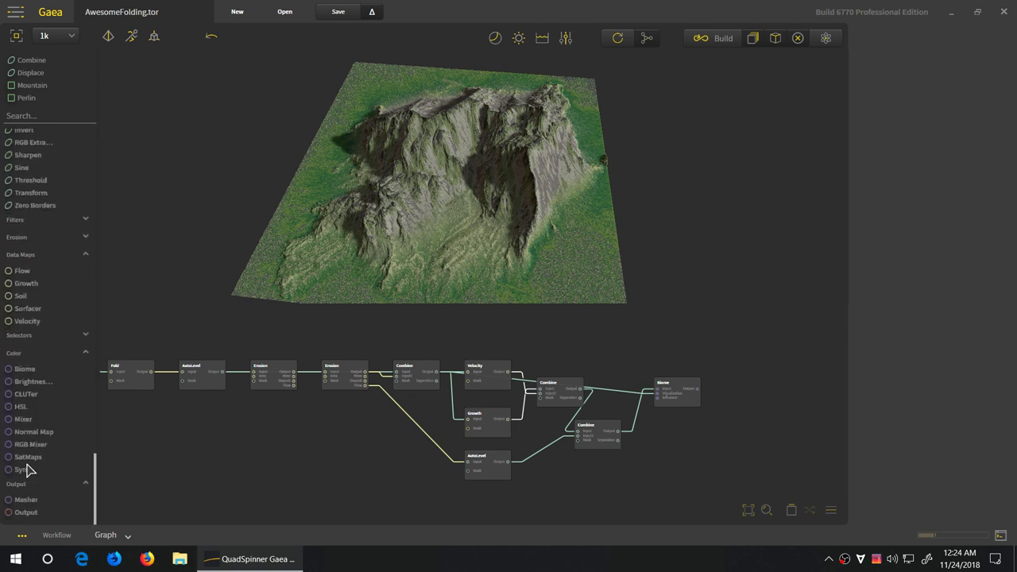
left_click_drag(28, 458, 366, 376)
left_click_drag(689, 471, 436, 374)
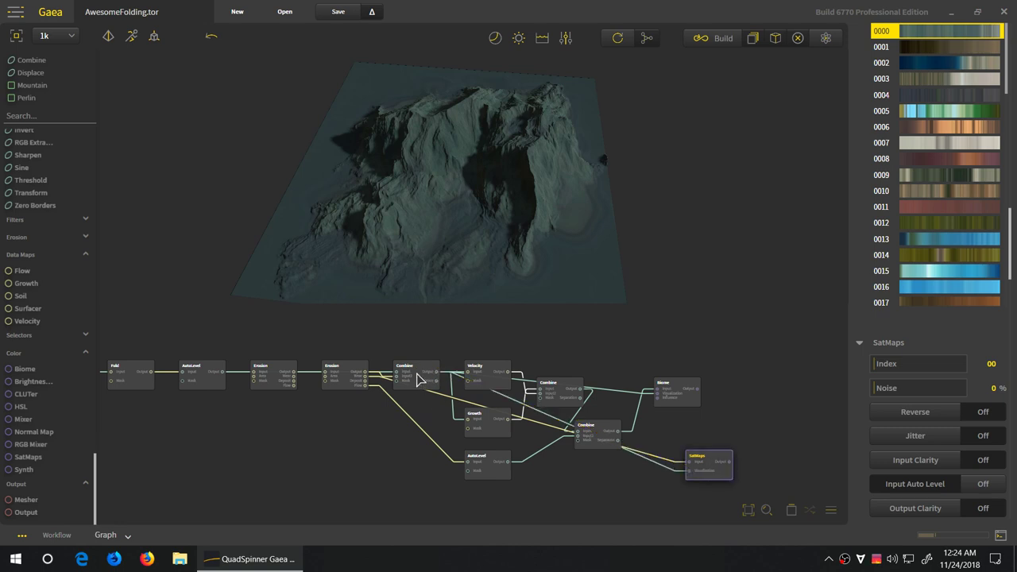
- Rename the Combine node that follows the second Erosion as FINAL
left_click(419, 377)
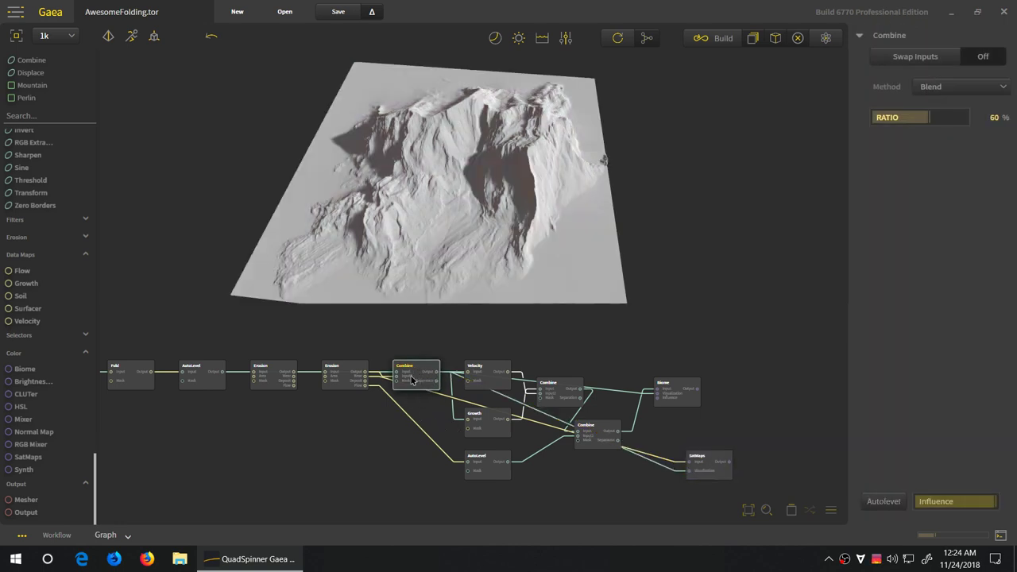
double_click(412, 378)
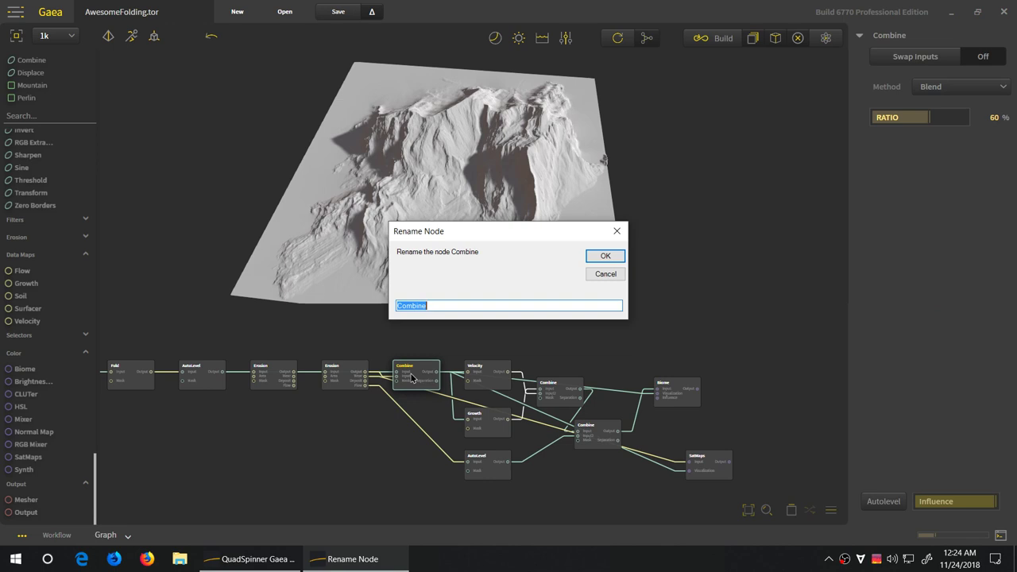
type("FINAL")
key("Return")
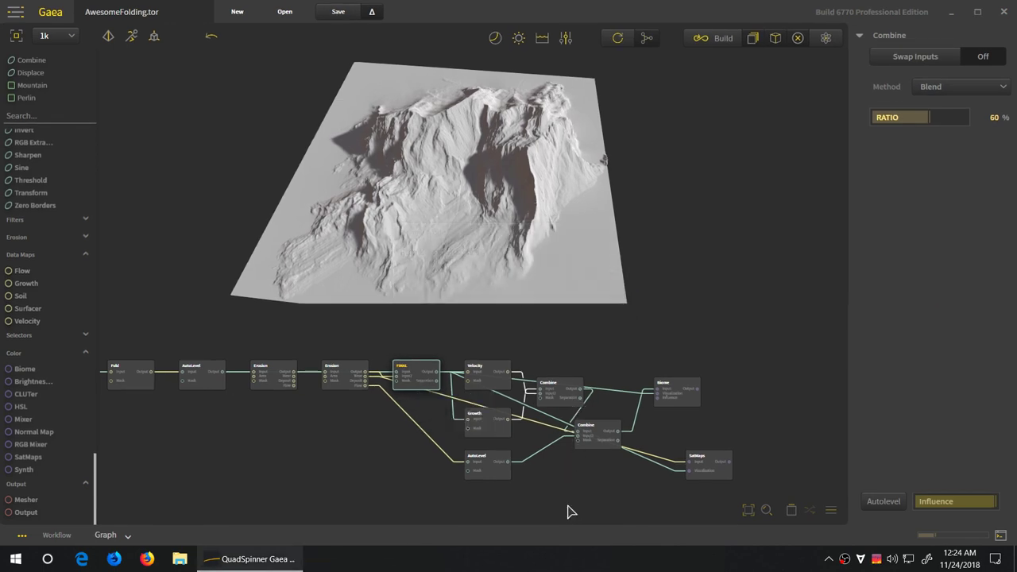
- Move the FINAL node slightly above the Erosion row and align the SatMaps node beneath the Biome node
left_click(337, 433)
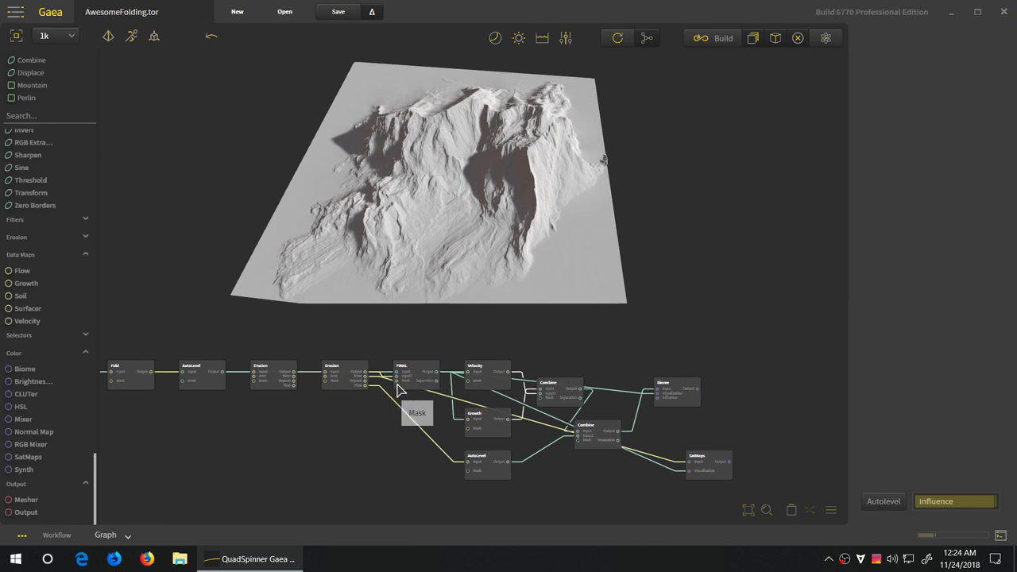
left_click_drag(417, 388, 415, 375)
left_click(383, 500)
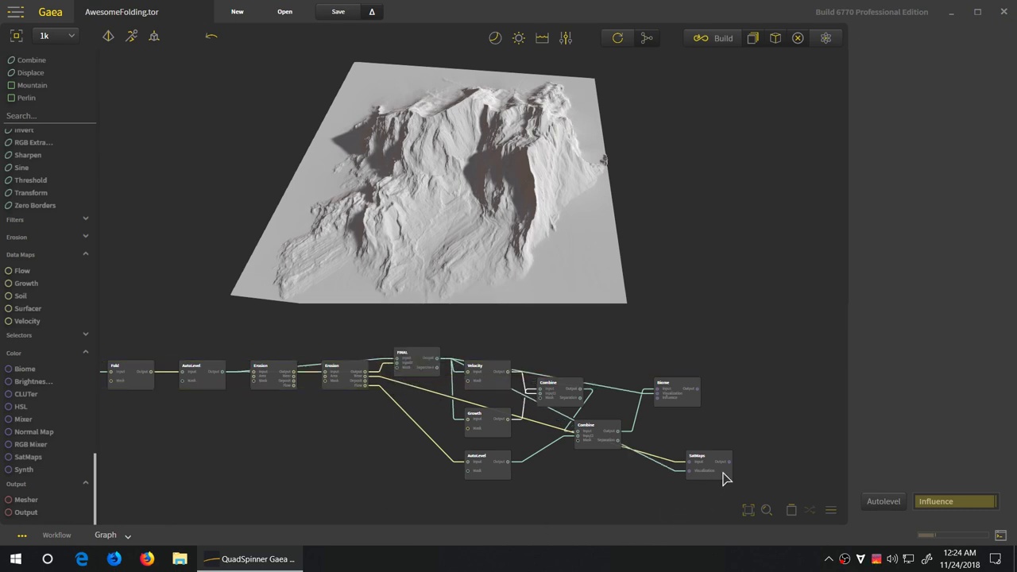
left_click_drag(726, 478, 699, 477)
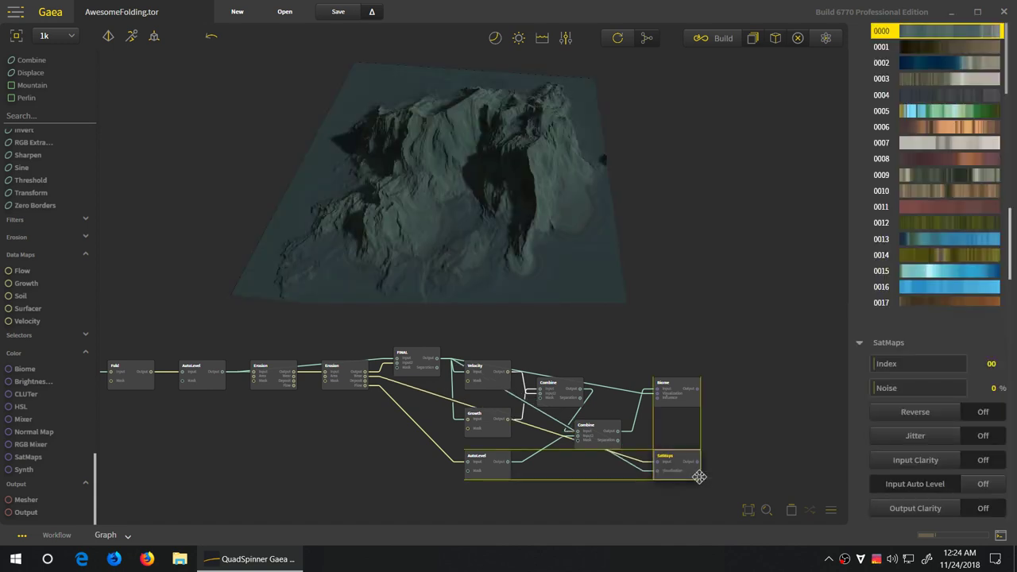
- Browse down through the SatMaps color gradients and collapse the node's Index and Noise settings group
scroll(1004, 73, "down", 5)
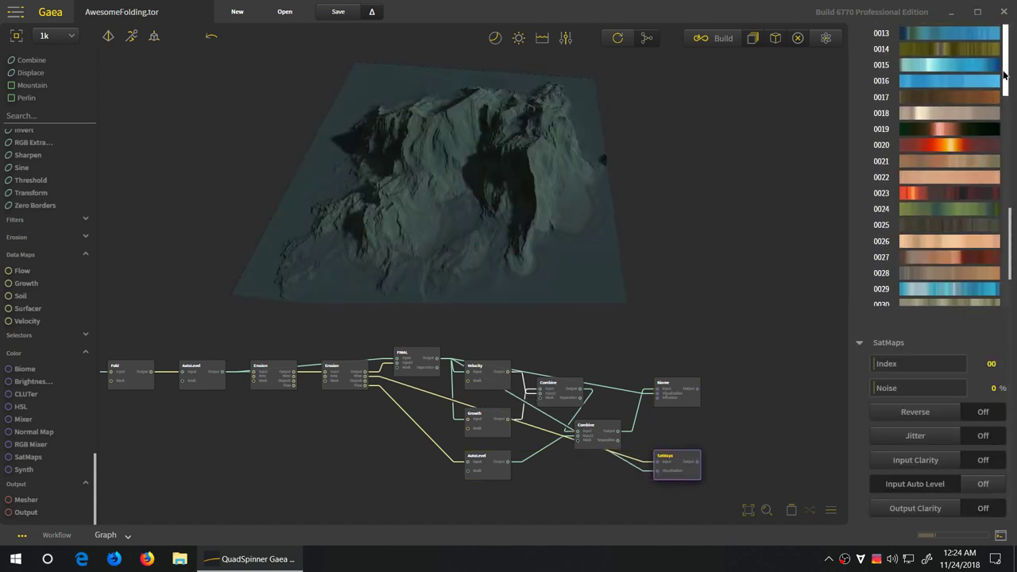
scroll(1004, 73, "down", 12)
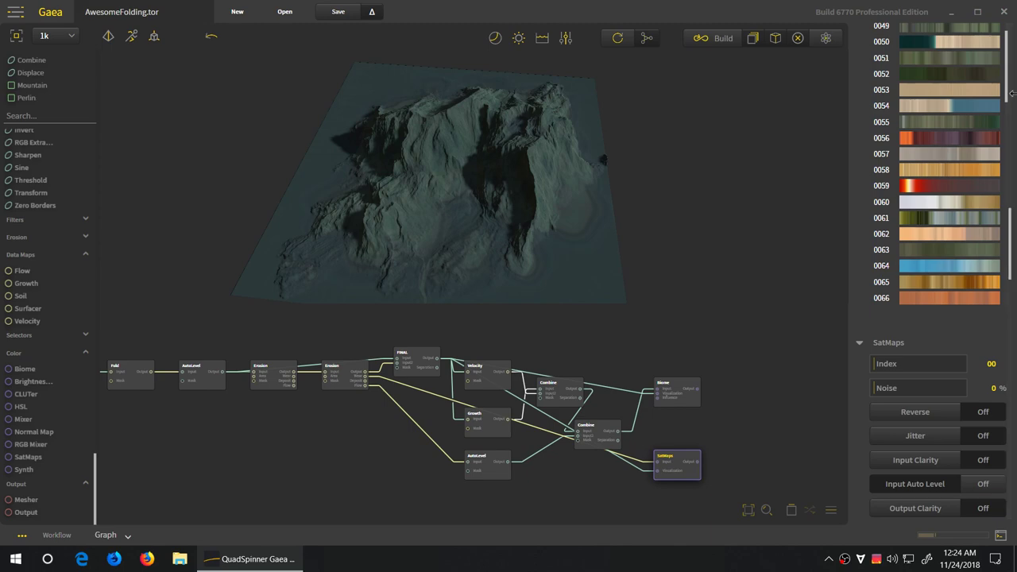
left_click_drag(1007, 93, 1003, 221)
left_click(887, 344)
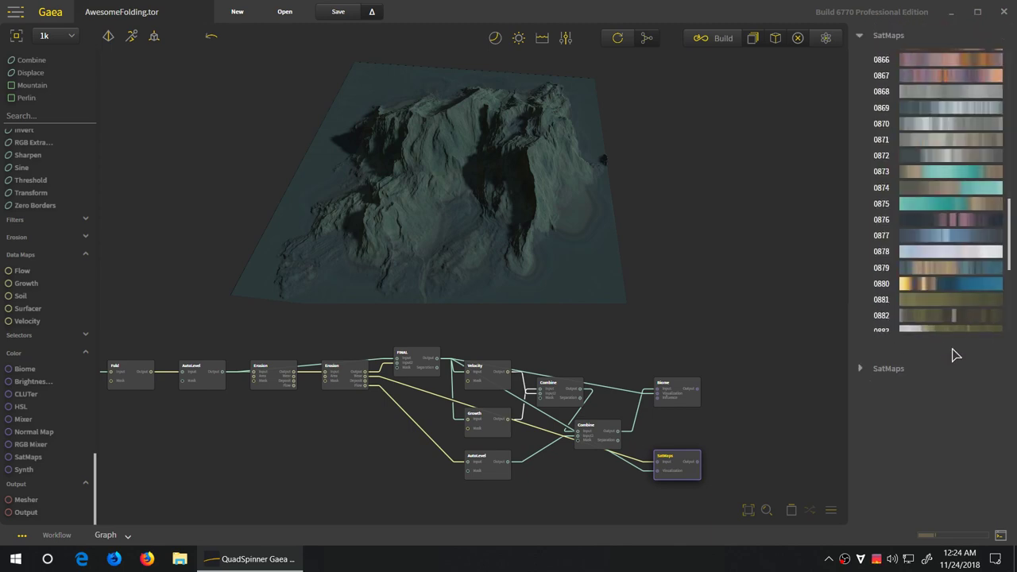
- Try the SatMaps gradients 0933, 0945 and 0958 on the terrain
scroll(967, 293, "down", 17)
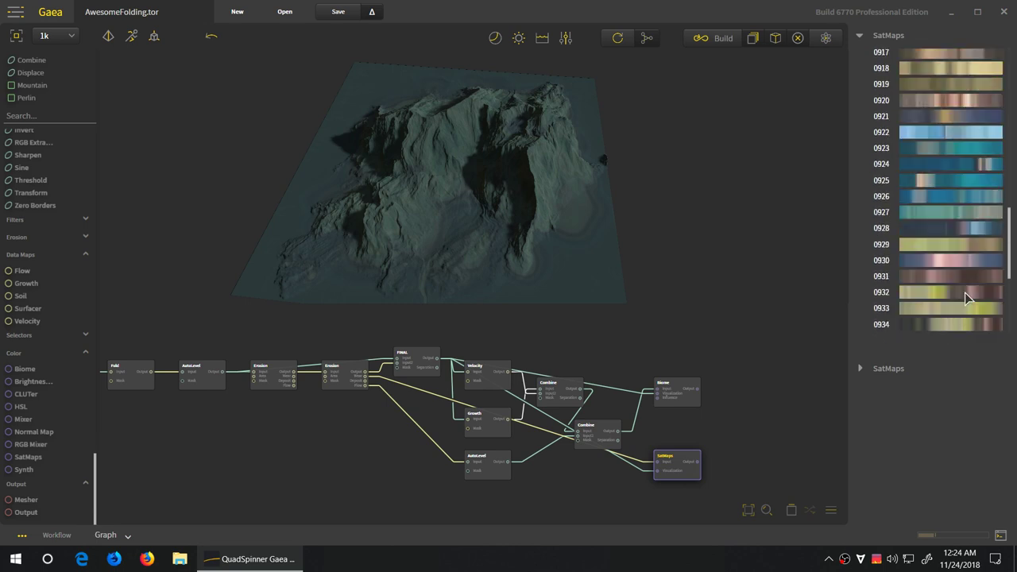
scroll(965, 292, "down", 2)
left_click(958, 274)
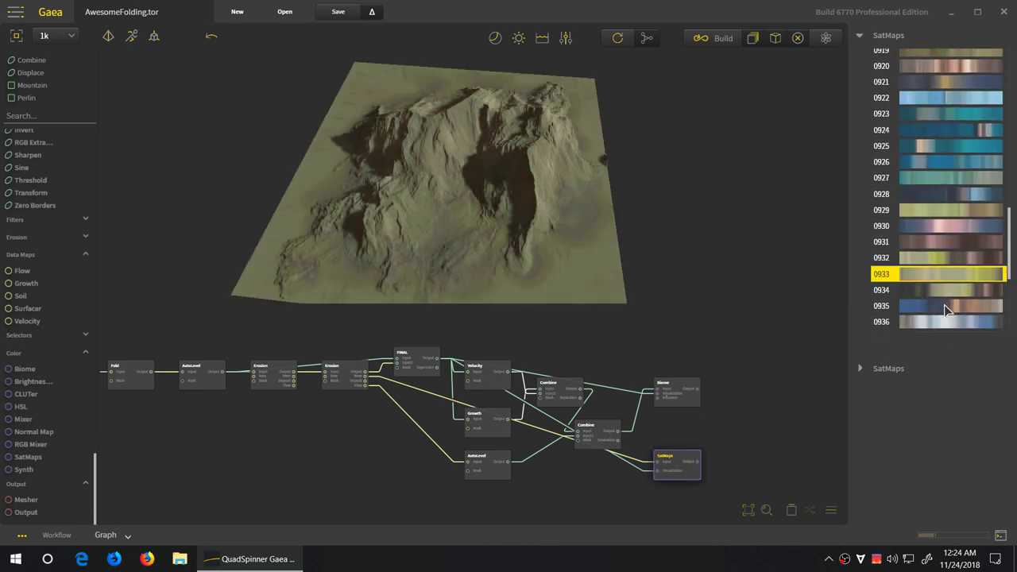
scroll(944, 305, "down", 5)
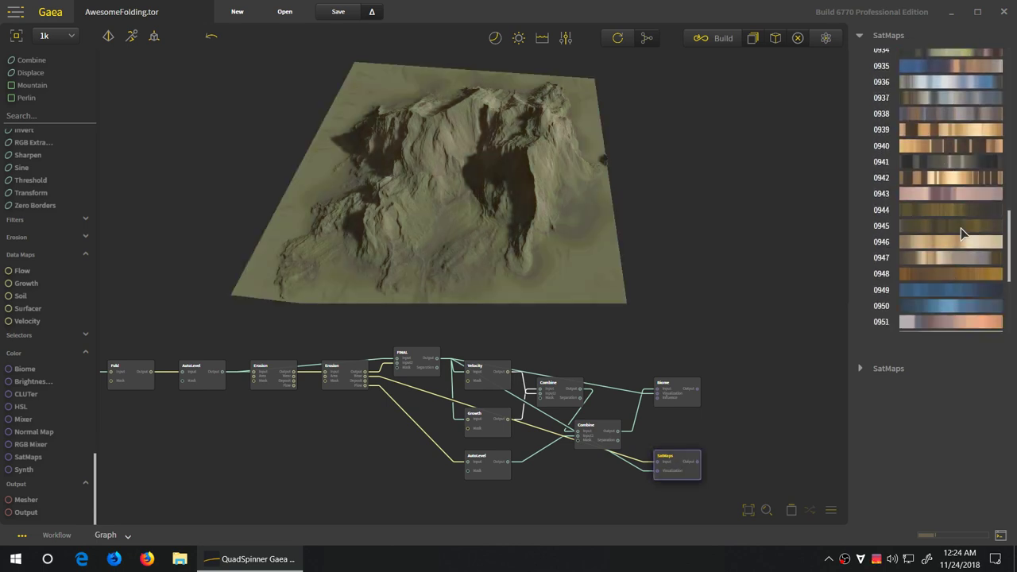
left_click(961, 228)
scroll(951, 259, "down", 4)
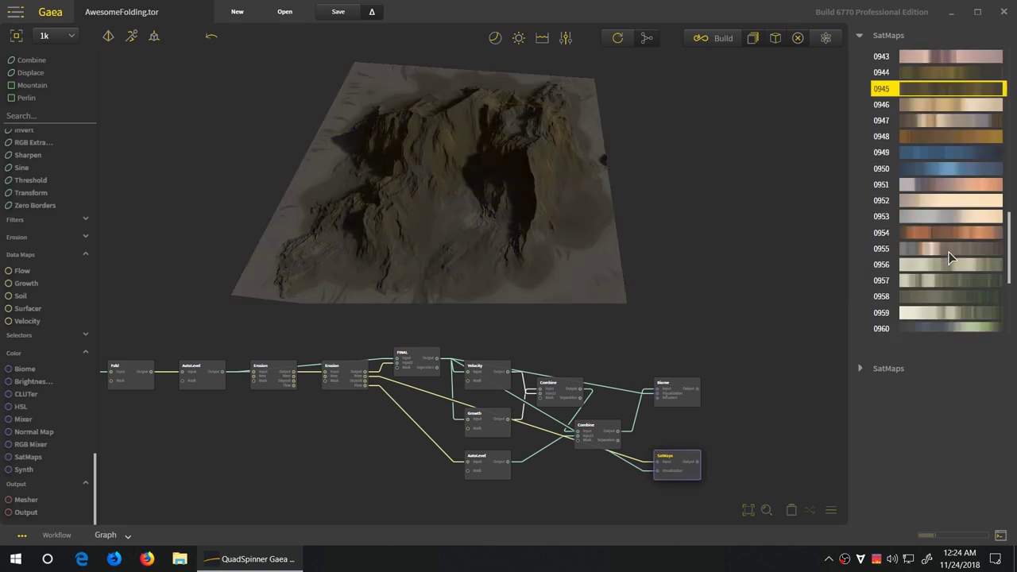
left_click(955, 228)
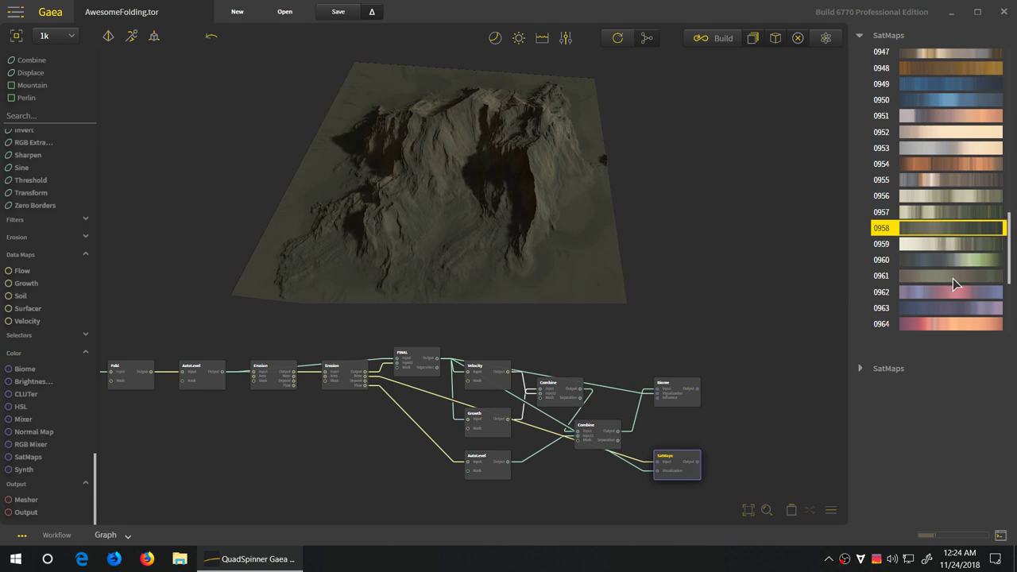
- Browse further down the SatMaps gradients and try 1165, 1164, 1161, 1162 and 1191 on the terrain
scroll(962, 278, "down", 20)
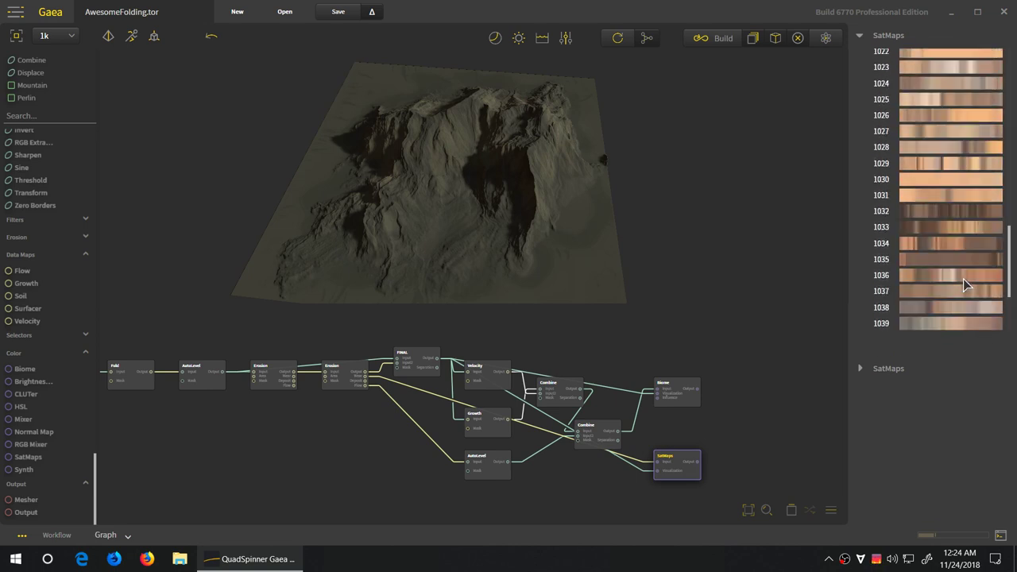
scroll(963, 279, "down", 20)
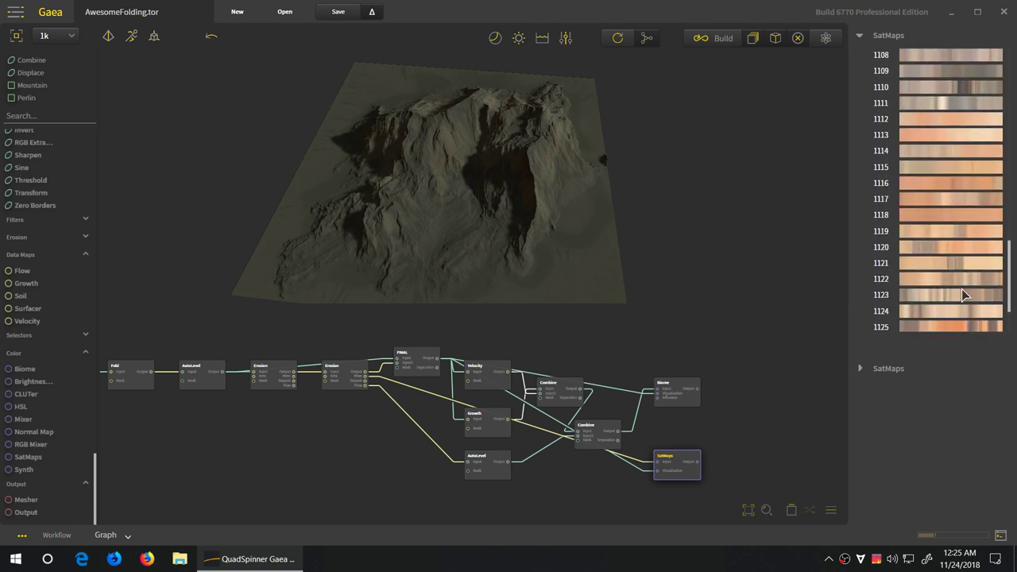
scroll(962, 290, "down", 15)
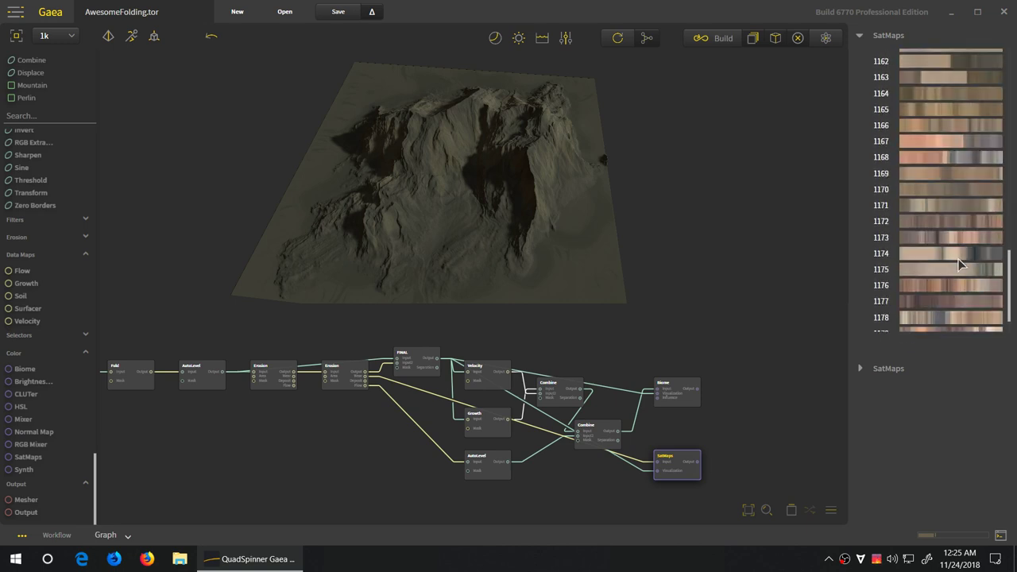
left_click(954, 111)
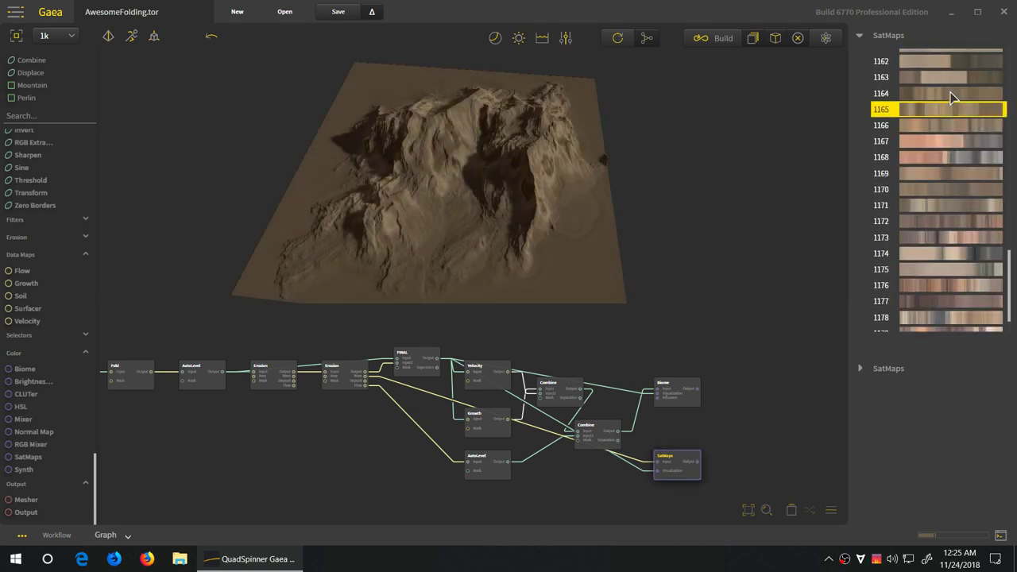
left_click(954, 93)
left_click(980, 52)
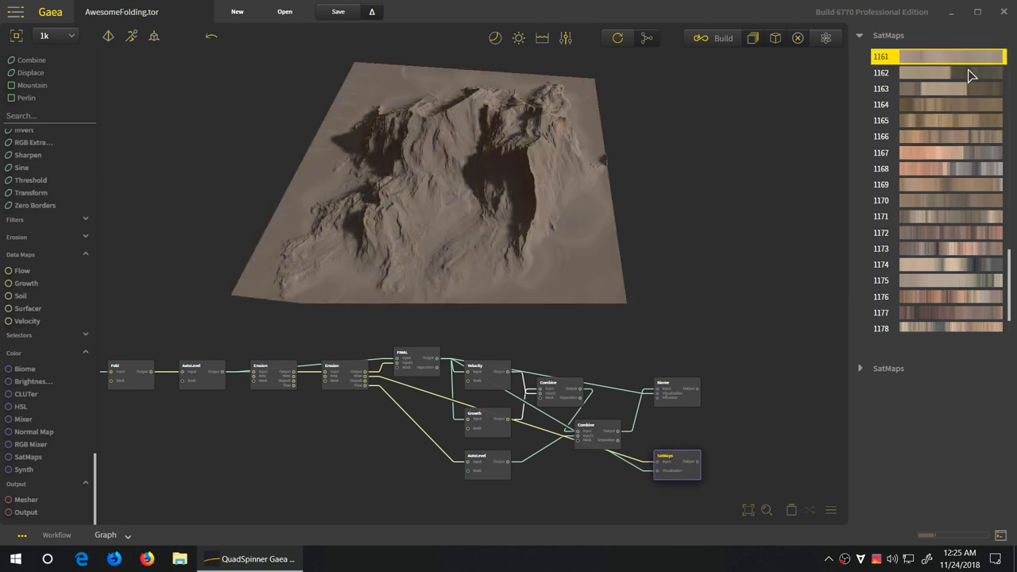
left_click(967, 73)
scroll(978, 238, "down", 5)
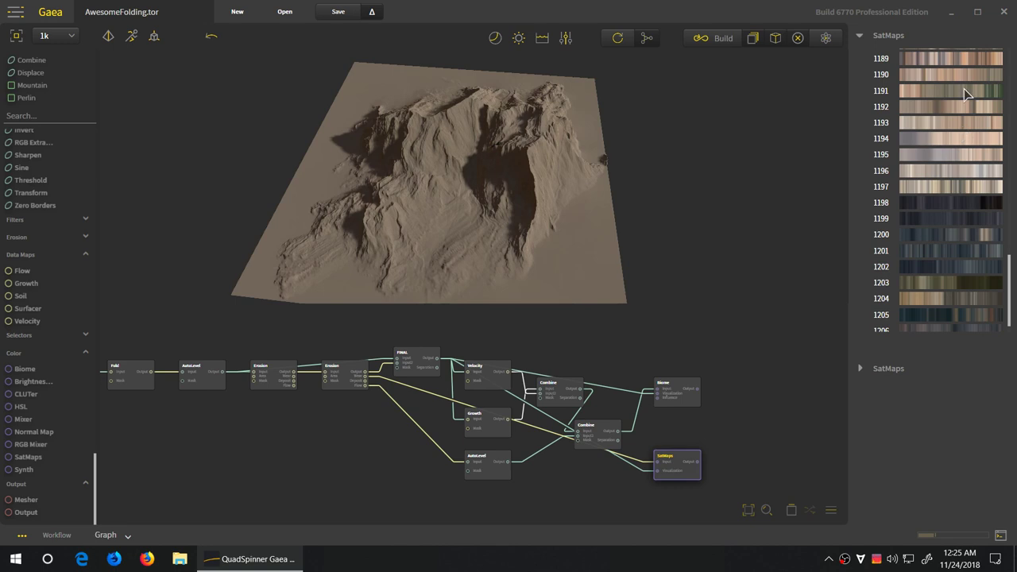
left_click(964, 90)
scroll(958, 306, "up", 6)
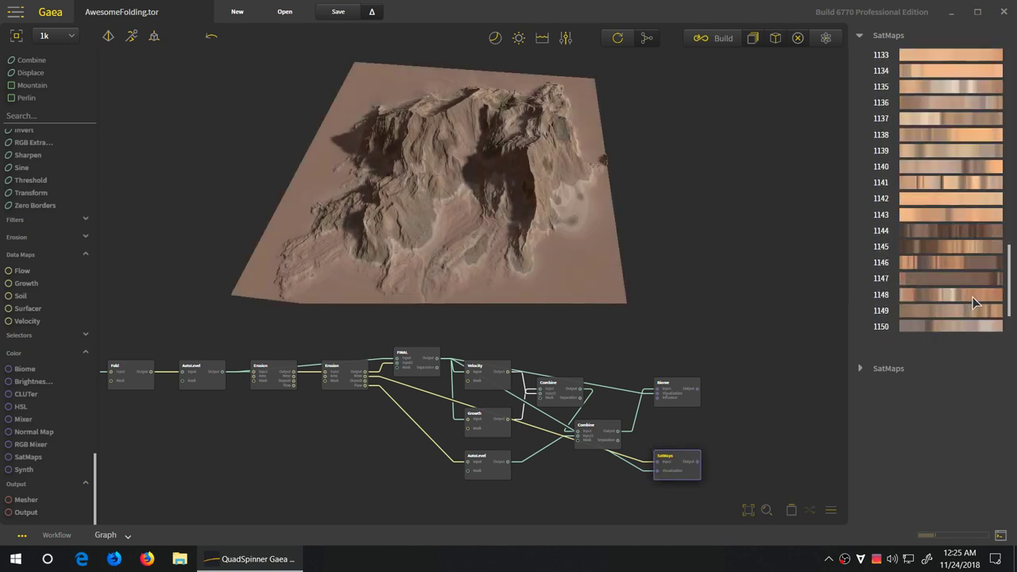
- Go back to the 0600 range of SatMaps gradients, try 0633 and 0628, and settle on gradient 0632
left_click_drag(1007, 270, 1008, 179)
scroll(954, 209, "up", 1)
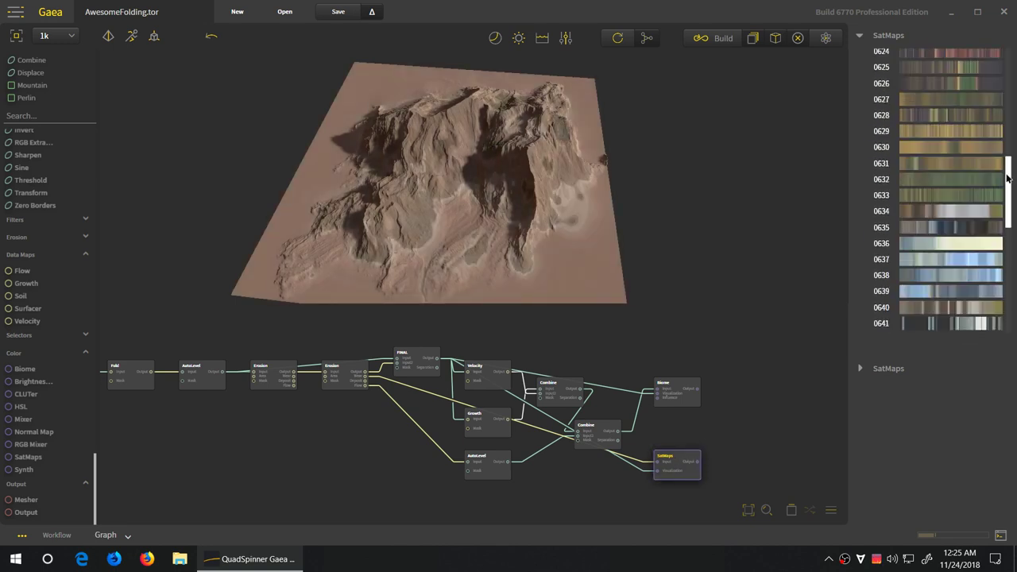
left_click(953, 196)
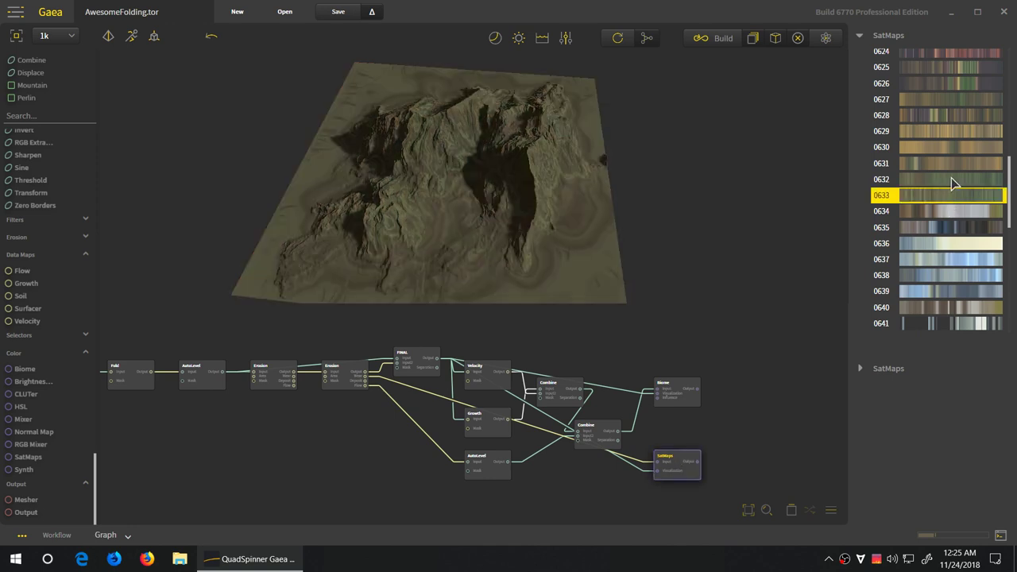
left_click(954, 180)
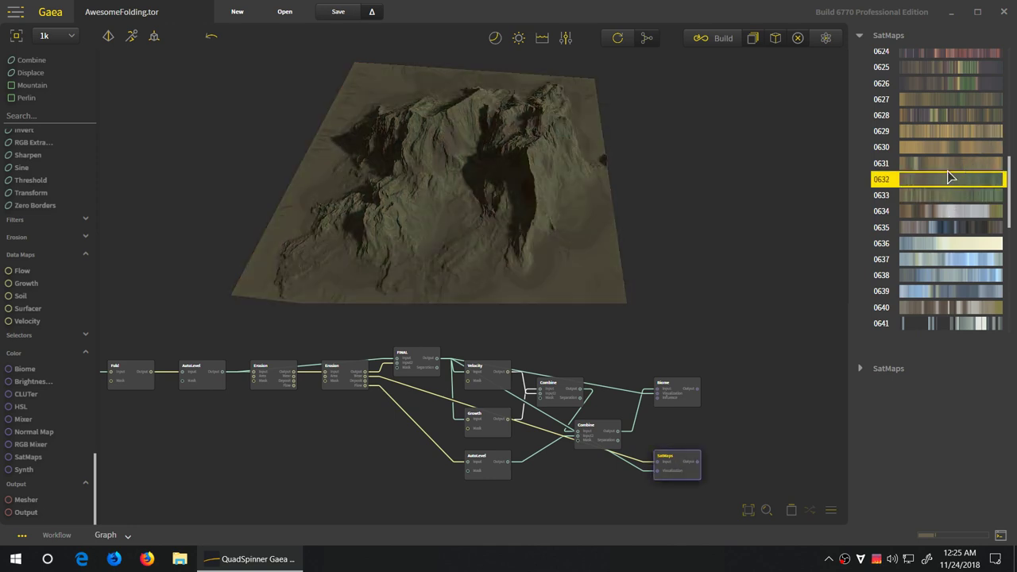
left_click(954, 118)
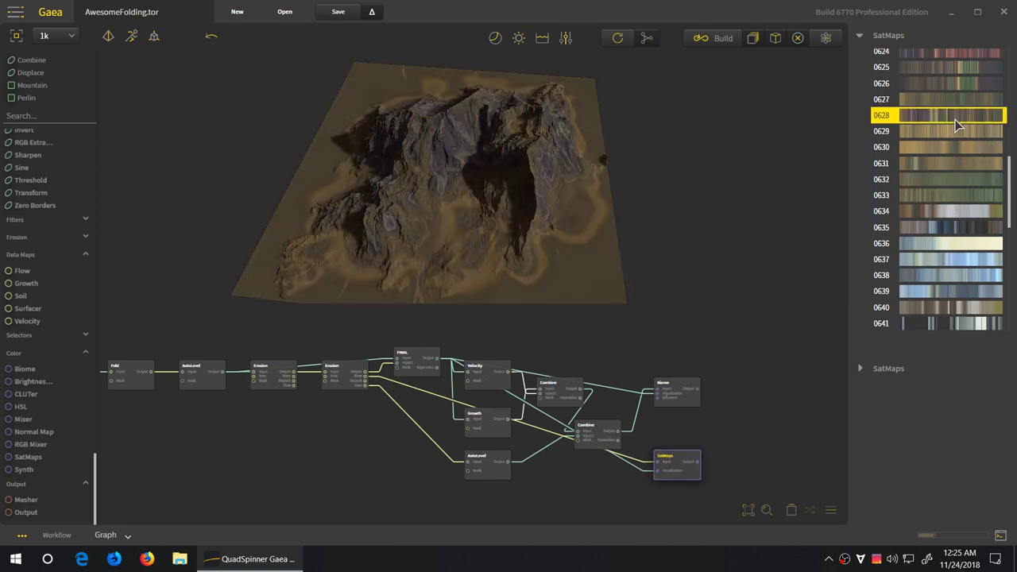
left_click(938, 186)
- Add a Mixer node that combines the Biome and SatMaps outputs and place it beyond them in the graph
middle_click_drag(704, 466, 525, 429)
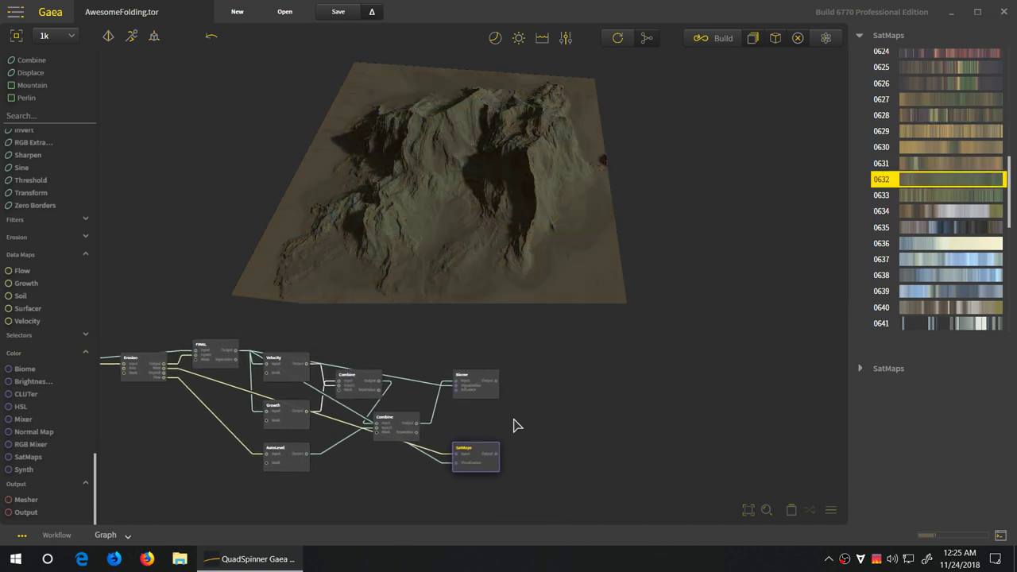
left_click(473, 437)
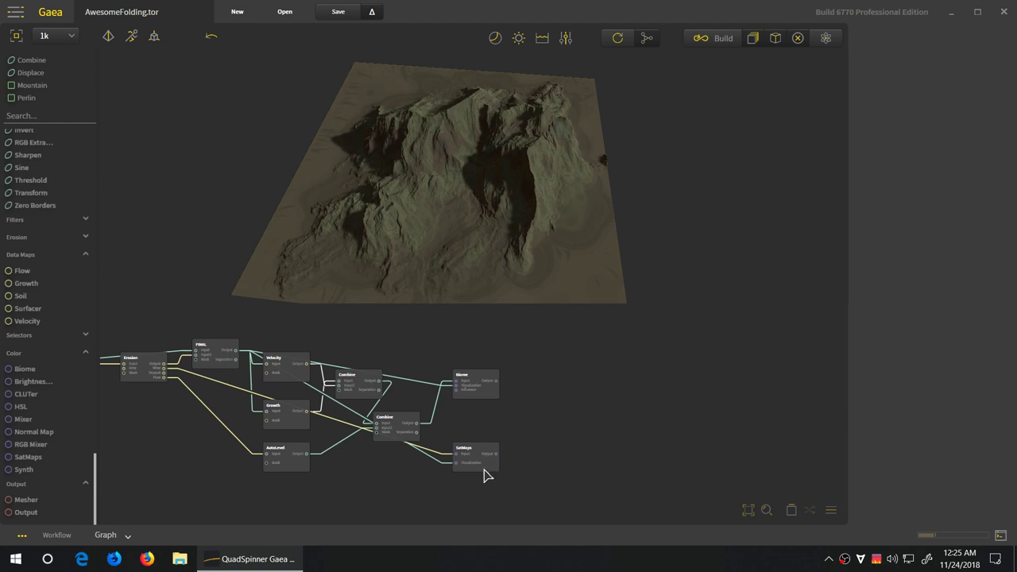
left_click(481, 462)
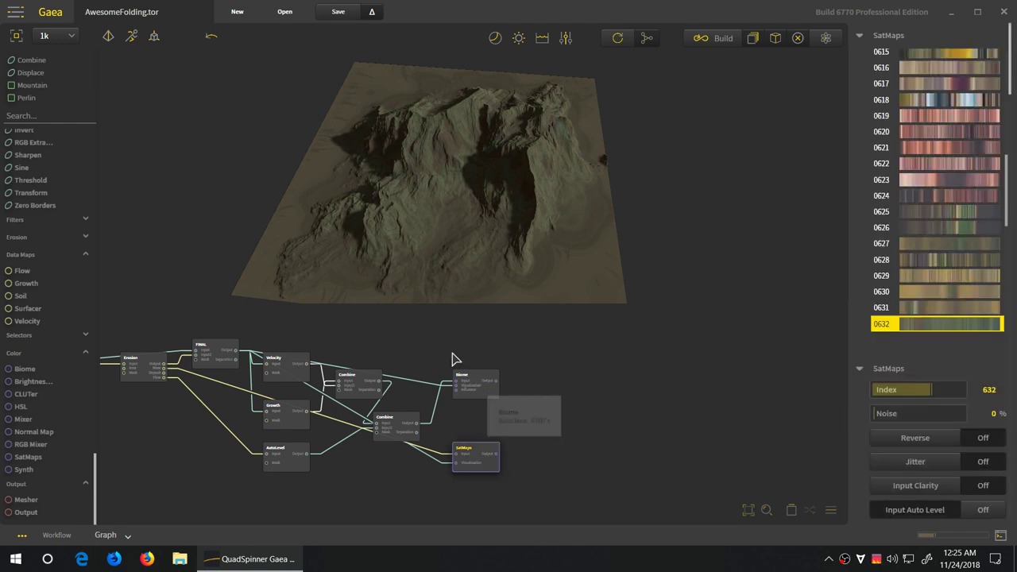
left_click_drag(452, 352, 538, 479)
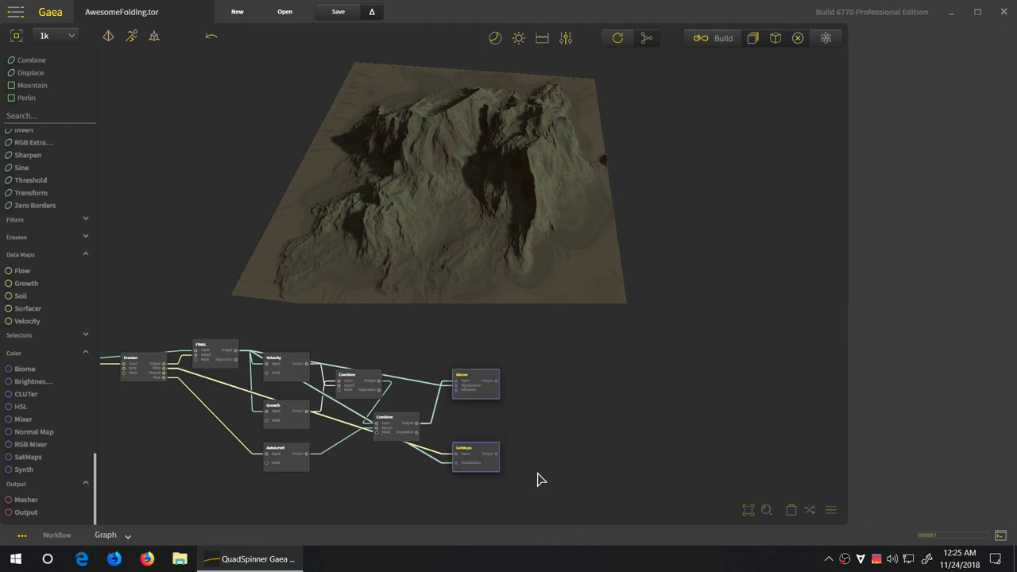
key("m")
left_click_drag(545, 477, 564, 430)
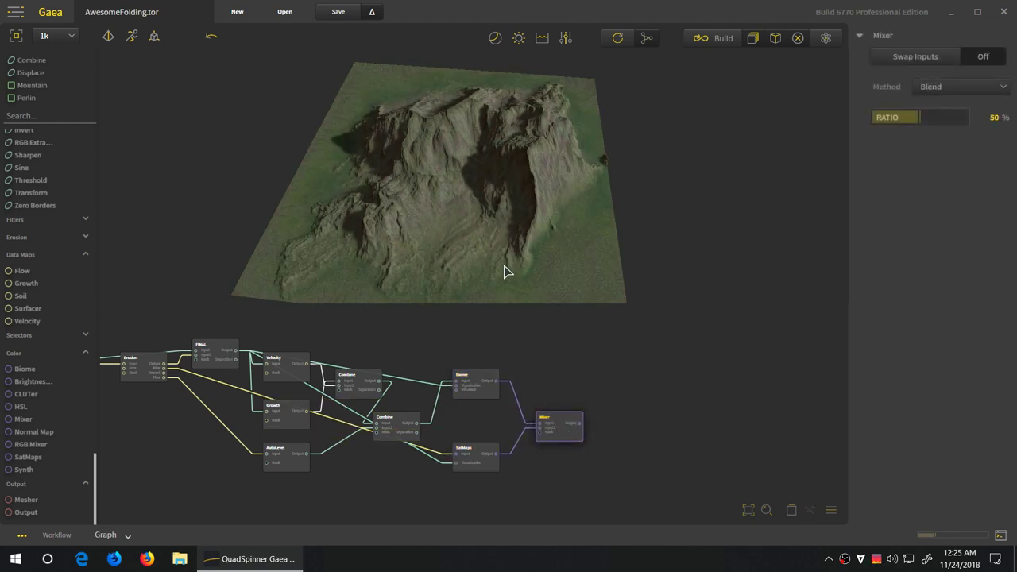
- Set the Mixer's blend ratio to 66%
mouse_move(507, 271)
left_mouse_down()
mouse_move(477, 228)
mouse_move(541, 265)
mouse_move(477, 277)
mouse_move(418, 248)
mouse_move(521, 265)
left_mouse_up()
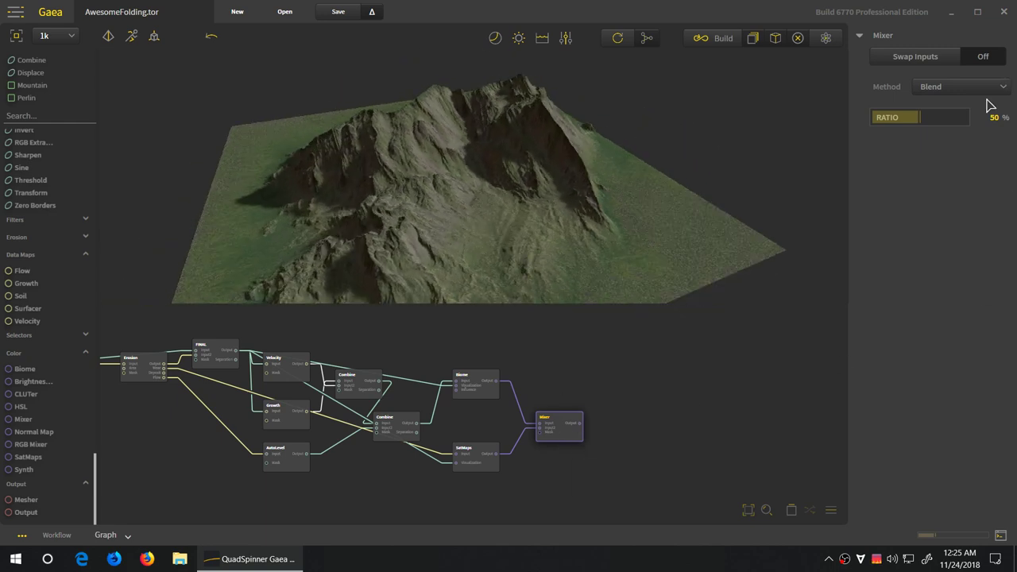
left_click(942, 119)
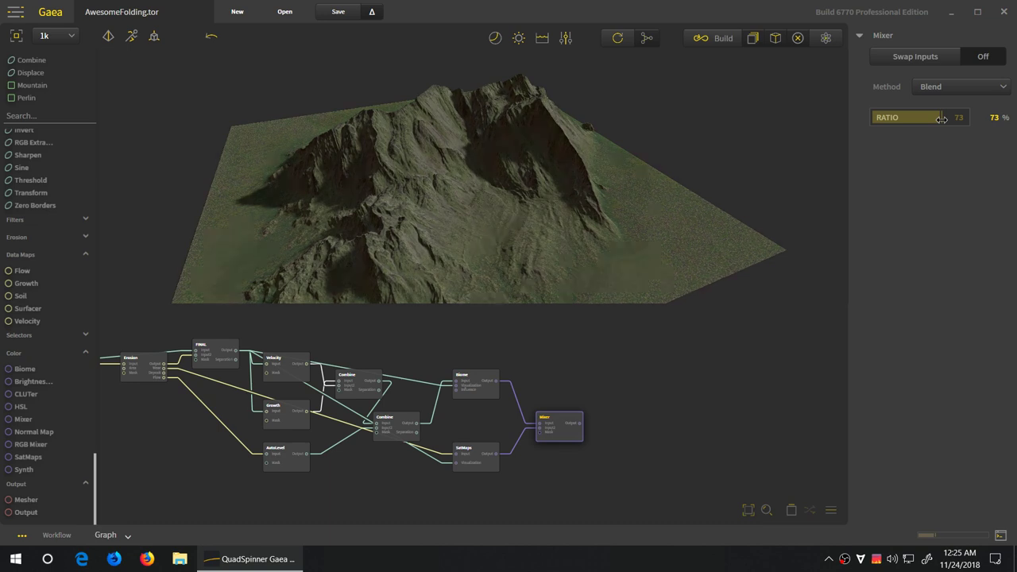
left_click_drag(936, 122, 929, 116)
- Compare the terrain coloring of the SatMaps, Biome and Mixer nodes up close and from different angles
left_click(491, 459)
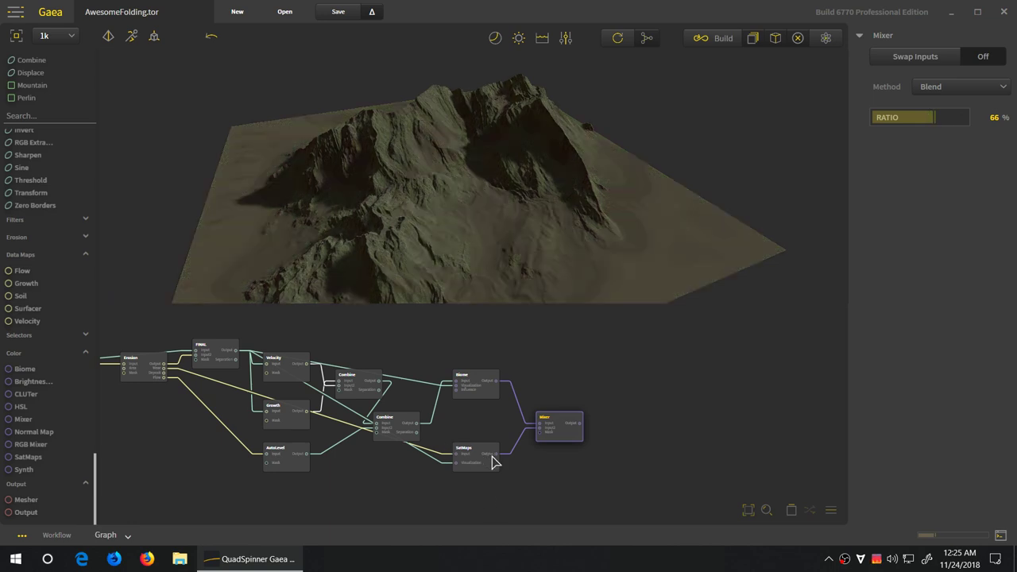
scroll(524, 264, "up", 3)
left_click_drag(525, 264, 344, 273)
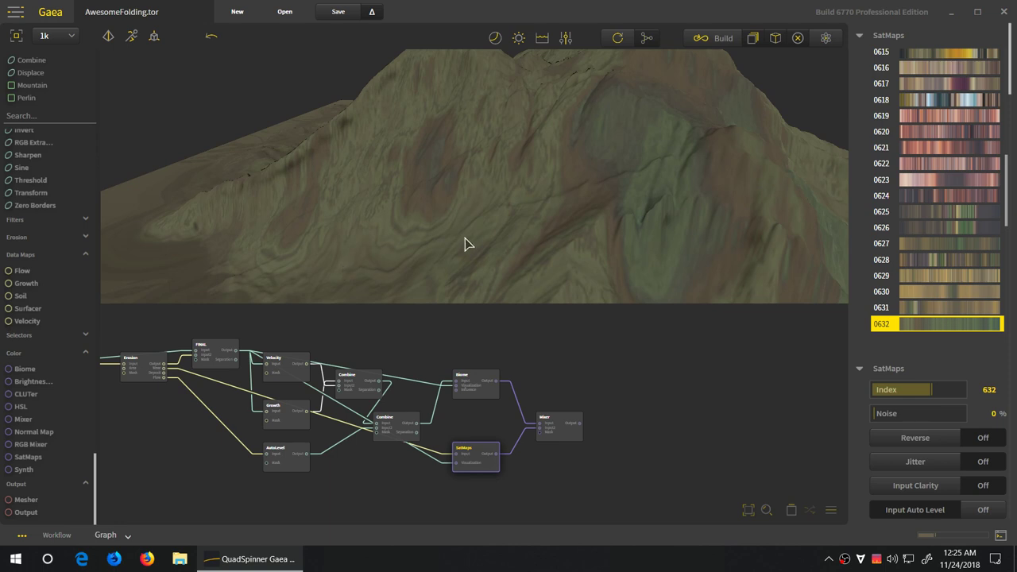
scroll(468, 243, "down", 3)
left_click_drag(475, 243, 523, 220)
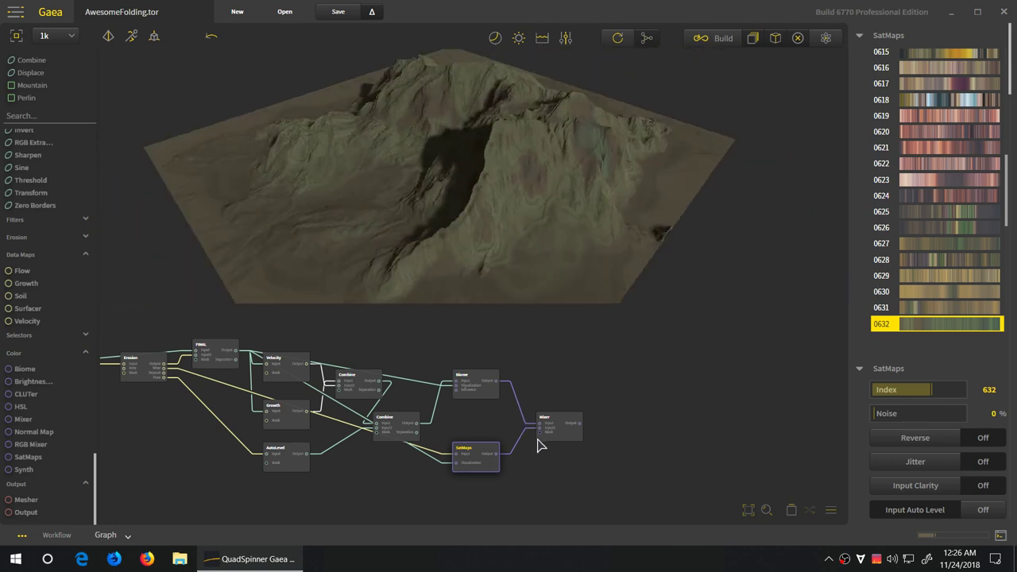
left_click(476, 396)
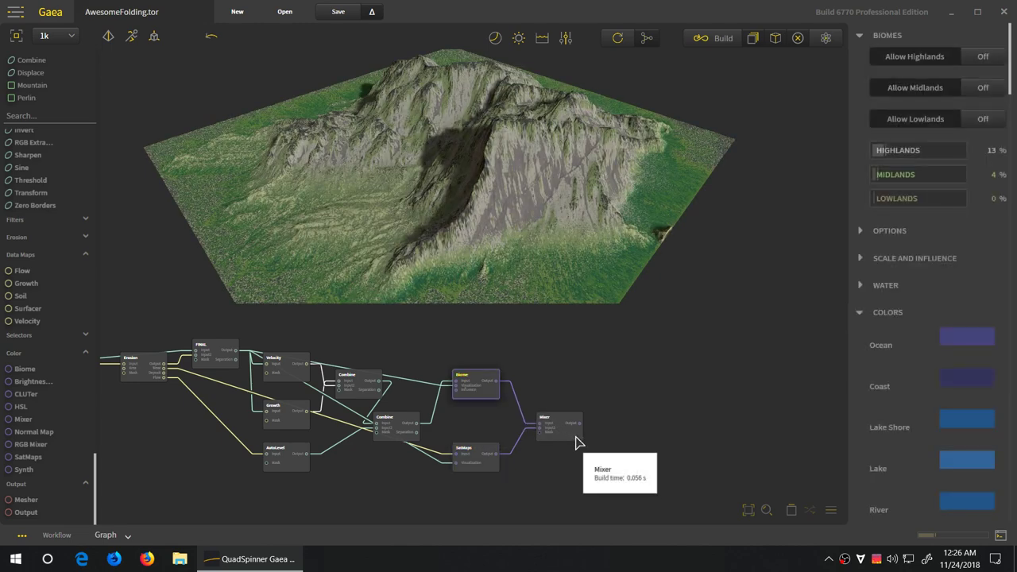
left_click(577, 441)
scroll(517, 217, "up", 3)
left_click_drag(517, 218, 561, 217)
scroll(522, 244, "down", 3)
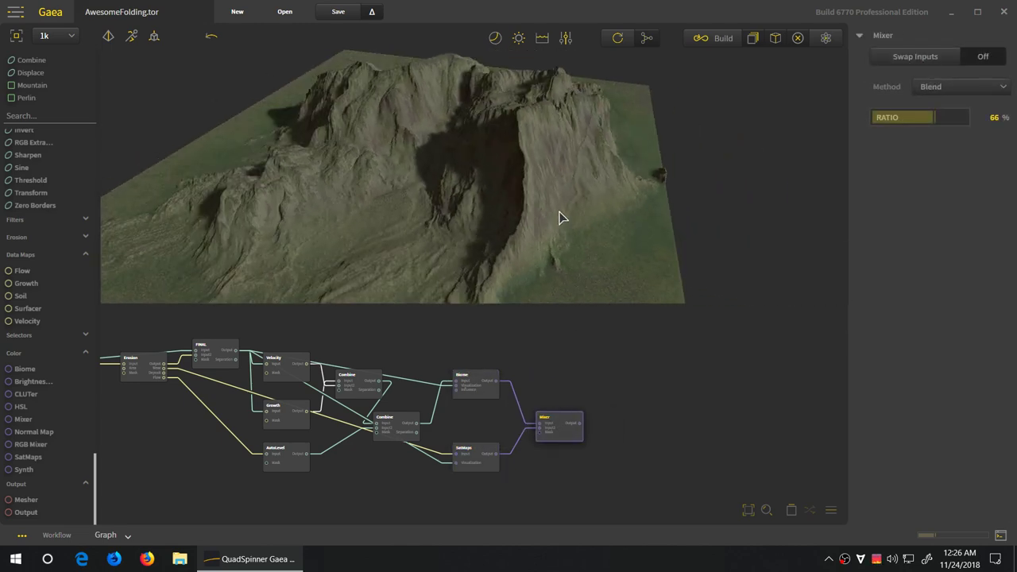
- Try the Mixer's Multiply method at a 7% ratio and its Min method at 63% and 78%
left_click(957, 86)
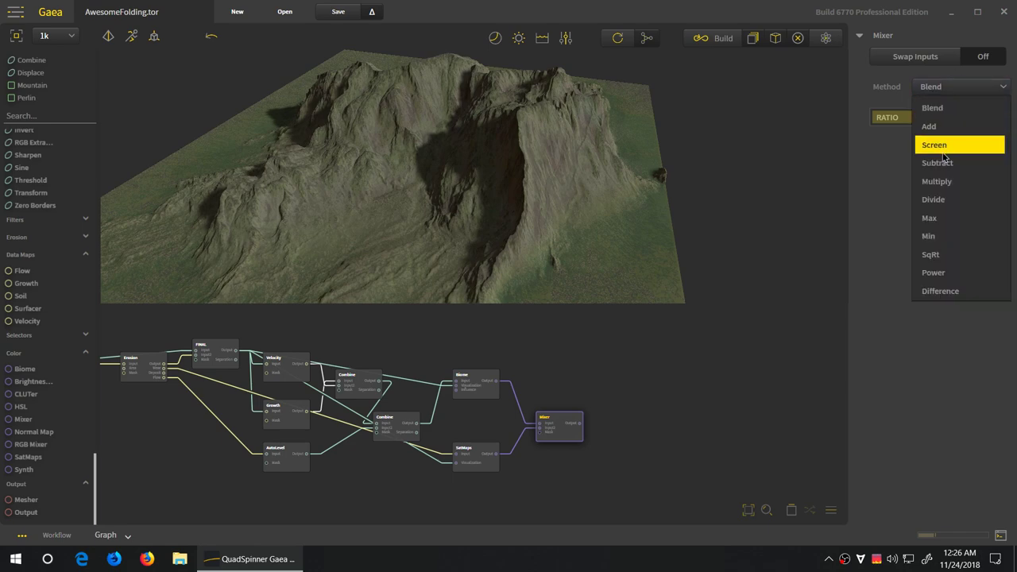
left_click(946, 182)
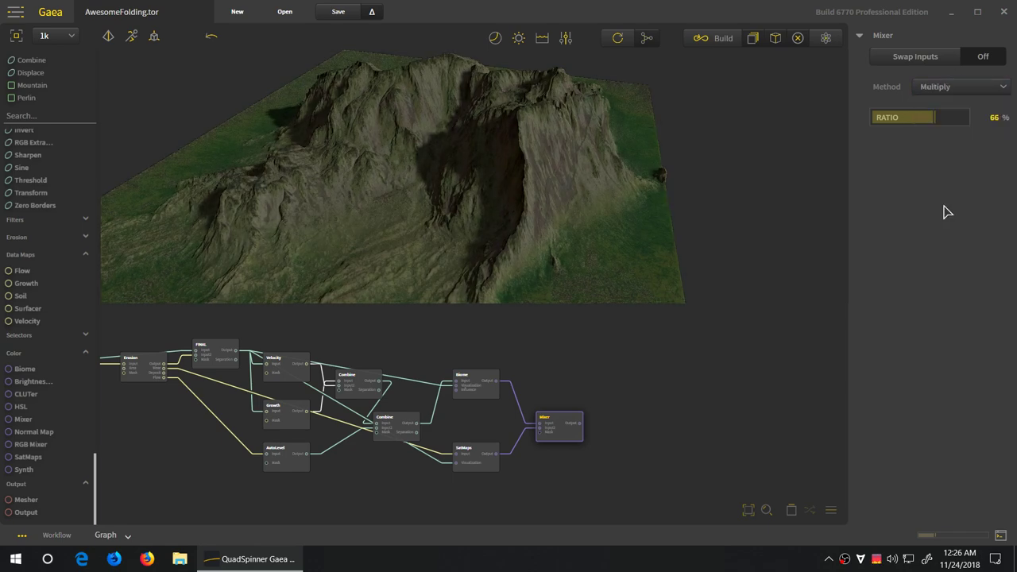
left_click(880, 118)
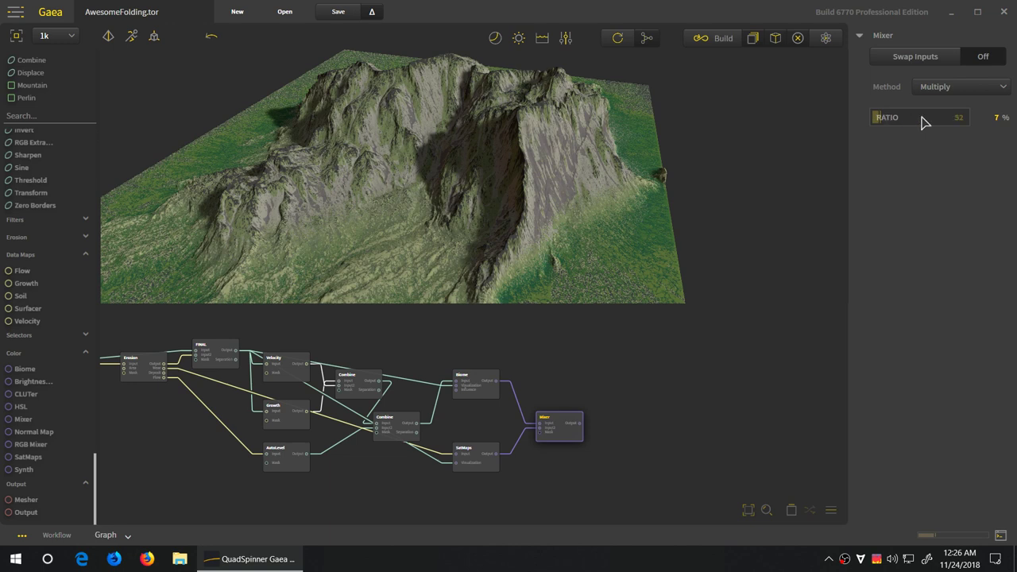
left_click(937, 88)
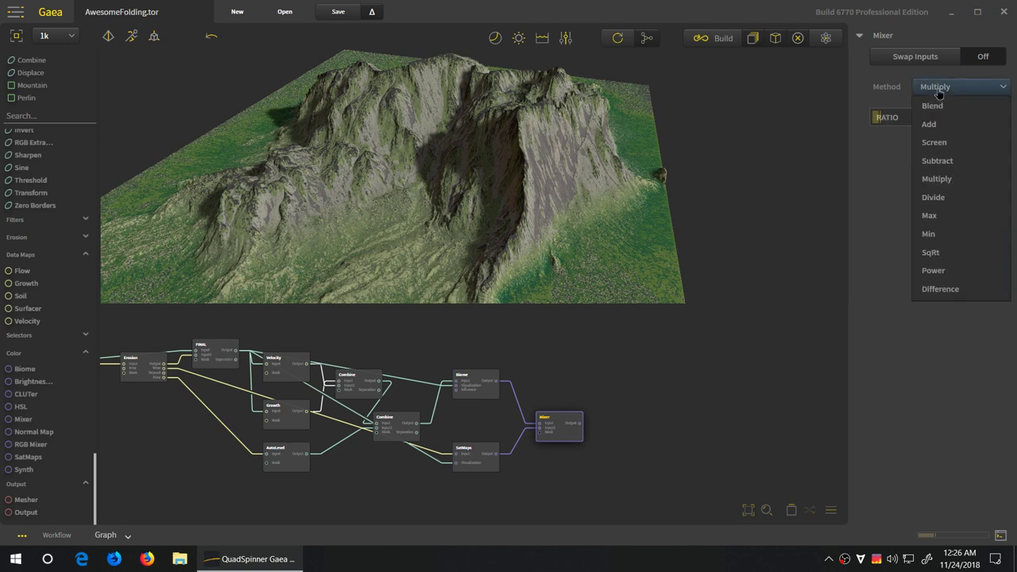
left_click(935, 237)
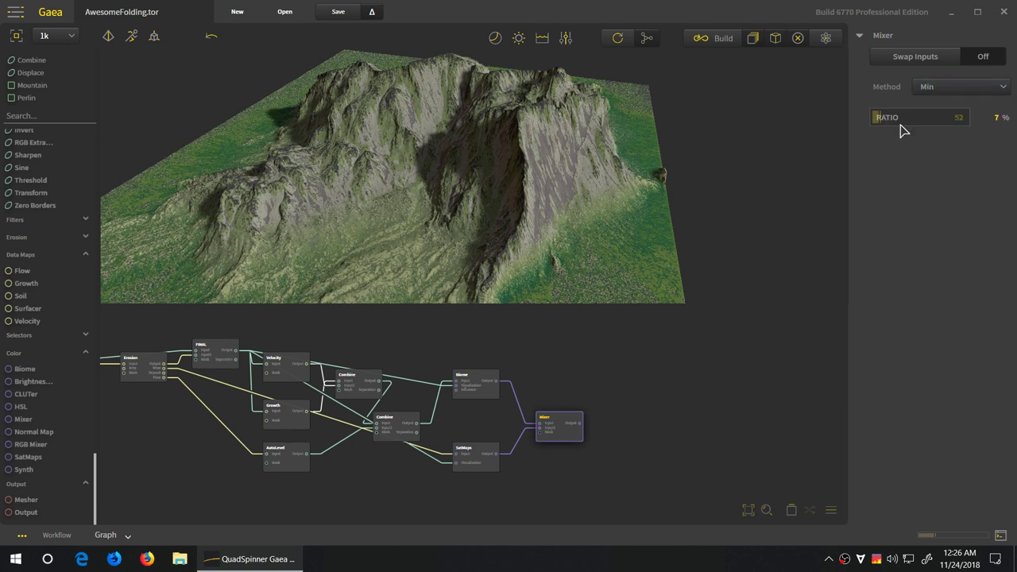
left_click(924, 119)
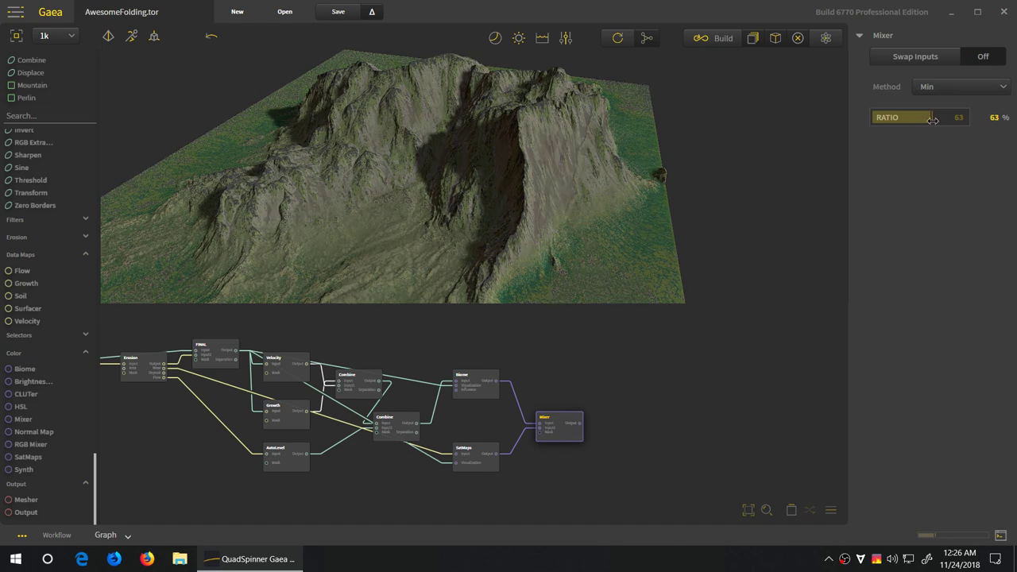
left_click(946, 120)
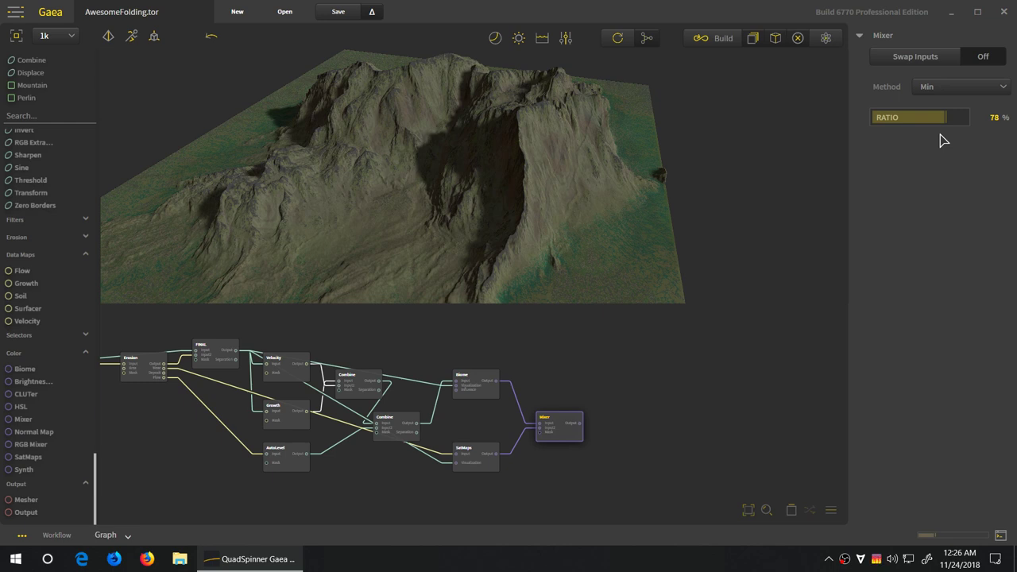
- Set the Mixer's method back to Blend and reset its ratio to the default 50%
left_click(970, 90)
left_click(954, 116)
mouse_move(926, 120)
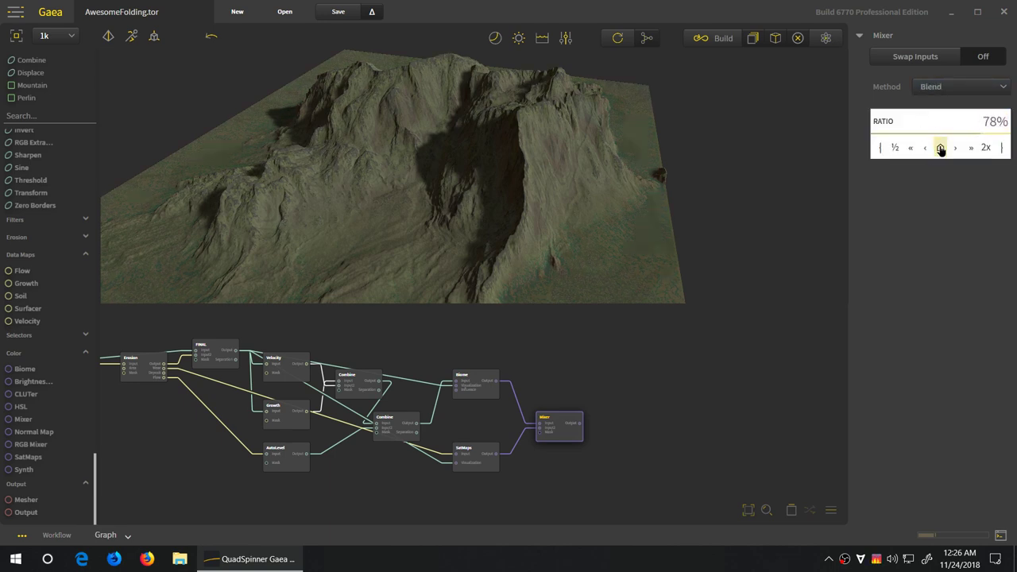
left_click(939, 148)
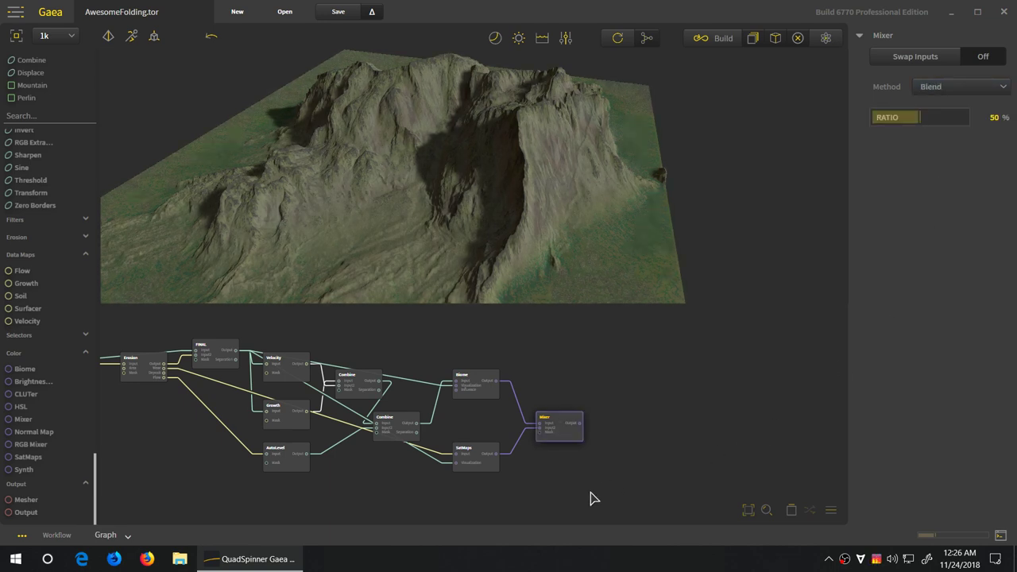
- Move the Mixer node slightly higher in the graph, closer to the Biome node's row, and deselect it
right_click_drag(590, 498, 517, 422)
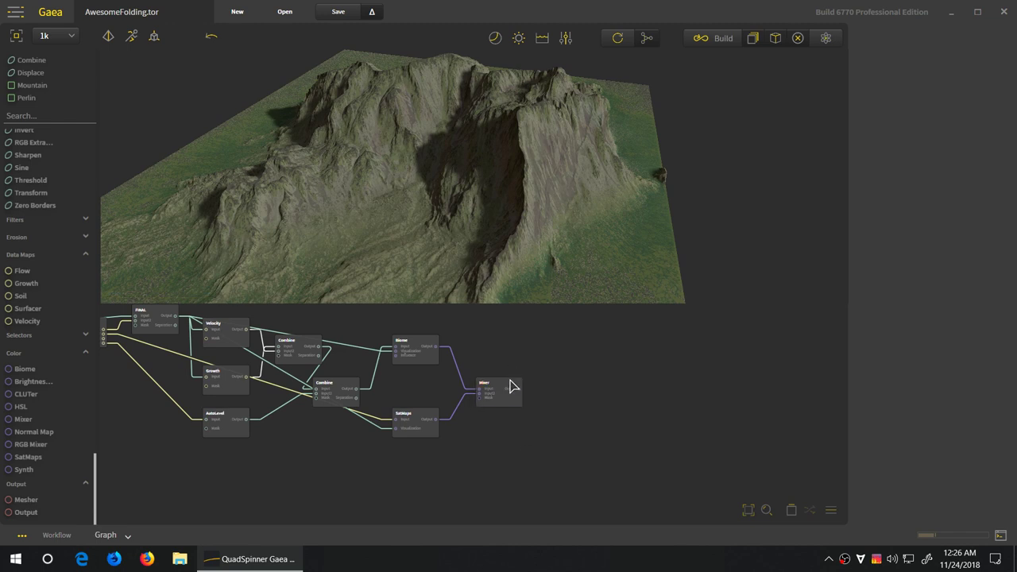
left_click(505, 402)
left_click_drag(506, 402, 509, 371)
left_click(299, 474)
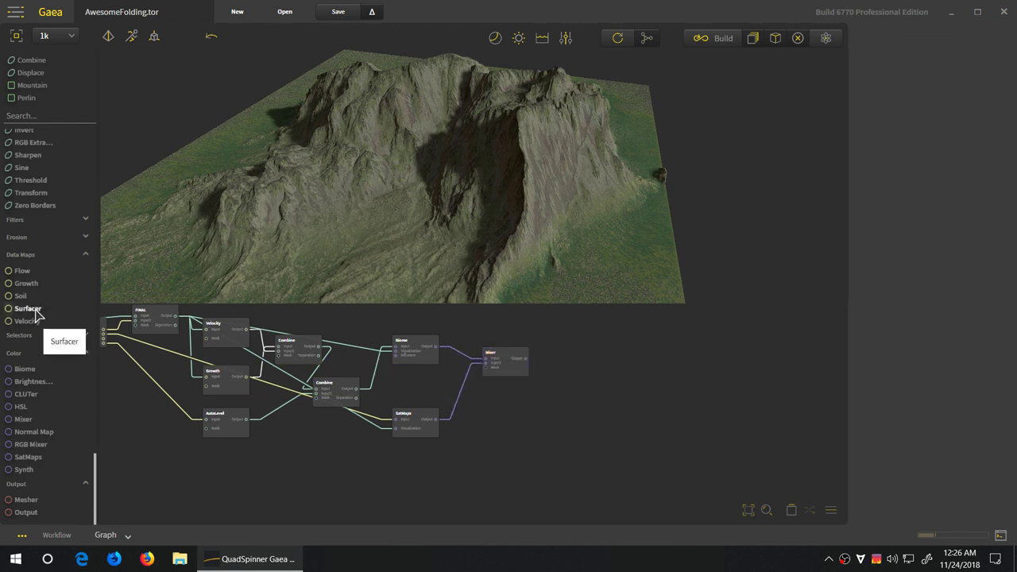
left_click_drag(35, 311, 490, 438)
middle_click_drag(488, 465, 528, 514)
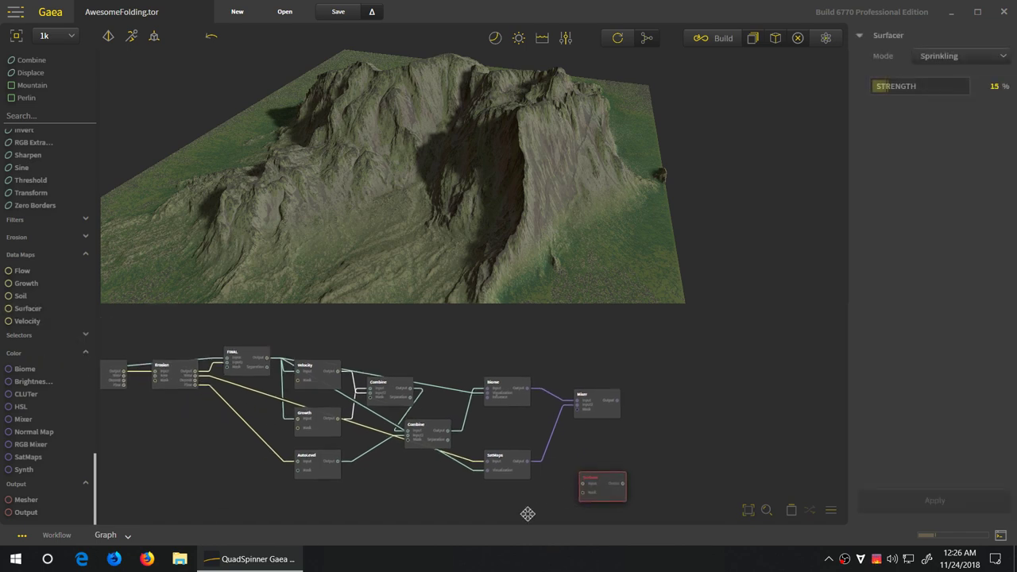
left_click(602, 489)
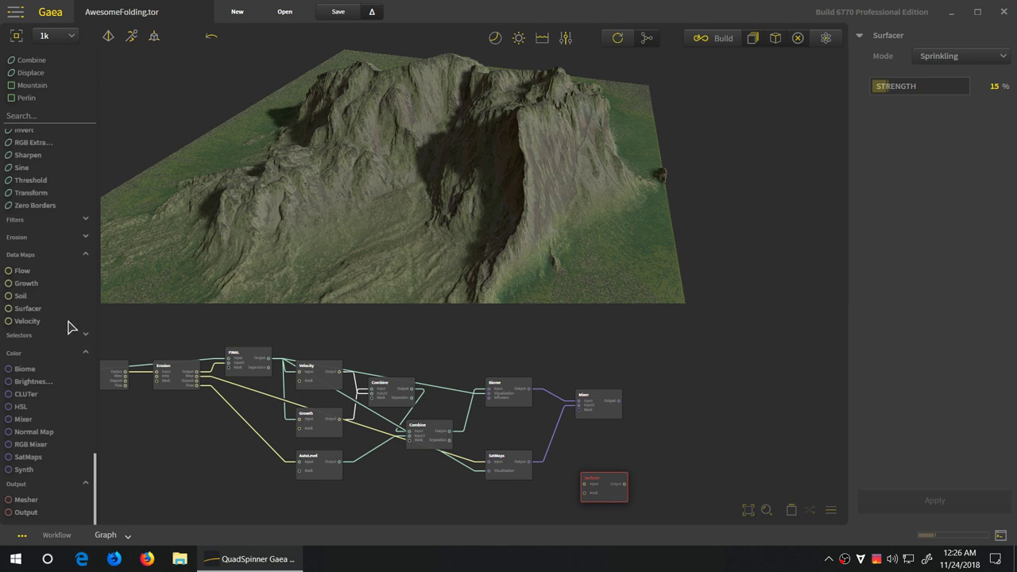
key("Delete")
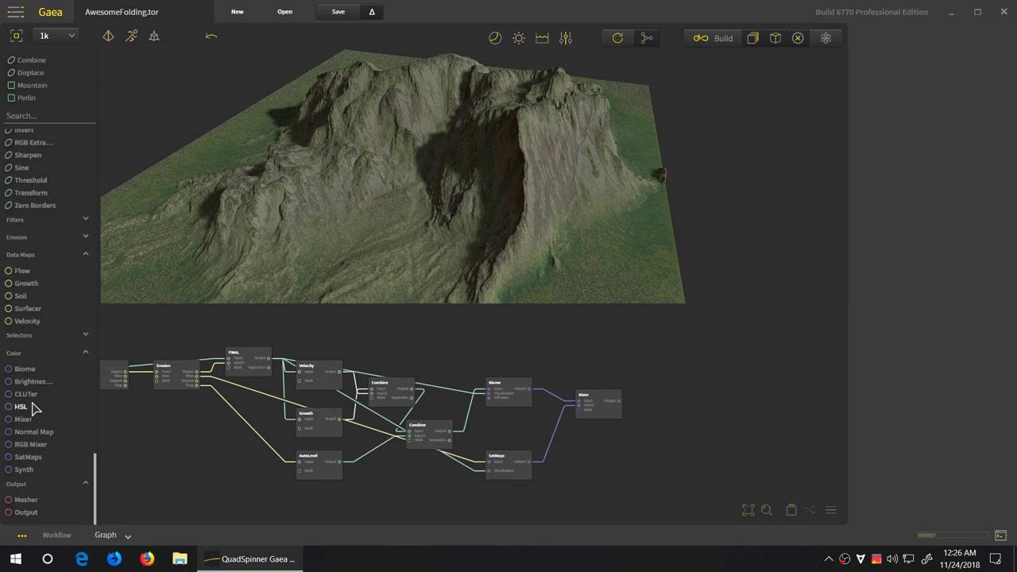
- Add a Surfacer node fed by the FINAL node and place it beneath the AutoLevel node
left_click_drag(28, 309, 327, 486)
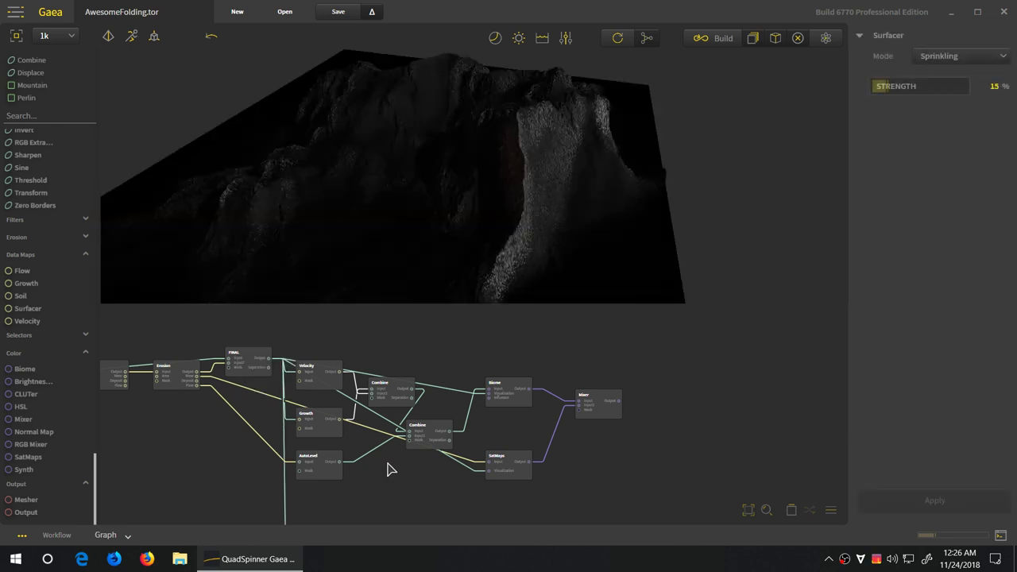
scroll(416, 424, "down", 2)
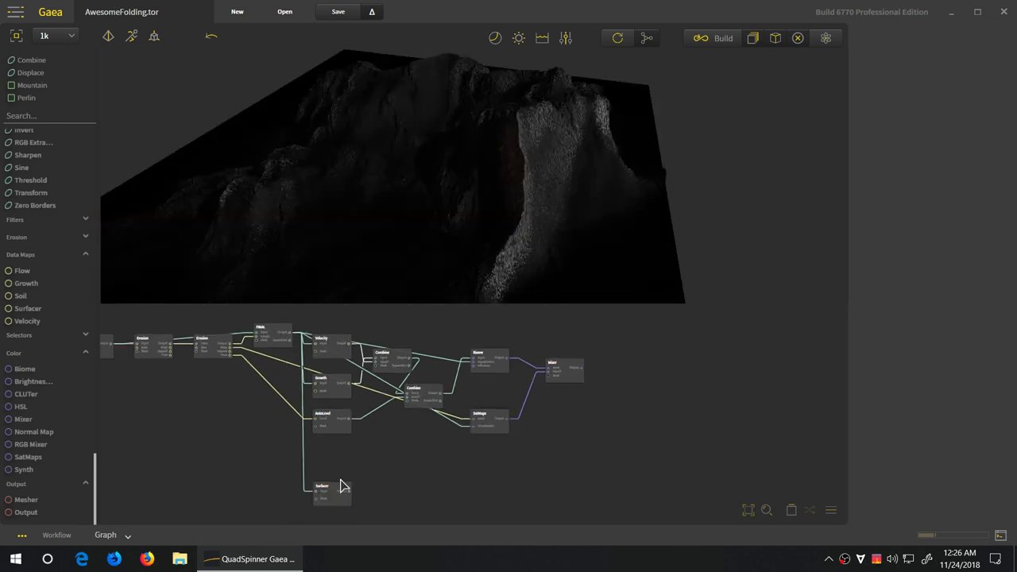
left_click_drag(337, 487, 327, 461)
- Open the Surfacer node's mode choices
left_click(967, 57)
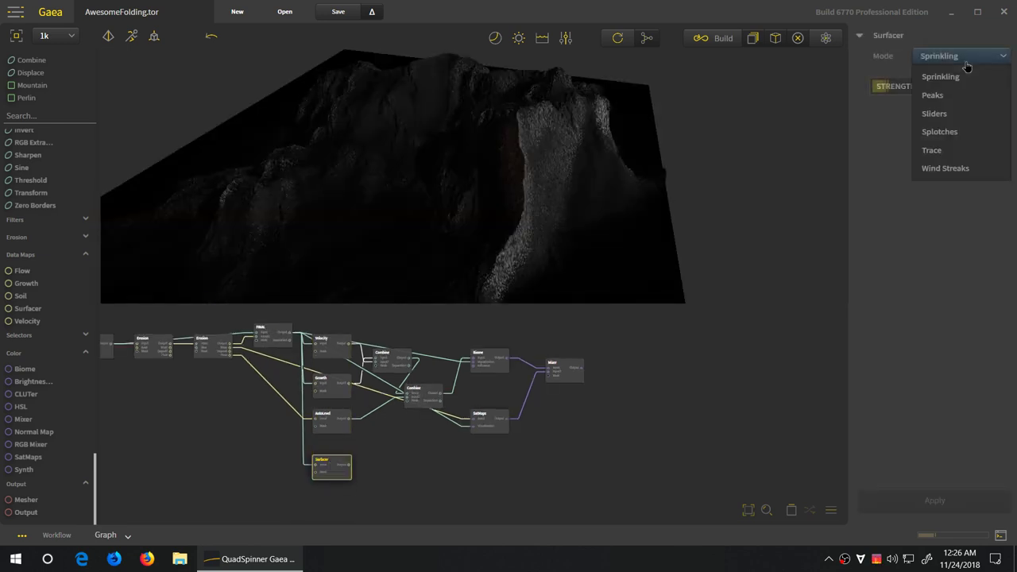
- Set the Surfacer to Wind Streaks mode with a strength of 65% and apply it
left_click(967, 160)
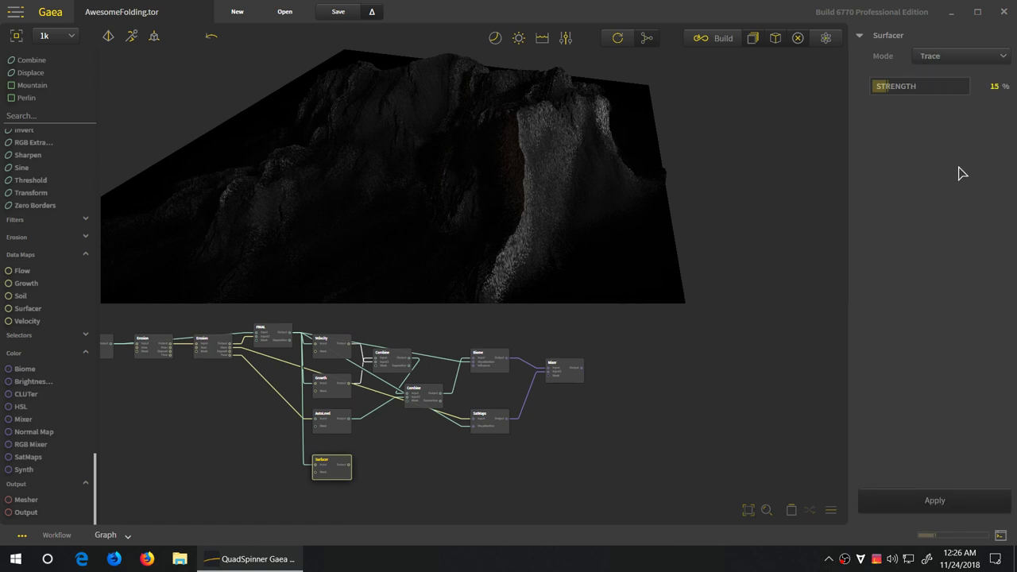
left_click(959, 56)
left_click(942, 168)
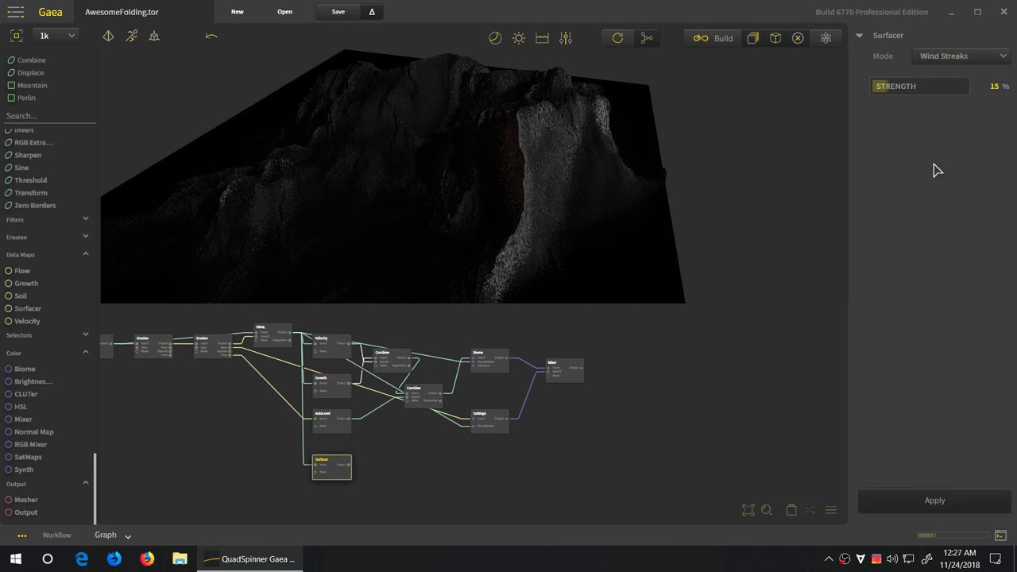
left_click(914, 494)
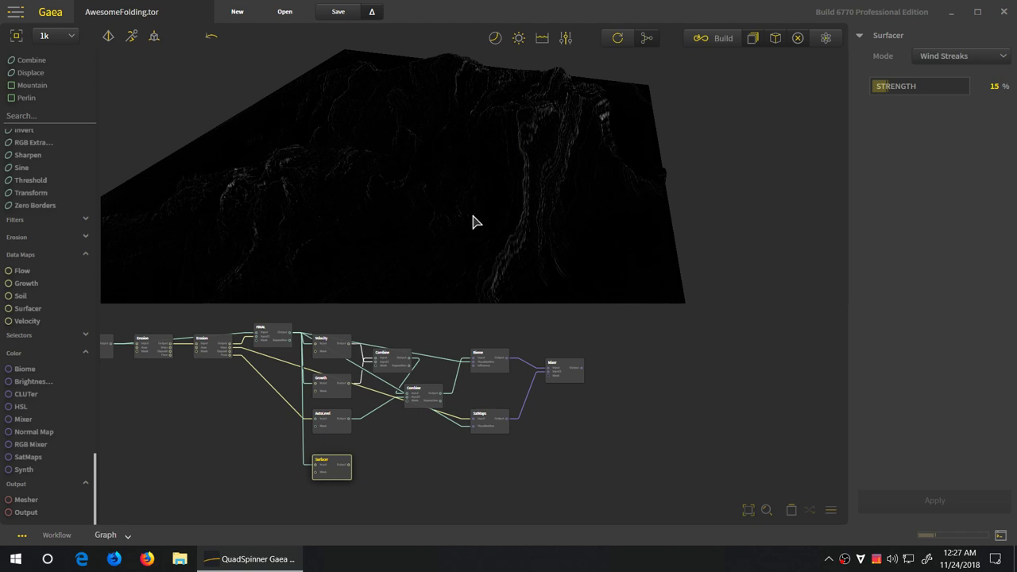
left_click(937, 87)
left_click(960, 504)
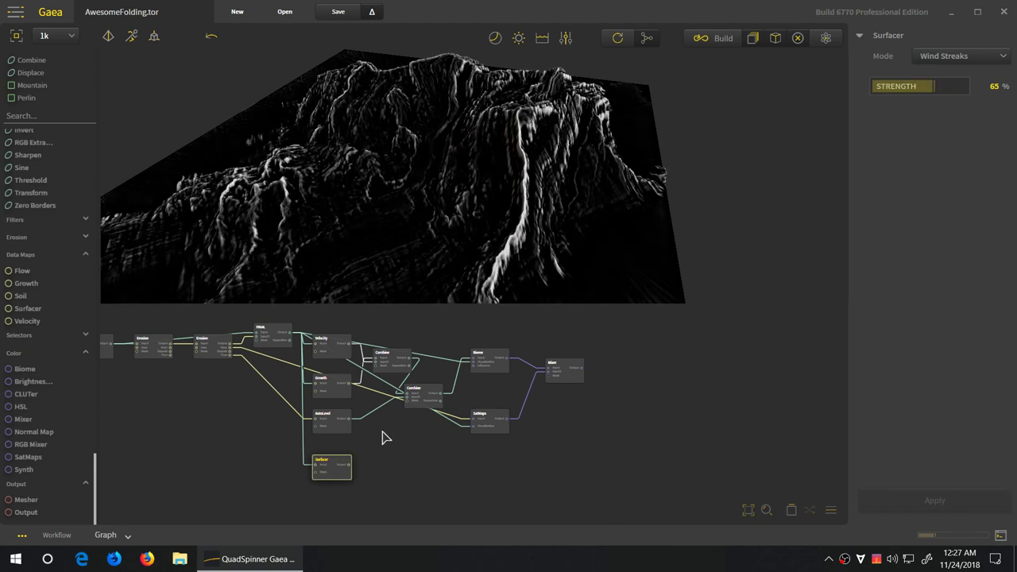
- Add a CLUTer node fed by the Surfacer and set the light end of its gradient to gray #FFB7B7B7
left_click(576, 373)
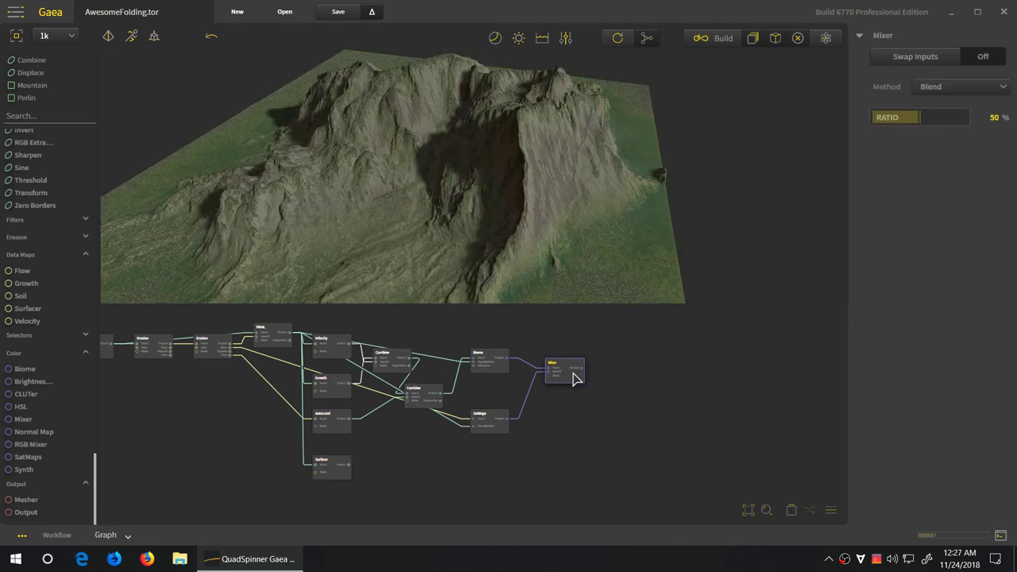
mouse_move(337, 475)
left_mouse_down()
mouse_move(529, 475)
mouse_move(333, 472)
left_mouse_up()
left_click(373, 477)
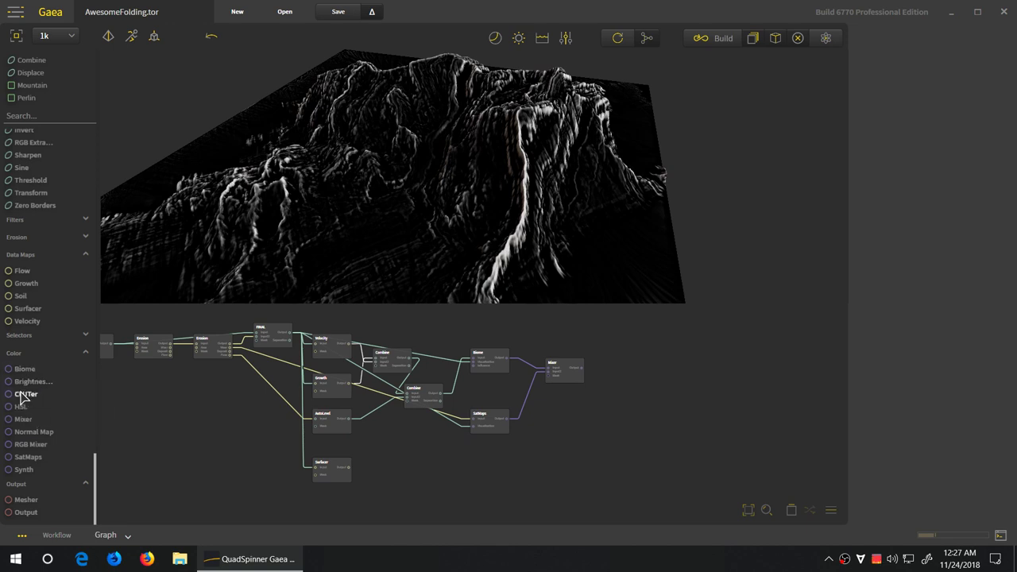
left_click_drag(25, 394, 342, 476)
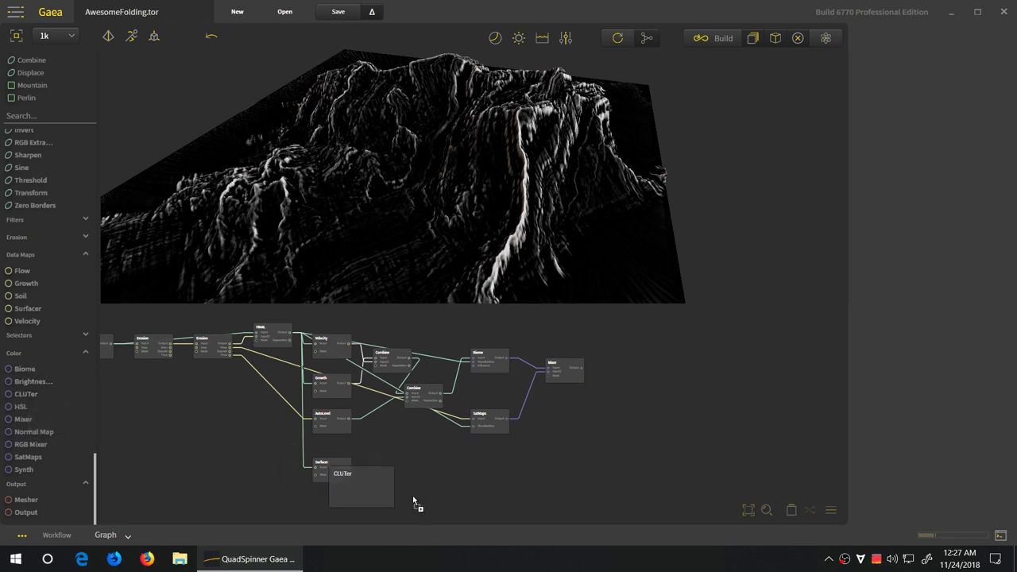
left_click_drag(407, 506, 401, 502)
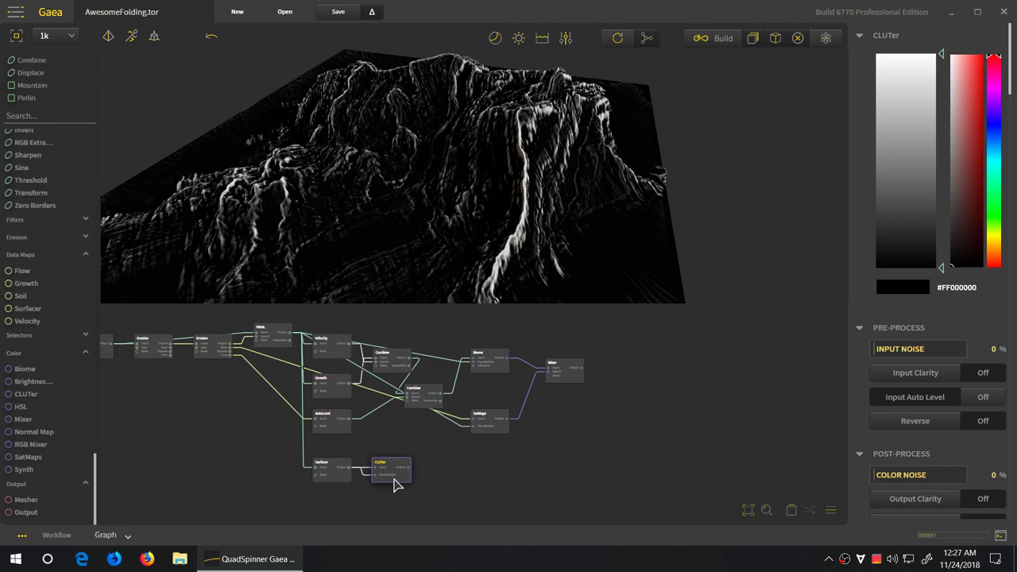
left_click(942, 57)
left_click(953, 112)
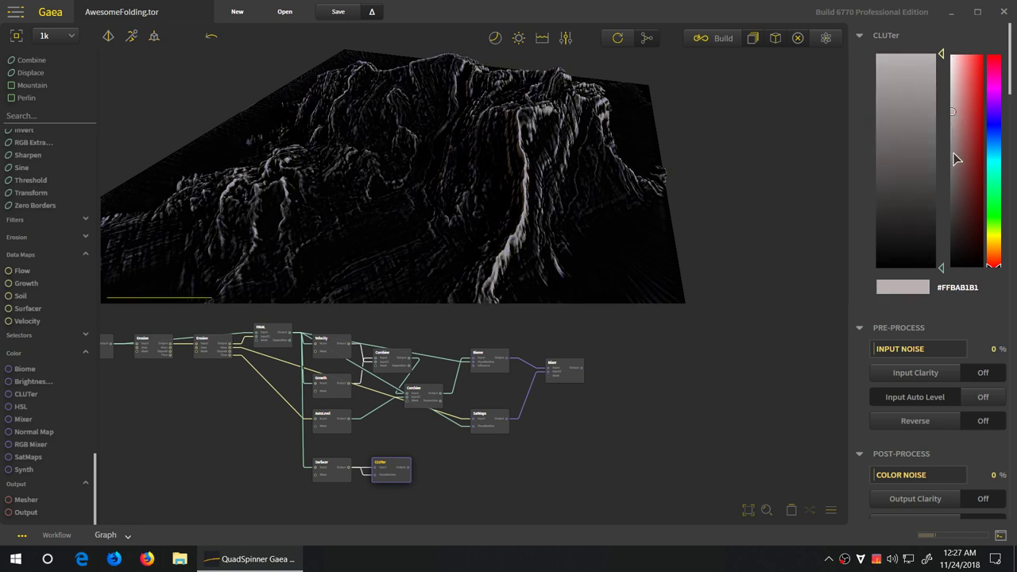
- Combine the existing Mixer and the CLUTer through a new Mixer node
mouse_move(382, 474)
left_mouse_down()
mouse_move(581, 450)
mouse_move(557, 466)
mouse_move(387, 472)
left_mouse_up()
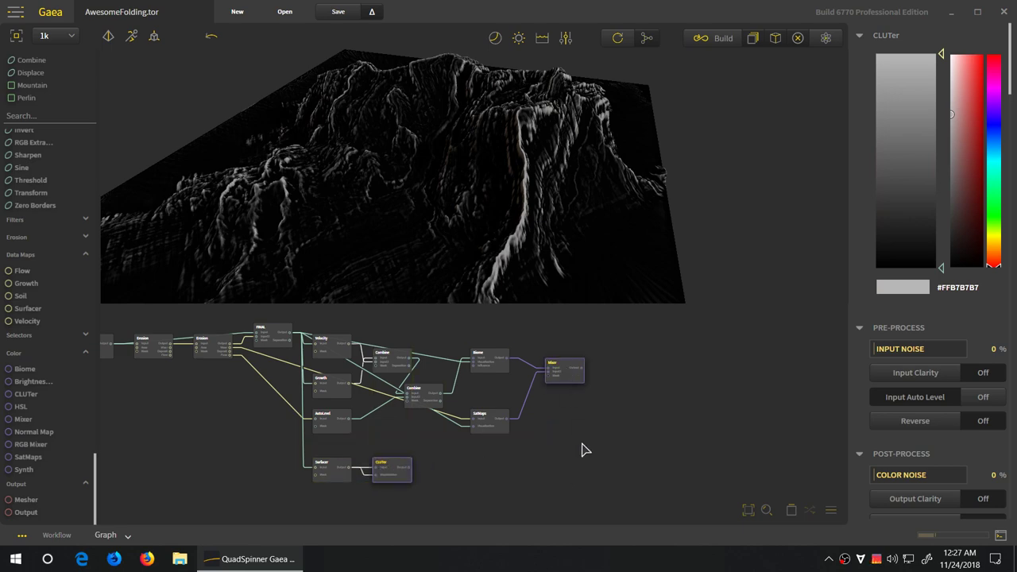
key("m")
left_click(627, 377)
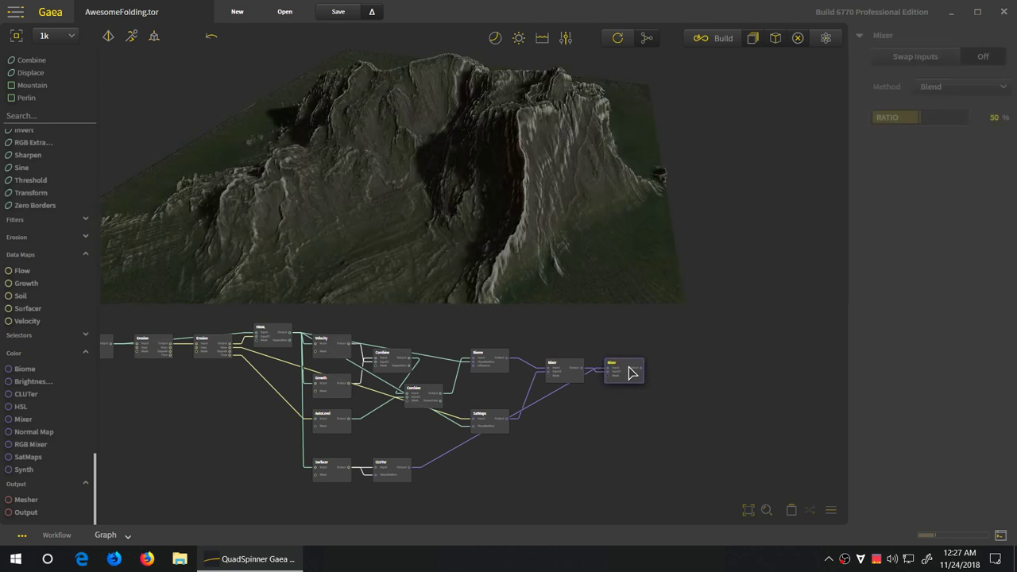
- Set the new Mixer's blend ratio to 72% and place the node lower in the graph
left_click_drag(895, 117, 880, 116)
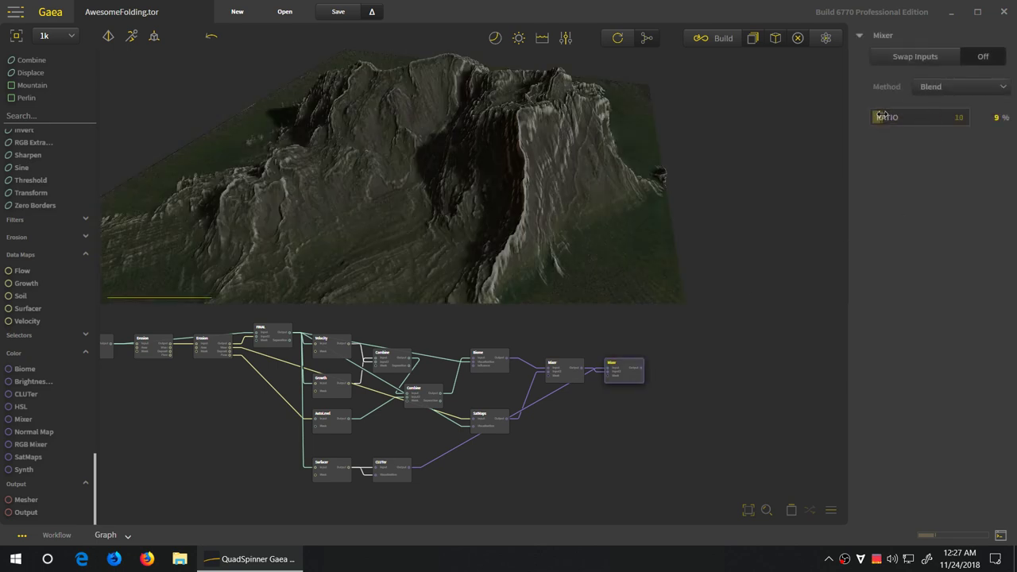
left_click(959, 118)
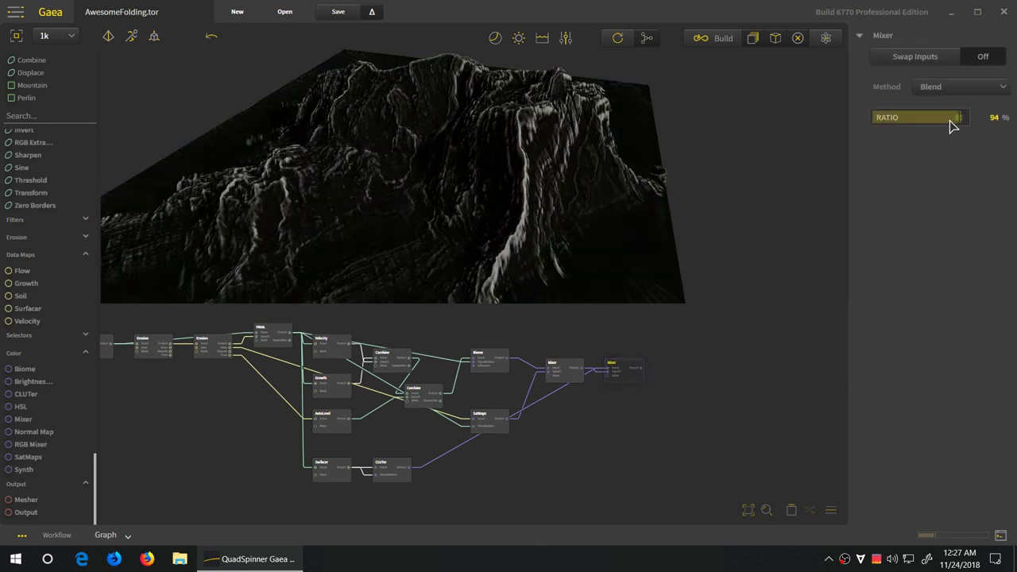
left_click(949, 118)
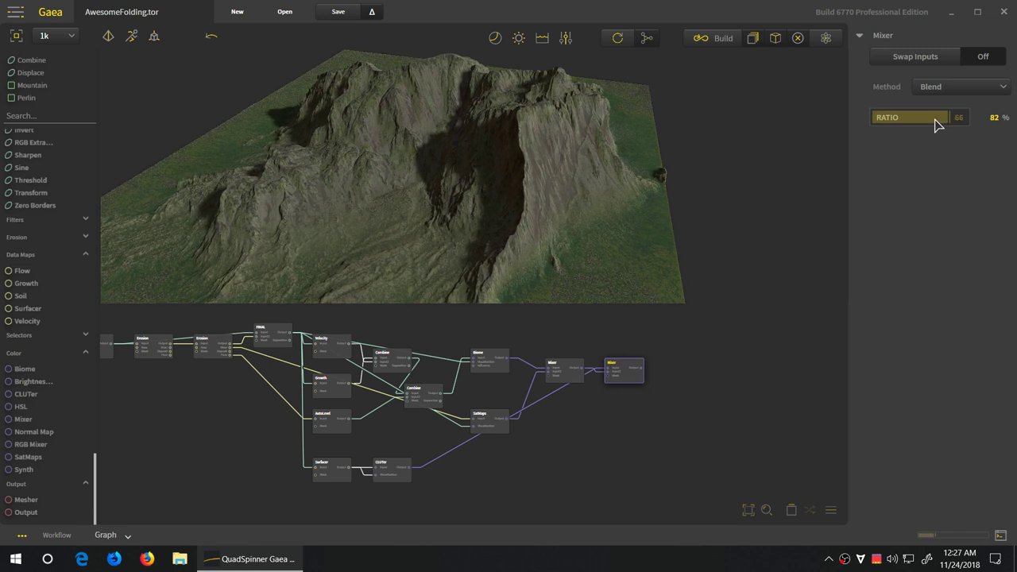
left_click(935, 118)
left_click(941, 118)
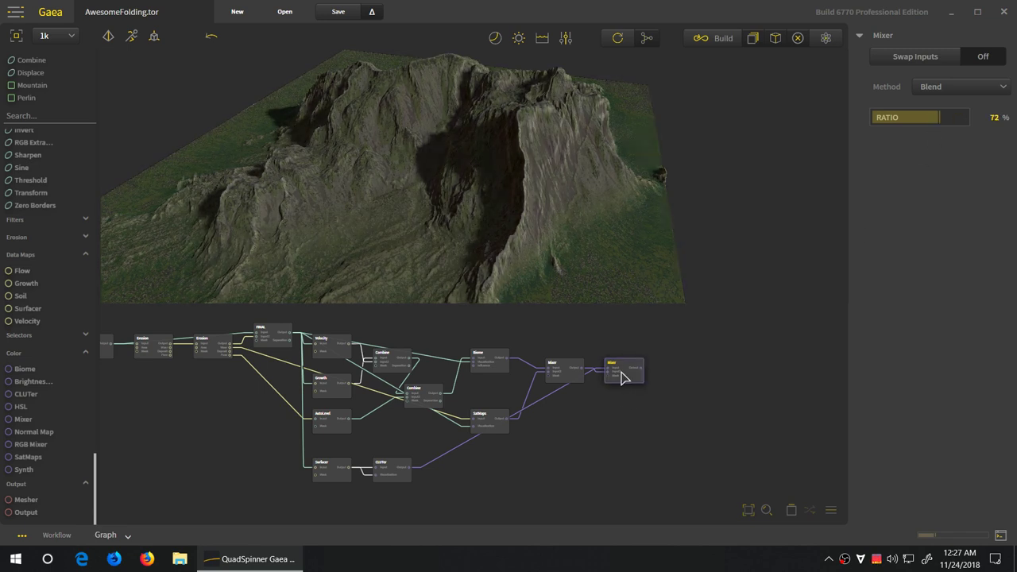
left_click_drag(623, 378, 628, 420)
left_click(675, 420)
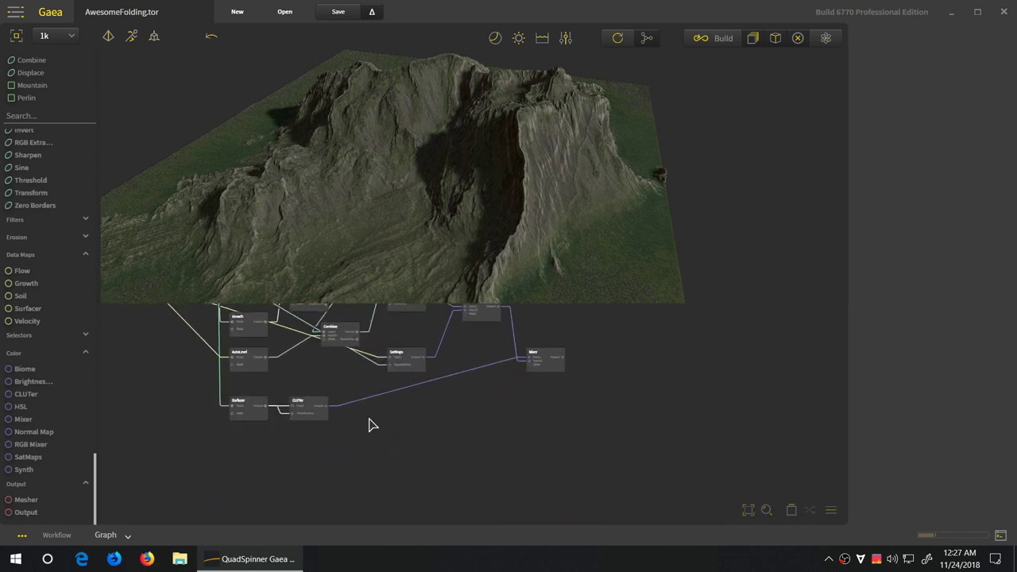
- Add another SatMaps node below the existing one and wire it to the Growth and FINAL nodes
scroll(370, 413, "up", 2)
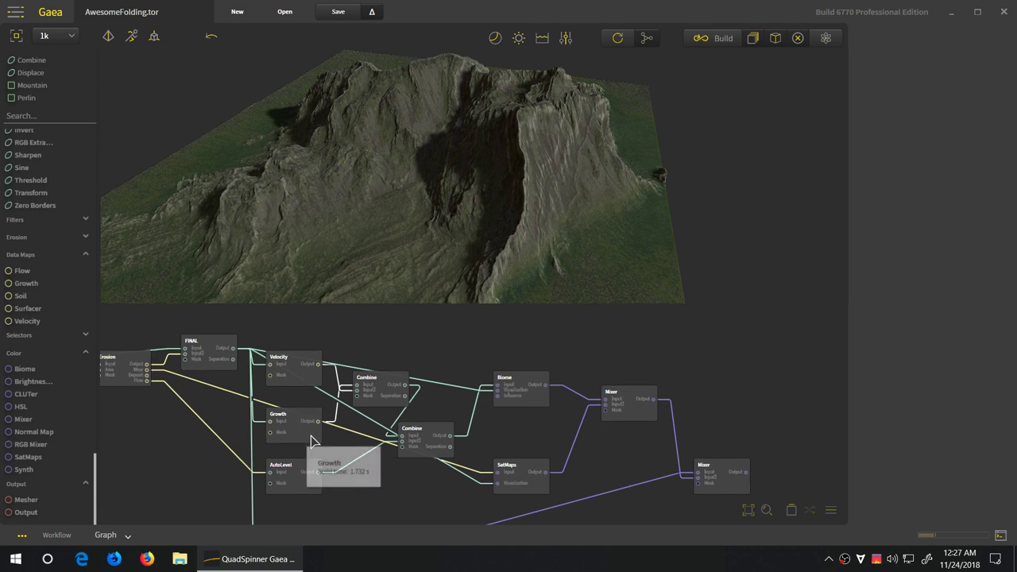
scroll(354, 389, "down", 3)
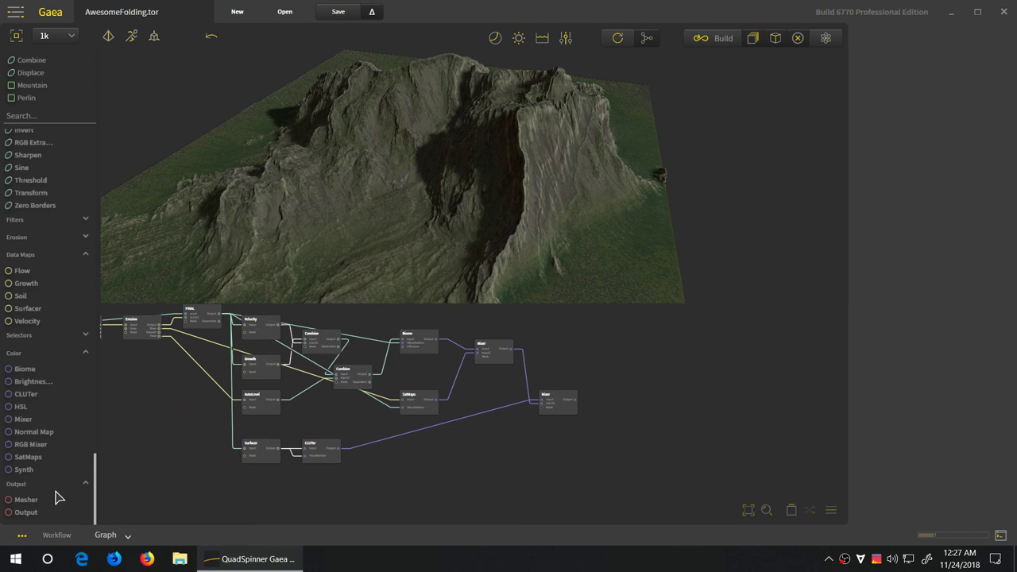
left_click_drag(22, 464, 277, 364)
left_click_drag(443, 459, 226, 315)
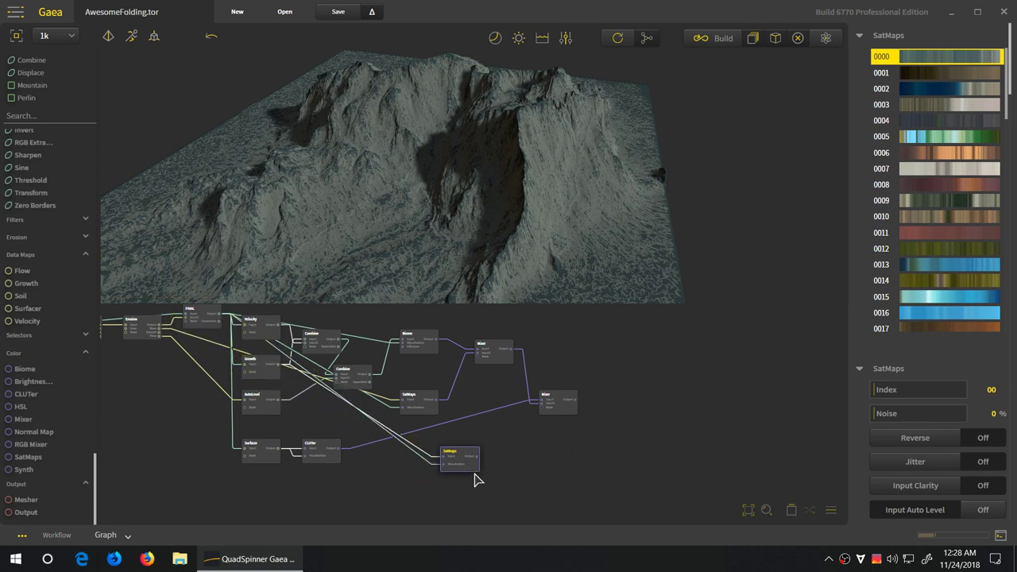
- Try color gradients 0012, 0014, 0067 and 0083 on the new SatMaps node
left_click(940, 250)
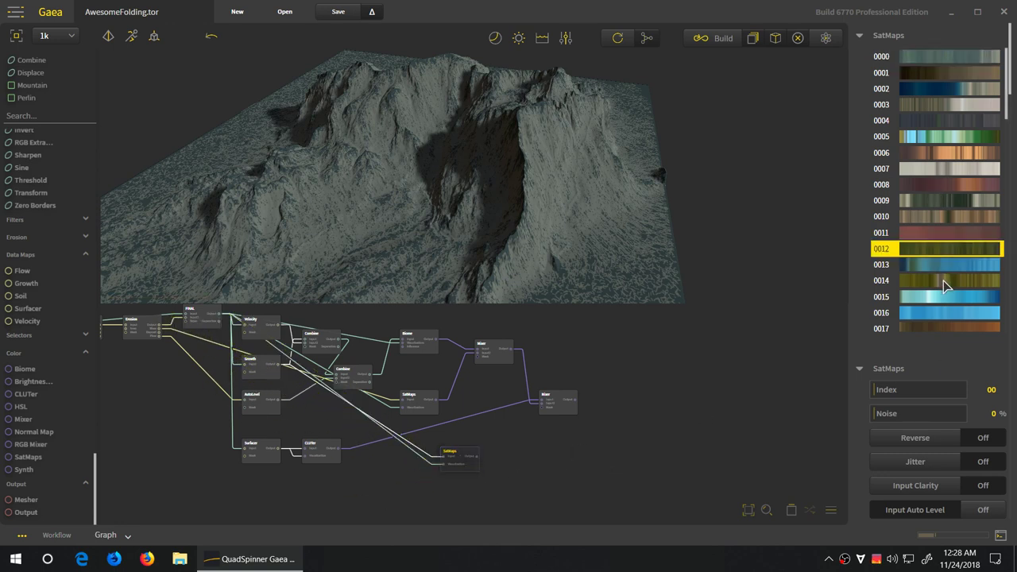
left_click(946, 282)
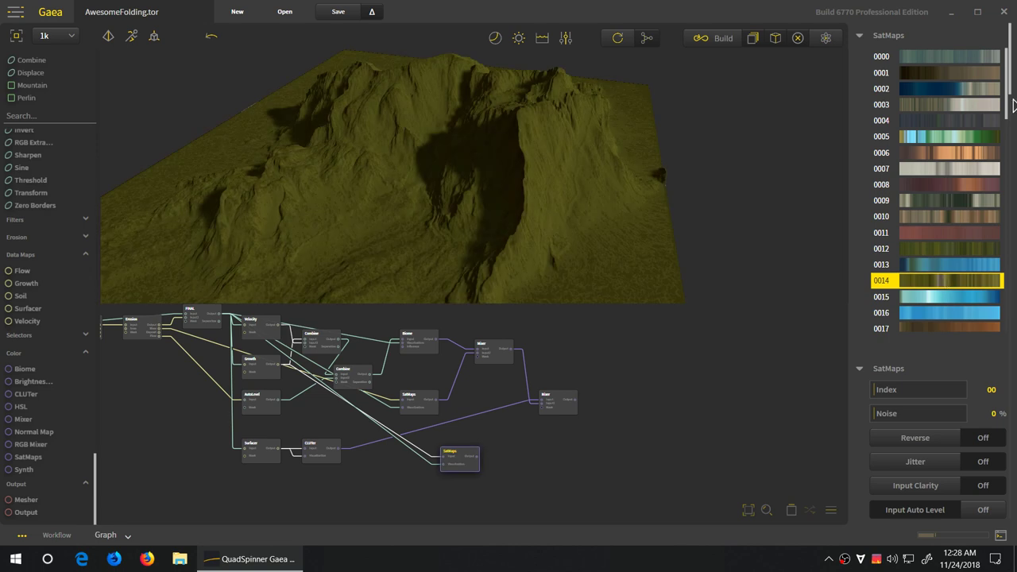
scroll(954, 267, "down", 6)
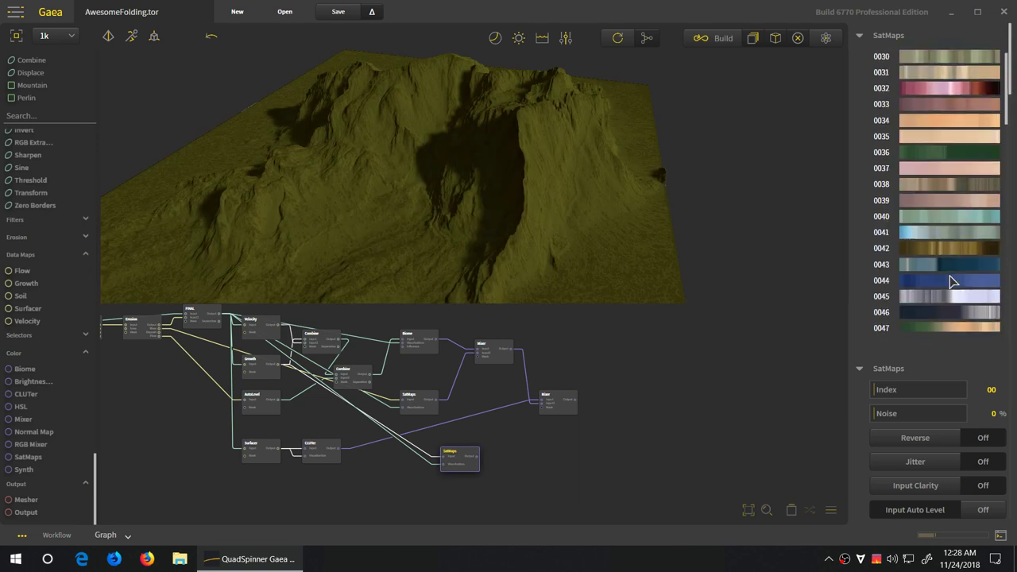
scroll(954, 280, "down", 6)
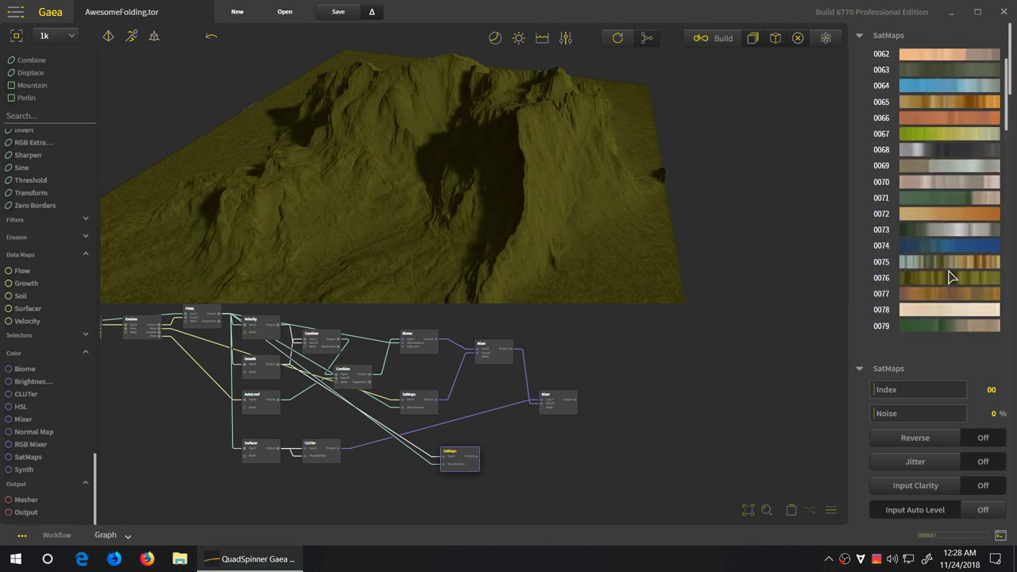
left_click(963, 137)
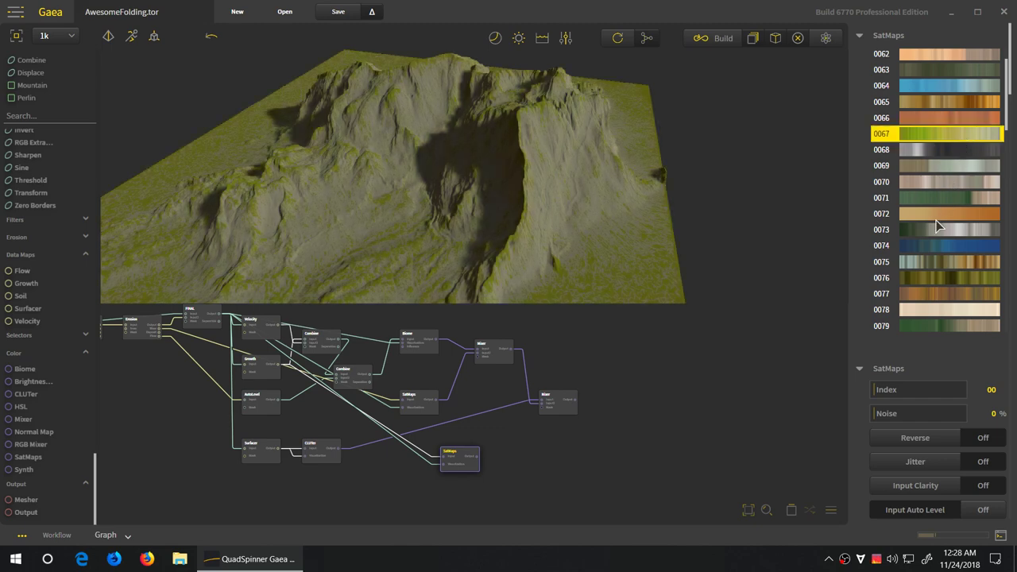
scroll(938, 226, "down", 3)
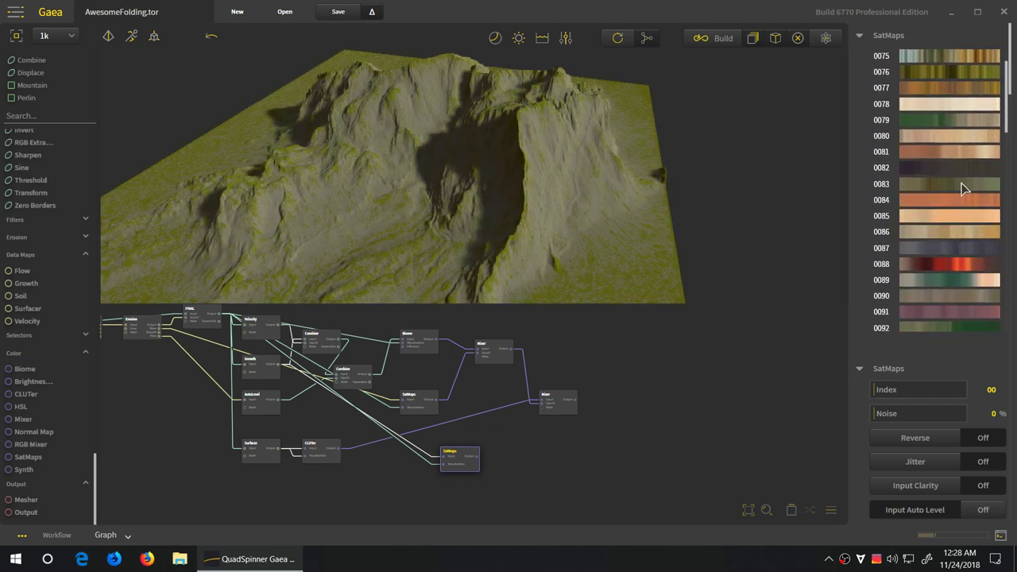
left_click(963, 189)
- Assign gradient 0162 to the new SatMaps node
scroll(952, 270, "down", 4)
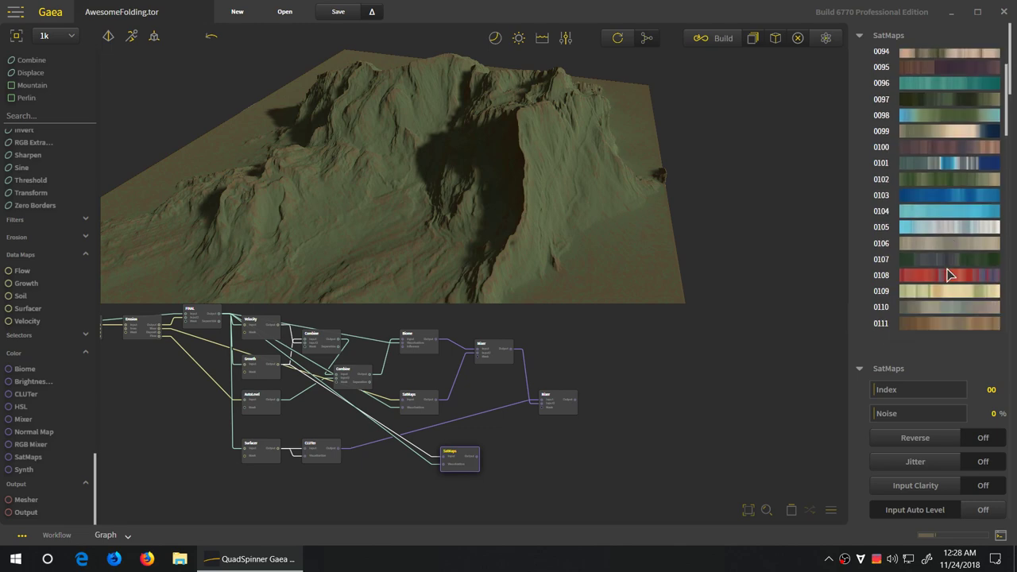
scroll(948, 274, "down", 13)
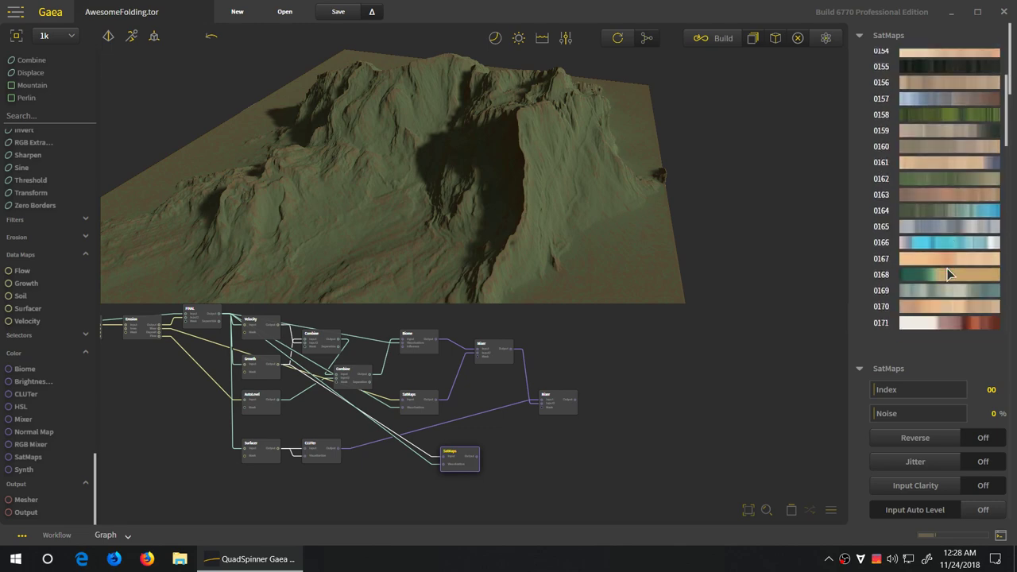
left_click(944, 185)
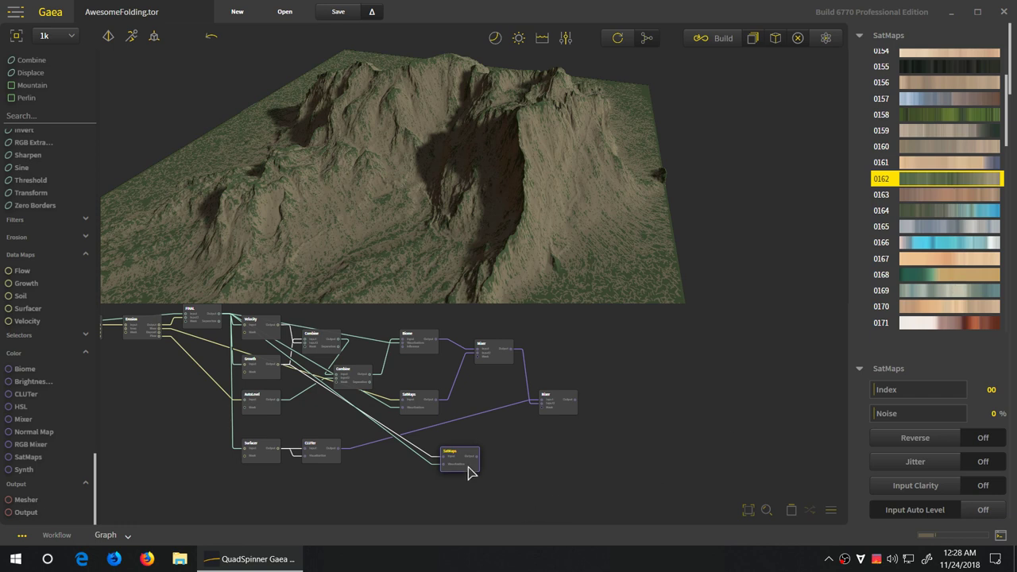
- Blend the new SatMaps node with the last Mixer through another Mixer set to a 73% ratio
left_click_drag(470, 469, 564, 454)
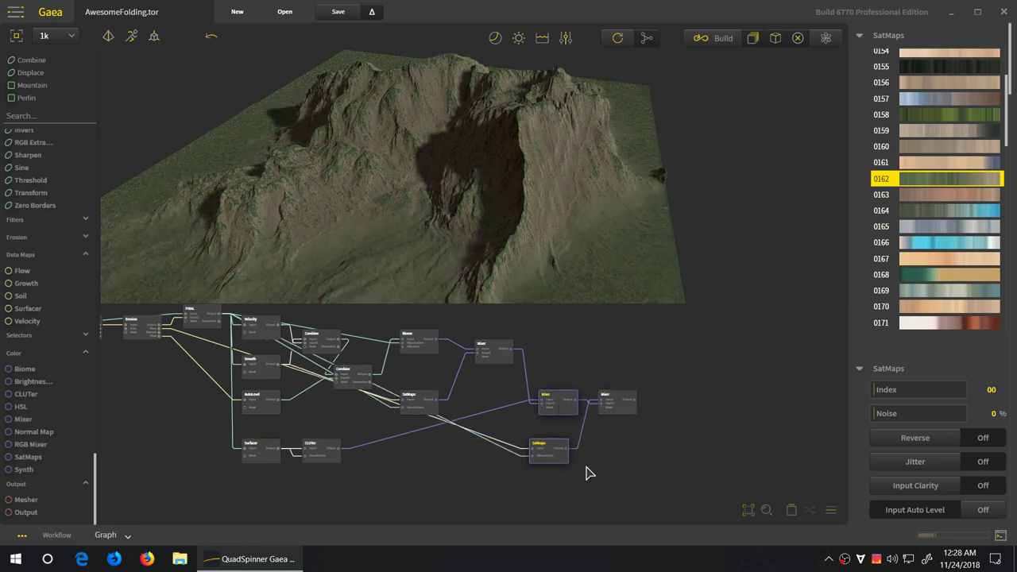
key("m")
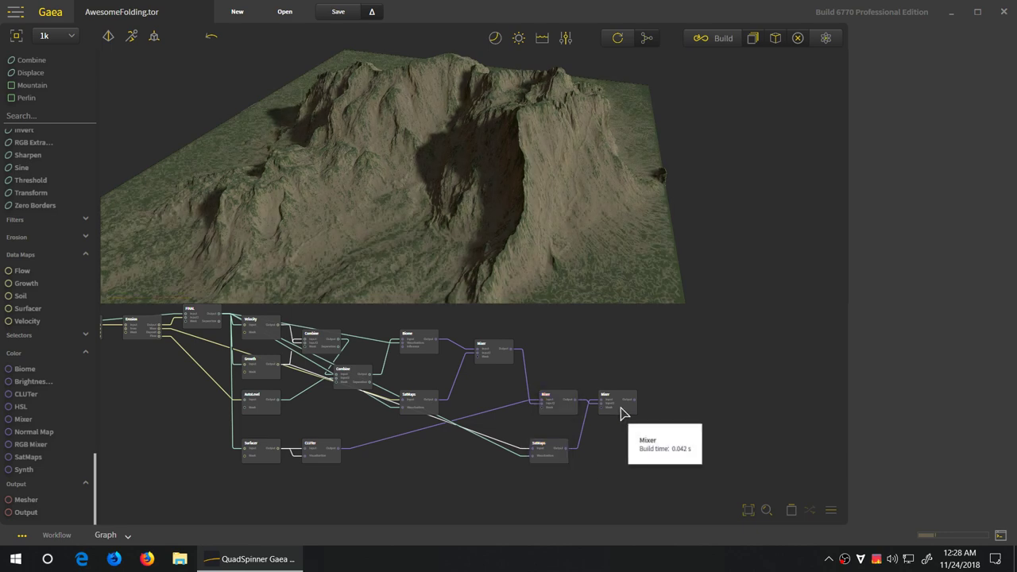
left_click_drag(622, 414, 627, 442)
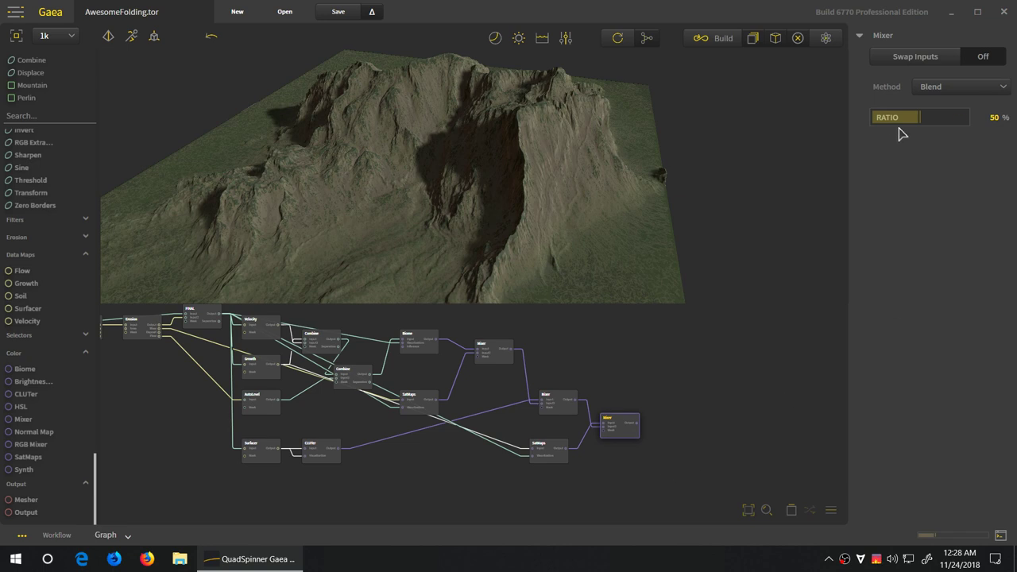
left_click_drag(916, 120, 947, 125)
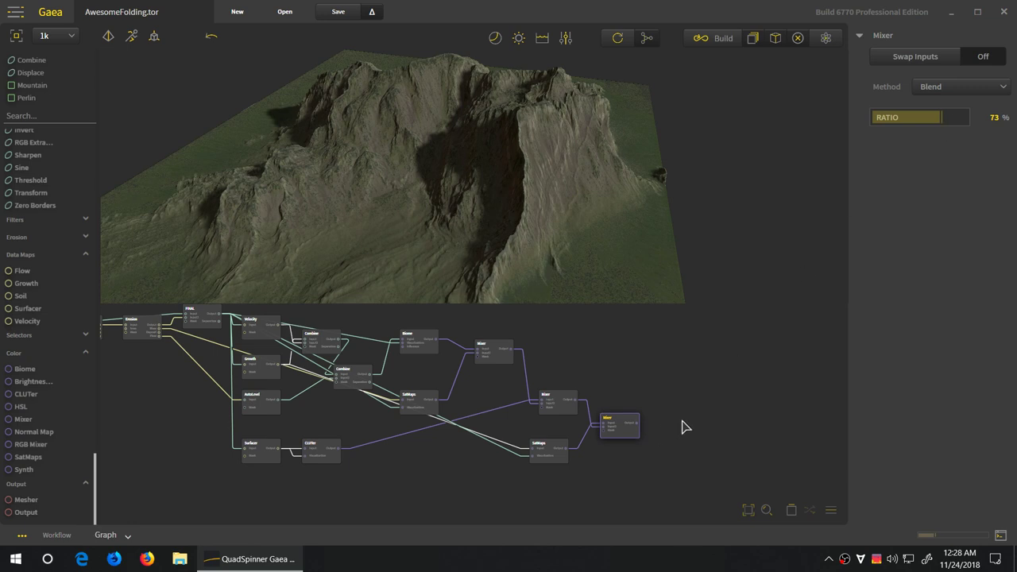
- Combine the Biome node with the last Mixer in the chain through a new Mixer node
middle_click_drag(687, 421, 634, 434)
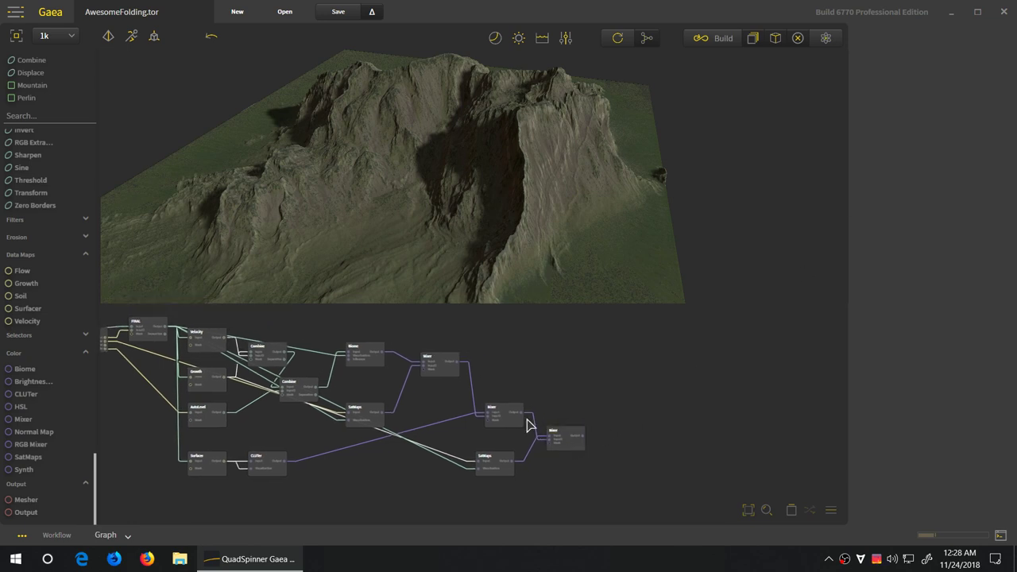
left_click(368, 365)
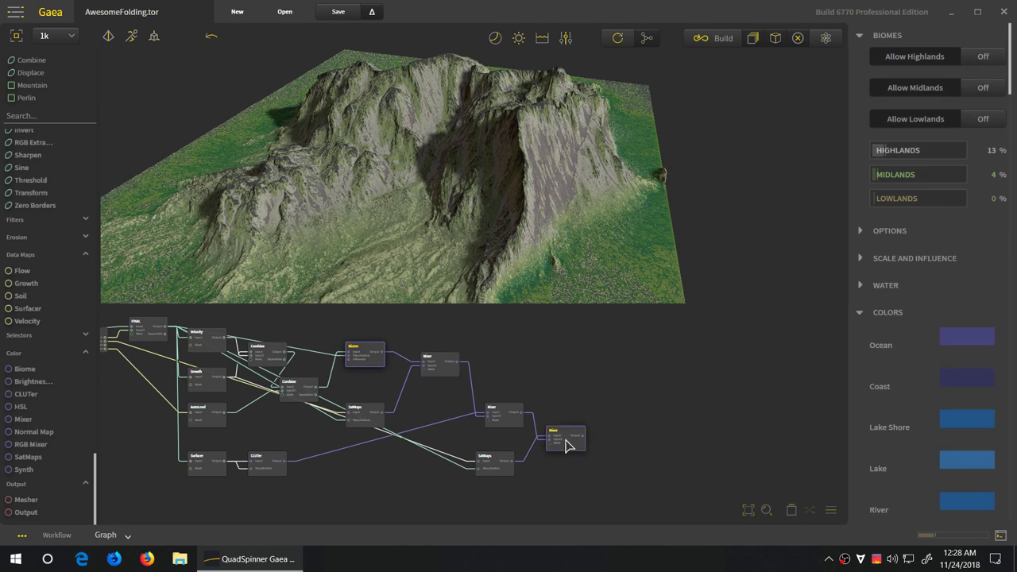
key("ctrl+z")
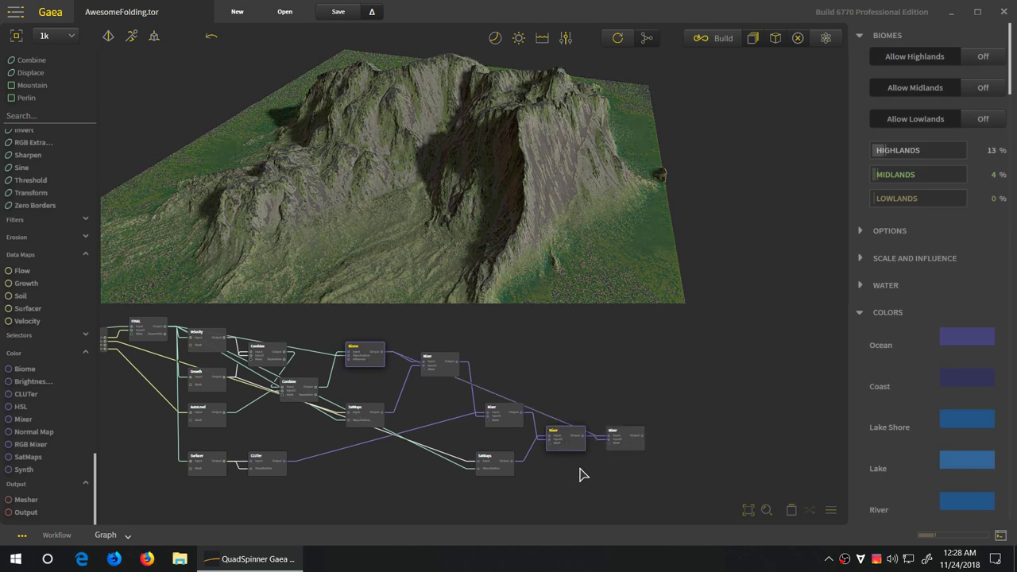
- Set the ratio of the last Mixer node in the chain to 80%
left_click(639, 447)
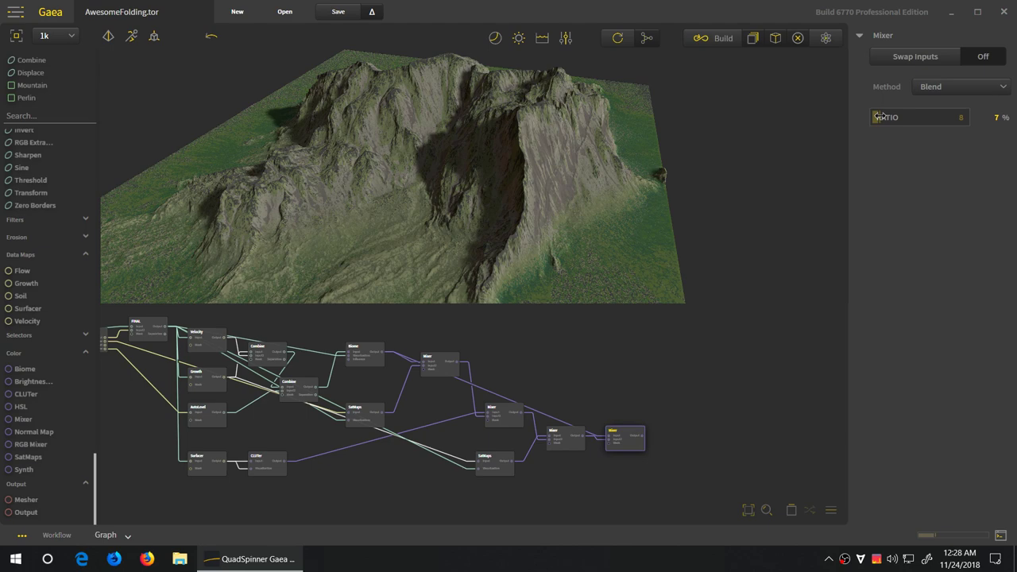
type("3")
key("Return")
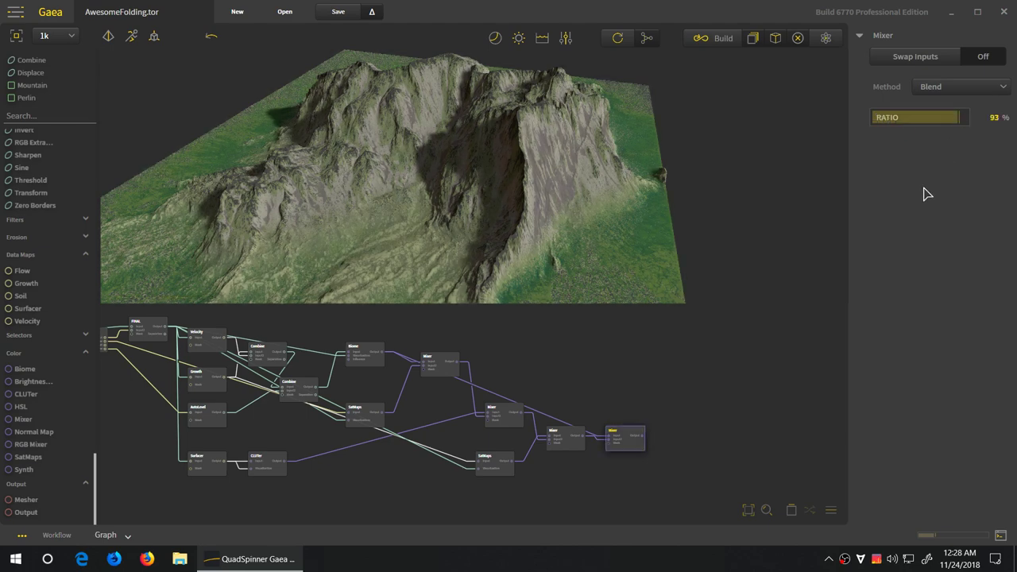
left_click_drag(959, 119, 949, 117)
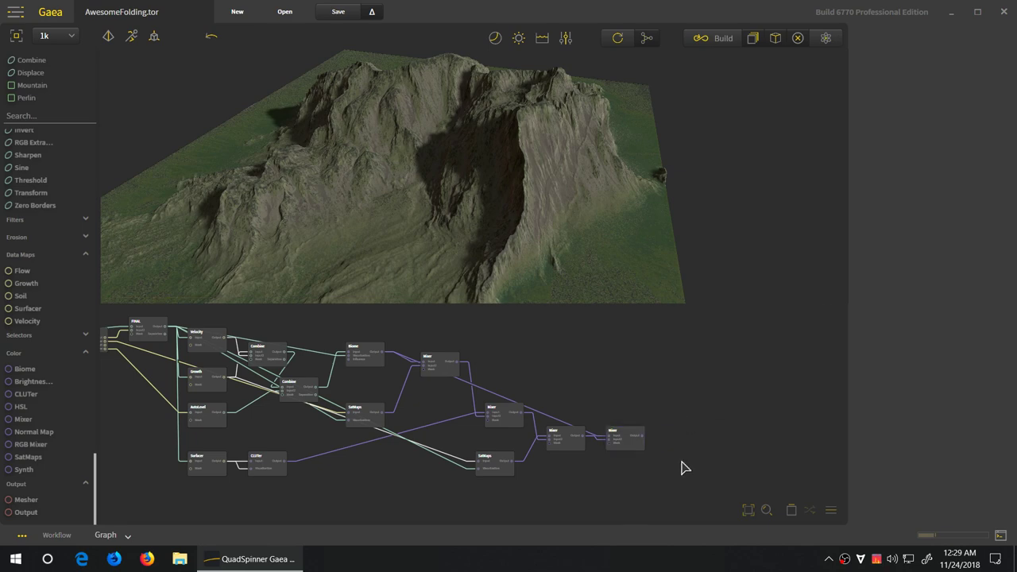
- Raise the brightness of the viewport lighting to 130%
left_click_drag(554, 209, 420, 212)
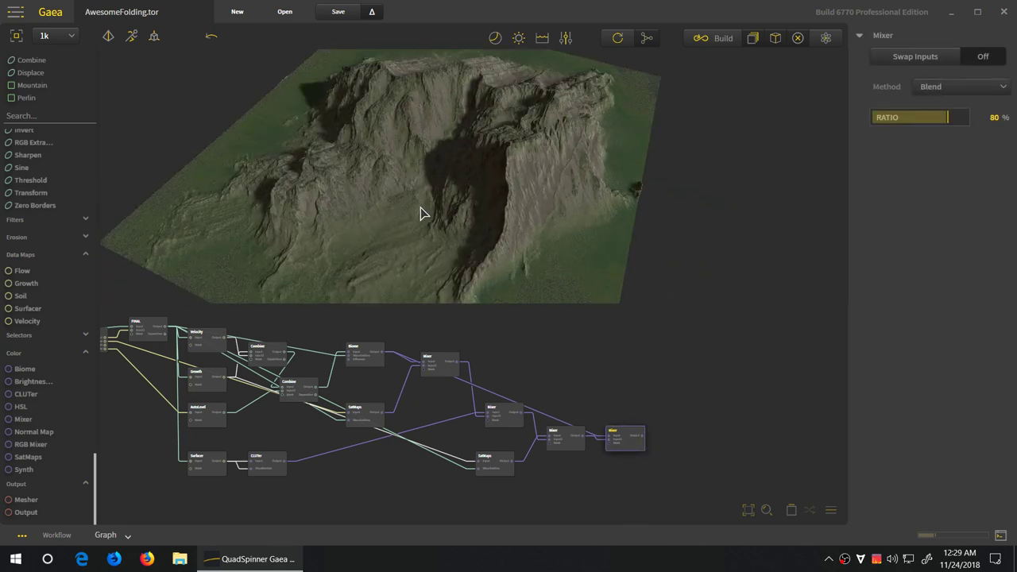
left_click_drag(379, 174, 623, 229)
scroll(622, 228, "down", 3)
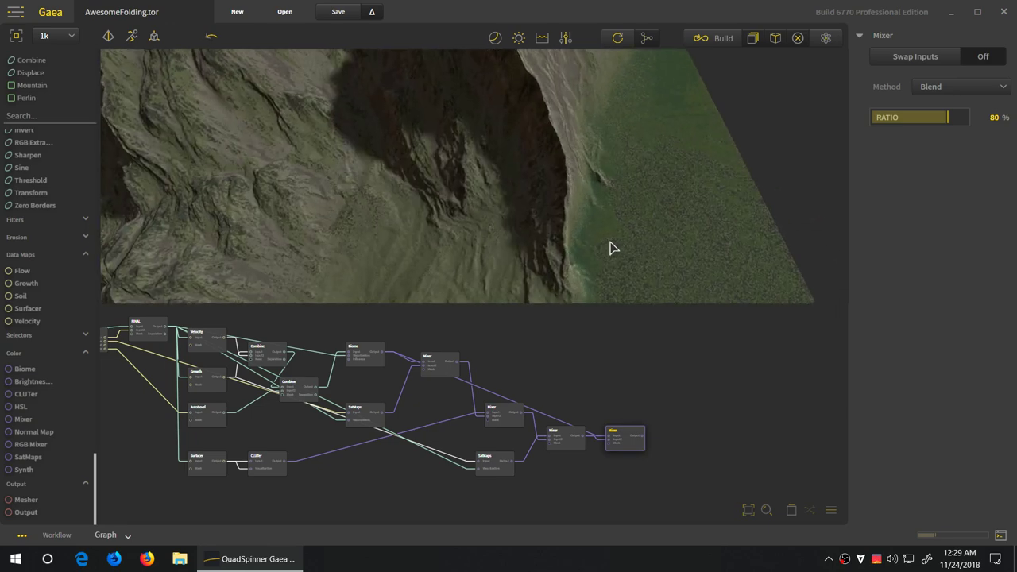
scroll(334, 207, "up", 3)
left_click_drag(334, 207, 341, 275)
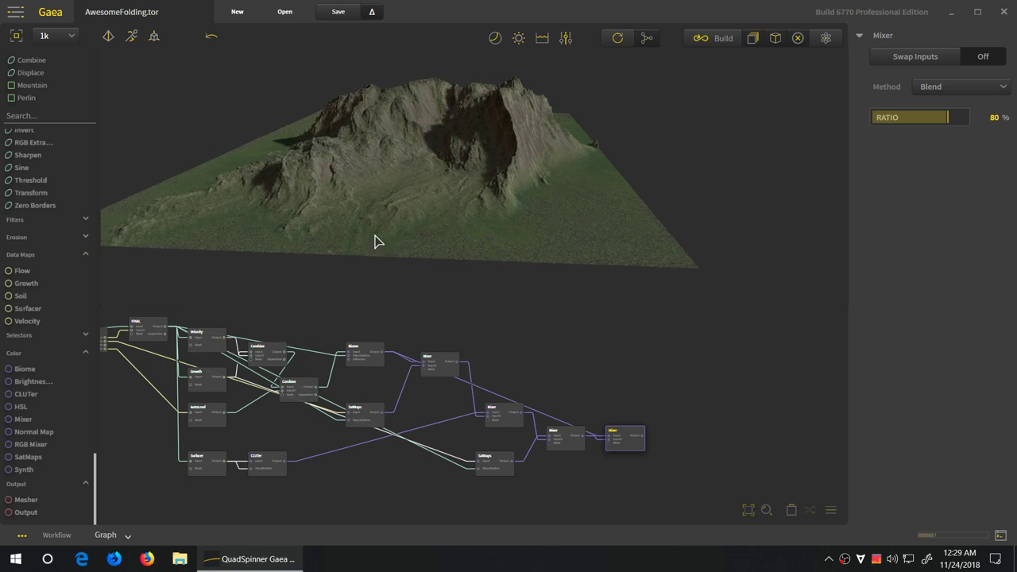
left_click_drag(377, 241, 629, 236)
left_click_drag(512, 260, 486, 209)
left_click(518, 37)
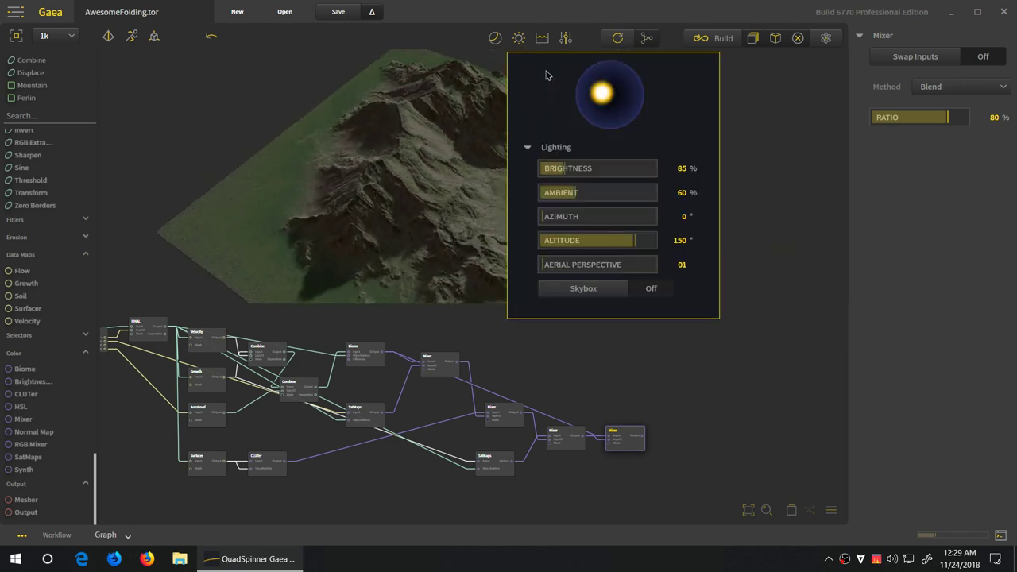
left_click_drag(581, 168, 588, 170)
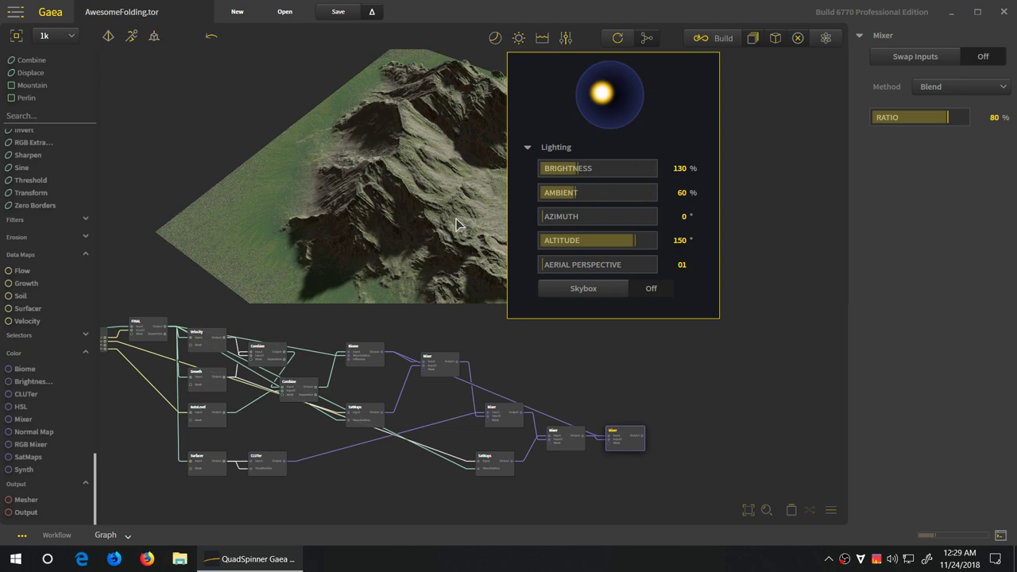
- Shift the sun's position slightly on the lighting sphere to change how light falls on the terrain
scroll(477, 252, "up", 3)
scroll(477, 251, "down", 3)
left_click_drag(477, 251, 336, 257)
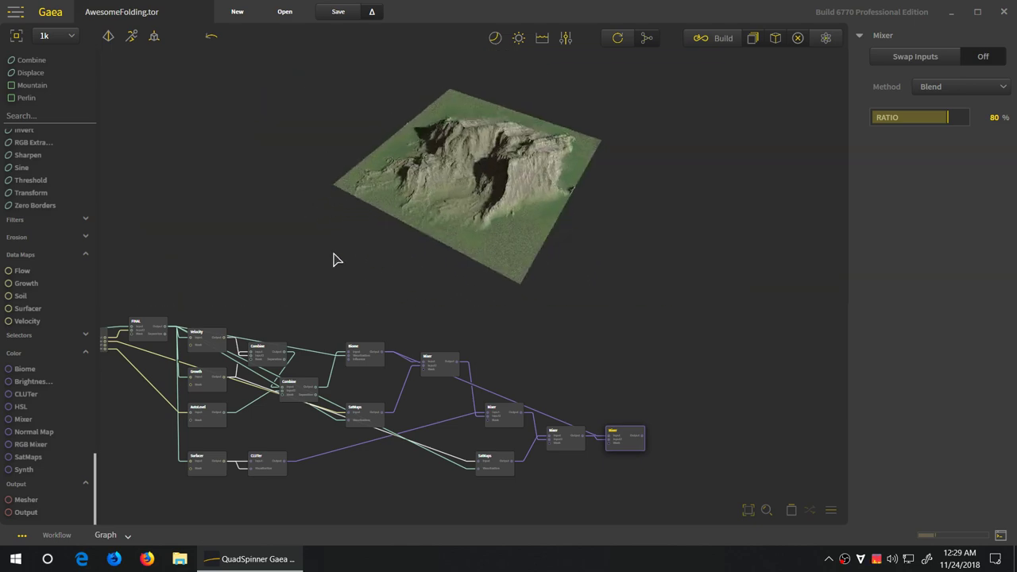
scroll(425, 237, "up", 3)
scroll(425, 237, "down", 3)
left_click_drag(425, 237, 518, 277)
left_click(518, 38)
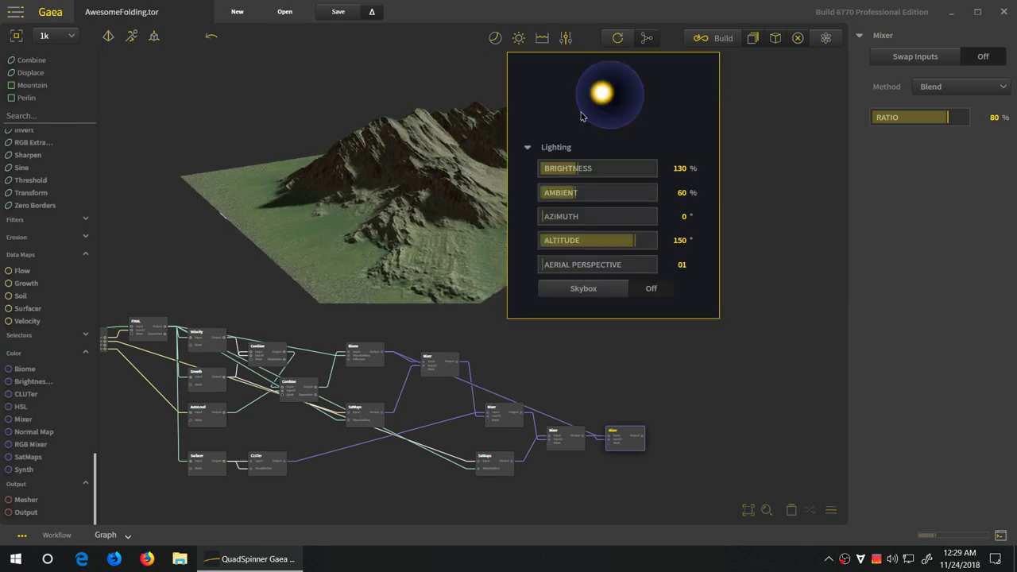
mouse_move(604, 107)
left_mouse_down()
mouse_move(628, 120)
mouse_move(631, 93)
mouse_move(660, 90)
mouse_move(597, 77)
mouse_move(601, 88)
left_mouse_up()
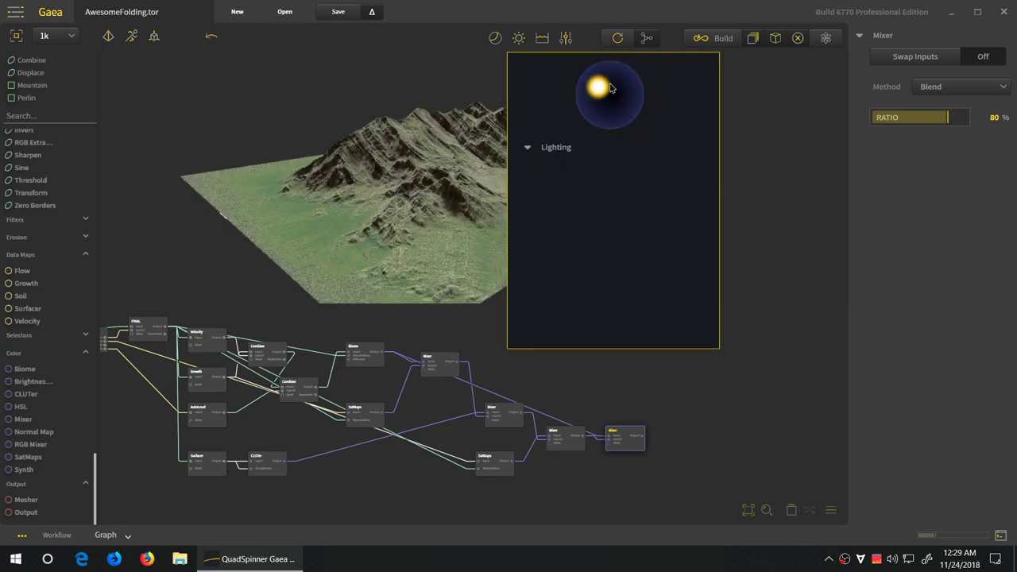
- Inspect the relit terrain from several angles and check the output settings in the Build Manager
left_click_drag(411, 170, 438, 221)
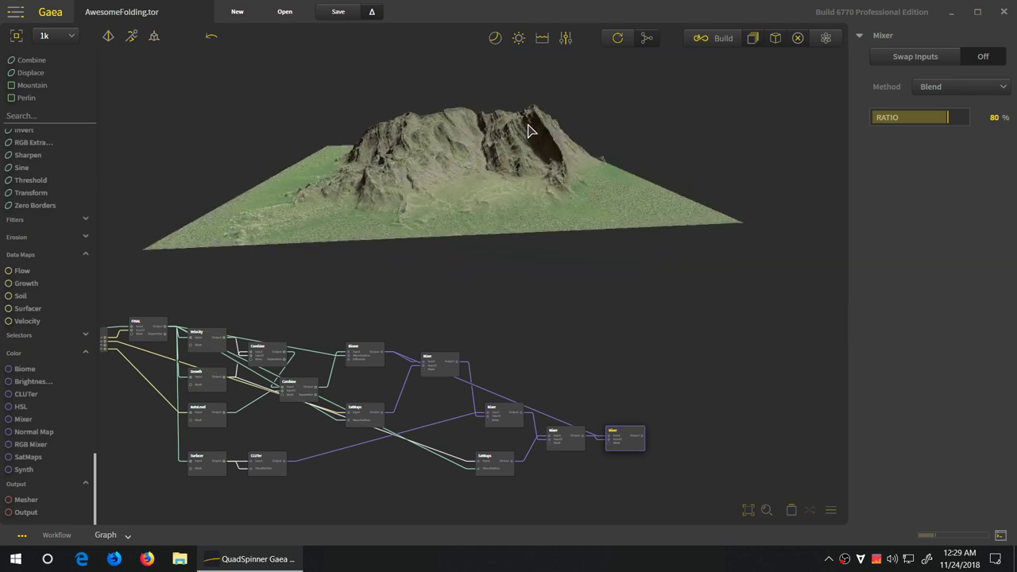
left_click_drag(477, 167, 488, 220)
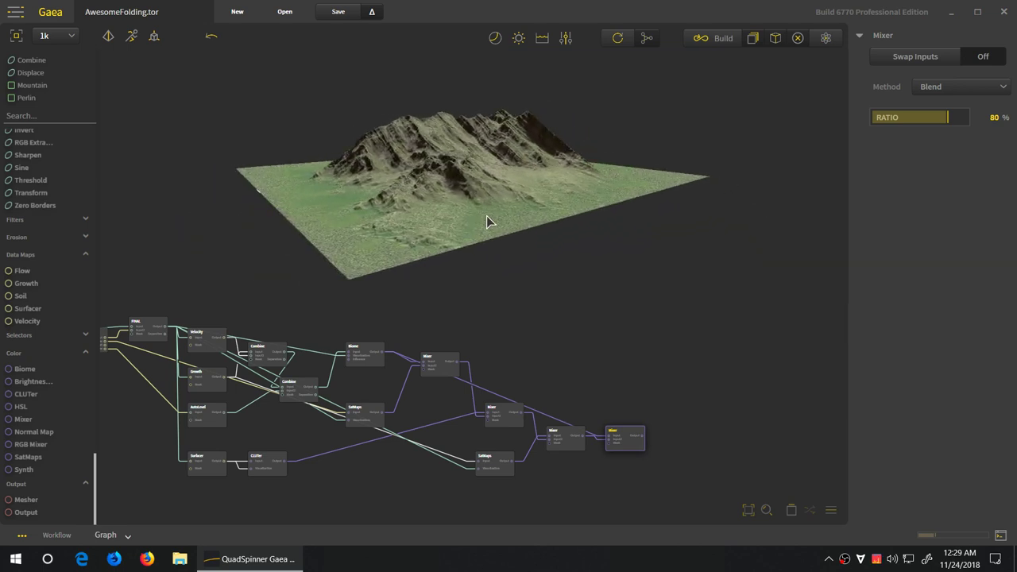
scroll(539, 188, "up", 4)
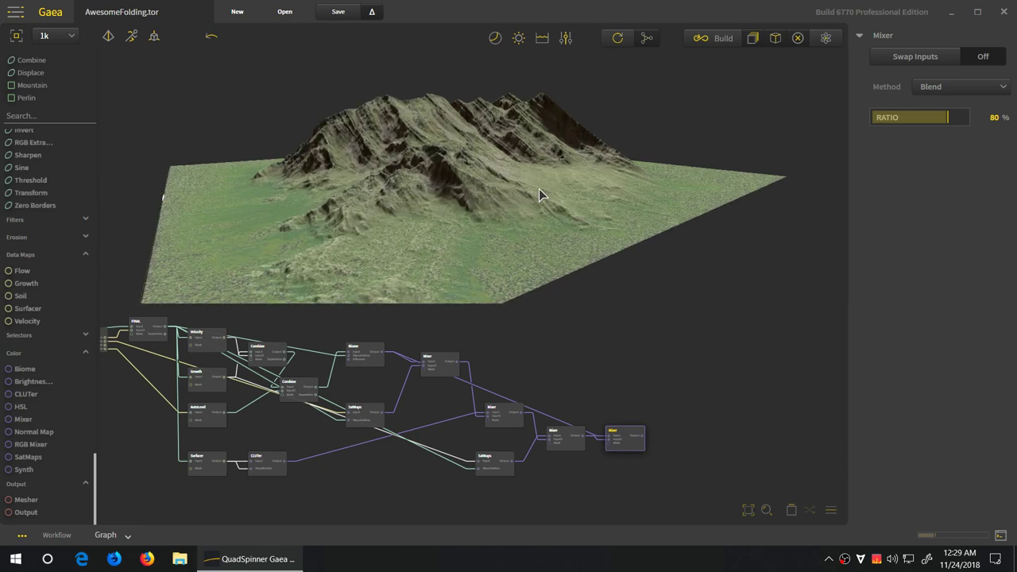
left_click_drag(527, 212, 340, 159)
left_click_drag(443, 194, 602, 235)
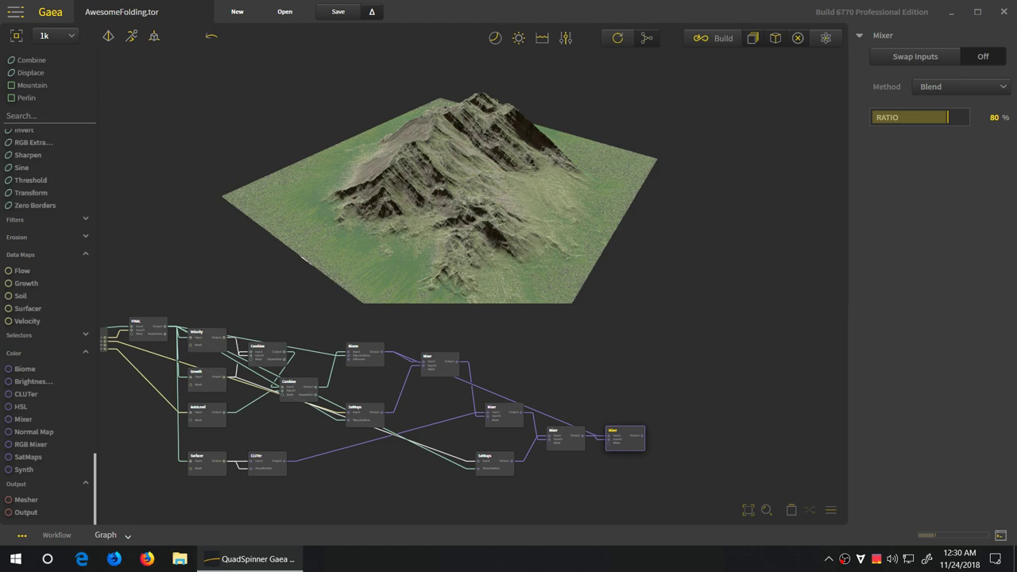
left_click(718, 38)
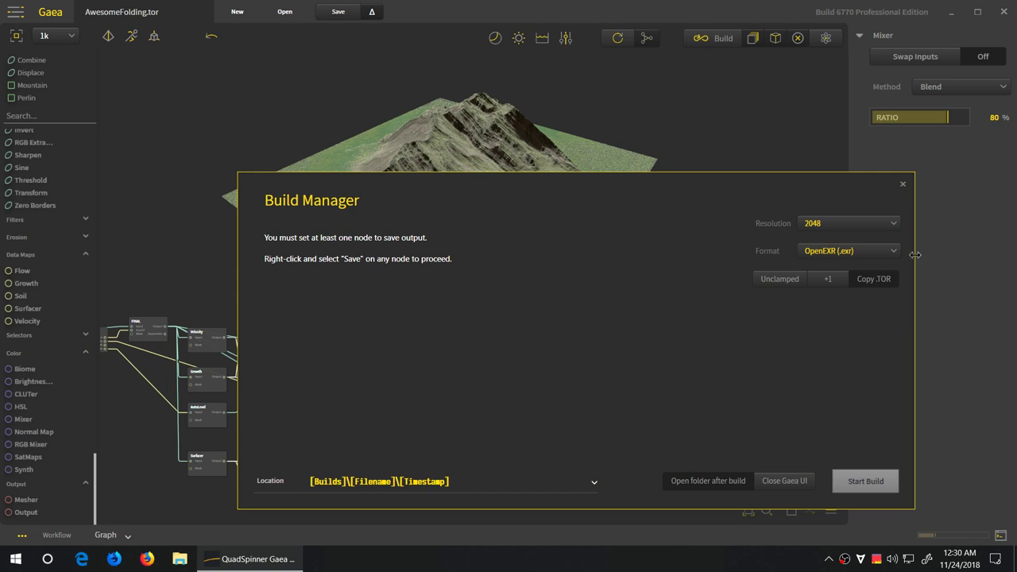
left_click(903, 187)
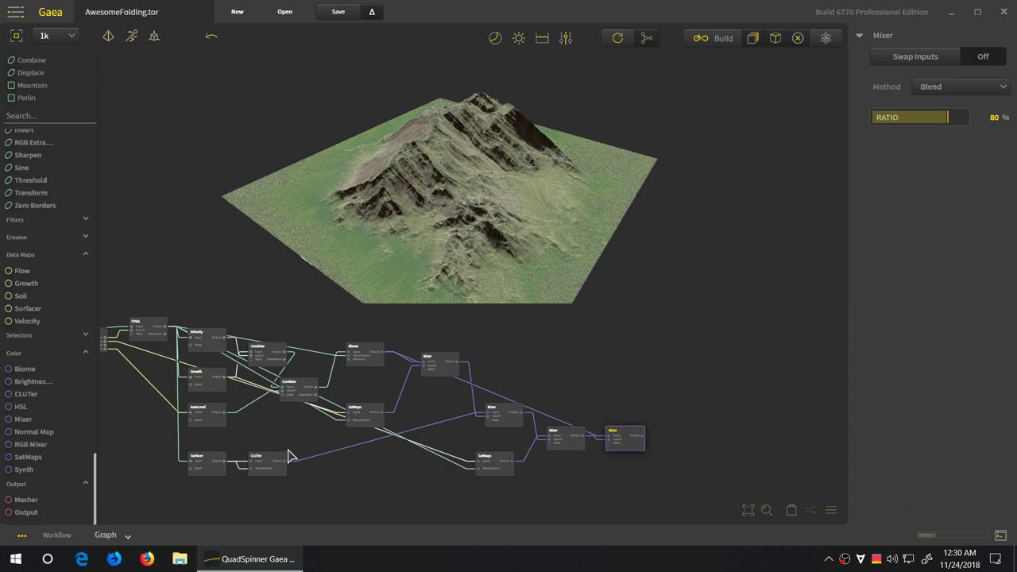
- Write the example command Gaea.Build.exe "C:\MyFolder\Myfile.tor" in the Power User Console without running it
left_click(1002, 535)
left_click_drag(175, 35, 468, 145)
type("Build")
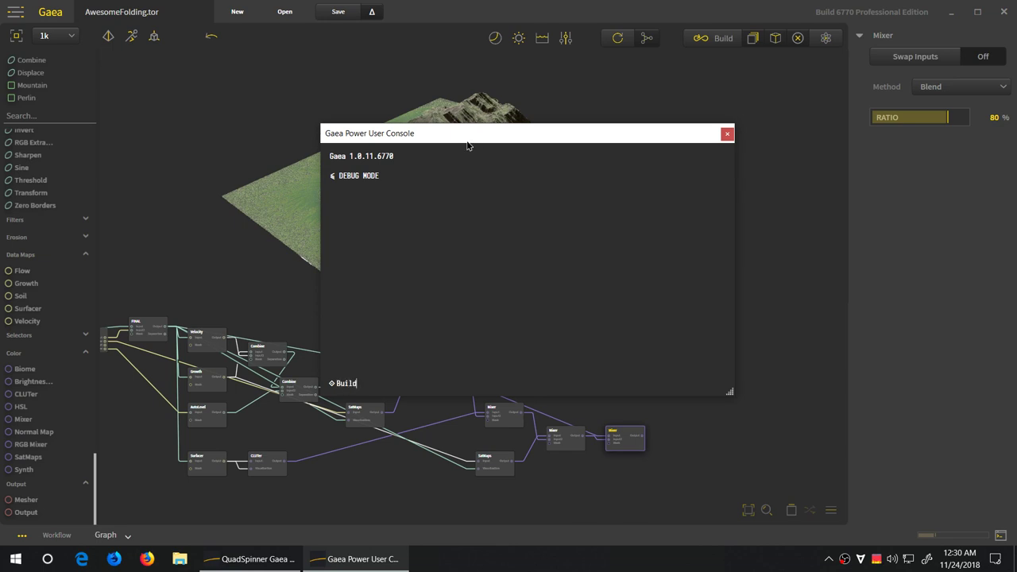
key("BackSpace")
key("BackSpace")
key("BackSpace")
key("BackSpace")
type("Gaea.Build.exe \"C:\\MyFolder\\Myfile.tor")
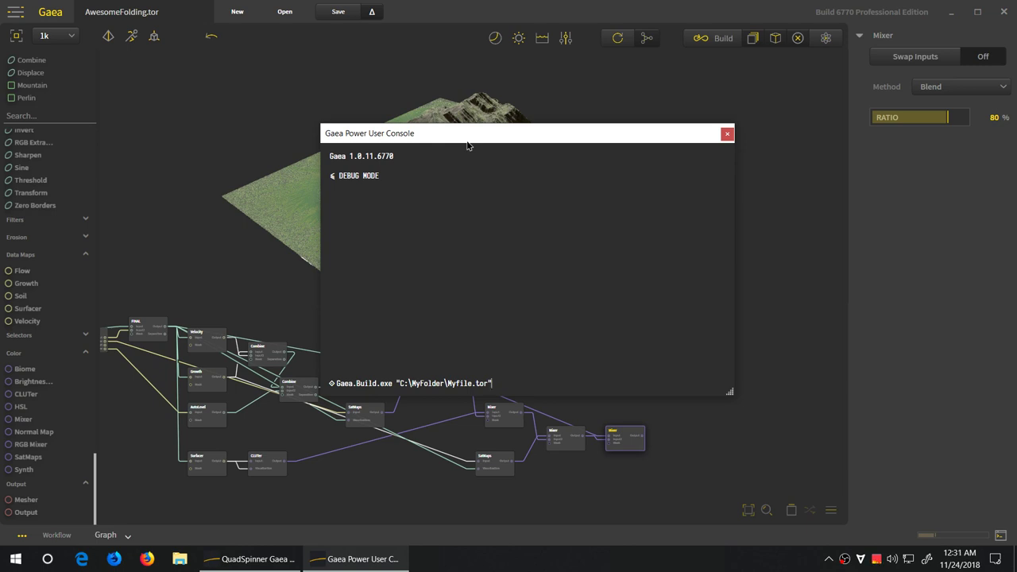
left_click(878, 184)
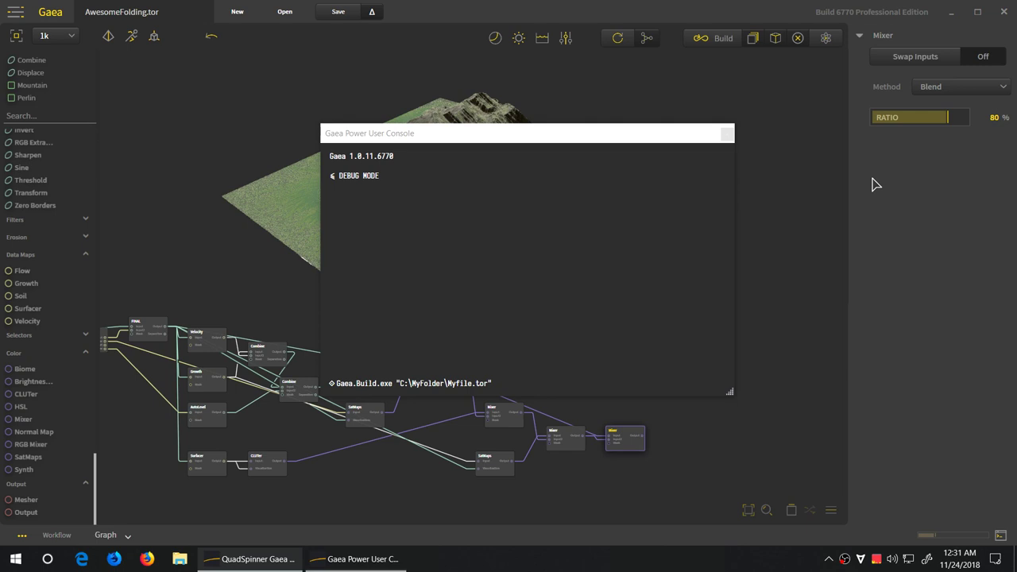
- Close the Power User Console and review the Build Manager's resolution, format and location options
left_click(704, 37)
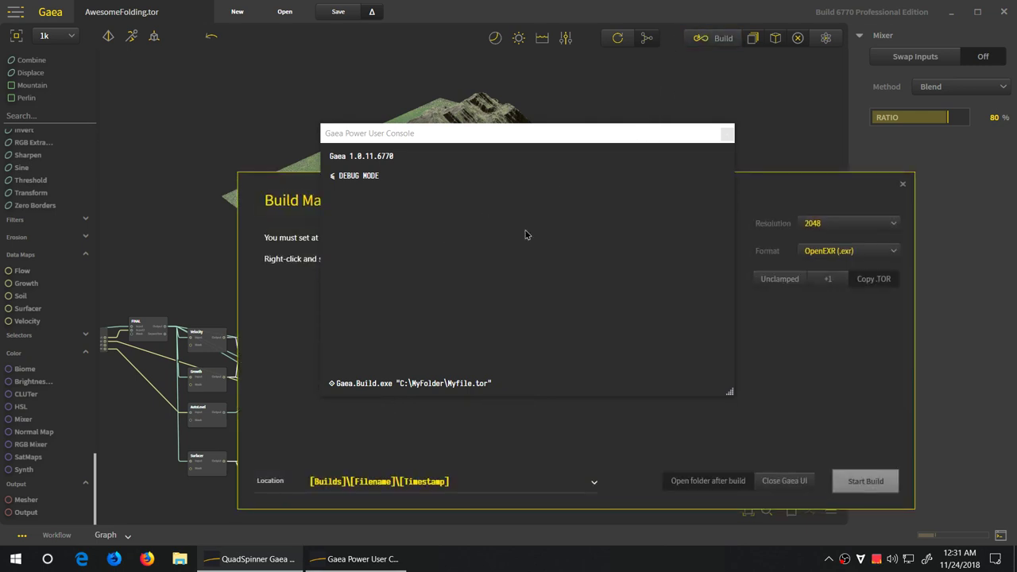
left_click(902, 183)
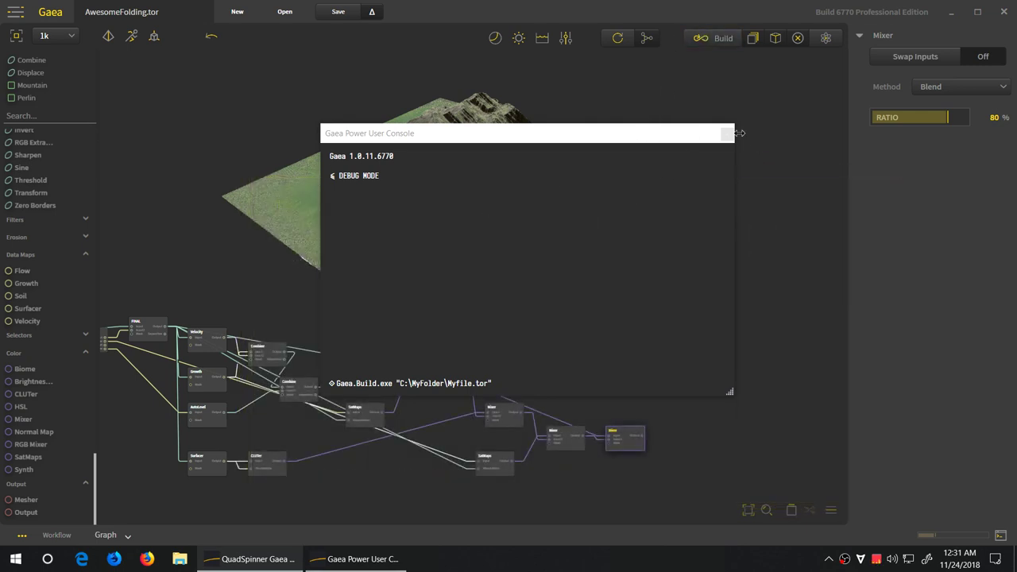
left_click(727, 134)
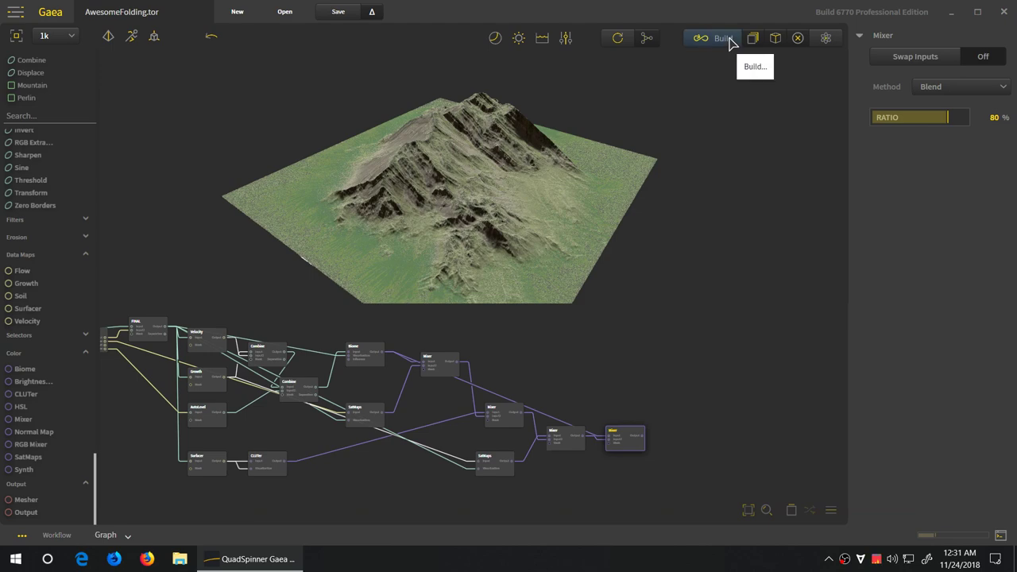
left_click(728, 38)
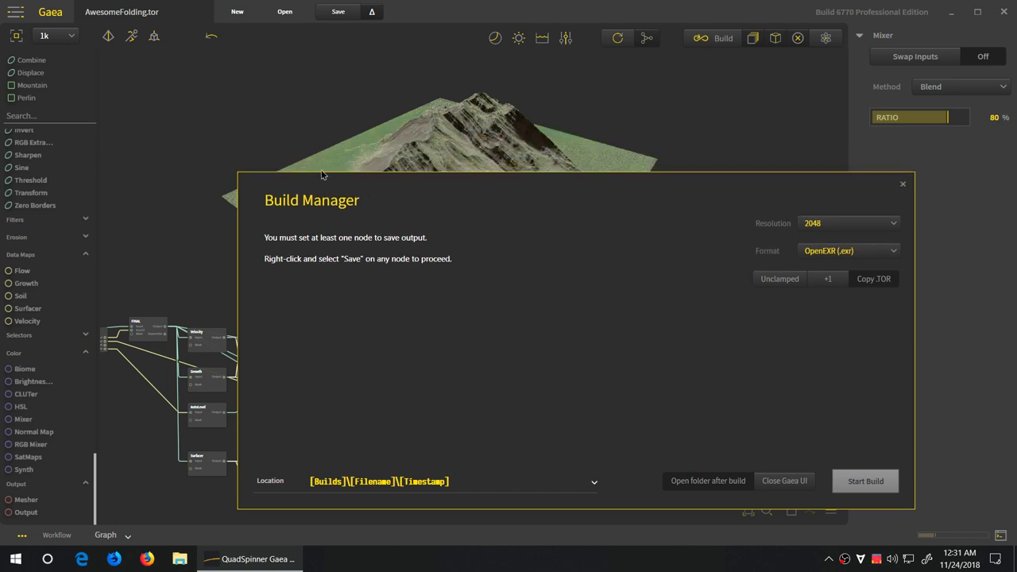
left_click(903, 184)
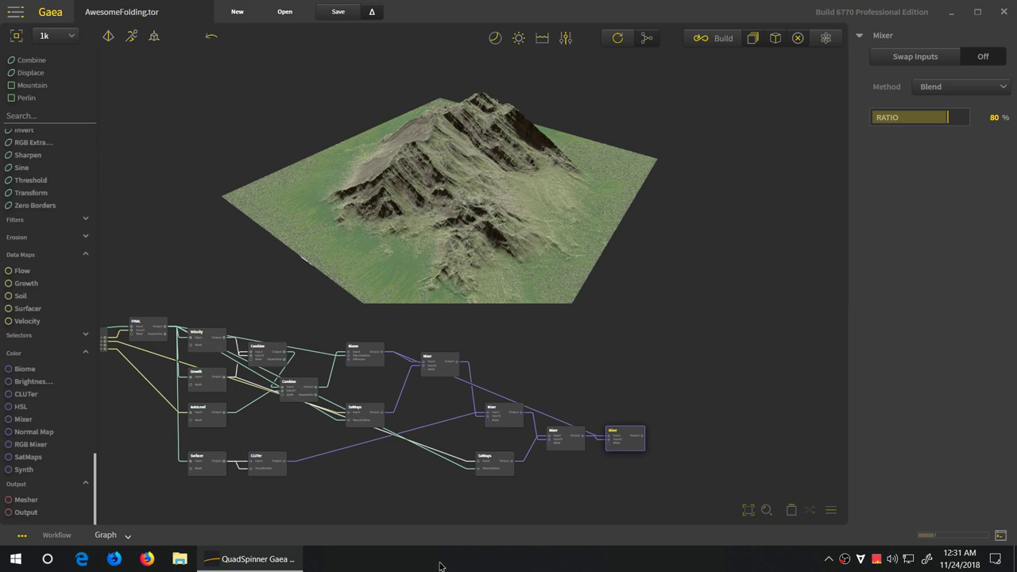
- Save the finished terrain project as an incremental copy
middle_click_drag(384, 490, 553, 477)
middle_click_drag(250, 411, 436, 467)
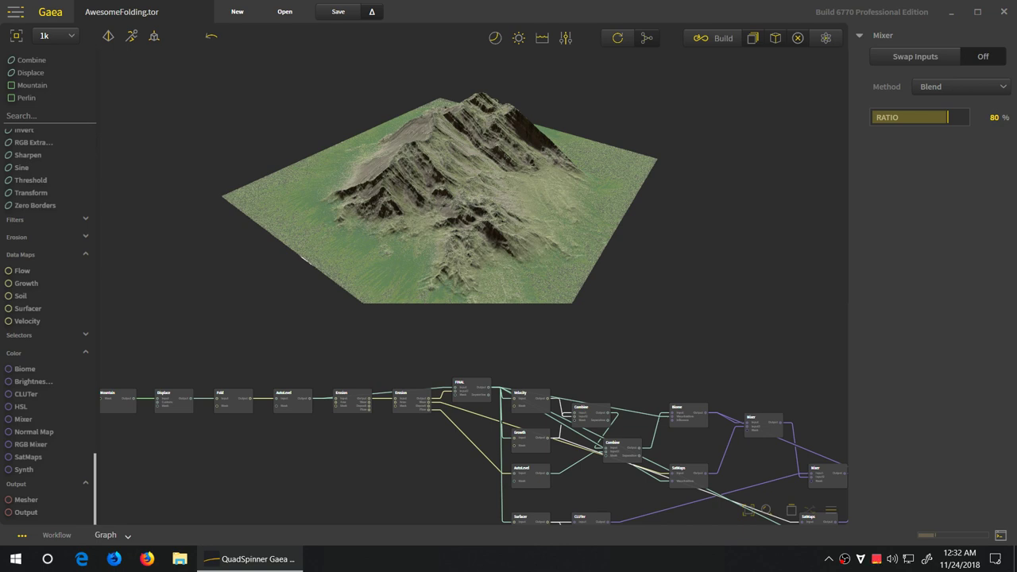
left_click_drag(761, 192, 430, 254)
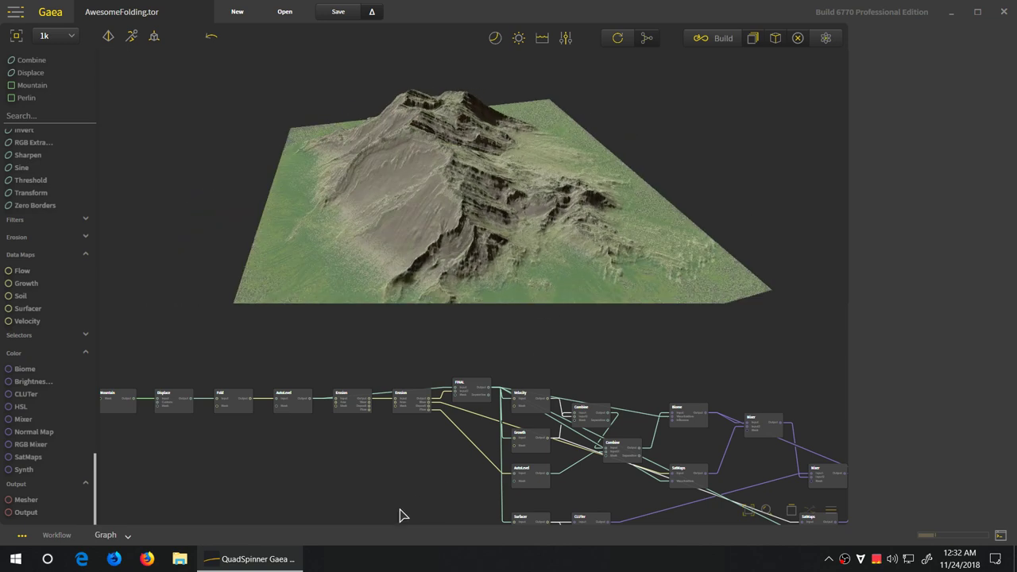
scroll(414, 486, "down", 2)
scroll(401, 469, "down", 1)
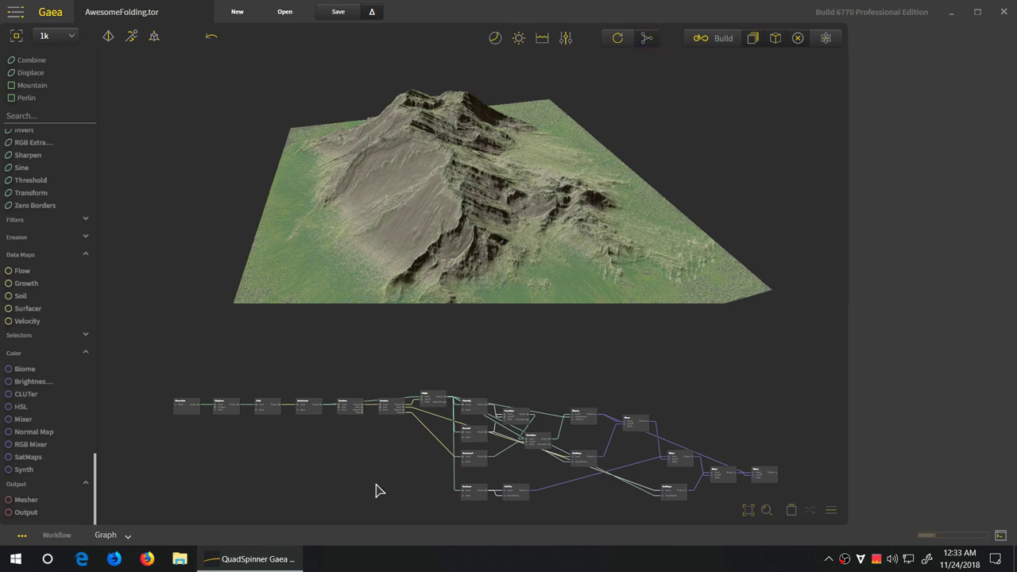
left_click(375, 13)
- Open the recent terrain file niceMountain-001.tor
left_click(16, 12)
mouse_move(92, 101)
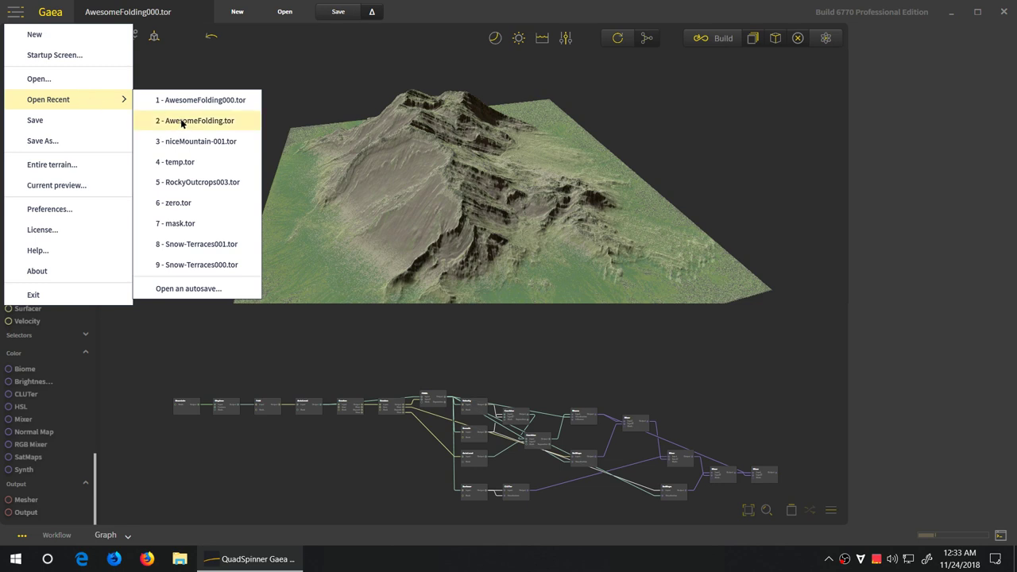
left_click(195, 120)
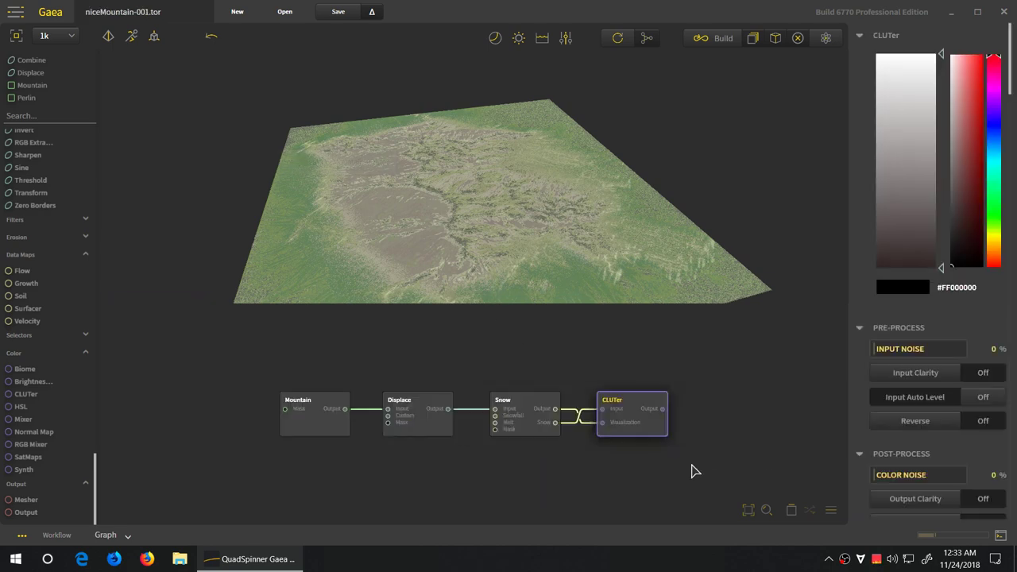
- Preview the Mountain and Displace nodes and set the lighting brightness to 75%
left_click(533, 429)
left_click(661, 424)
left_click(334, 424)
left_click(432, 439)
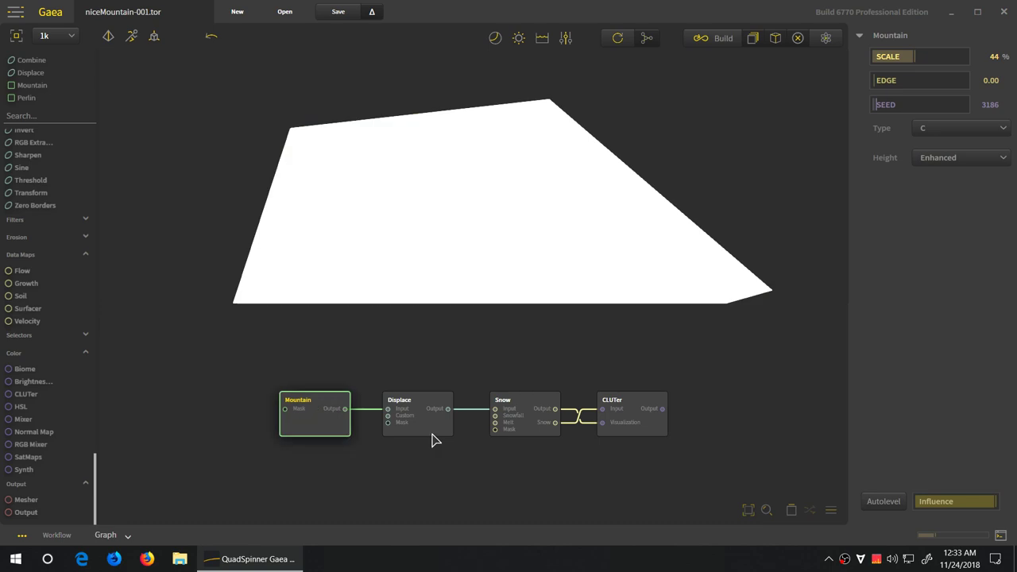
left_click(519, 37)
left_click(575, 194)
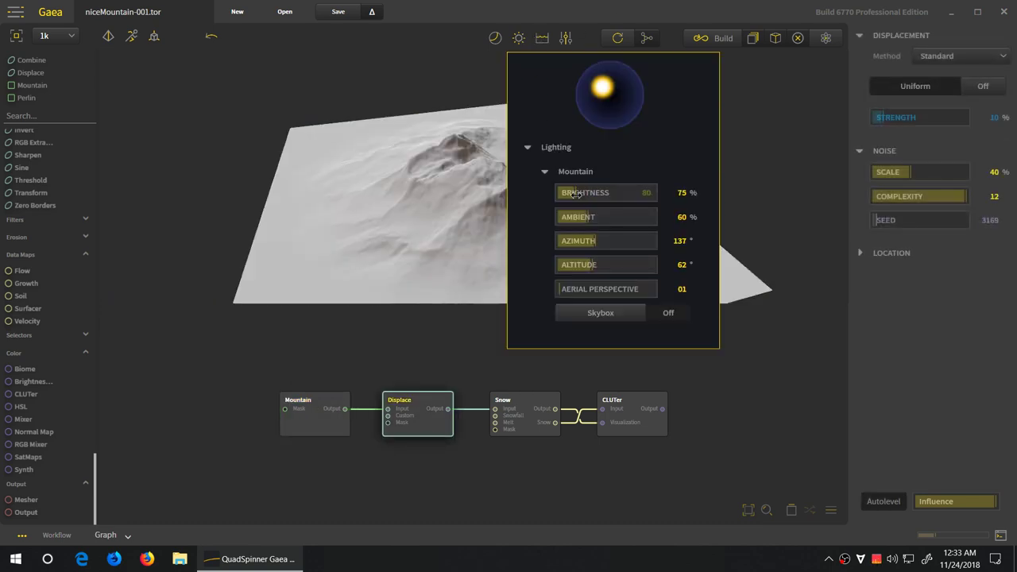
- Build the Snow node and preview the CLUTer coloring on the snowy mountain
left_click(392, 286)
left_click_drag(393, 286, 342, 278)
left_click(524, 401)
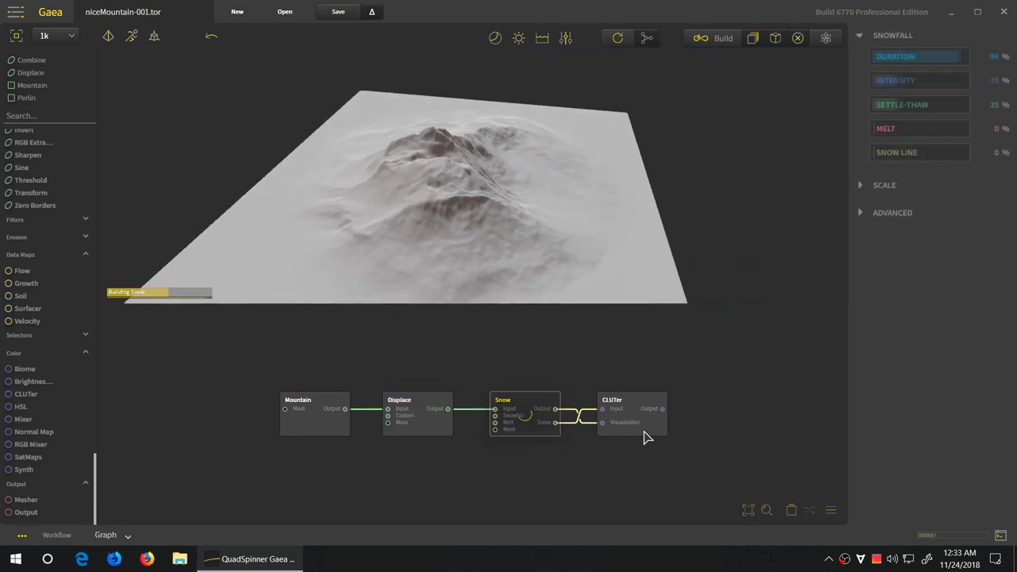
left_click(645, 437)
left_click_drag(506, 189, 421, 216)
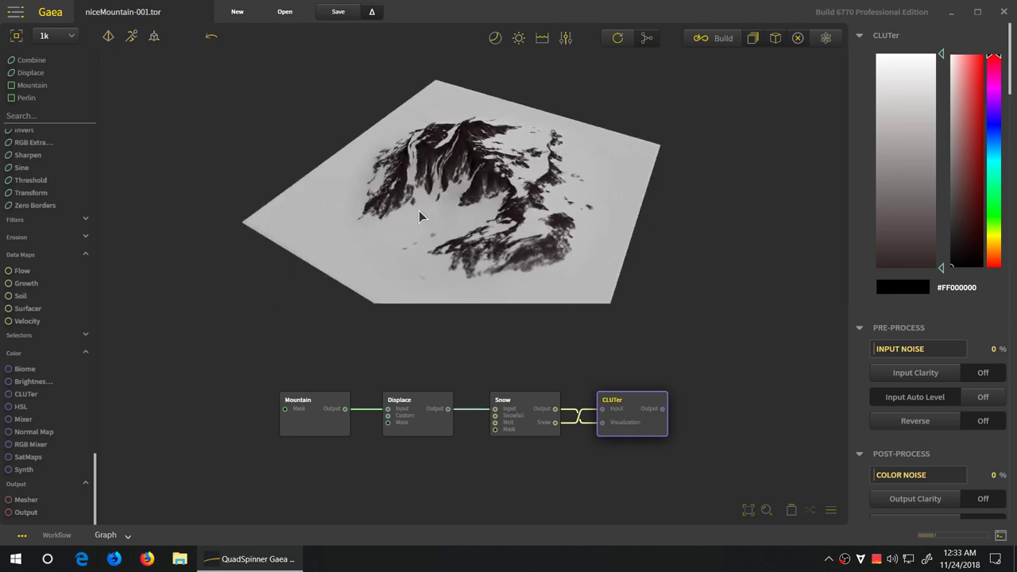
- Mutate the terrain to randomize the seed values across every node
left_click(657, 41)
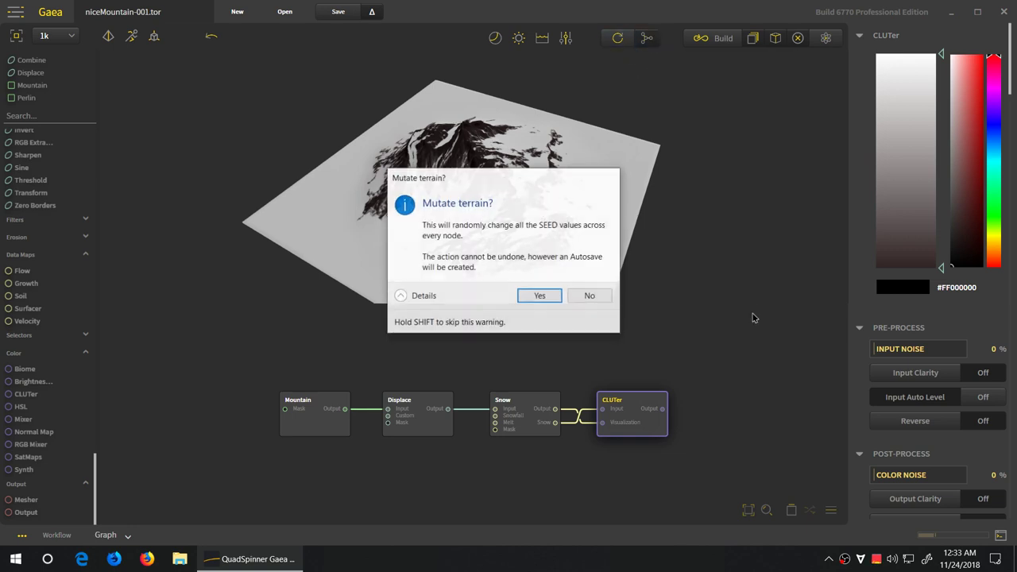
left_click(544, 298)
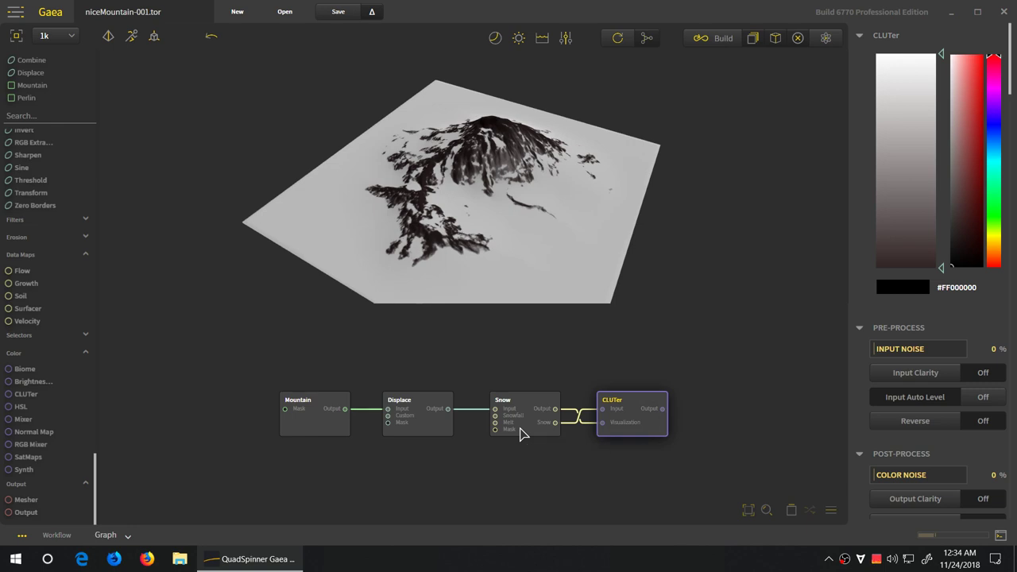
- Review the Build Manager's options for resolution, format and output location, and close it without building
left_click(716, 38)
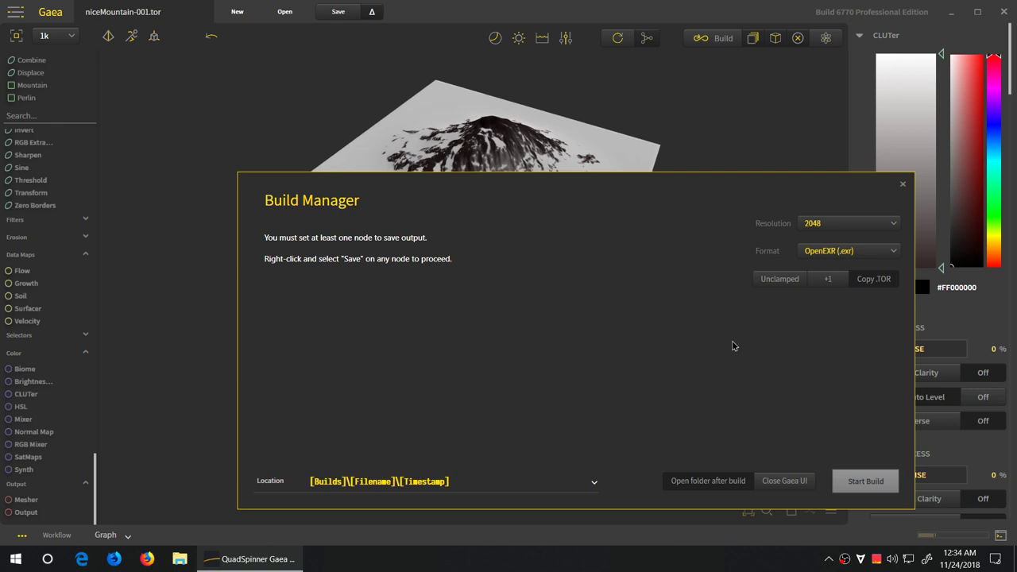
left_click(903, 183)
- Delete the Snow and CLUTer nodes from the graph
left_click(561, 476)
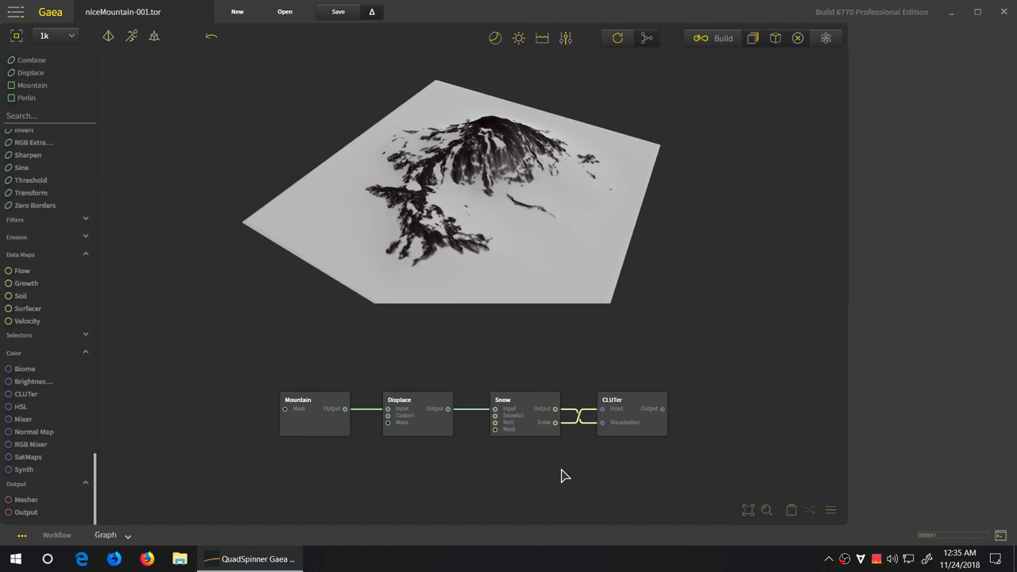
left_click(535, 433)
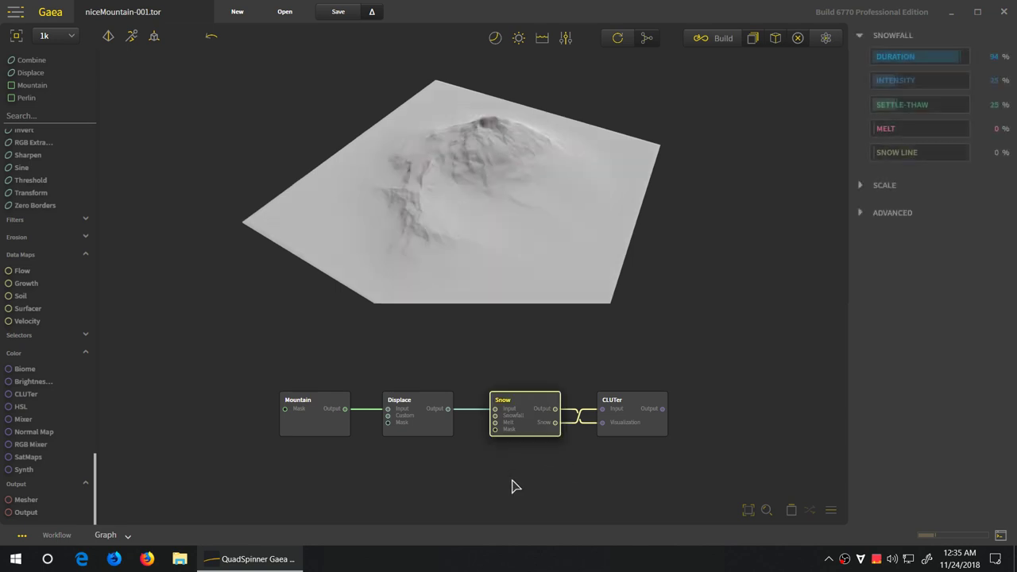
left_click_drag(481, 366, 759, 468)
key("Delete")
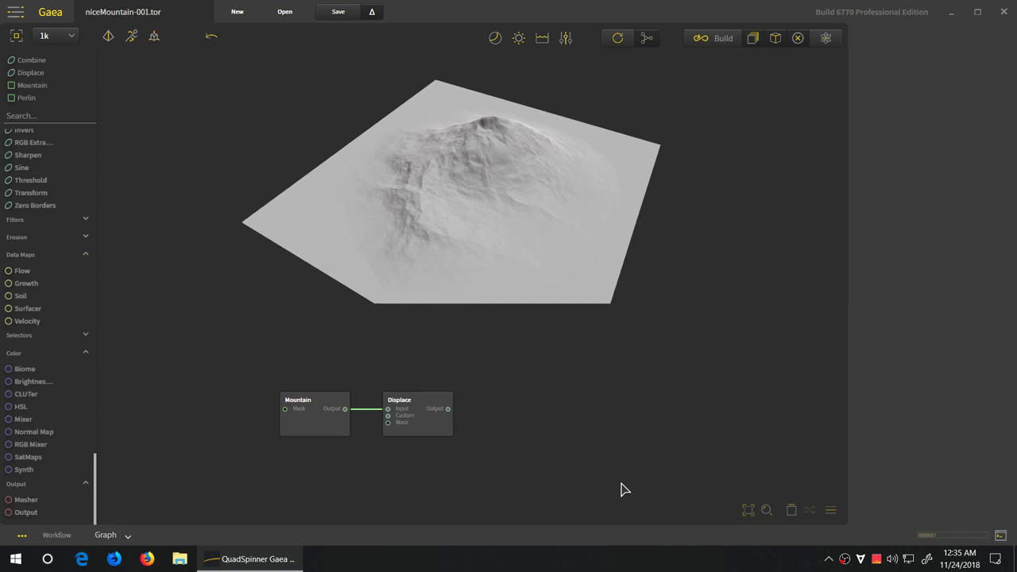
- Add a Mask node from the Selectors, connect it to the Displace output, and place it beside the Displace node
left_click(421, 425)
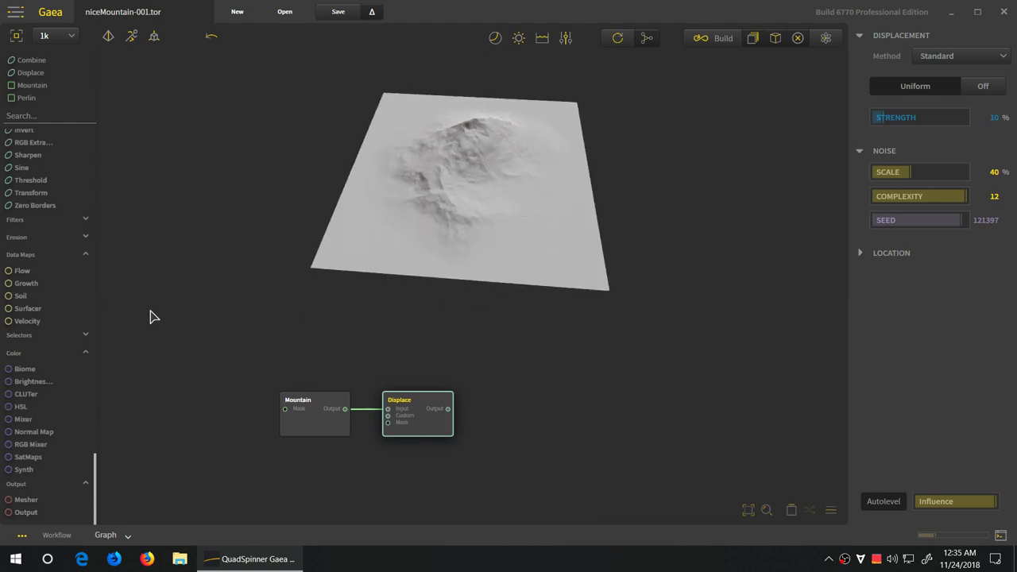
scroll(74, 250, "up", 10)
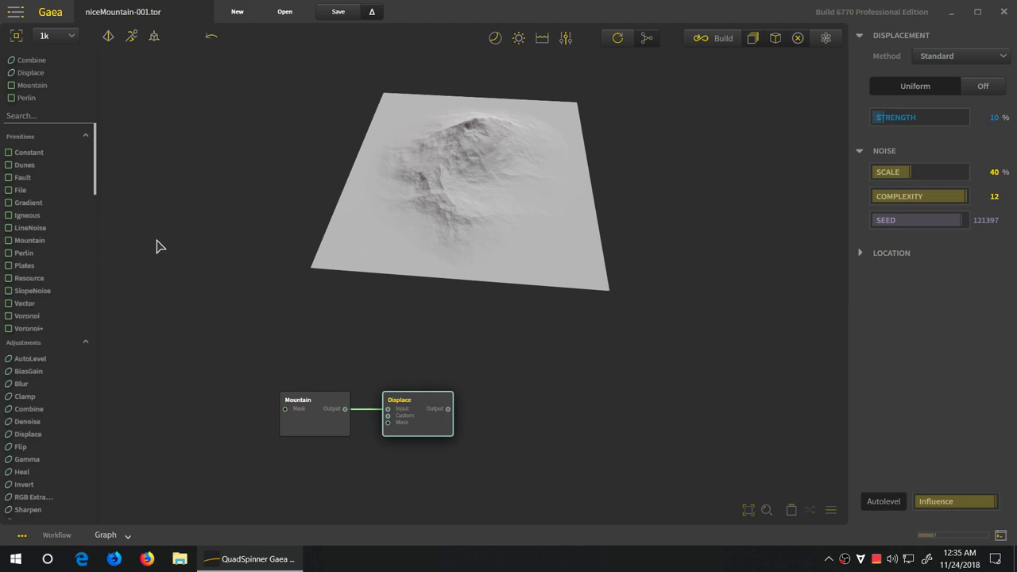
scroll(67, 405, "down", 3)
scroll(67, 405, "down", 5)
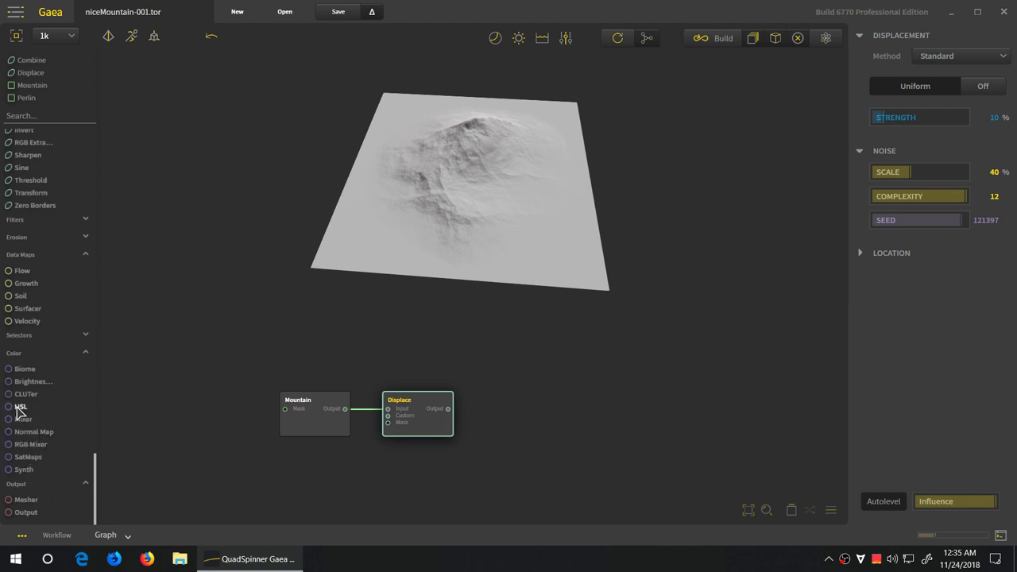
left_click(29, 336)
mouse_move(22, 389)
left_mouse_down()
mouse_move(653, 407)
mouse_move(466, 420)
mouse_move(449, 409)
left_mouse_up()
left_click_drag(511, 445, 555, 451)
- Paint a winding path across the whole terrain in the Mask node, using brush size 11 and feathering 0
left_click(421, 433)
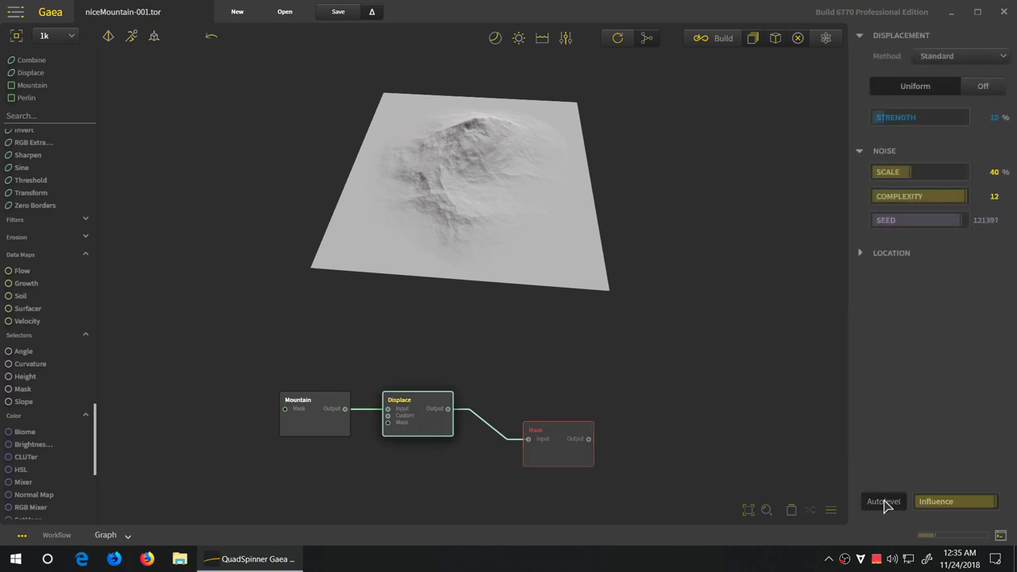
left_click(545, 451)
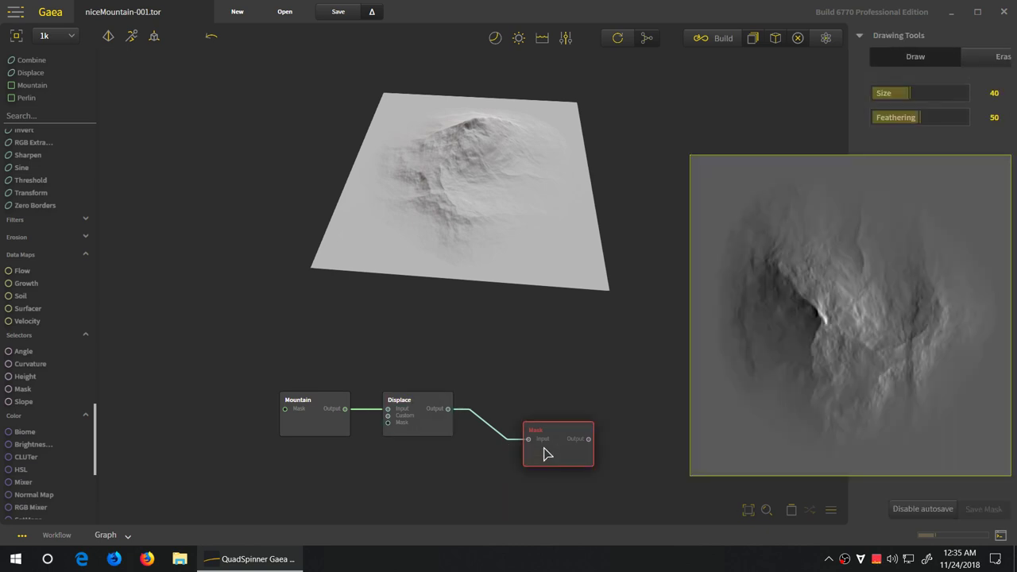
left_click(894, 118)
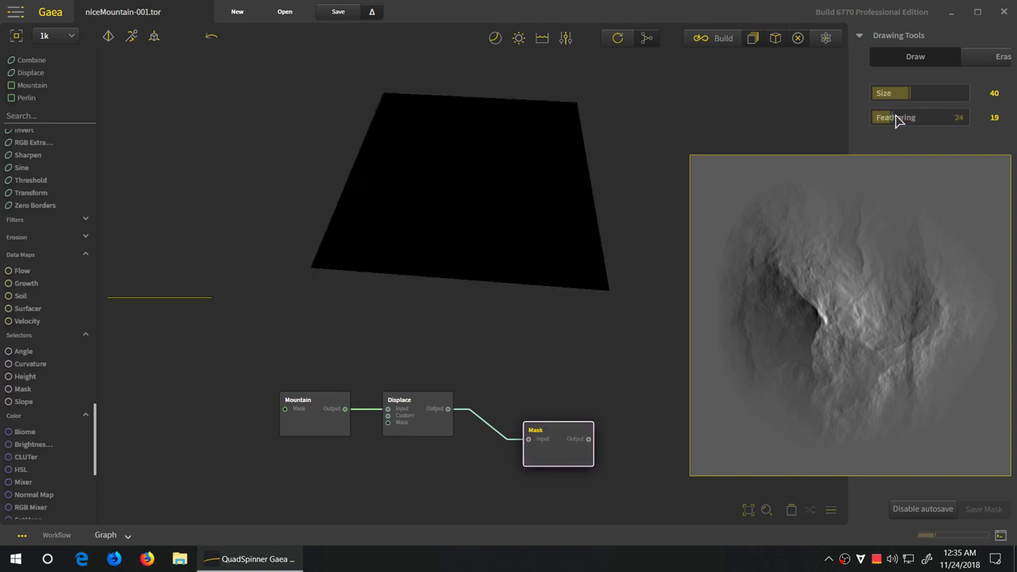
mouse_move(866, 114)
left_mouse_down()
mouse_move(845, 159)
mouse_move(786, 131)
left_mouse_up()
left_click(883, 95)
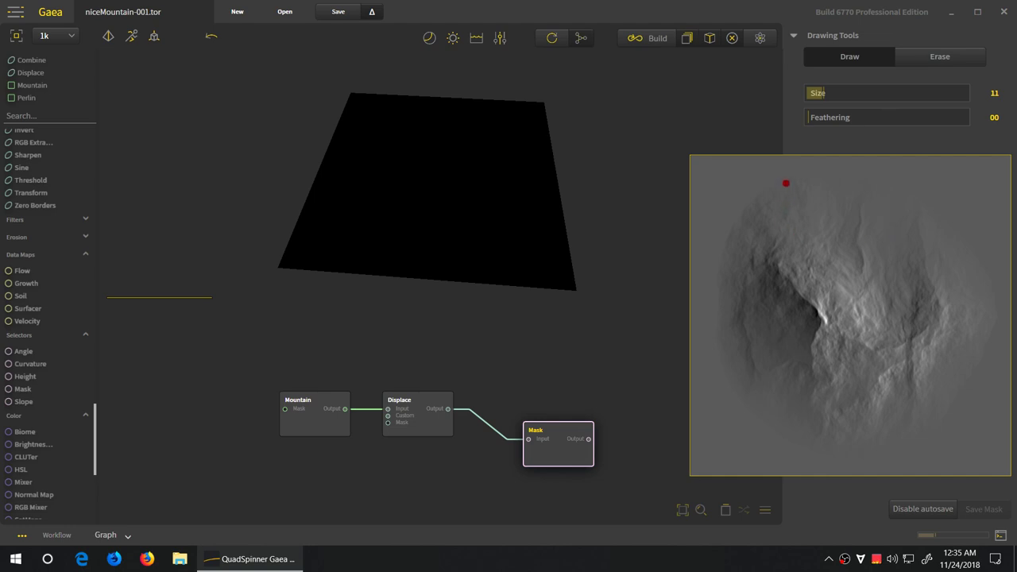
left_click_drag(785, 178, 797, 231)
mouse_move(818, 278)
left_mouse_down()
mouse_move(833, 305)
mouse_move(812, 348)
mouse_move(823, 381)
mouse_move(868, 389)
mouse_move(939, 327)
mouse_move(986, 330)
mouse_move(984, 439)
left_mouse_up()
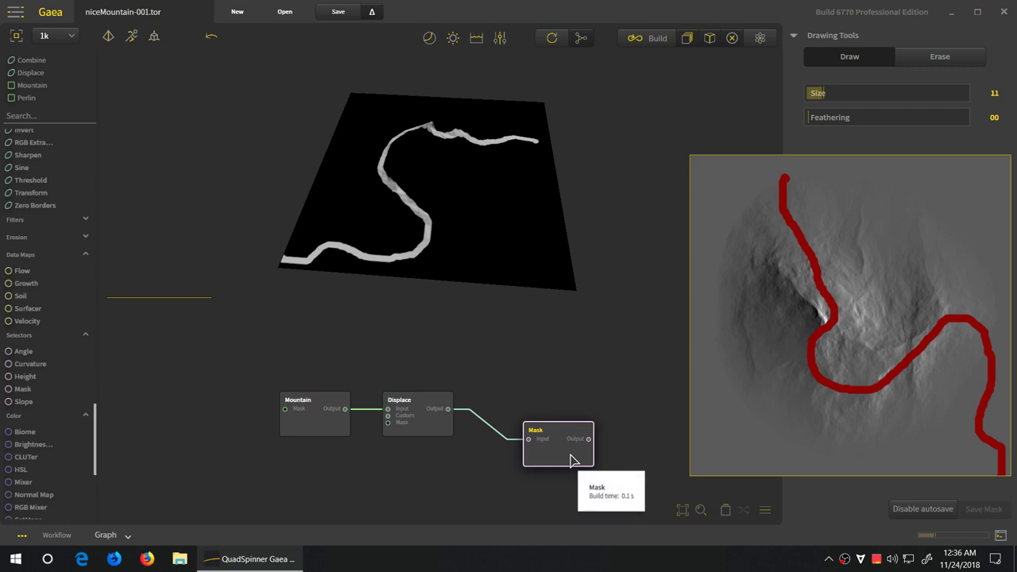
- Add a Combine node with the Displace output feeding both inputs and the Mask output feeding its mask
middle_click_drag(552, 442, 338, 461)
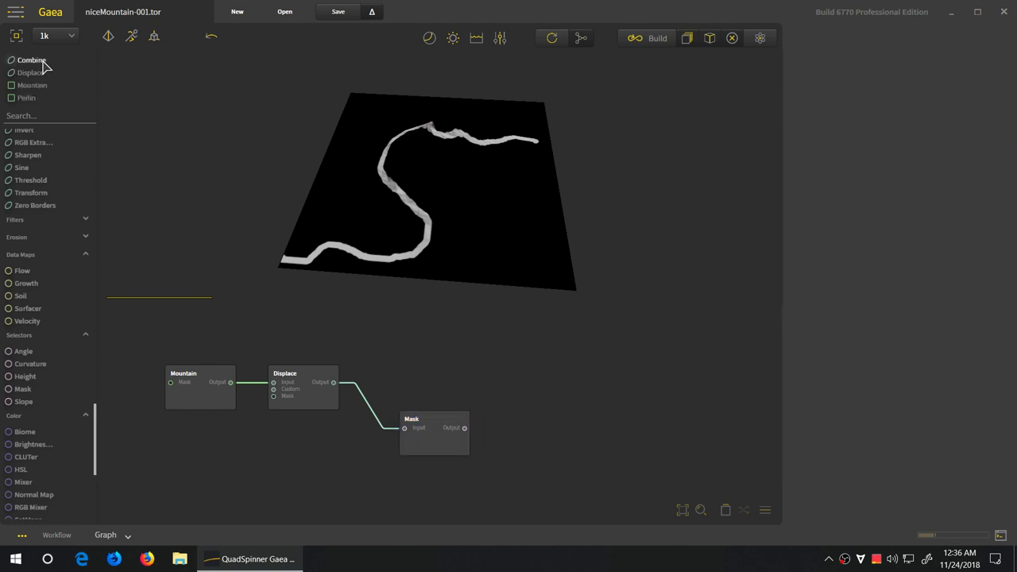
mouse_move(31, 60)
left_mouse_down()
mouse_move(574, 391)
mouse_move(556, 437)
mouse_move(333, 383)
left_mouse_up()
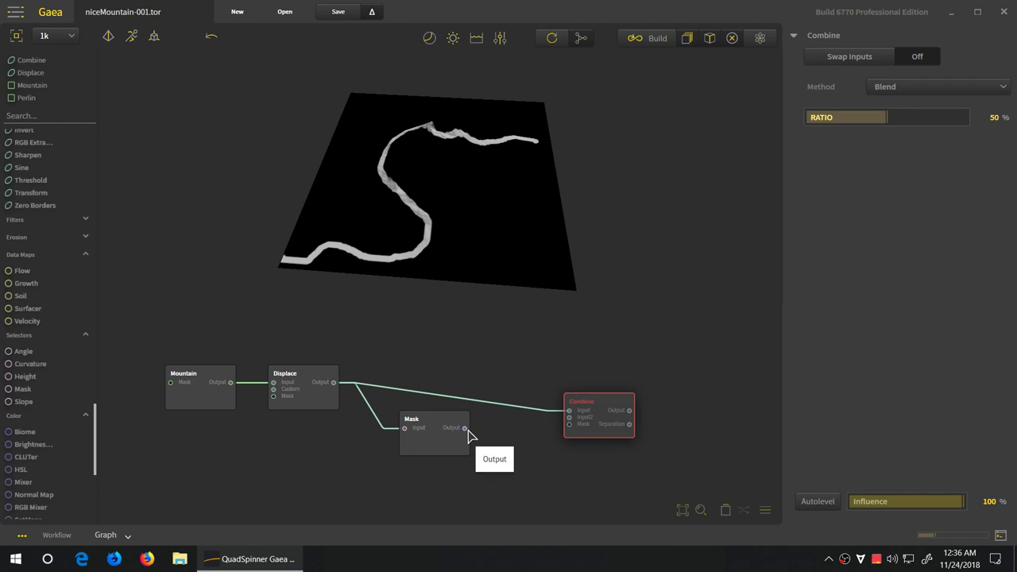
left_click_drag(468, 430, 333, 383)
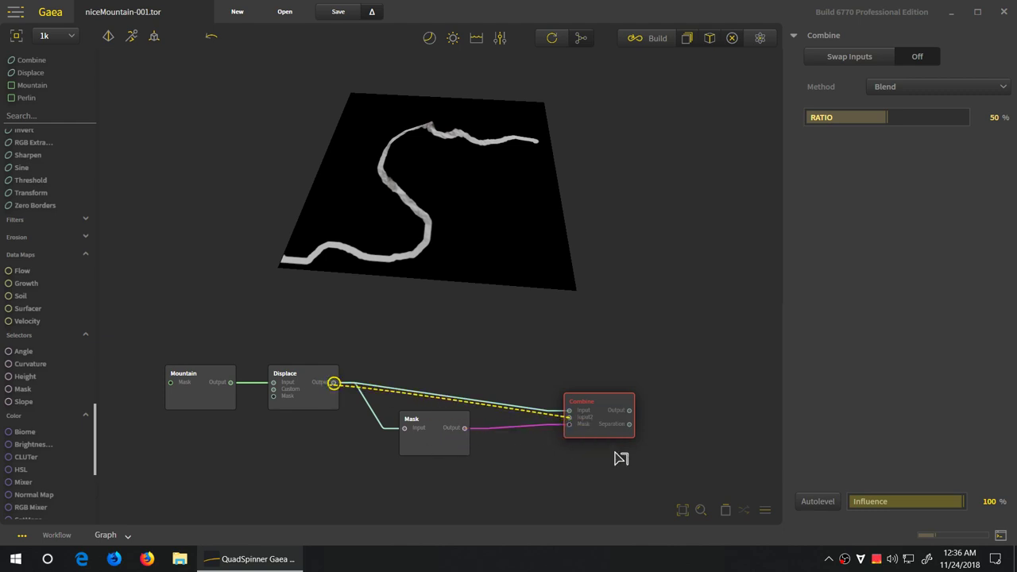
- Set the Combine method to Subtract with a ratio of 6%
left_click(934, 86)
left_click(894, 163)
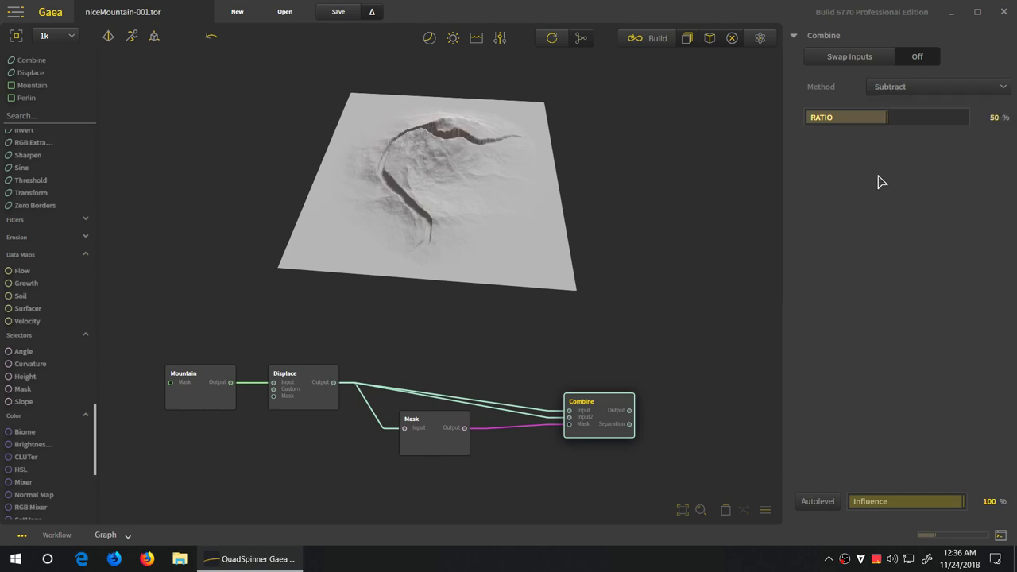
left_click_drag(824, 118, 817, 114)
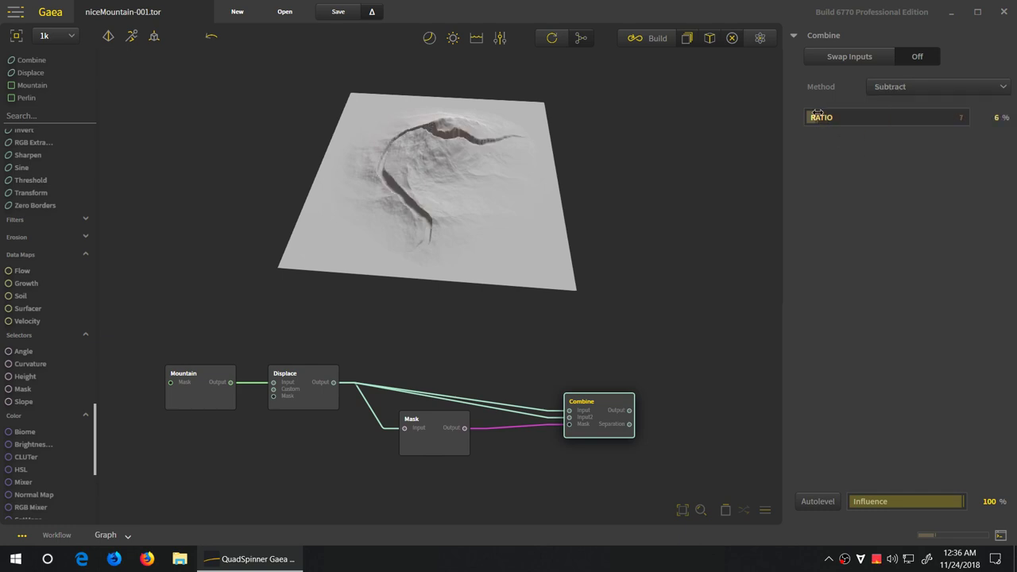
left_click_drag(437, 165, 390, 205)
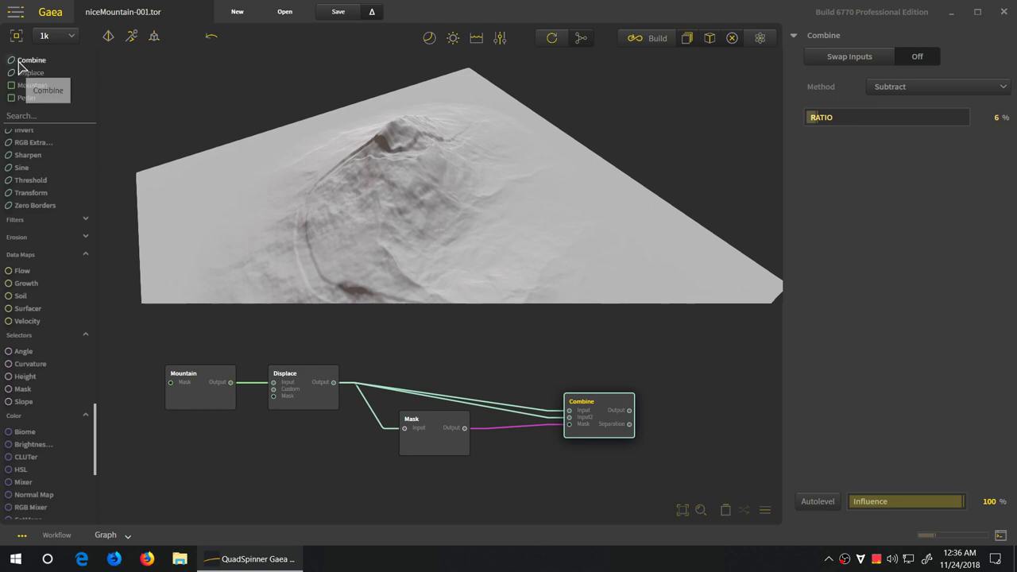
- Add a Constant node, connect it to the second input of Combine, and set its height to 9%
scroll(49, 193, "up", 5)
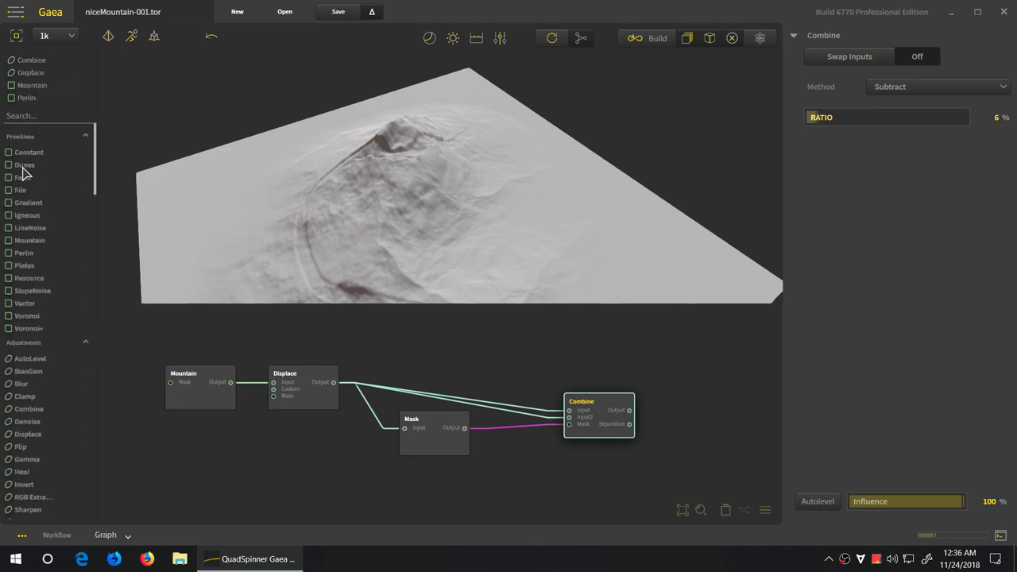
left_click_drag(40, 152, 600, 436)
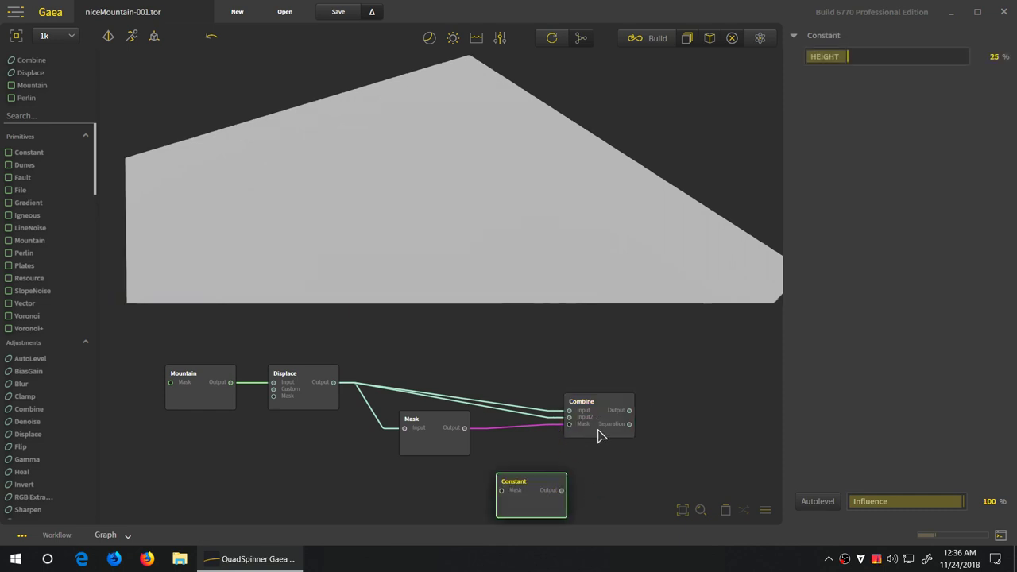
left_click(586, 475)
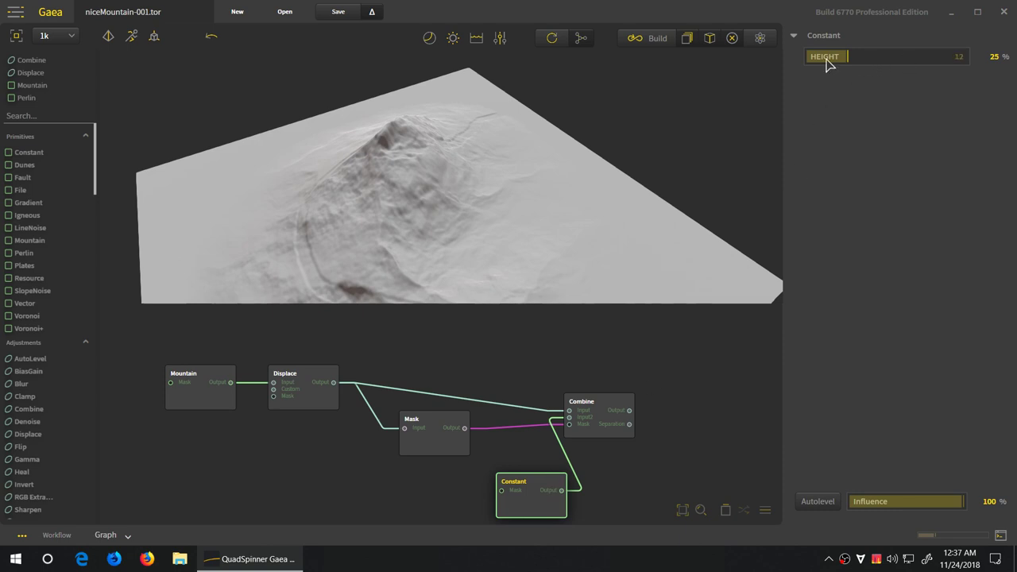
left_click_drag(826, 64, 821, 60)
- Set the Combine method to Blend with a ratio of 100% and inspect the carved path
left_click(610, 419)
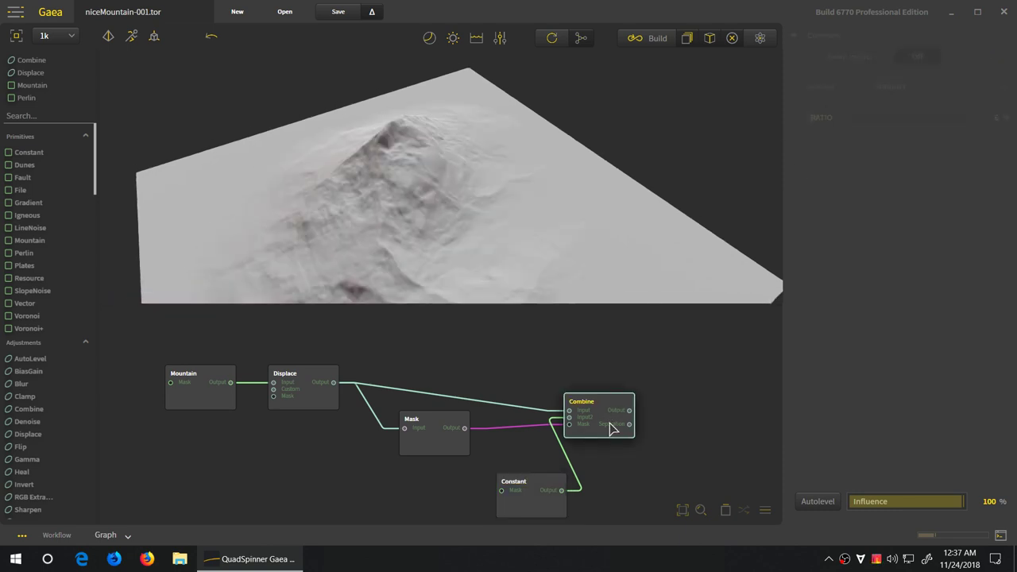
left_click(933, 88)
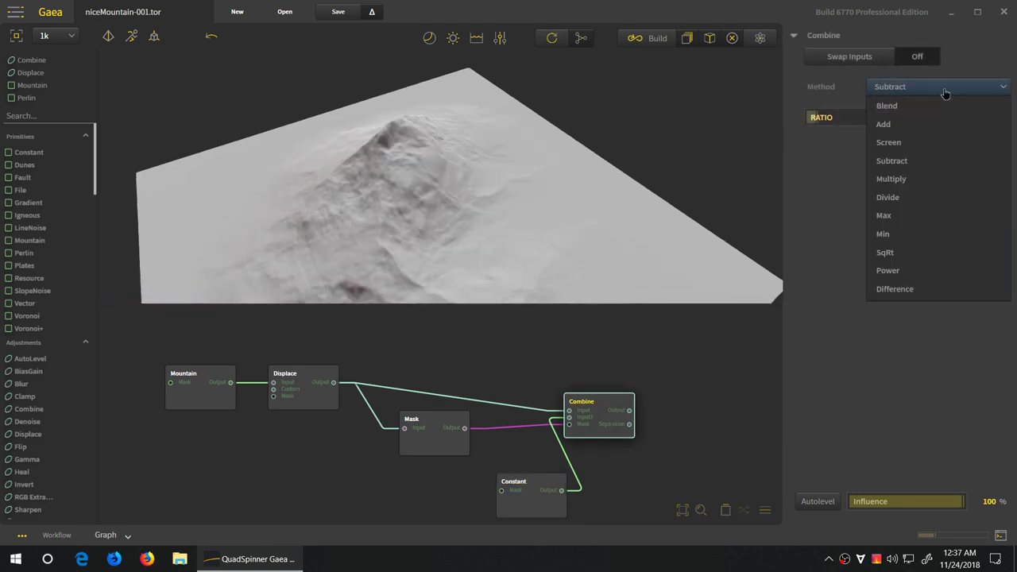
left_click(902, 119)
left_click(901, 126)
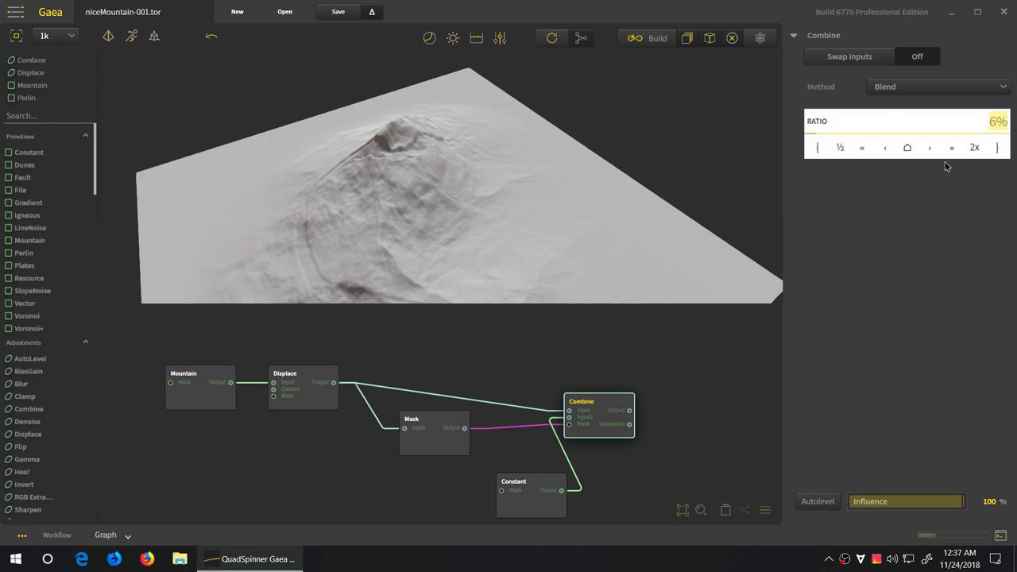
left_click(996, 150)
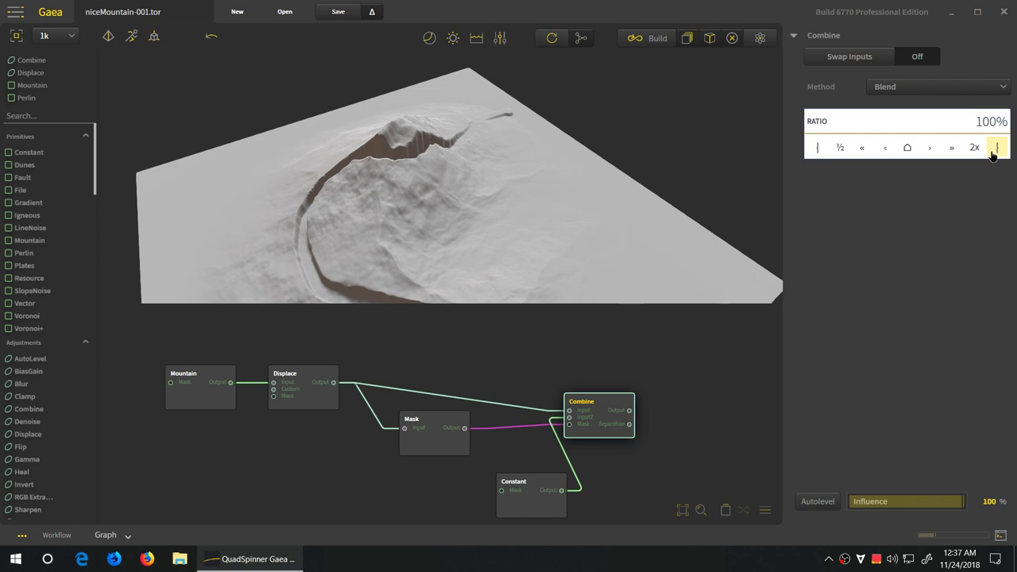
left_click_drag(403, 275, 498, 236)
scroll(359, 250, "up", 5)
scroll(360, 276, "down", 2)
scroll(381, 259, "down", 3)
scroll(499, 270, "down", 3)
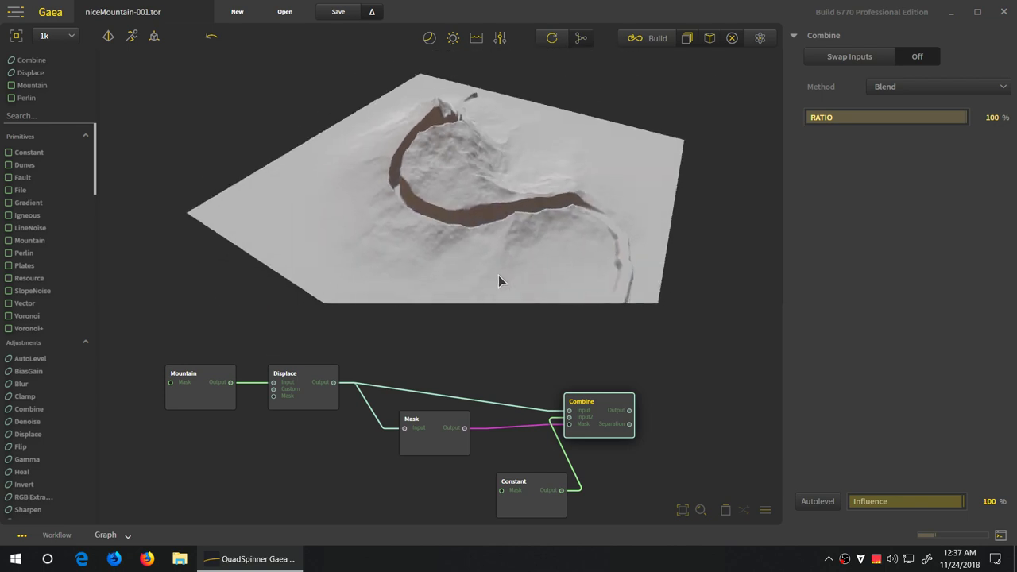
left_click_drag(499, 277, 446, 237)
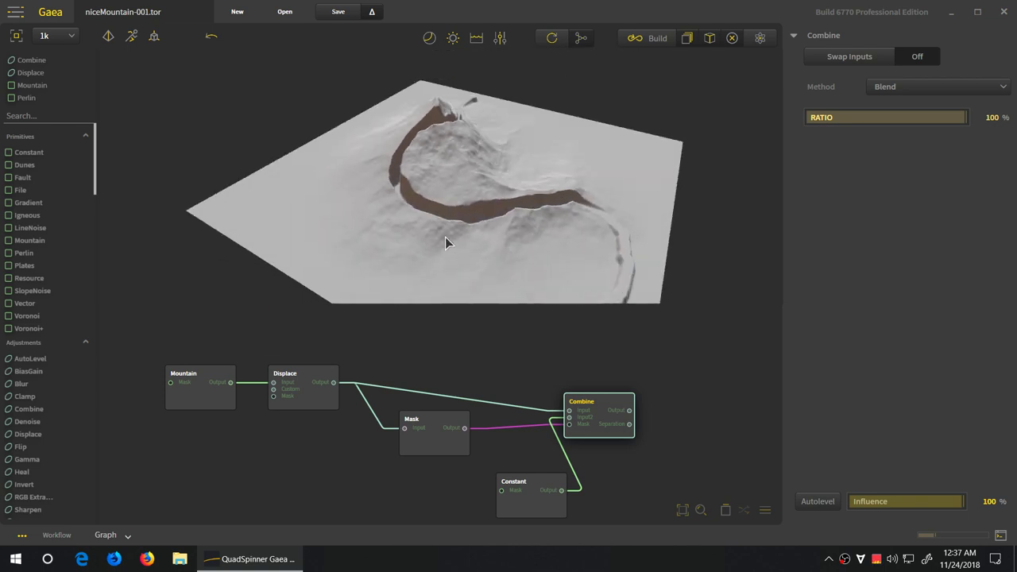
- Move the Constant node directly below the Mask node
left_click_drag(536, 495, 453, 499)
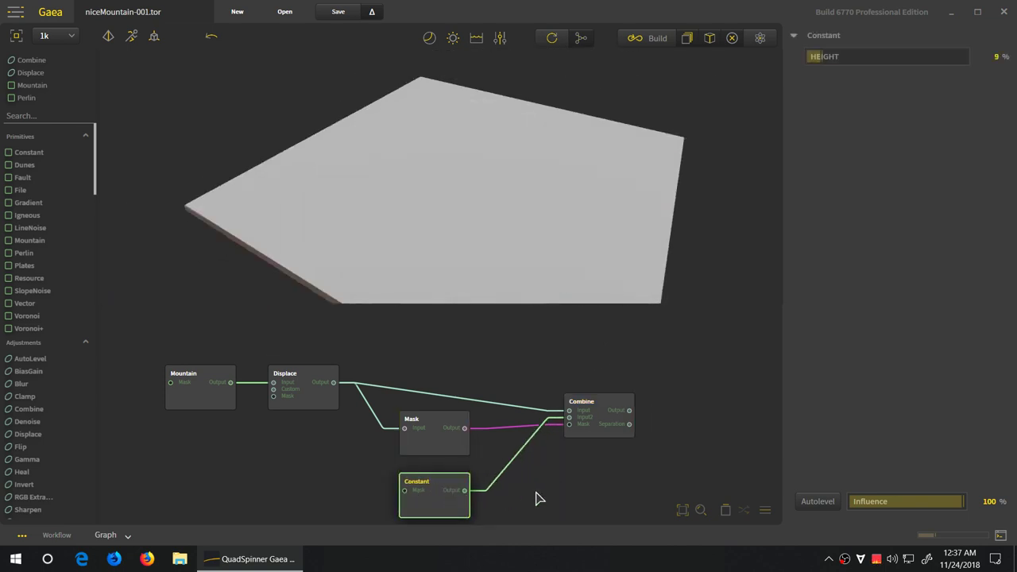
middle_click_drag(538, 497, 507, 486)
scroll(506, 485, "down", 1)
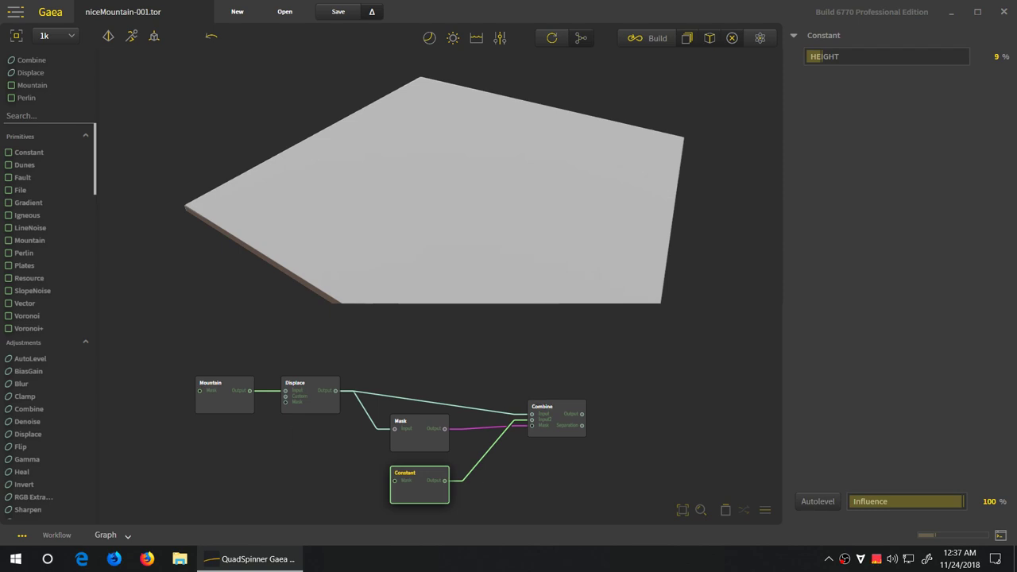
- Delete the Mask, Constant and Combine nodes, keeping only Mountain and Displace
left_click(405, 515)
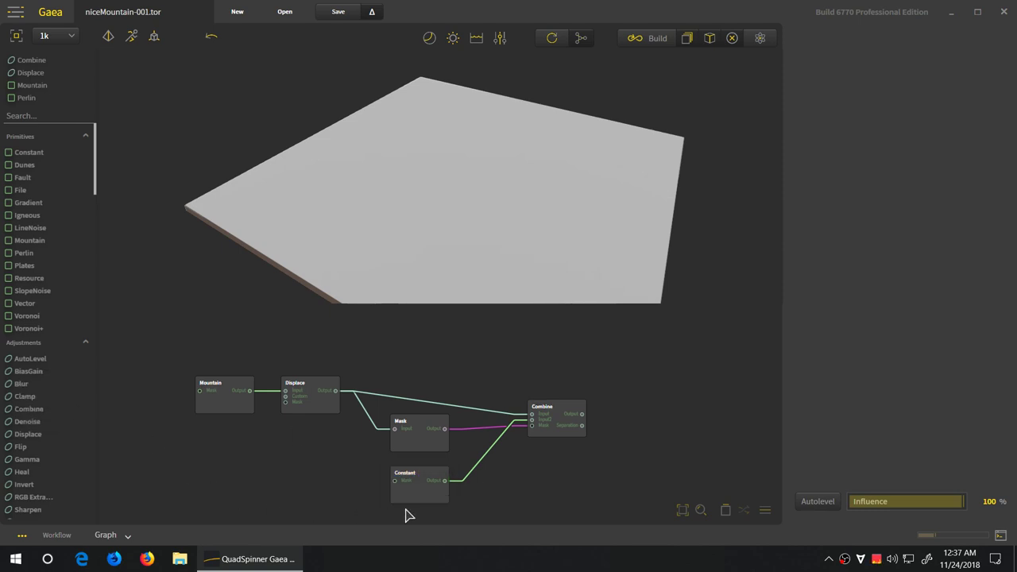
left_click_drag(382, 354, 680, 540)
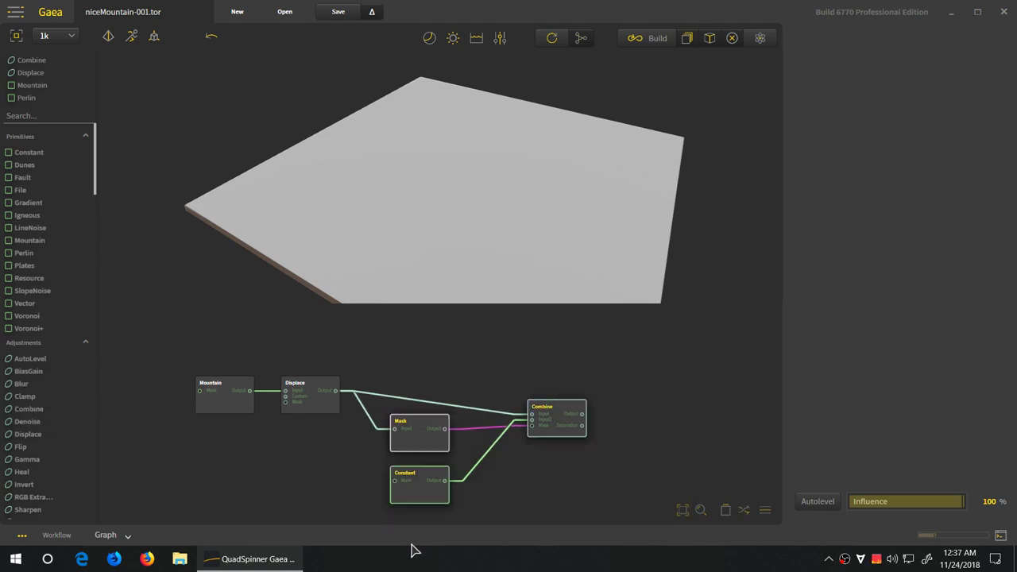
key("Delete")
- Add an Erosion node from the Erosion group after Displace, connected to the Displace output
scroll(50, 191, "down", 9)
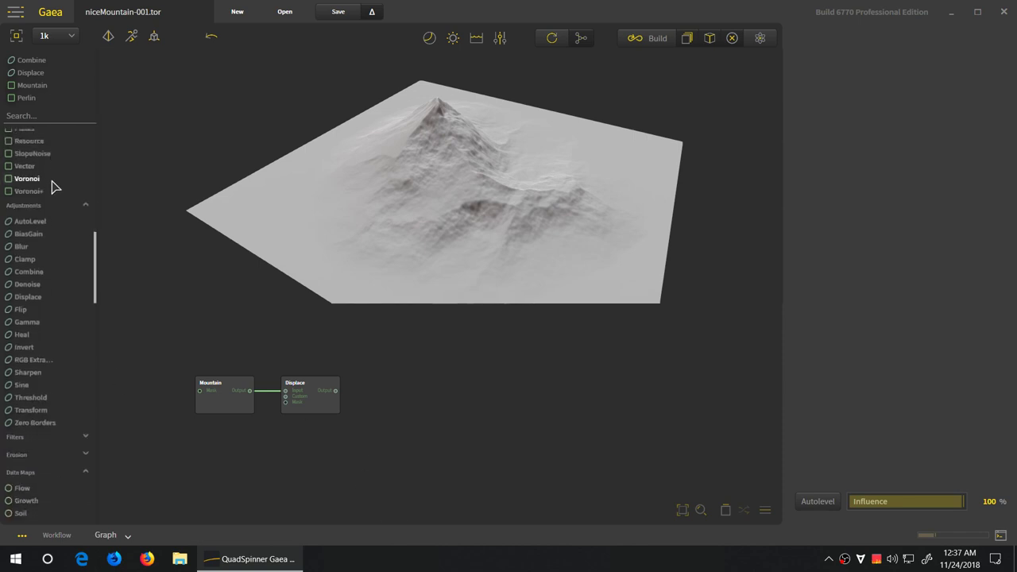
left_click(55, 251)
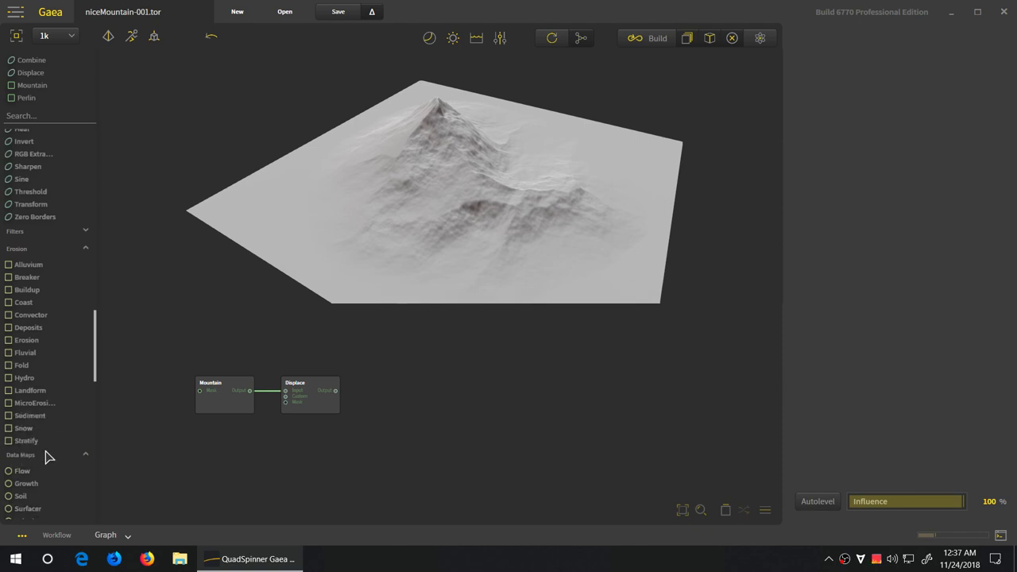
left_click_drag(22, 340, 319, 387)
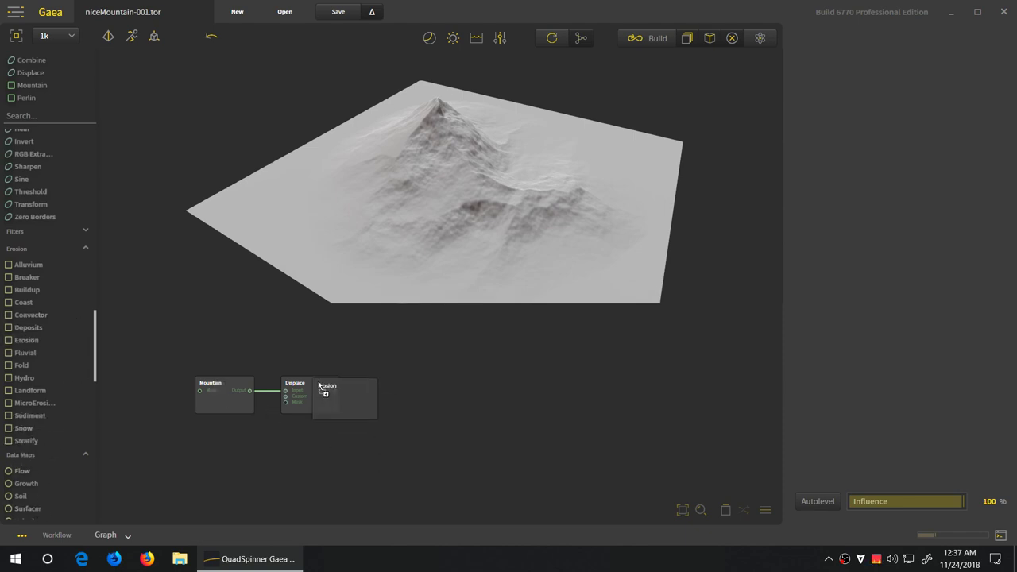
left_click_drag(447, 511, 450, 511)
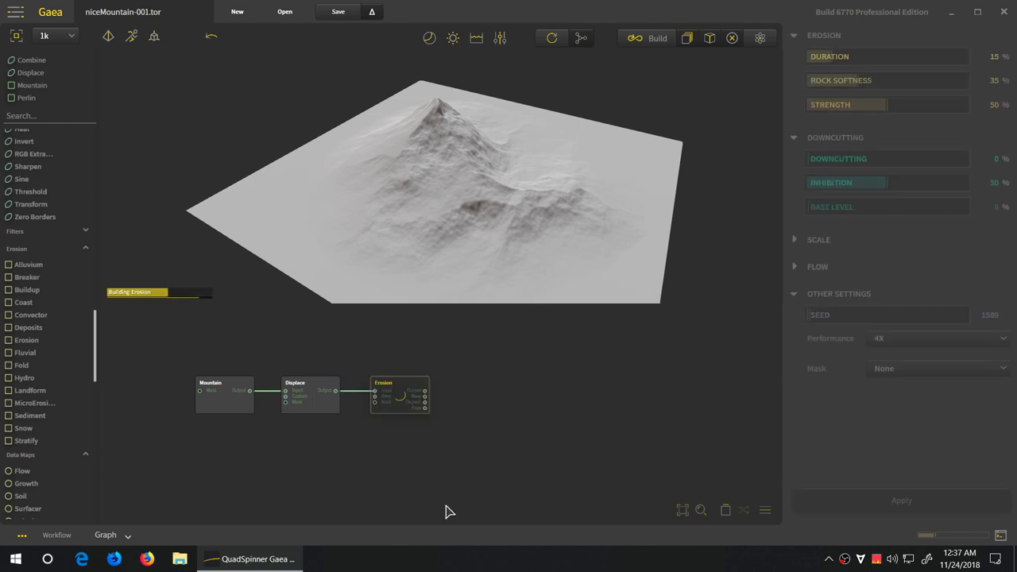
- Set the Erosion node's Downcutting to 100%, rebuild the terrain and inspect the slopes up close
left_click_drag(442, 224, 462, 229)
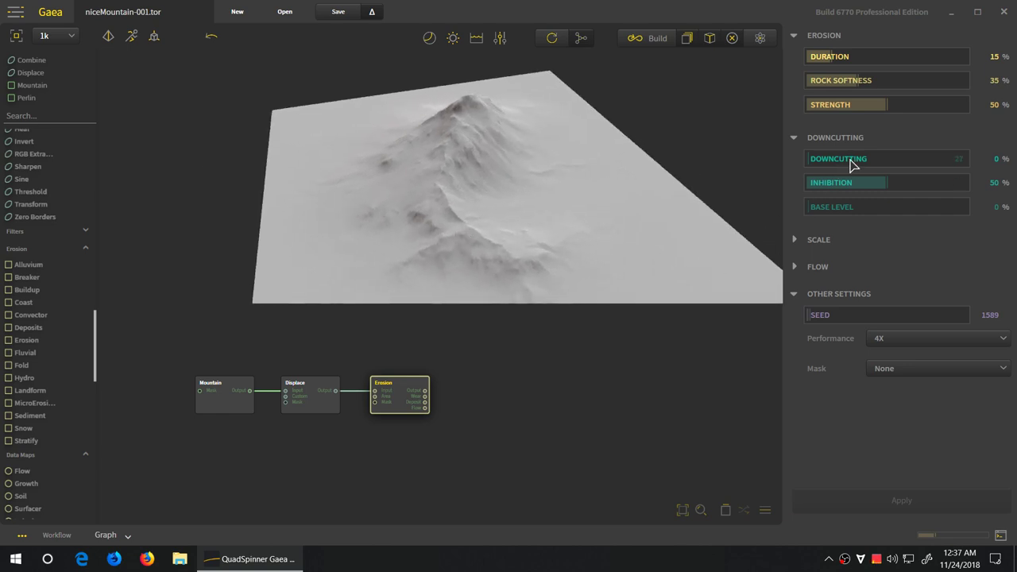
left_click_drag(930, 165, 972, 164)
left_click(954, 501)
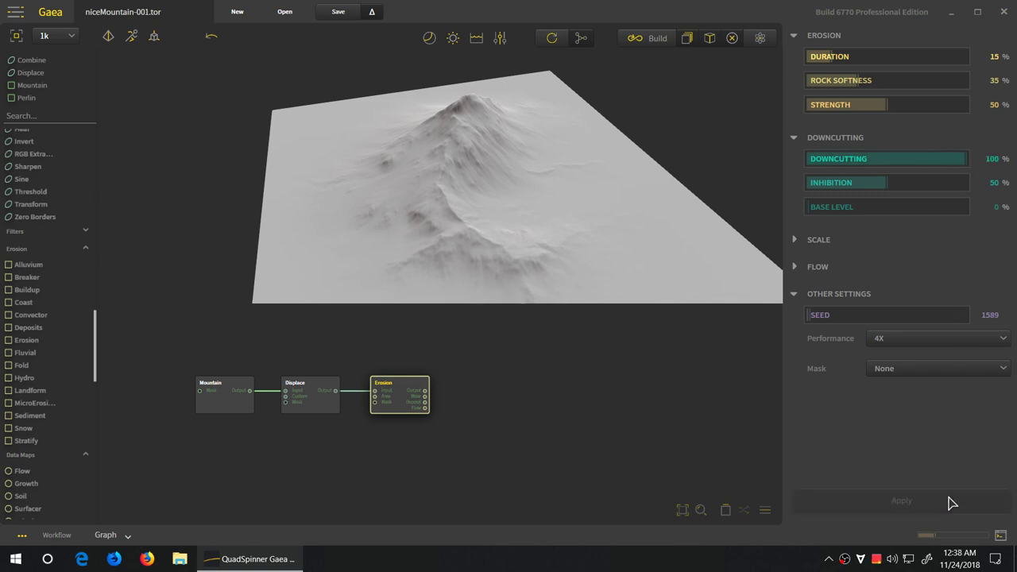
left_click_drag(493, 228, 498, 198)
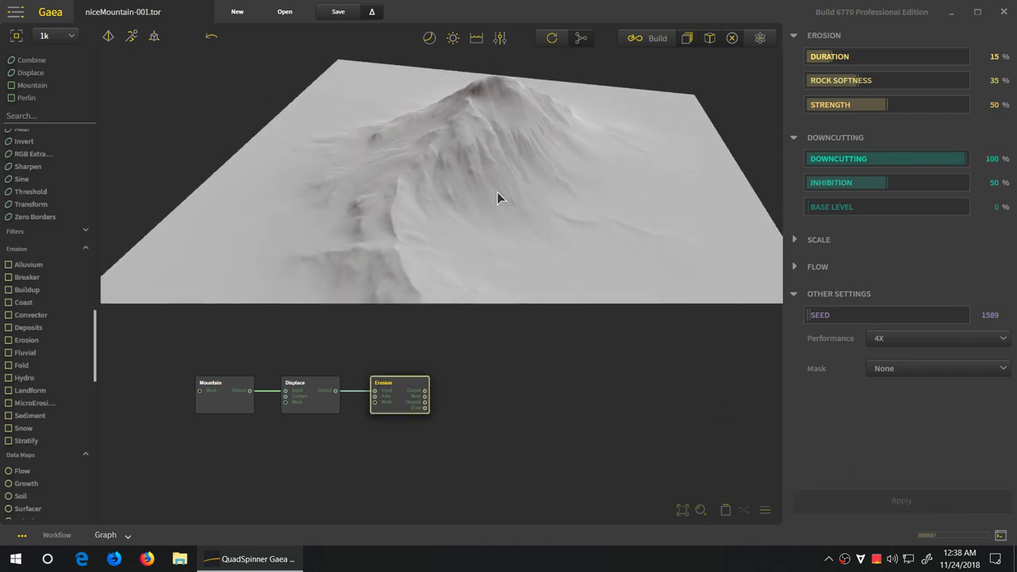
- Quadruple the erosion duration to 60%, expand the Flow settings and rebuild the terrain
left_click(849, 61)
left_click(969, 86)
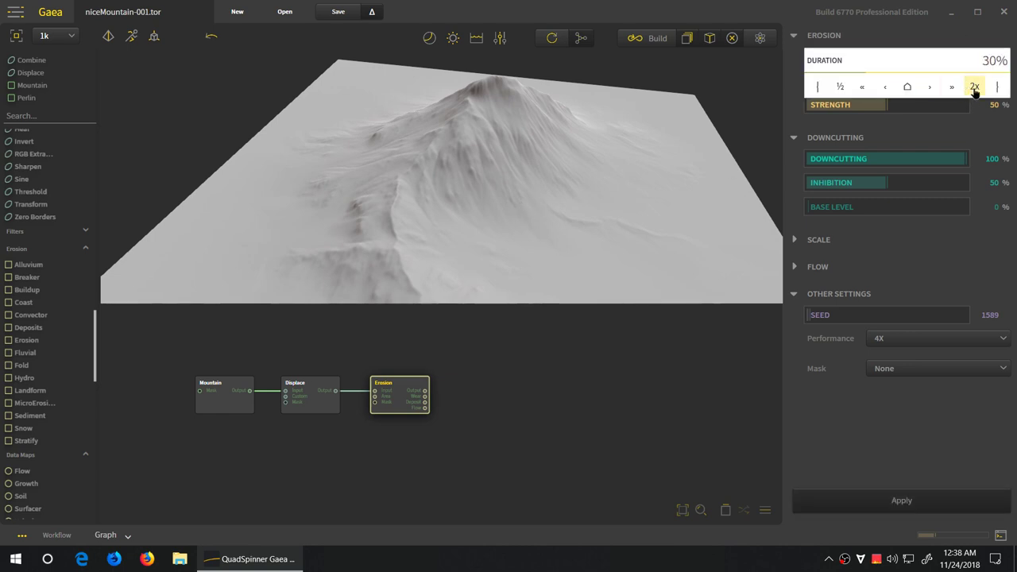
left_click(975, 87)
left_click(962, 271)
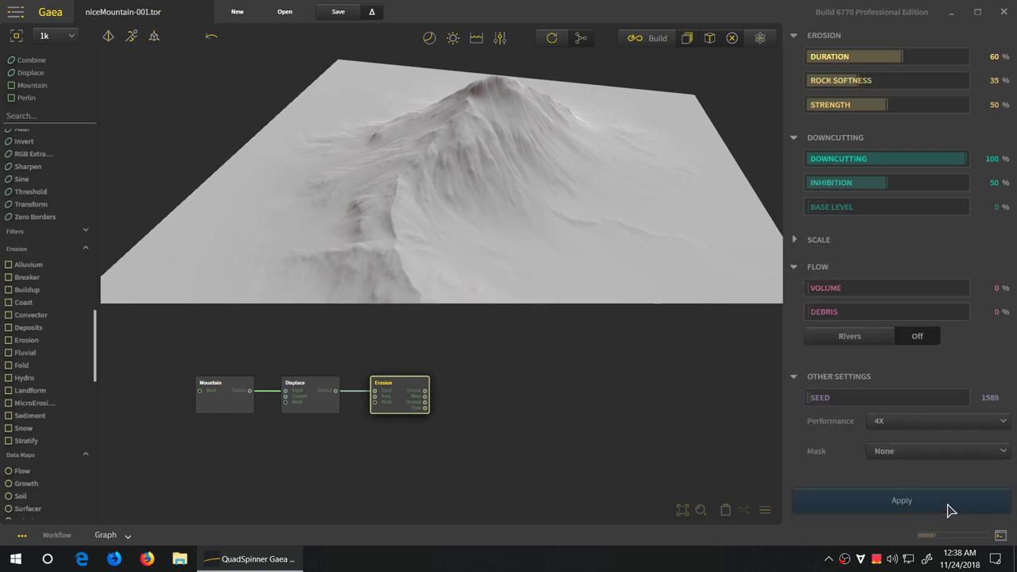
left_click(950, 502)
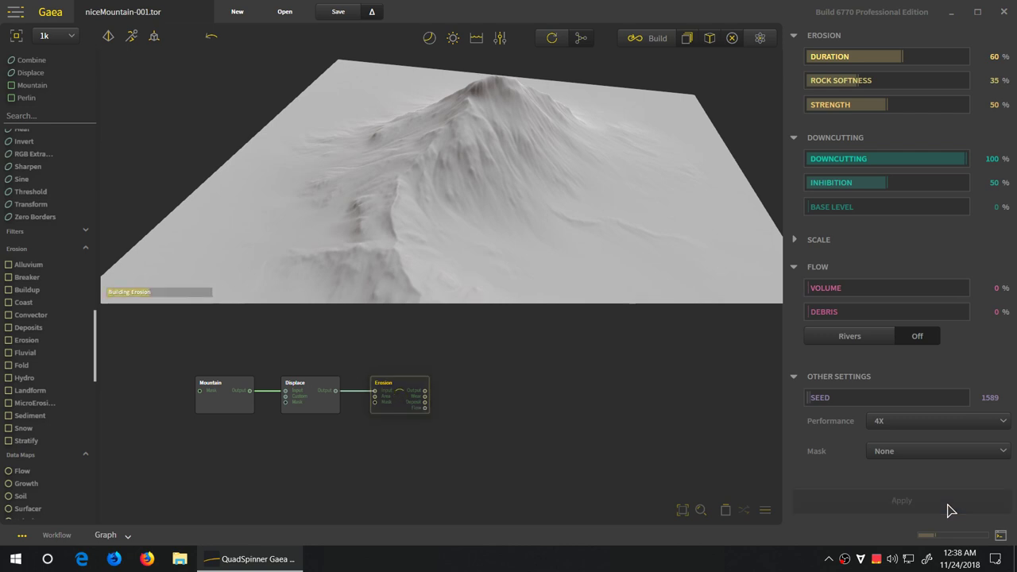
- Compare the viewport shading styles on the eroded mountain from different angles, returning to the first style
left_click_drag(468, 227, 564, 94)
left_click(453, 40)
left_click_drag(414, 207, 592, 207)
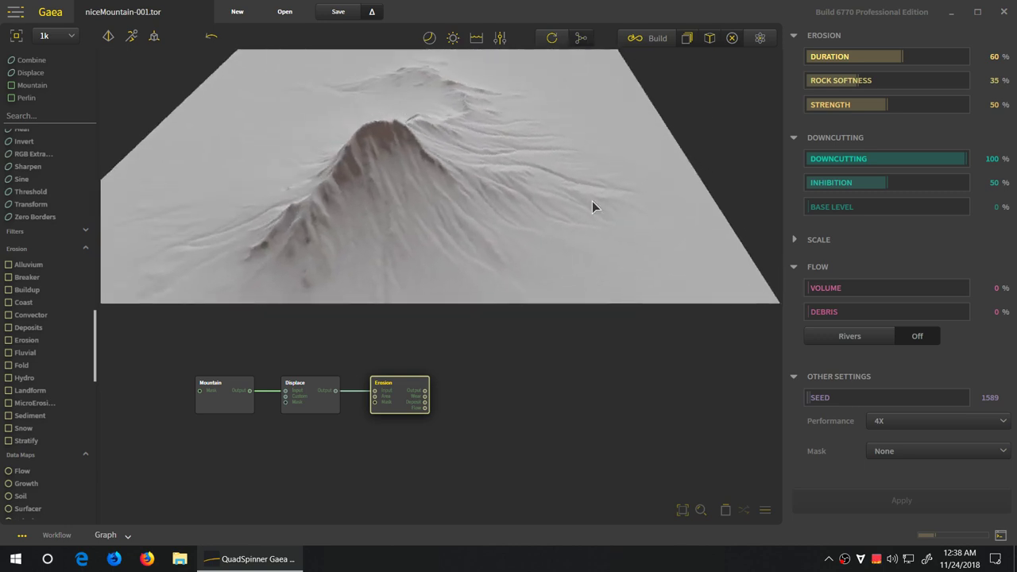
left_click(429, 39)
left_click(487, 92)
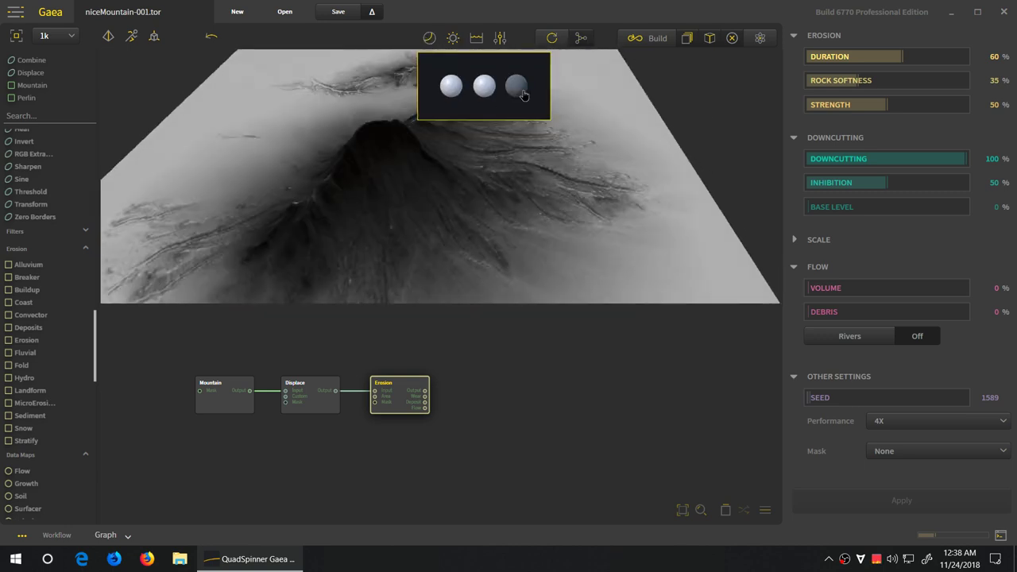
left_click(517, 86)
mouse_move(572, 195)
left_mouse_down()
mouse_move(390, 239)
mouse_move(609, 252)
mouse_move(427, 191)
mouse_move(459, 230)
mouse_move(361, 285)
mouse_move(283, 277)
mouse_move(359, 186)
left_mouse_up()
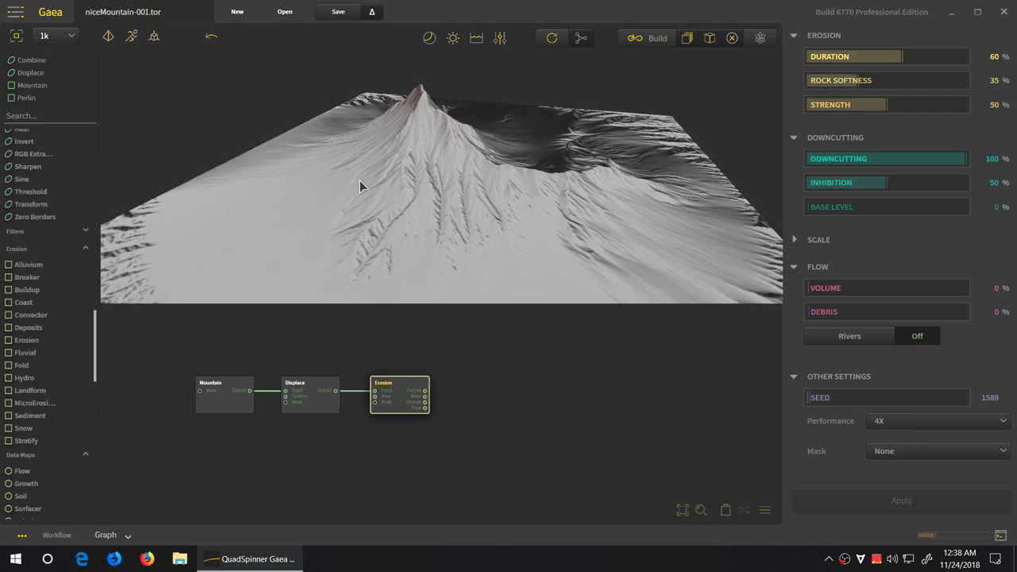
left_click(430, 40)
left_click(451, 85)
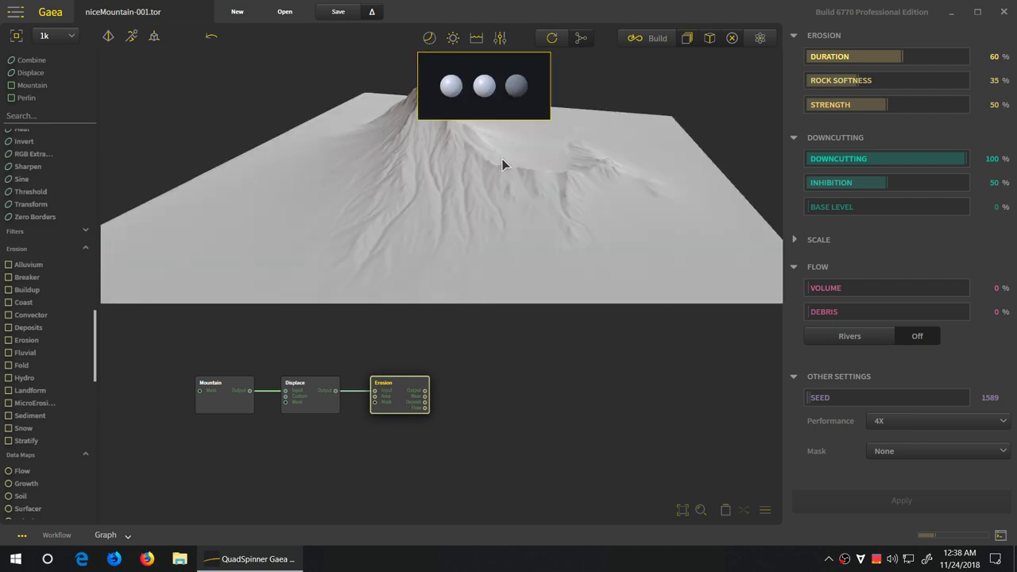
- Move the sun closer to the rim of the light sphere and view the mountain under the raking light
left_click(452, 39)
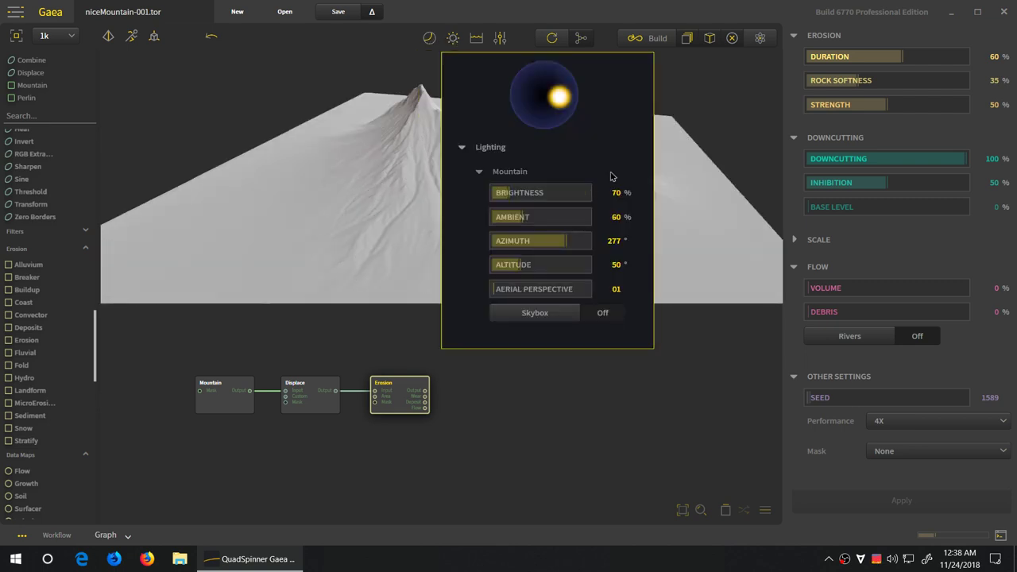
left_click(573, 98)
left_click_drag(374, 207, 472, 212)
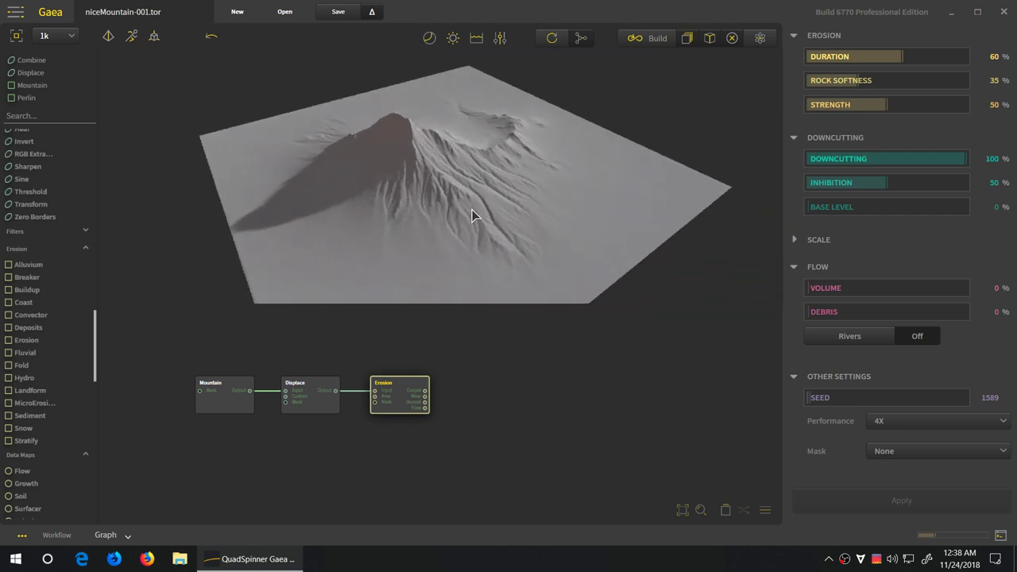
- Set erosion Inhibition to 19%, Rock Softness to 66%, Strength to 98% and Duration to 36%, and rebuild the terrain
left_click(839, 185)
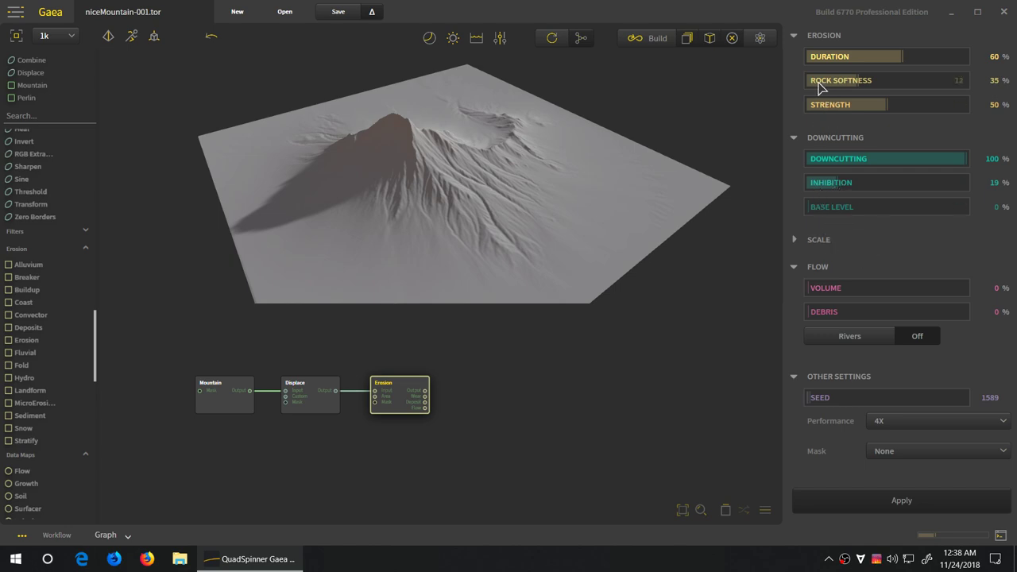
left_click(911, 81)
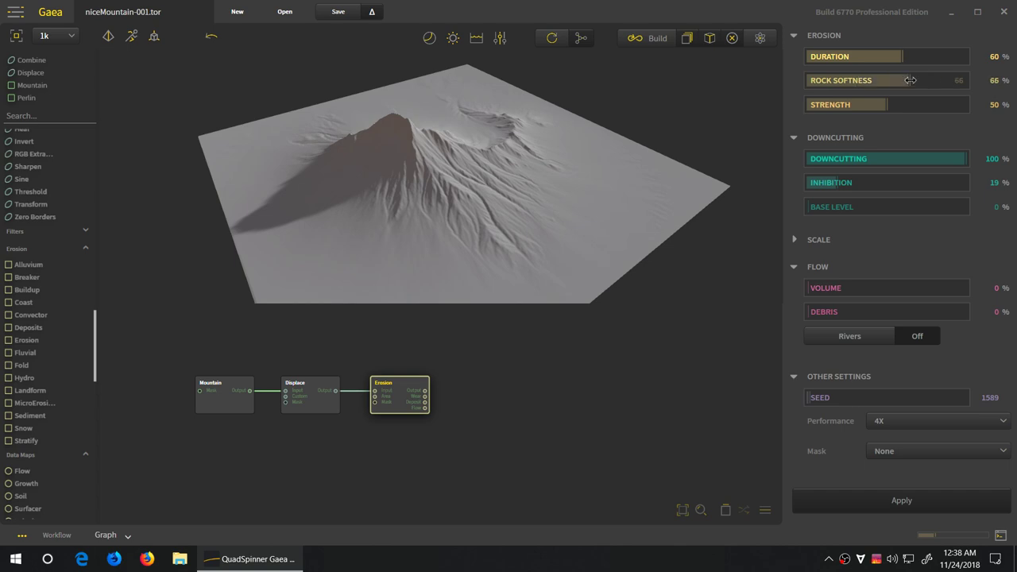
left_click(946, 105)
left_click_drag(947, 104, 964, 104)
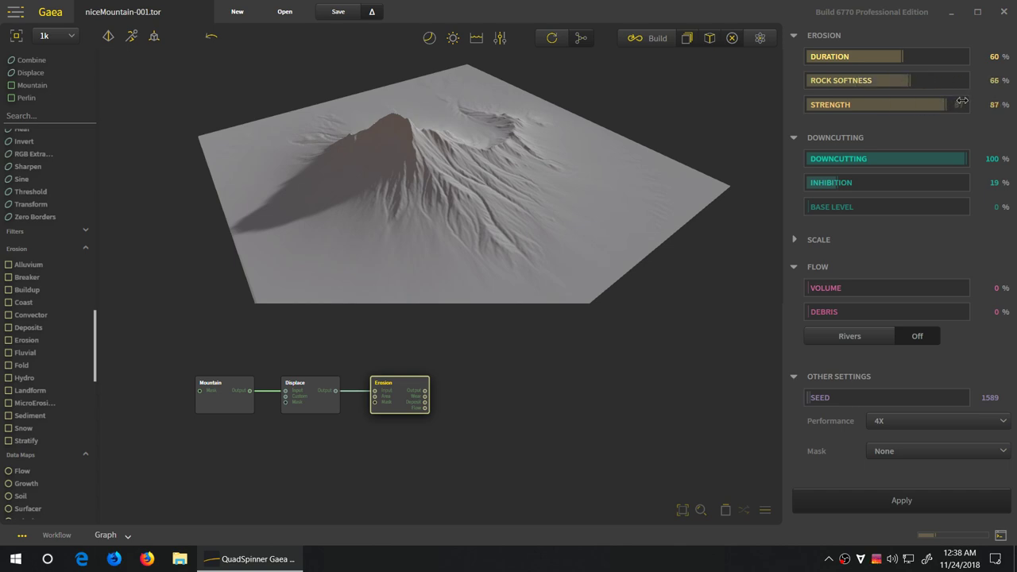
left_click(867, 57)
left_click(829, 498)
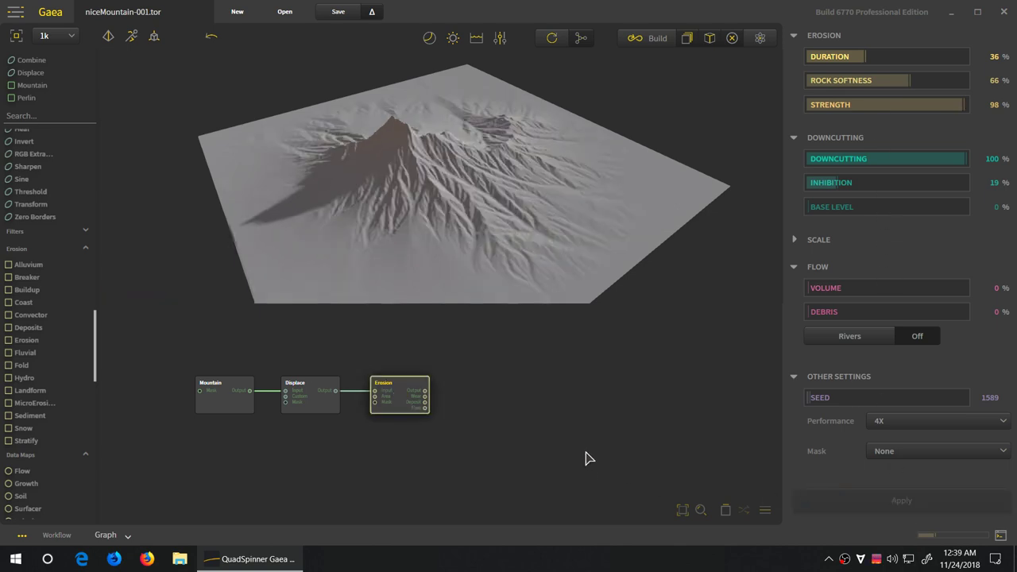
- Enlarge the 3D viewport and examine the mountain's eroded channels and ridges from several angles
left_click_drag(479, 223, 352, 193)
scroll(361, 212, "up", 3)
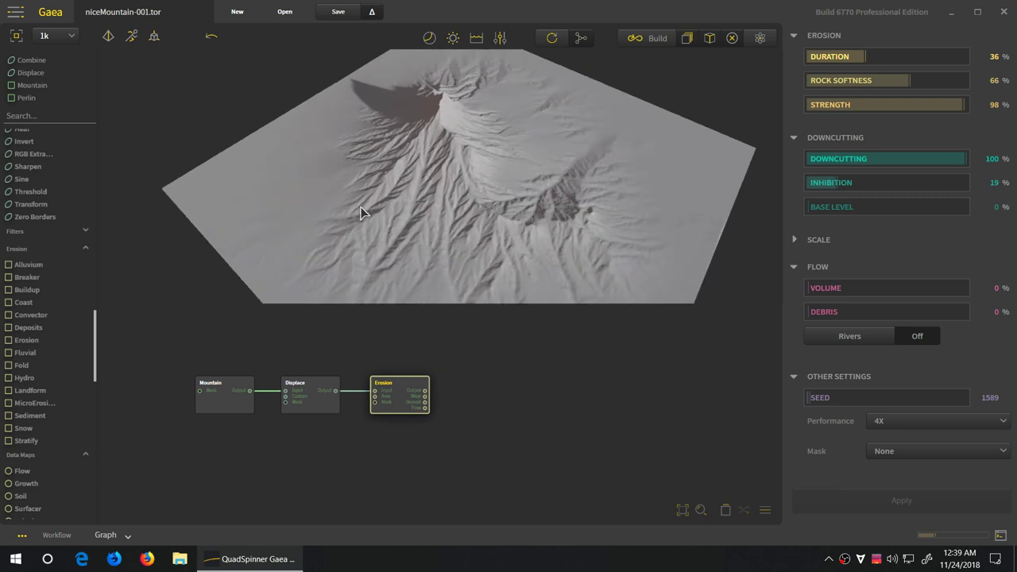
scroll(361, 213, "down", 3)
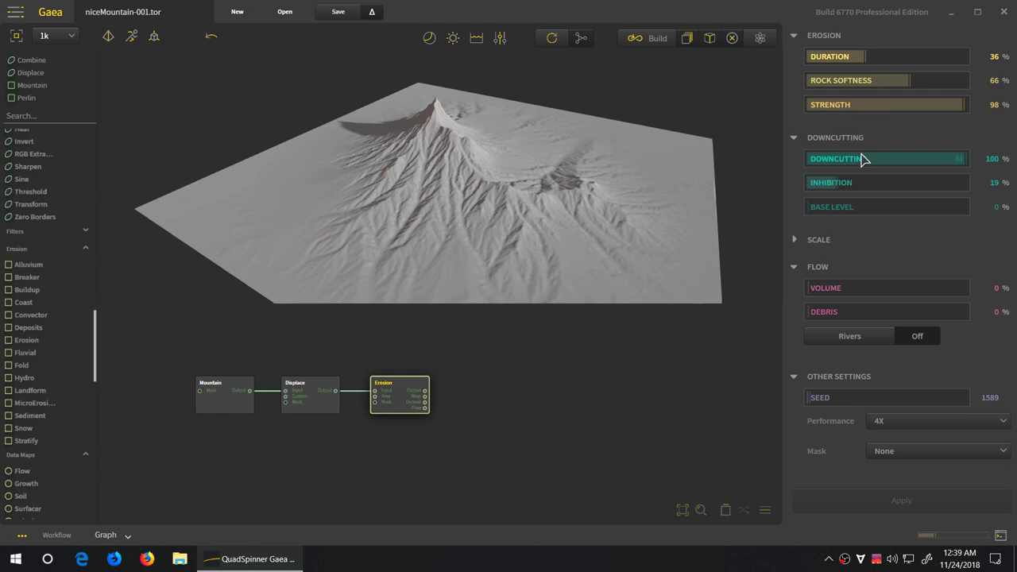
left_click_drag(388, 235, 442, 208)
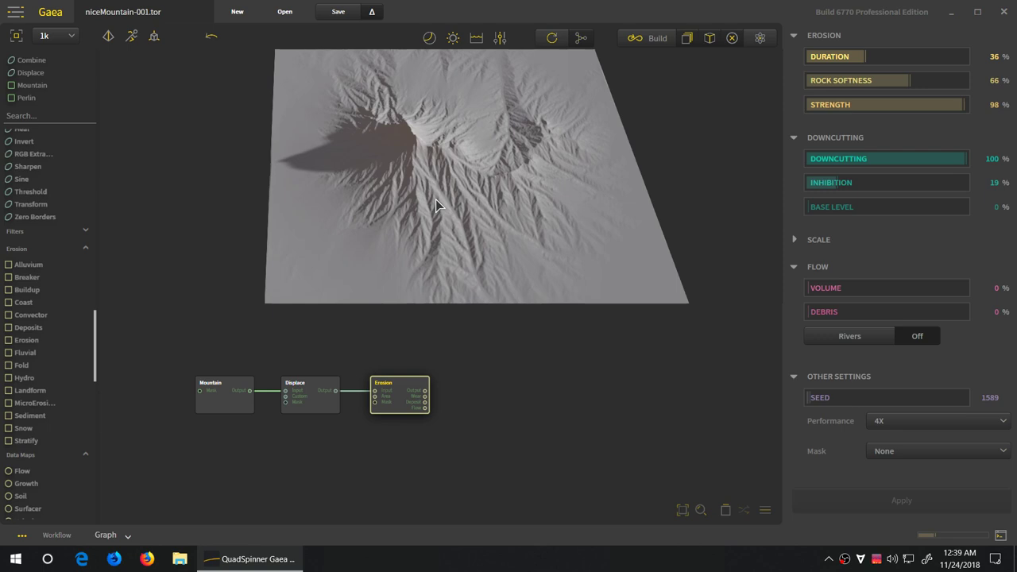
left_click_drag(445, 305, 443, 358)
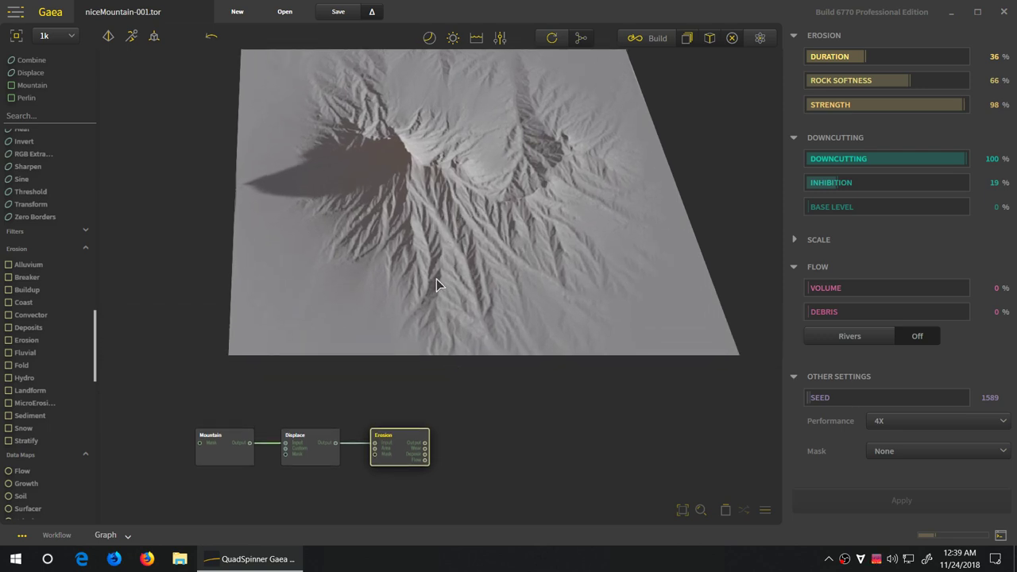
left_click_drag(437, 279, 372, 295)
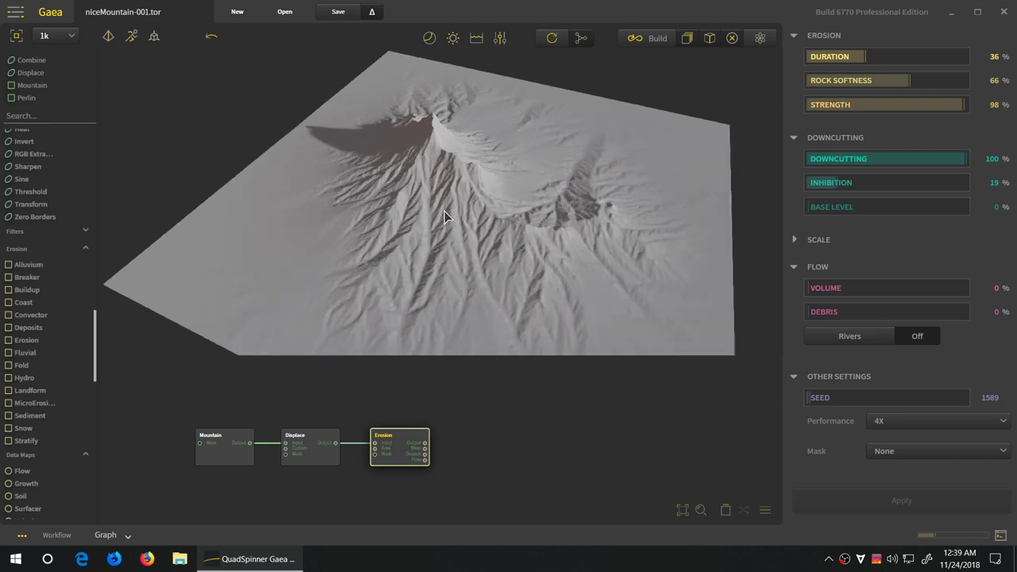
left_click_drag(446, 216, 483, 275)
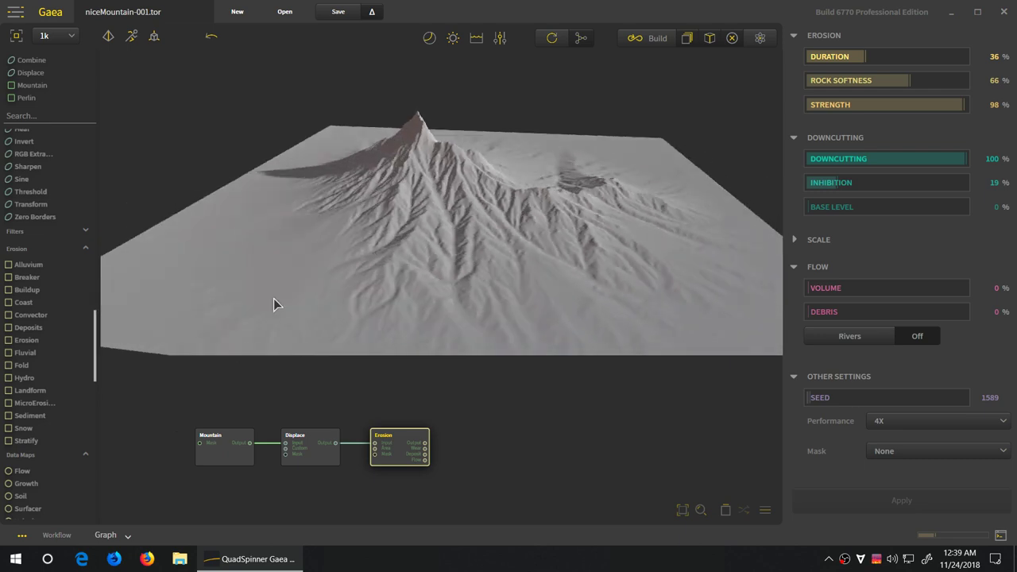
left_click_drag(274, 304, 329, 295)
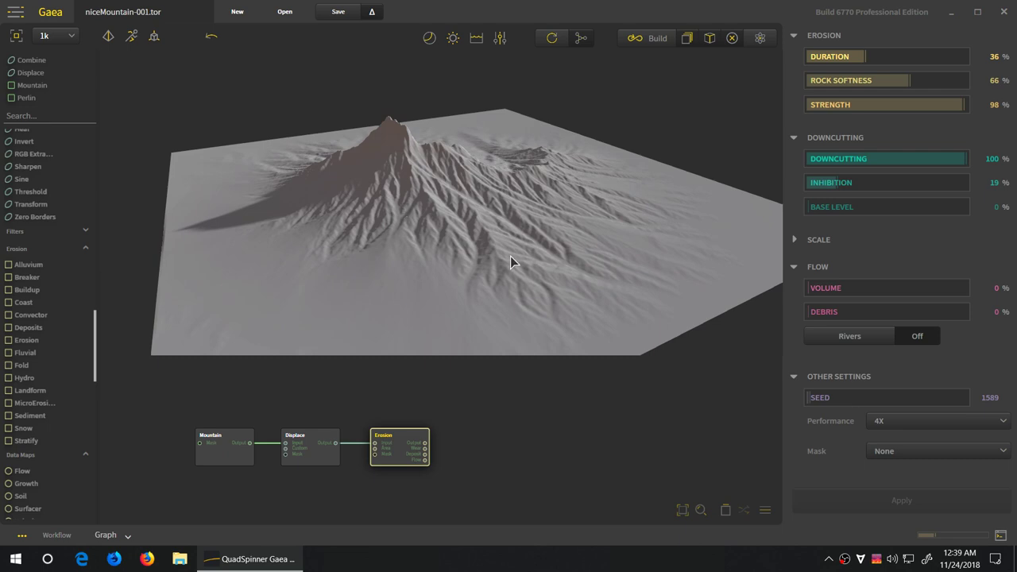
left_click_drag(420, 306, 380, 262)
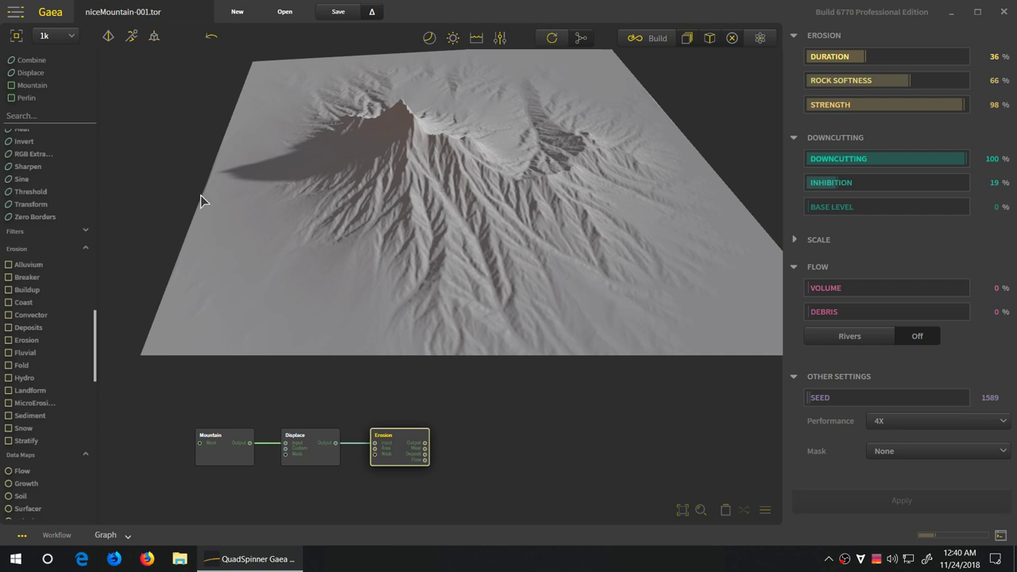
left_click_drag(565, 263, 376, 236)
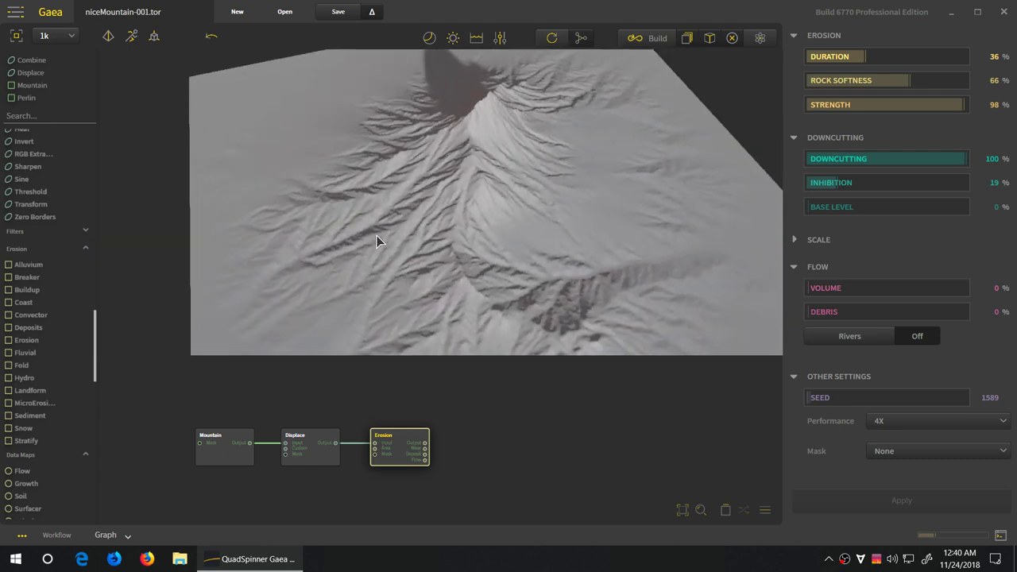
- Set the Downcutting Inhibition to 62%, rebuild the terrain and inspect the channels on the mountain's flanks
left_click(904, 189)
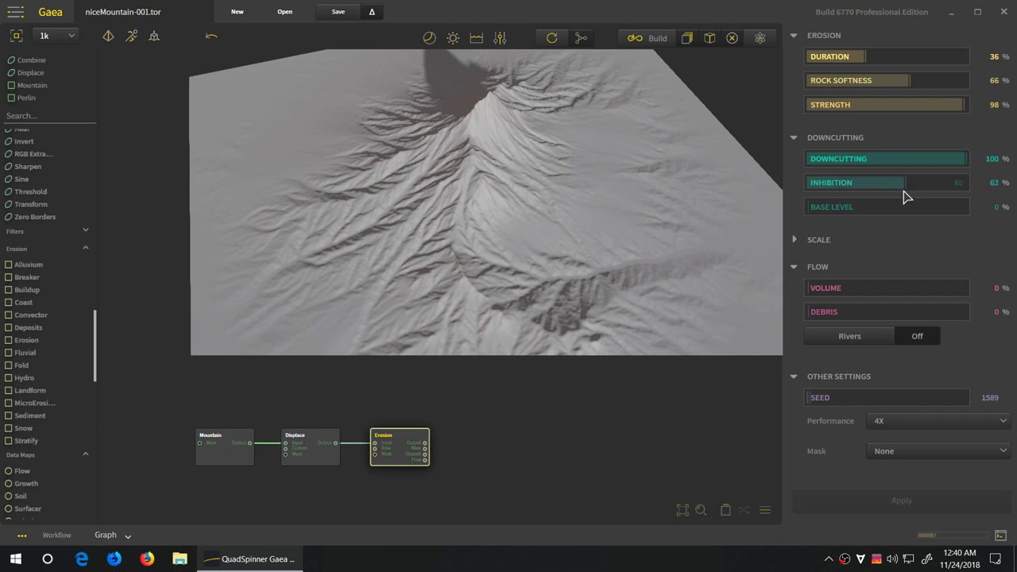
left_click(930, 507)
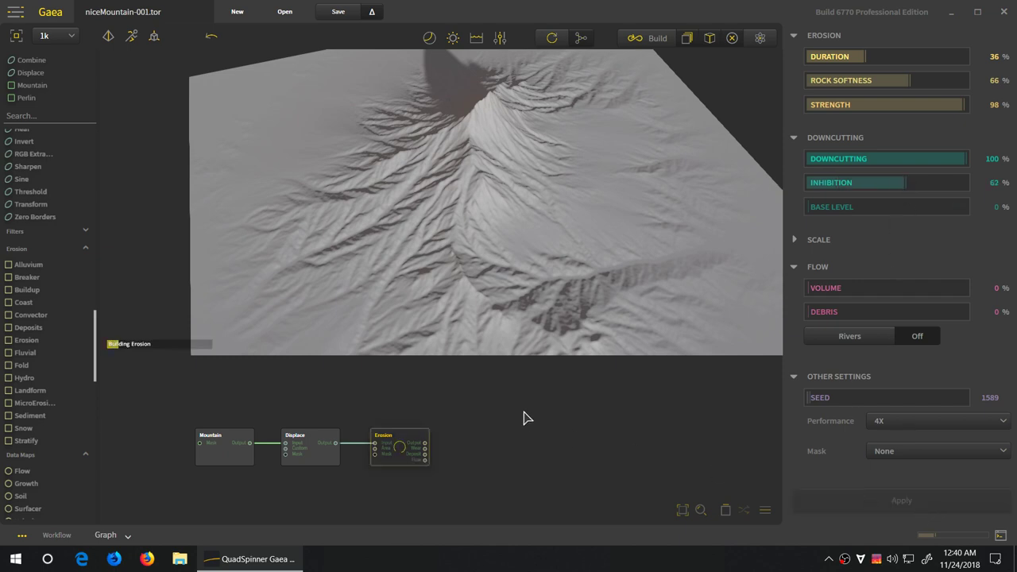
left_click_drag(492, 245, 509, 272)
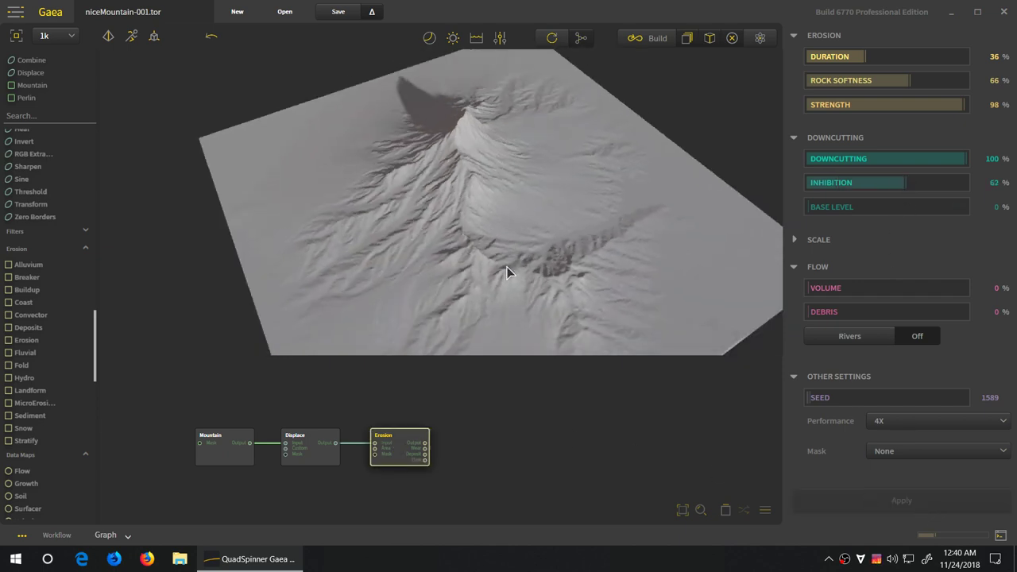
left_click_drag(386, 220, 427, 276)
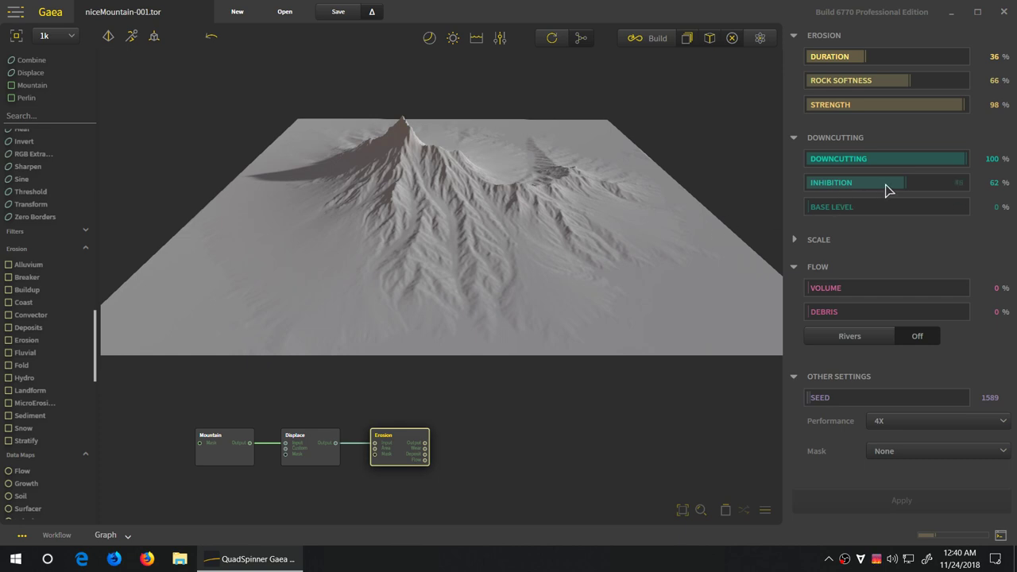
- Set the Downcutting Inhibition to its minimum of 0% and rebuild the terrain
right_click(819, 191)
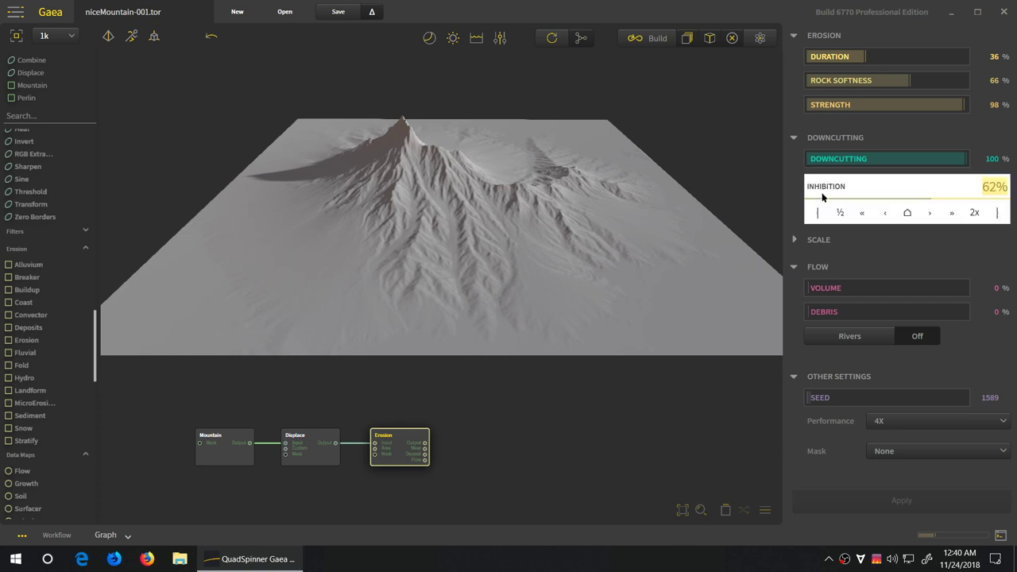
left_click(817, 213)
left_click(928, 506)
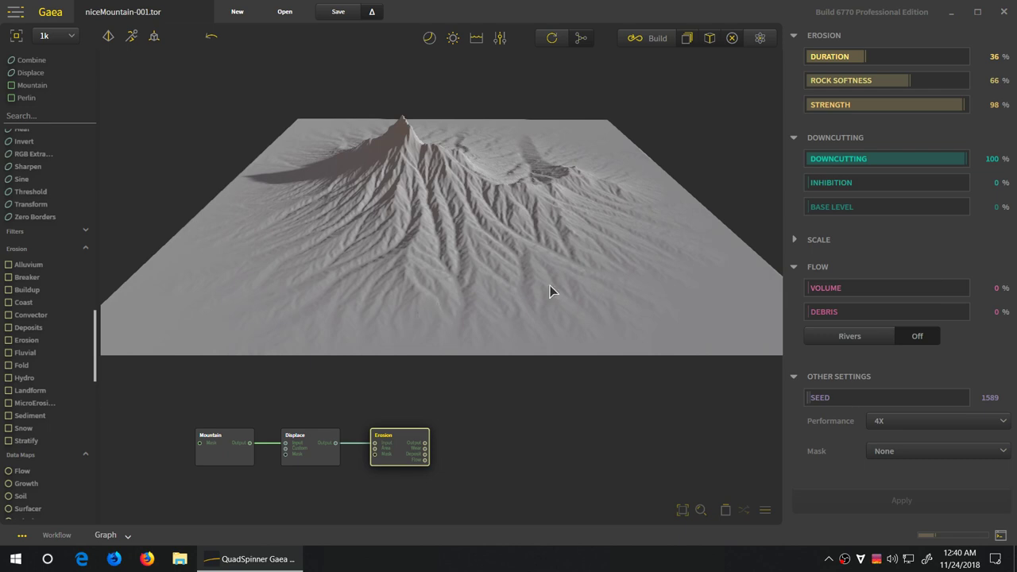
- Set the Downcutting Inhibition to its maximum of 100% and rebuild the terrain
left_click(943, 184)
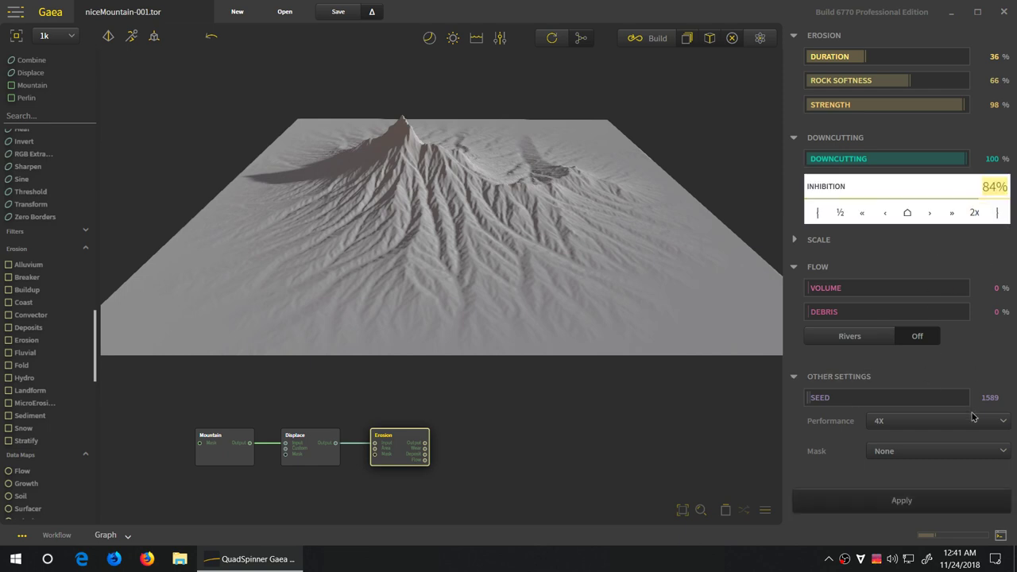
left_click(998, 211)
left_click(906, 506)
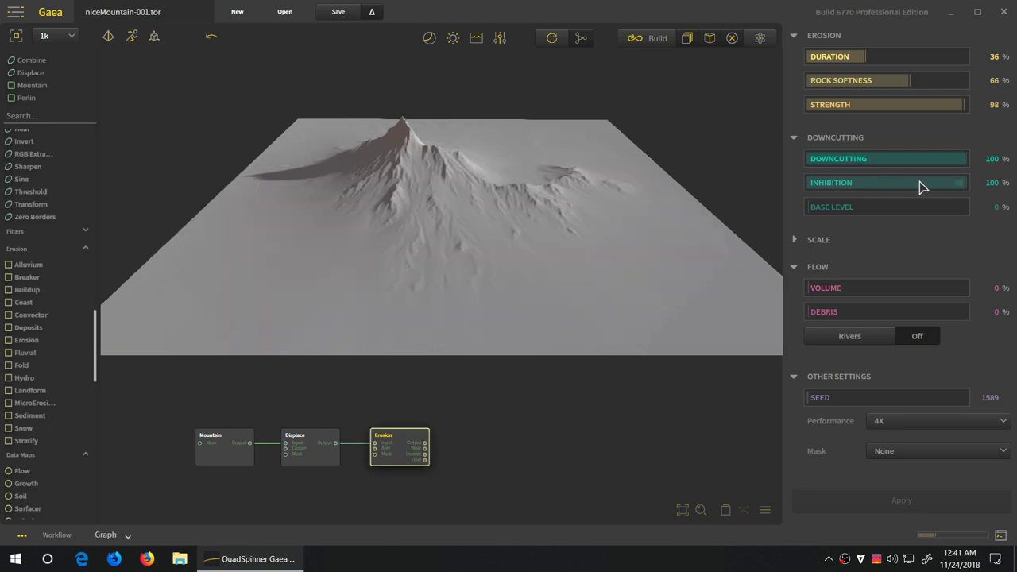
- Set the Downcutting Inhibition to 70%, rebuild the terrain and inspect the mountain from a higher angle
left_click(919, 183)
left_click(909, 499)
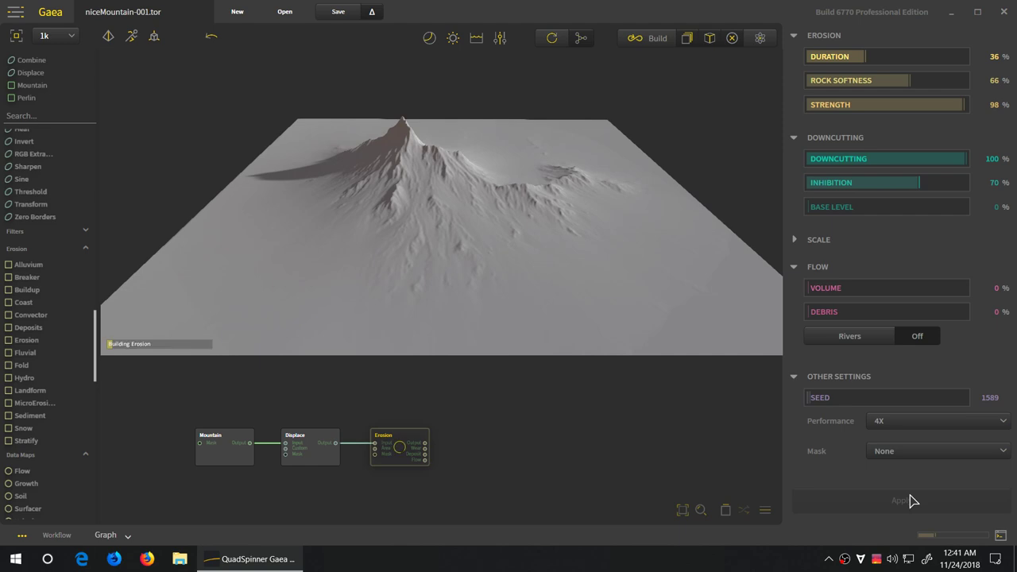
scroll(439, 254, "down", 2)
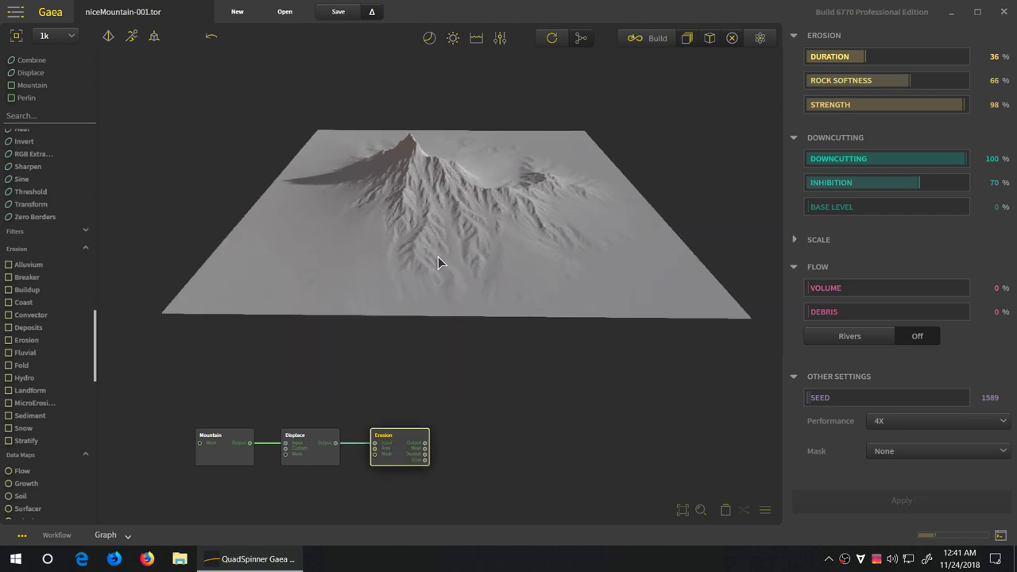
left_click_drag(438, 257, 353, 214)
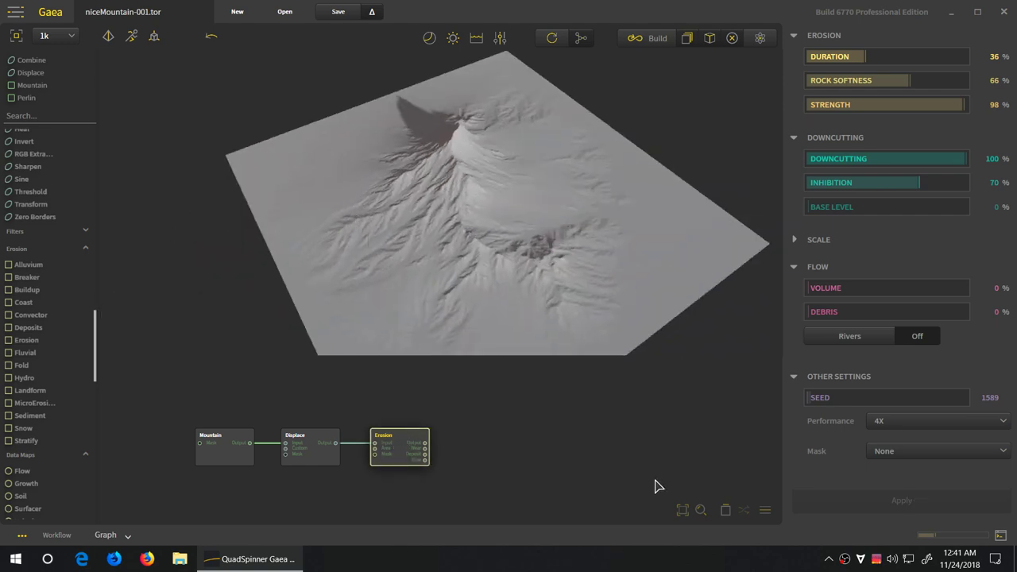
- Show the Erosion node's Flow map in the Map Viewer without the terrain overlay and with its contrast boosted
left_click(723, 510)
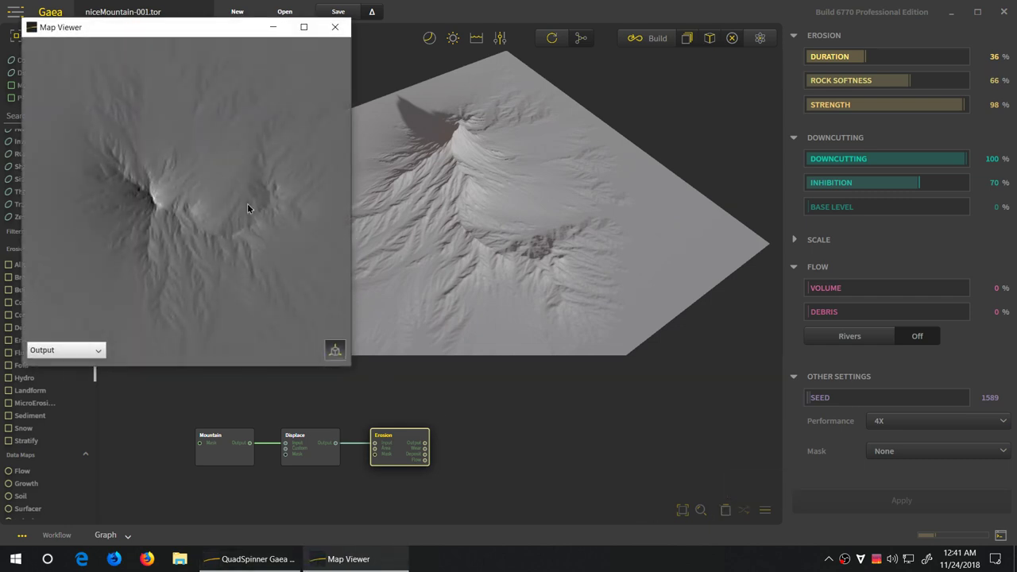
left_click(87, 351)
left_click(73, 441)
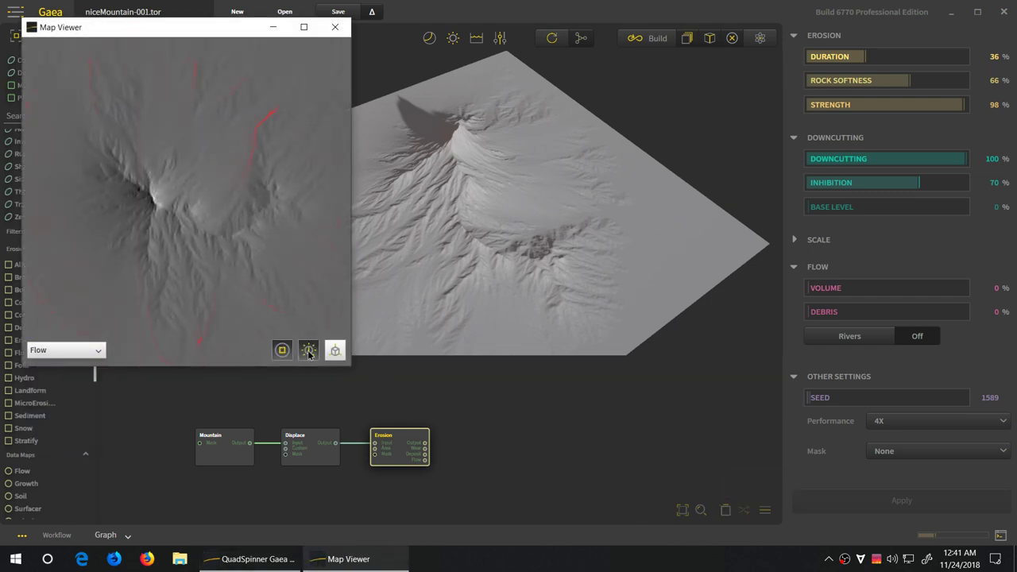
left_click(281, 355)
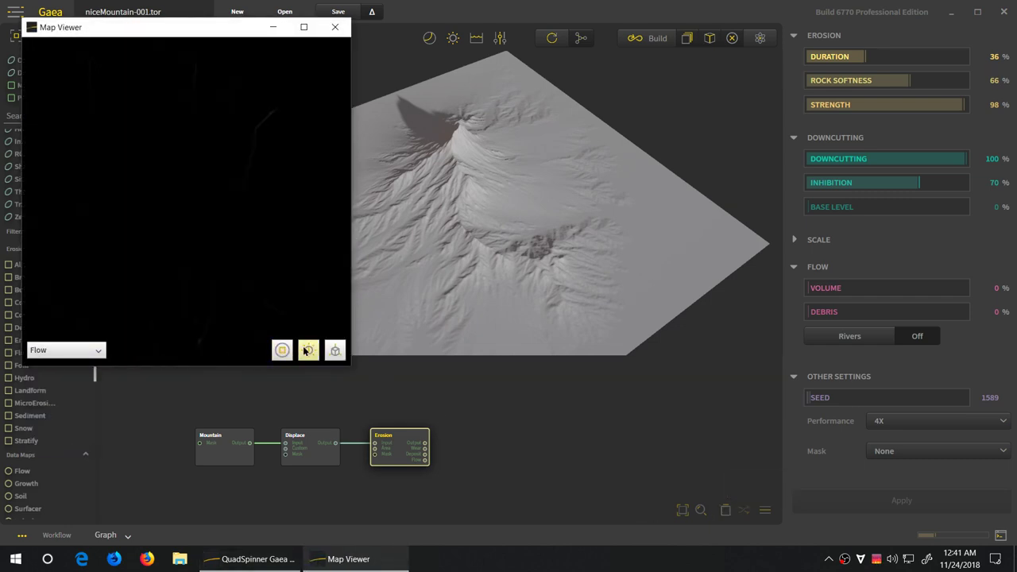
left_click(307, 350)
- View the Erosion node's Deposit and Wear maps, and close the Map Viewer
left_click(84, 352)
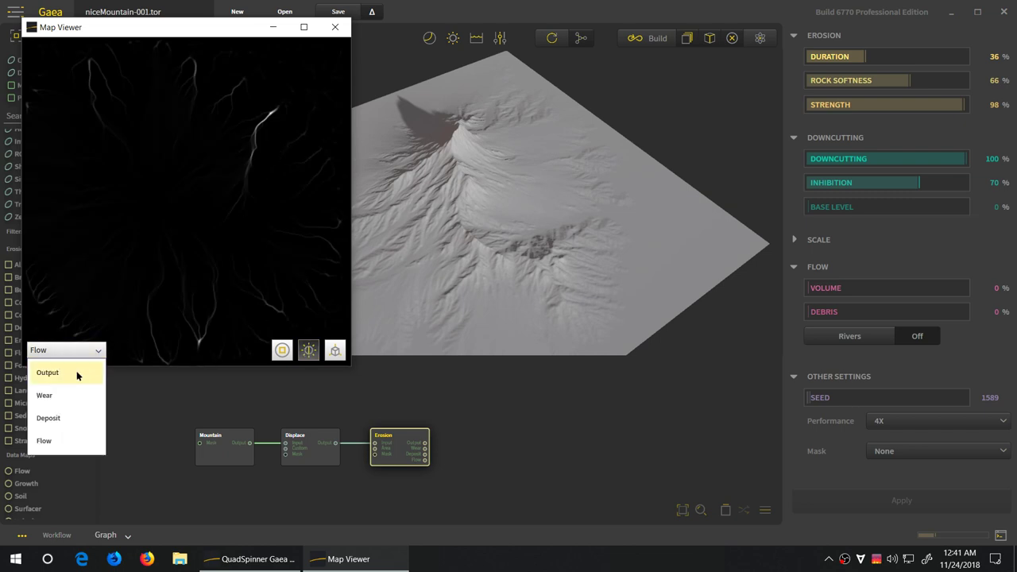
left_click(73, 418)
left_click(83, 351)
left_click(70, 391)
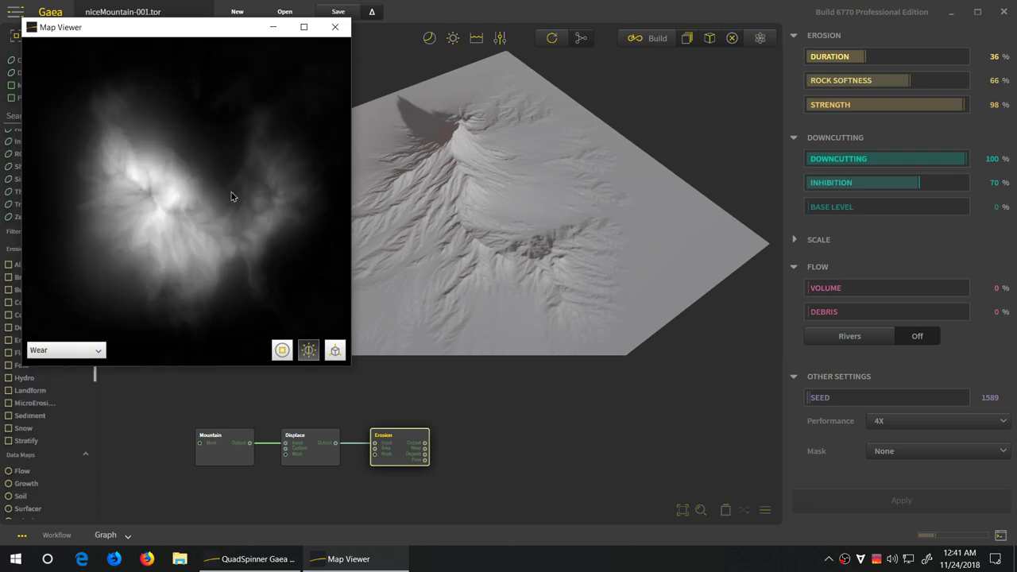
left_click(334, 26)
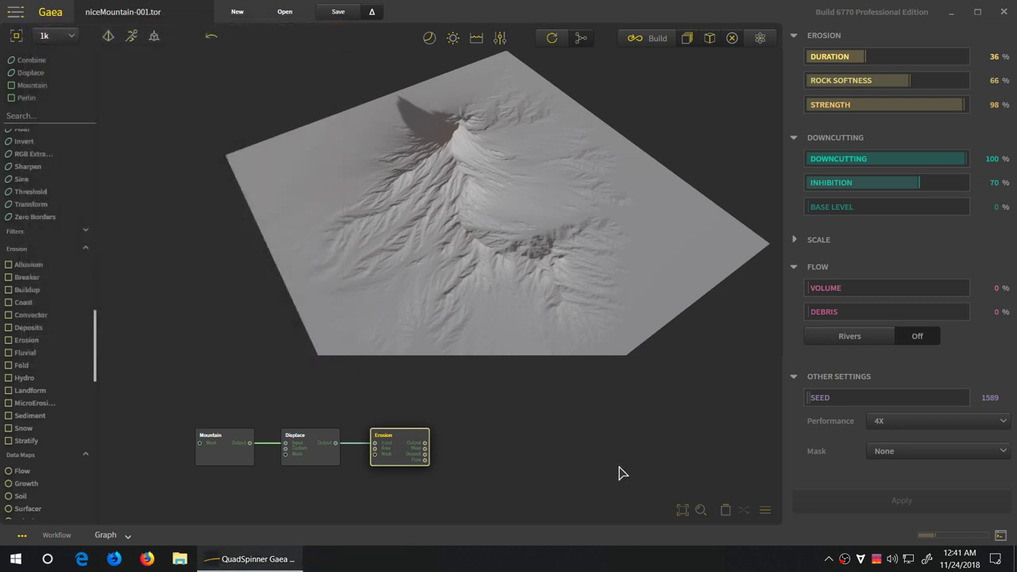
- Turn off Real Scale for the Erosion node, check the terrain definition, rebuild the terrain and inspect the mountain
left_click(329, 462)
left_click(404, 455)
left_click(813, 240)
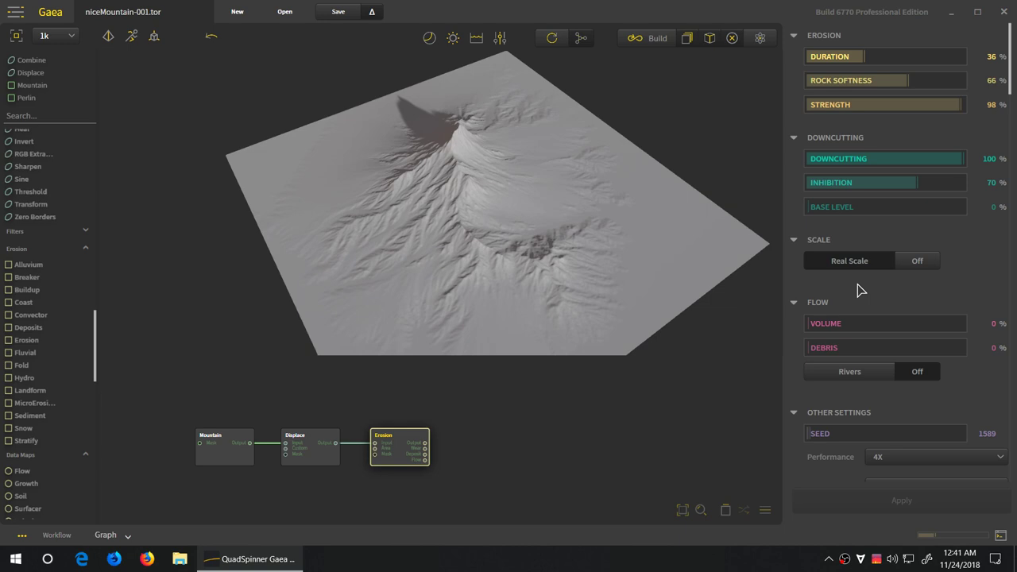
left_click(917, 263)
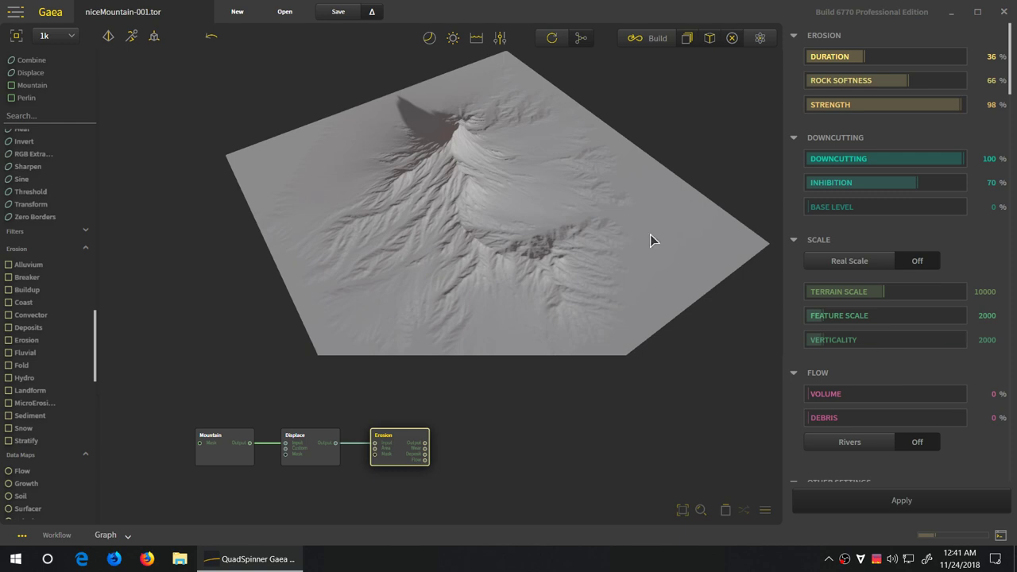
left_click(501, 36)
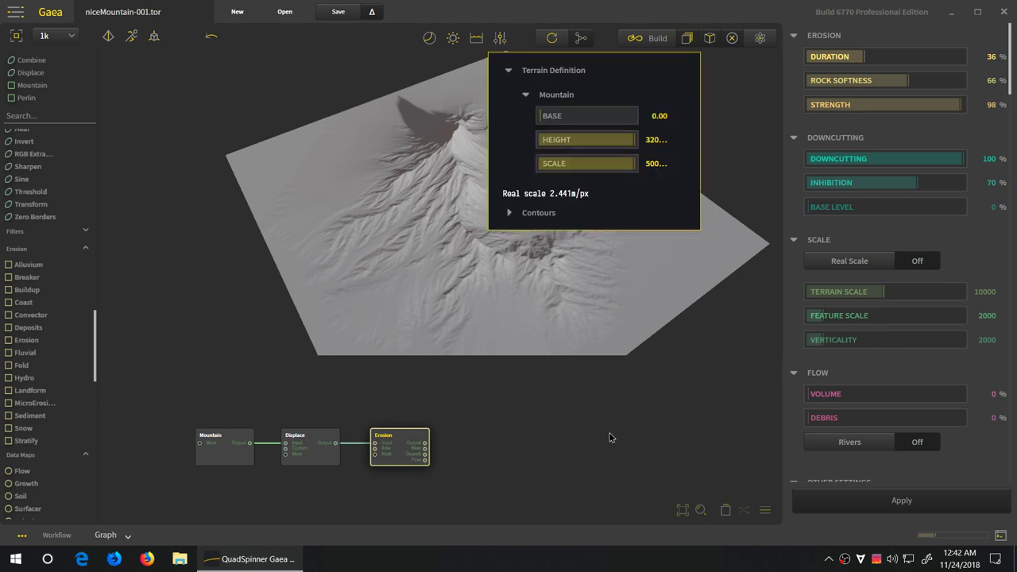
left_click(605, 484)
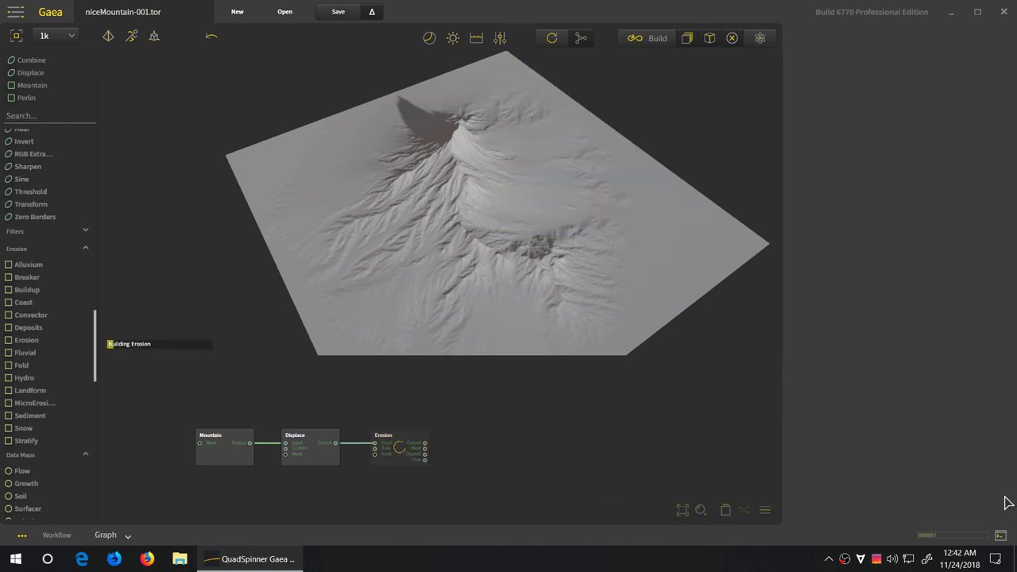
left_click(390, 460)
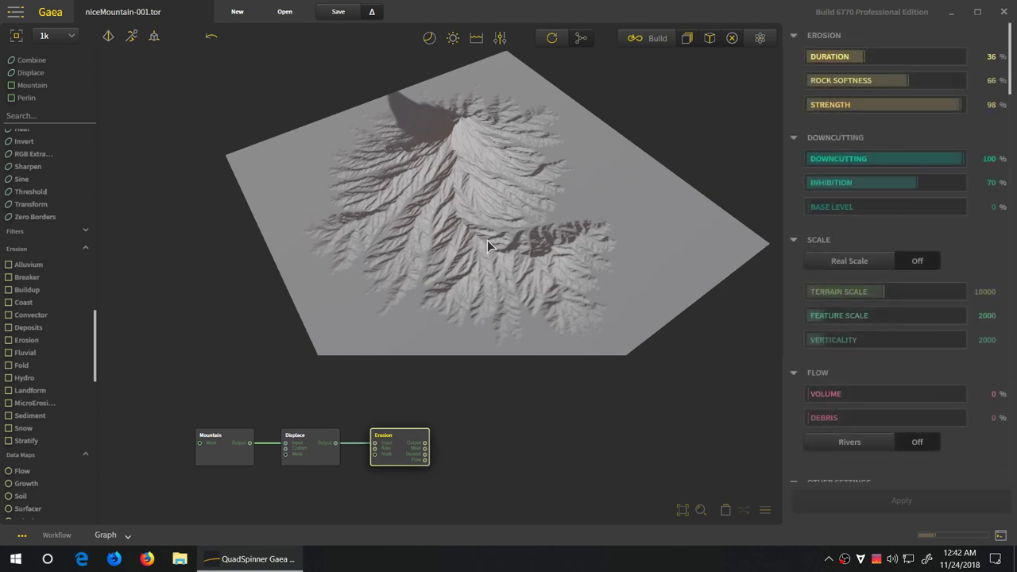
left_click_drag(489, 243, 533, 225)
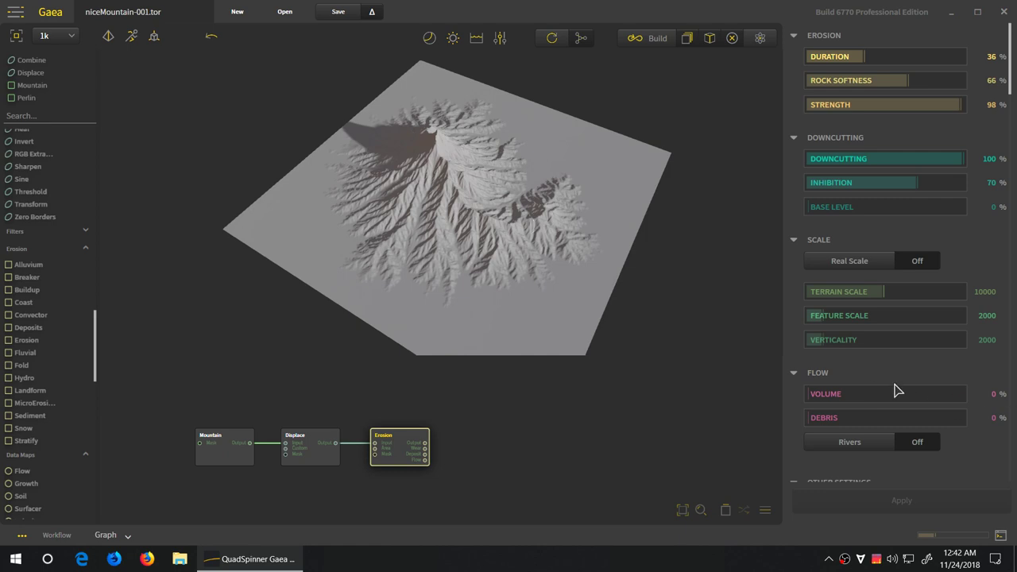
- Reduce the erosion Feature Scale to 500, rebuild the terrain and inspect the finer ridges
right_click(858, 321)
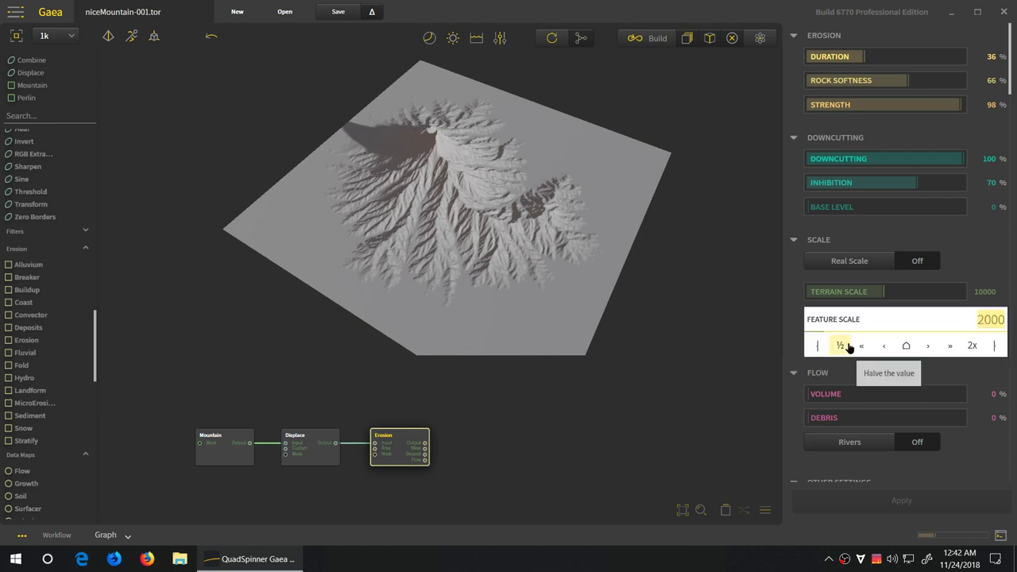
left_click(840, 345)
left_click(840, 345)
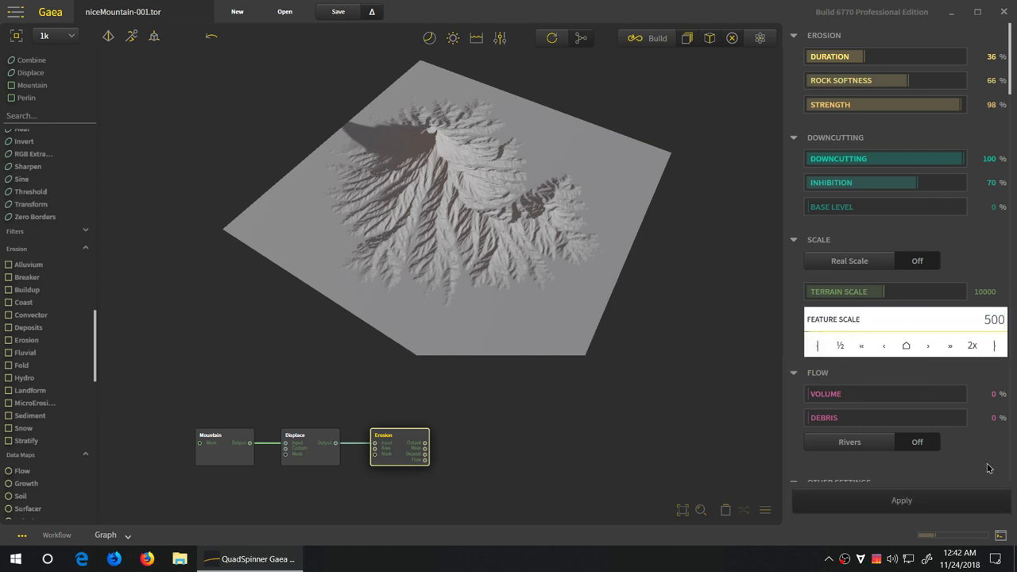
left_click(898, 501)
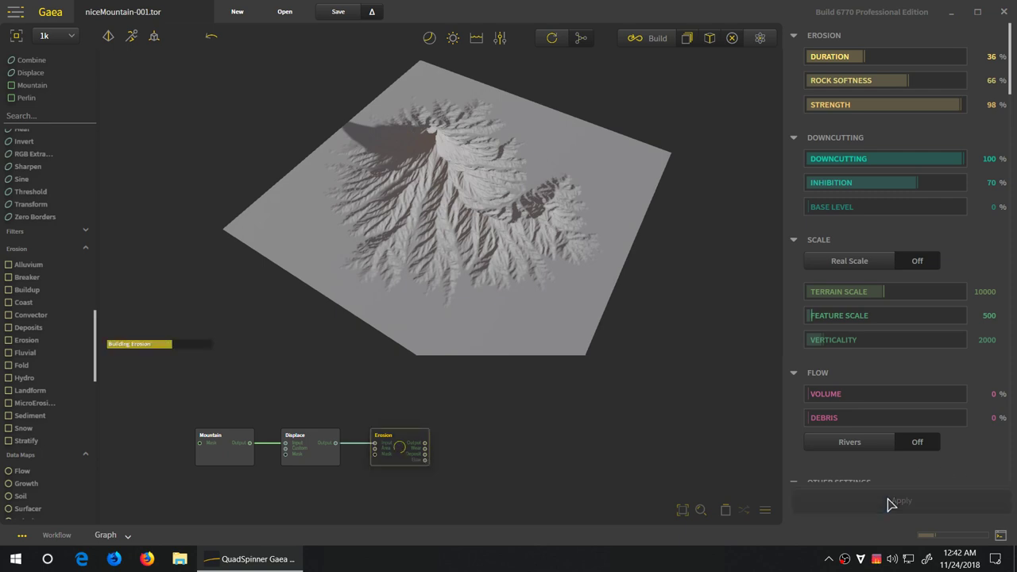
left_click_drag(395, 216, 337, 269)
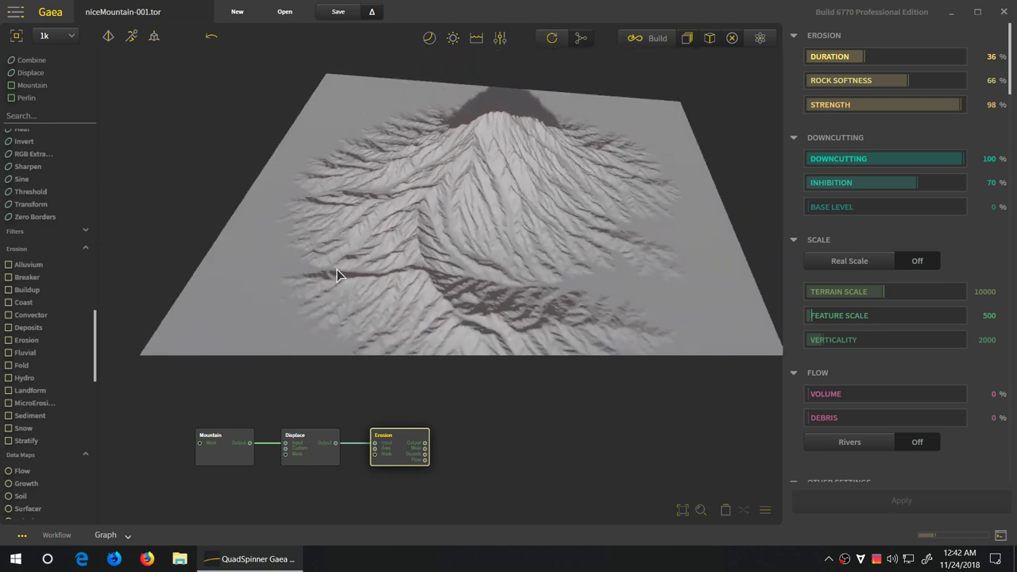
- Double the erosion Verticality to 4000, rebuild the terrain and inspect the slopes from another angle
left_click(883, 342)
left_click(973, 370)
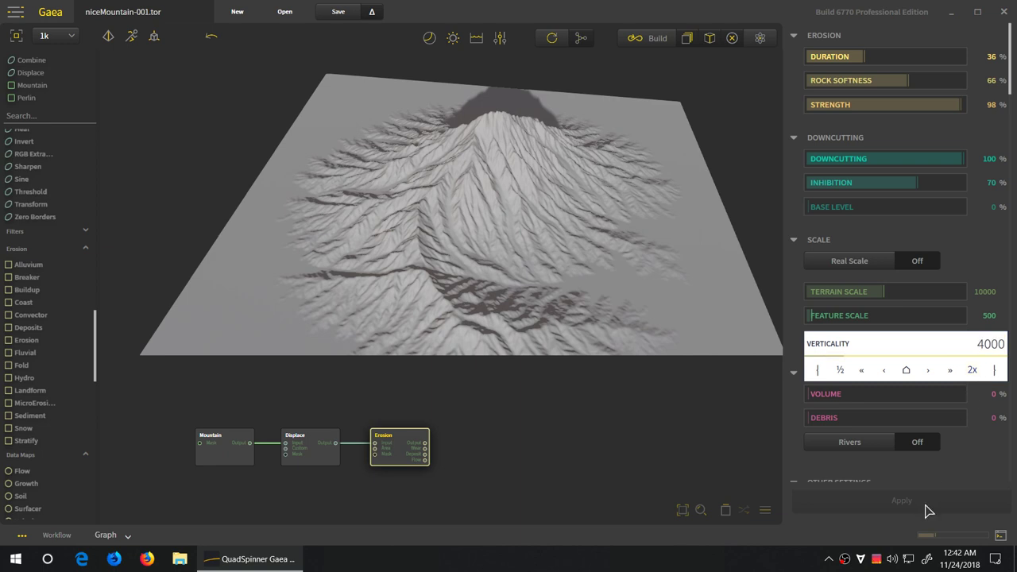
left_click(870, 503)
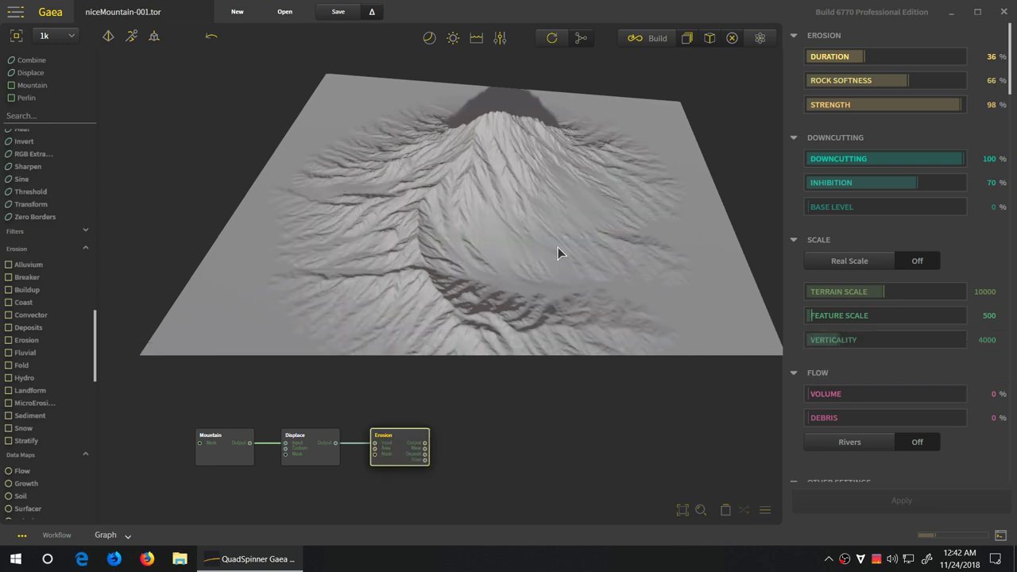
left_click_drag(558, 250, 492, 260)
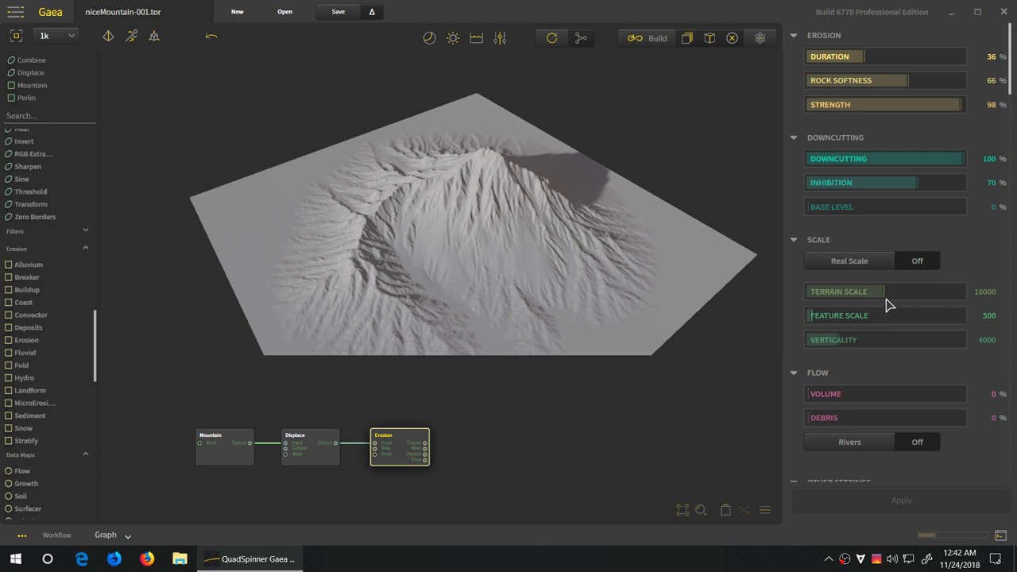
- Set the erosion Terrain Scale to 5000 and rebuild the terrain
mouse_move(847, 293)
left_click(839, 321)
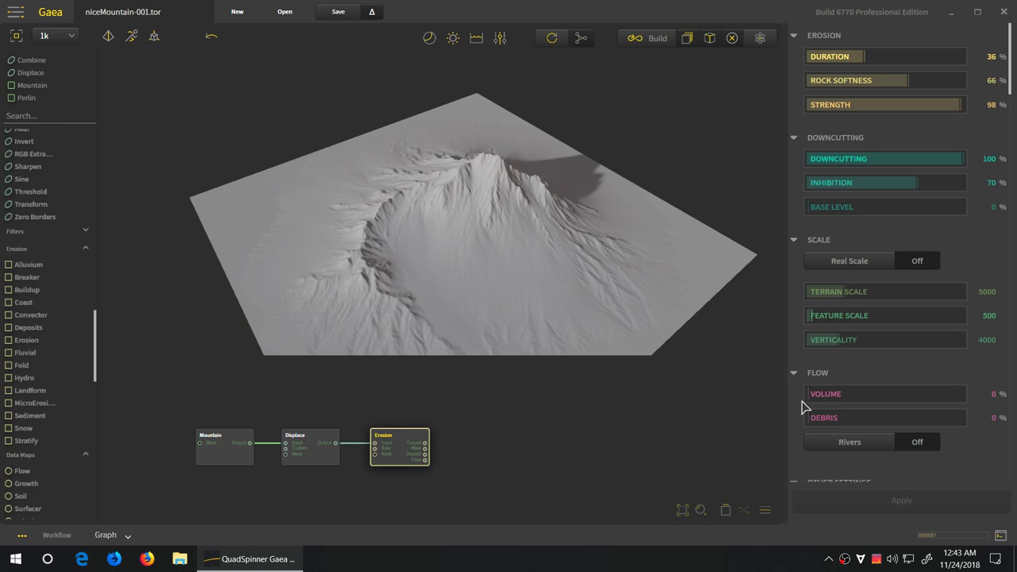
- Collapse the Flow settings and review the Erosion node's Performance options without changing the selection
left_click(821, 376)
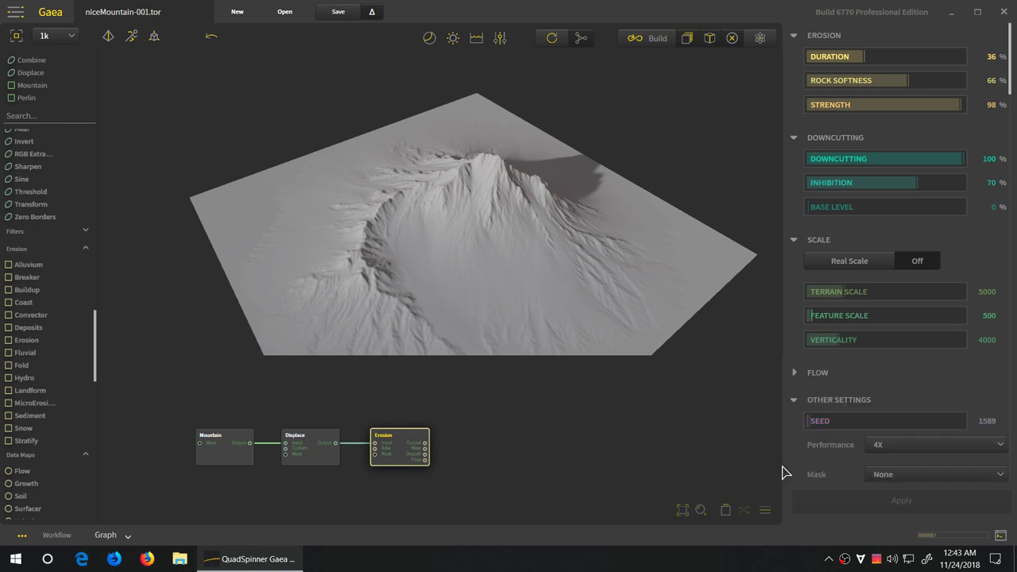
scroll(843, 457, "down", 1)
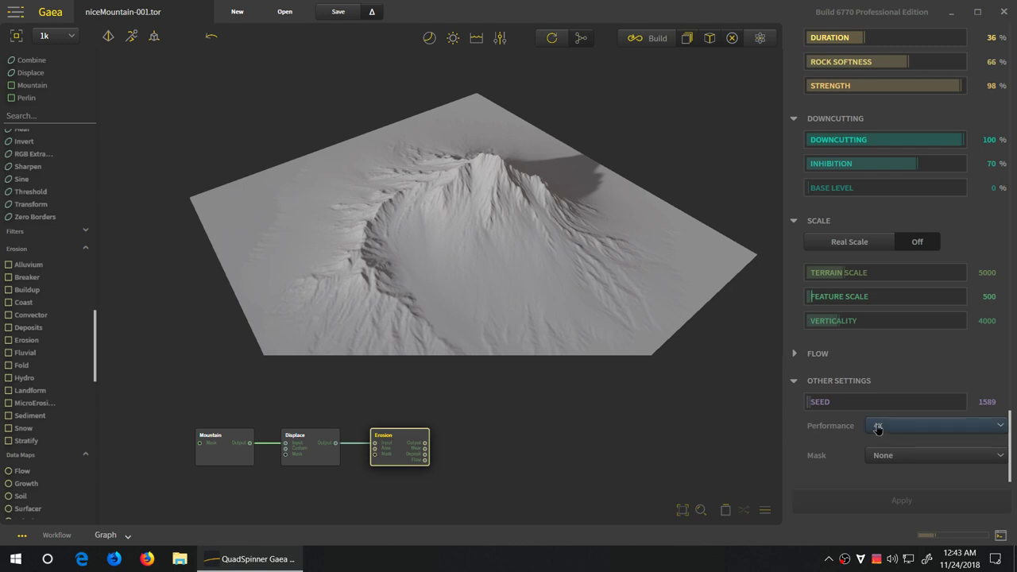
left_click(911, 424)
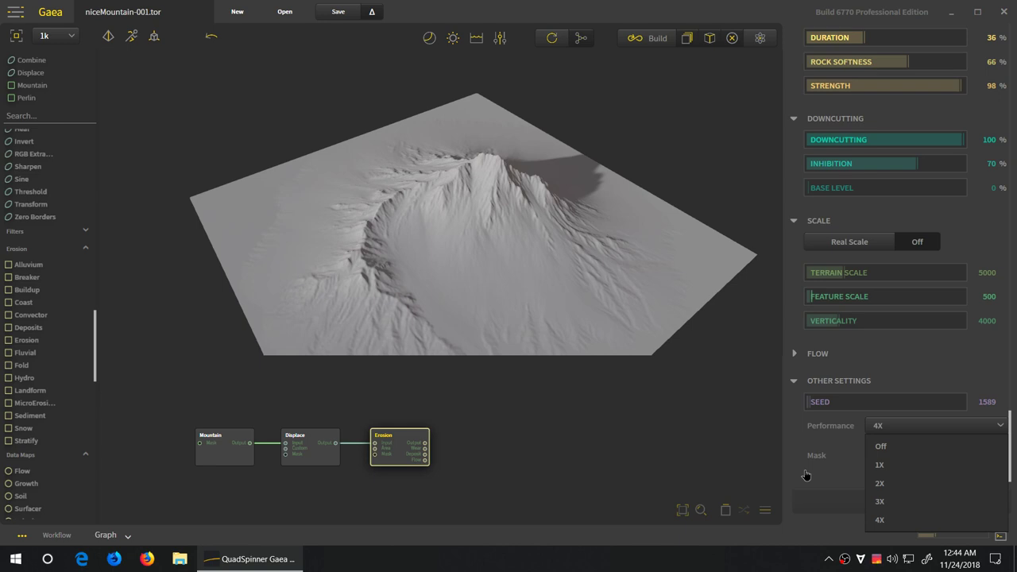
left_click(857, 465)
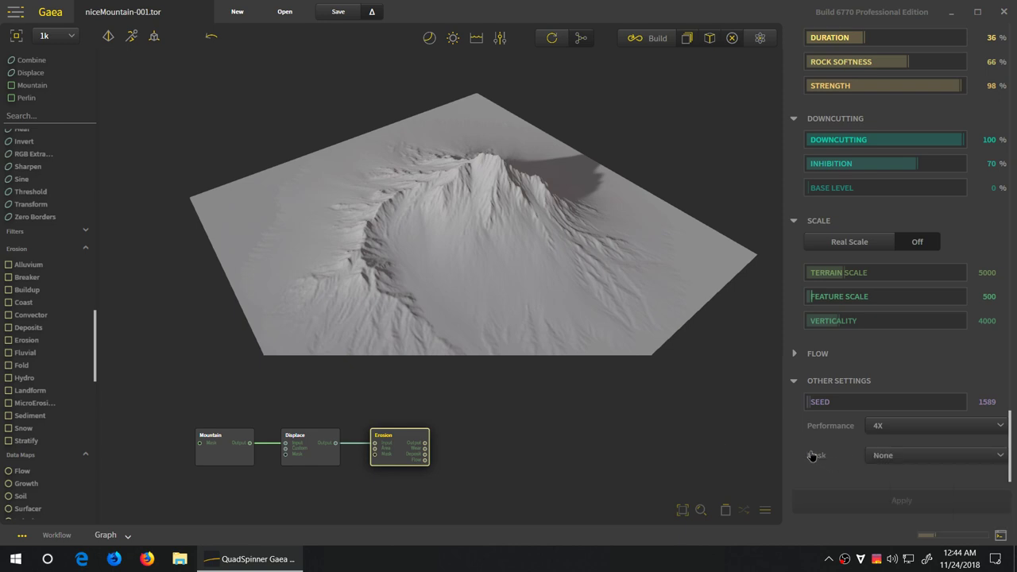
- Examine the rescaled mountain's crater and eroded flanks from above and from lower angles
left_click_drag(499, 322, 459, 233)
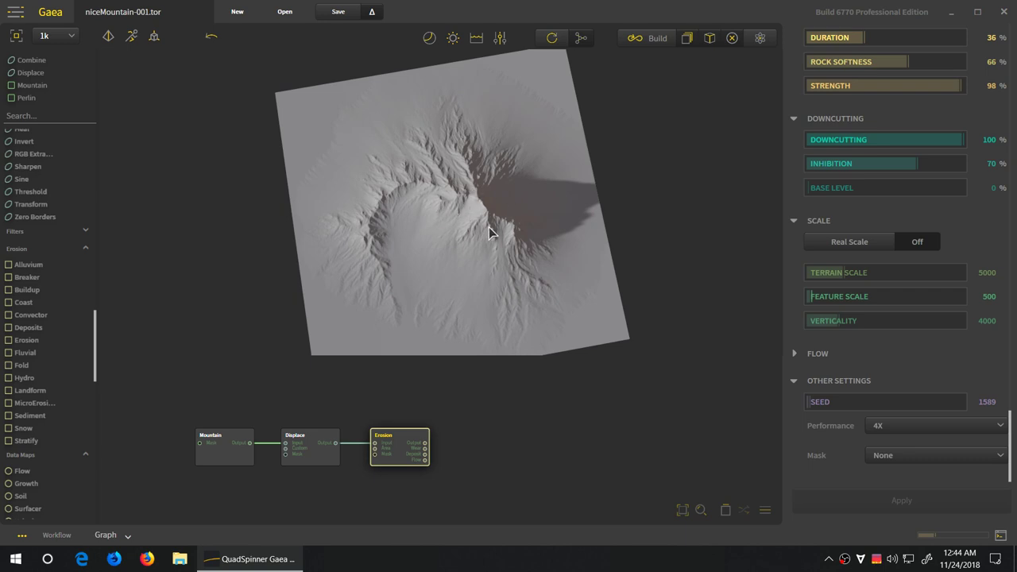
left_click_drag(418, 252, 409, 276)
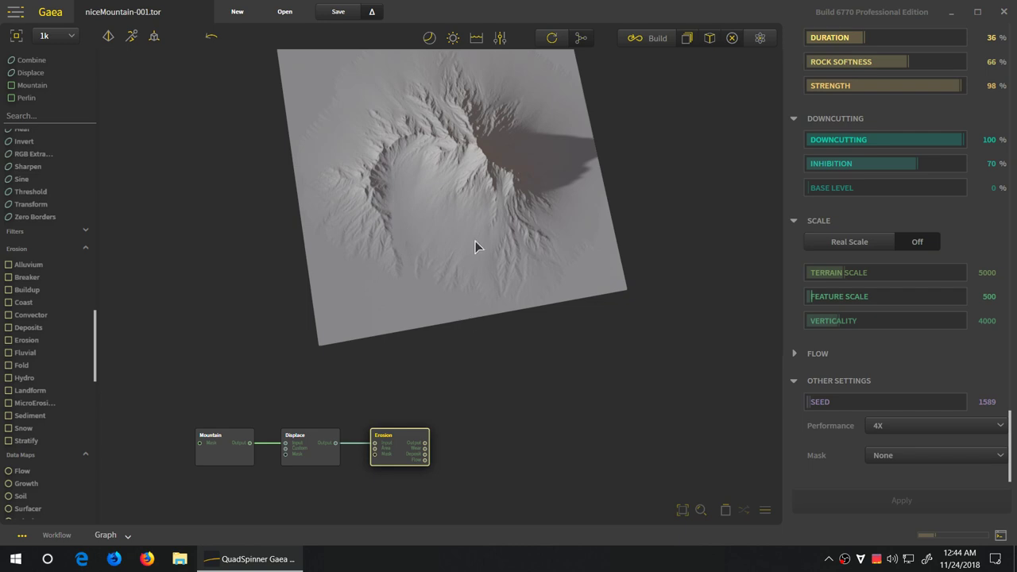
scroll(454, 210, "up", 2)
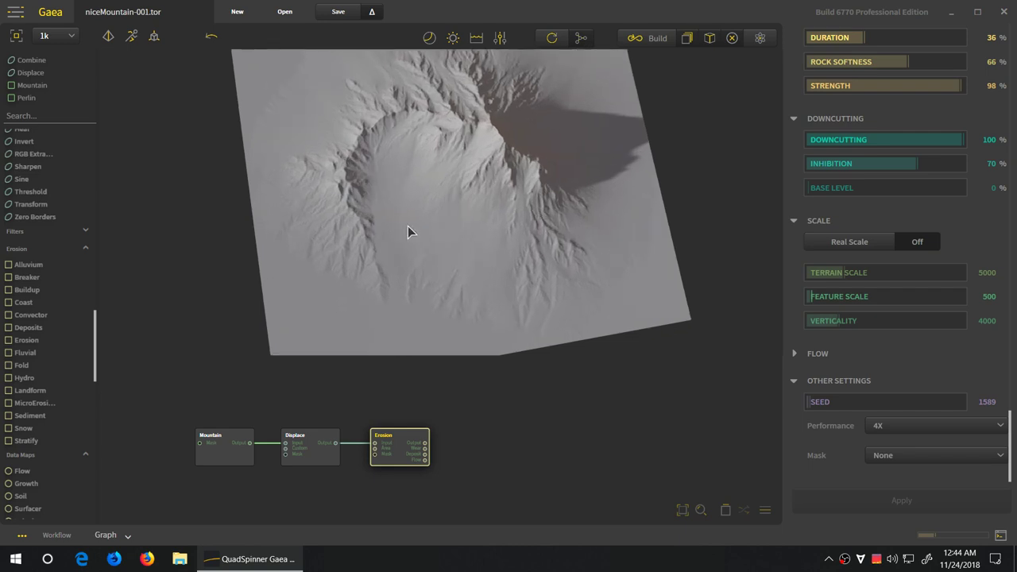
left_click_drag(408, 225, 457, 244)
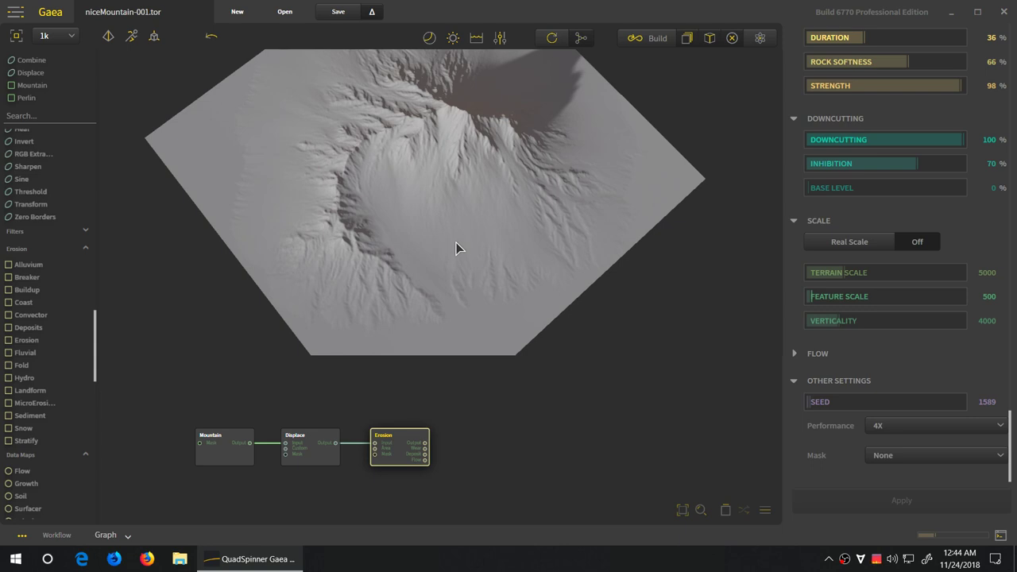
left_click_drag(456, 243, 391, 279)
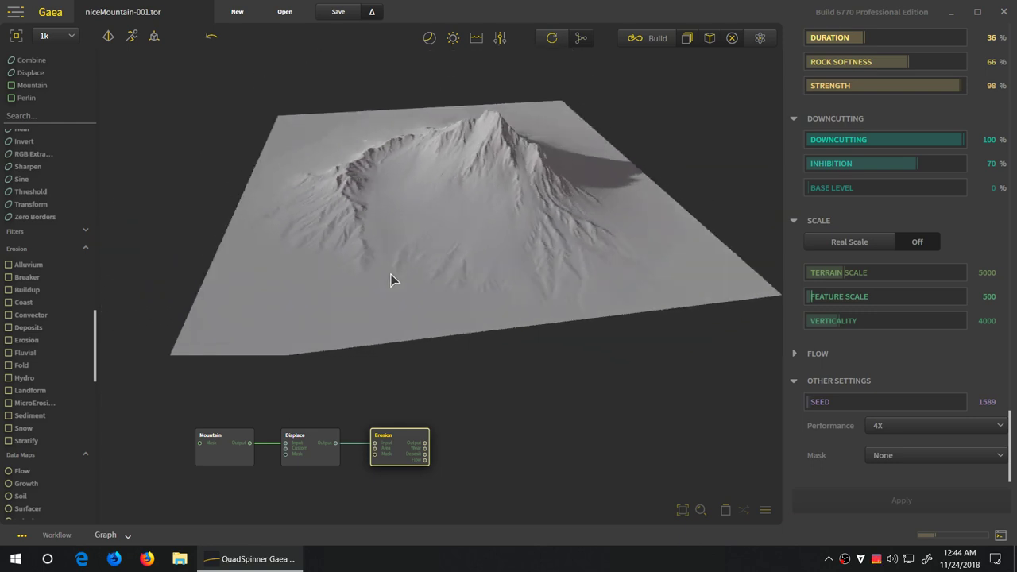
- Check the Erosion node's Performance options again and keep the current choice
left_click(890, 425)
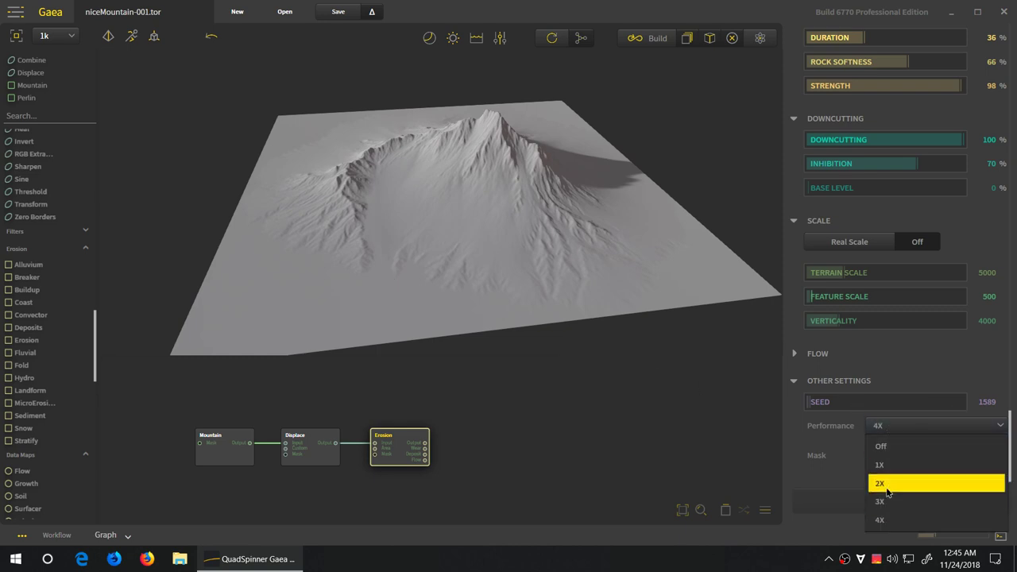
left_click(882, 427)
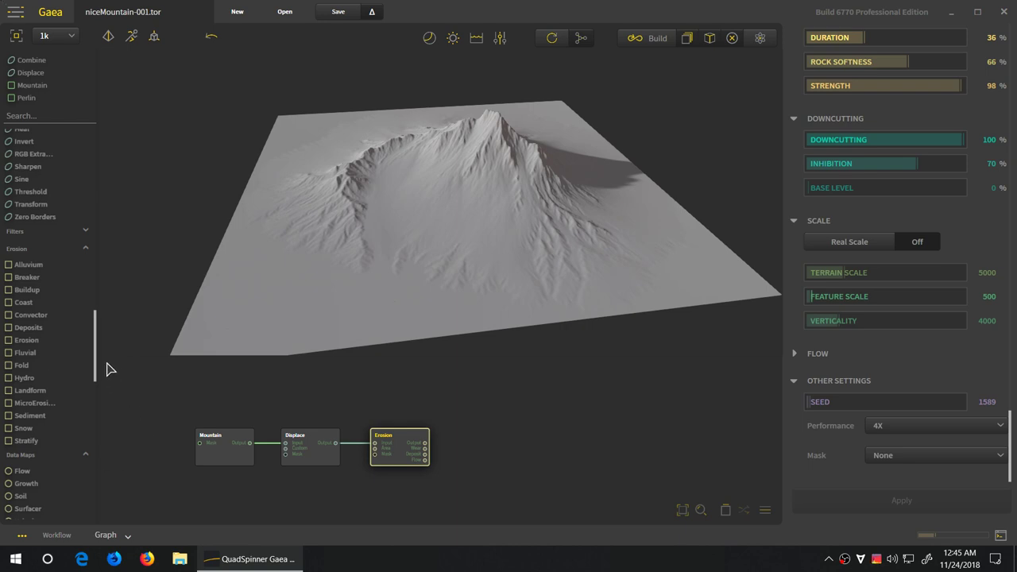
- Add a Mesher output node to the graph, connected to the Erosion node's output
left_click_drag(95, 358, 105, 517)
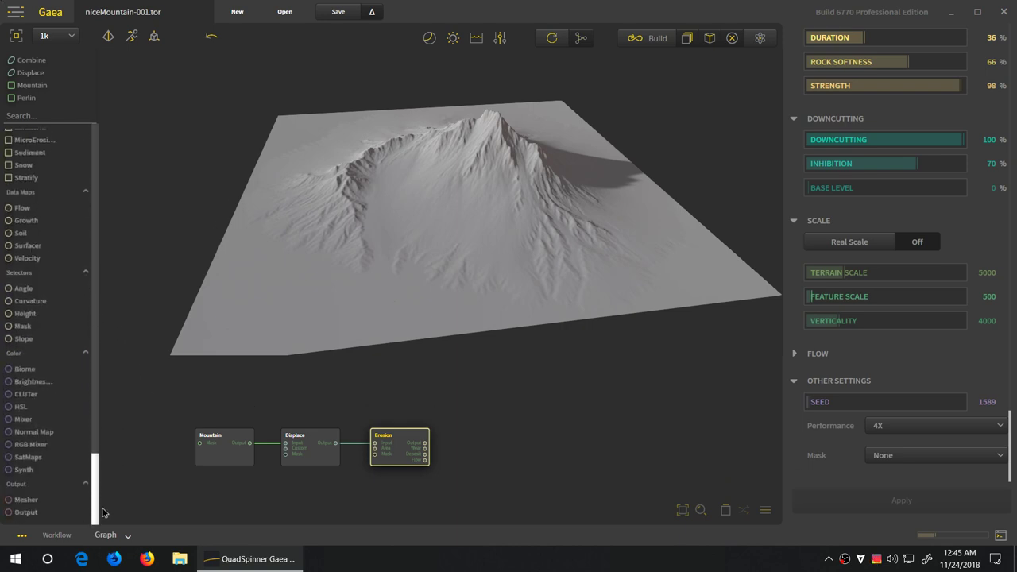
left_click_drag(26, 499, 400, 437)
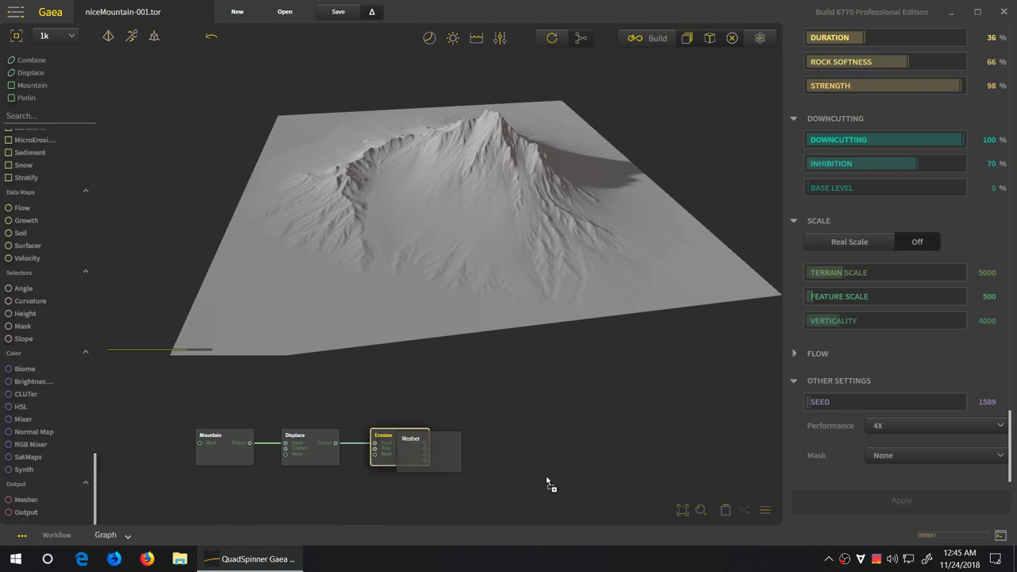
left_click(493, 469)
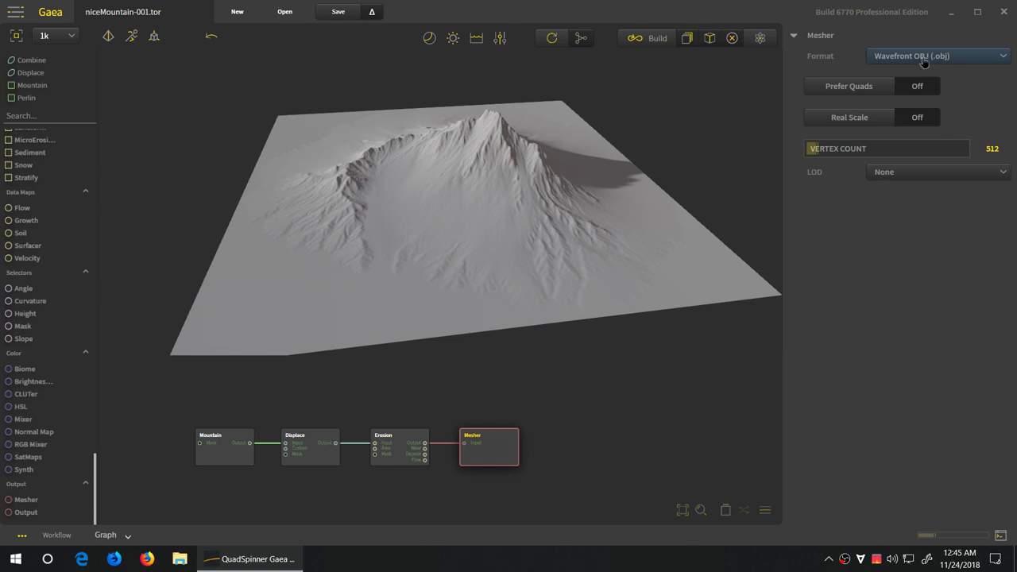
- Review the Mesher node's Format and LOD options without changing its settings
left_click(999, 63)
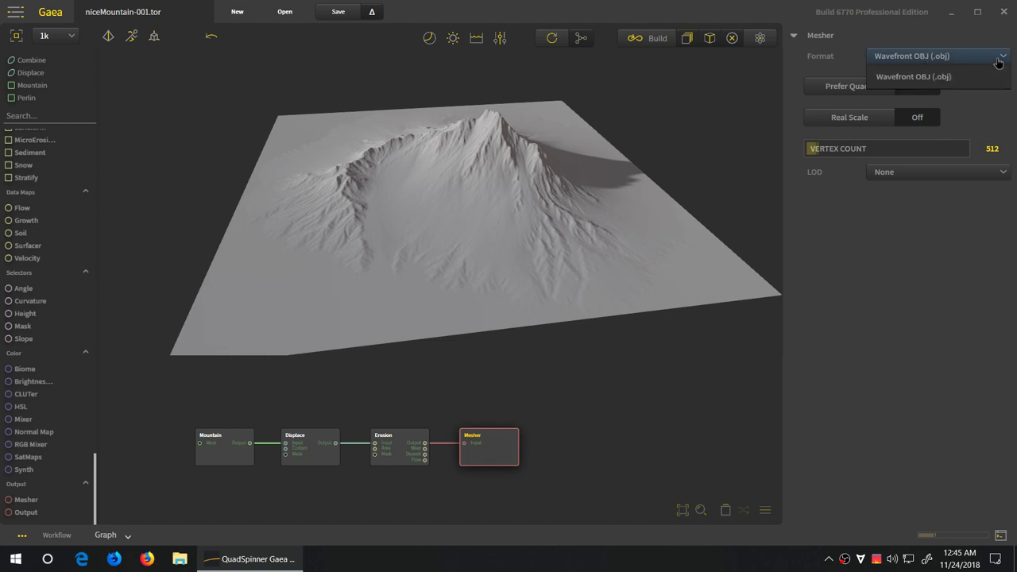
left_click(914, 70)
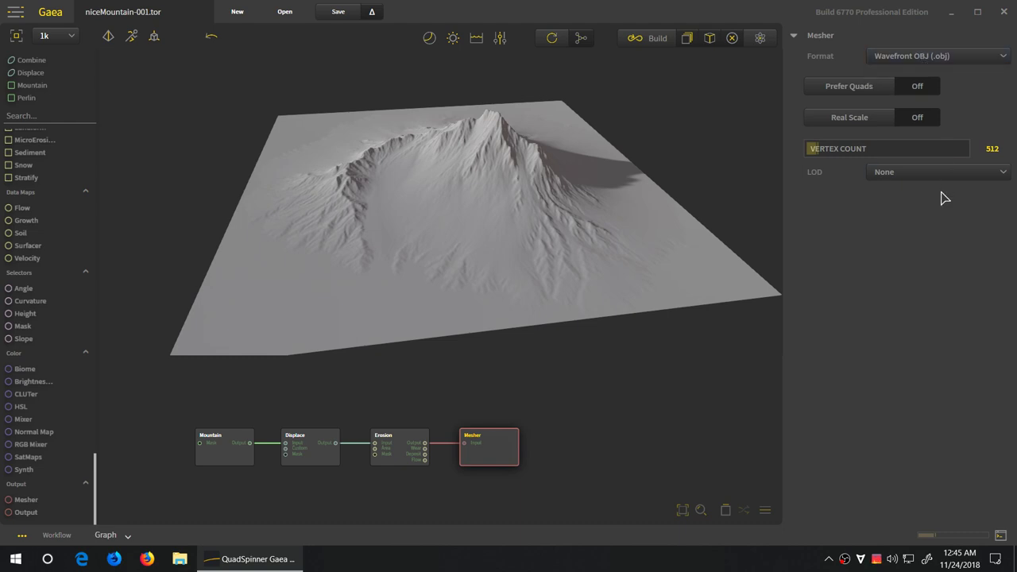
left_click(930, 171)
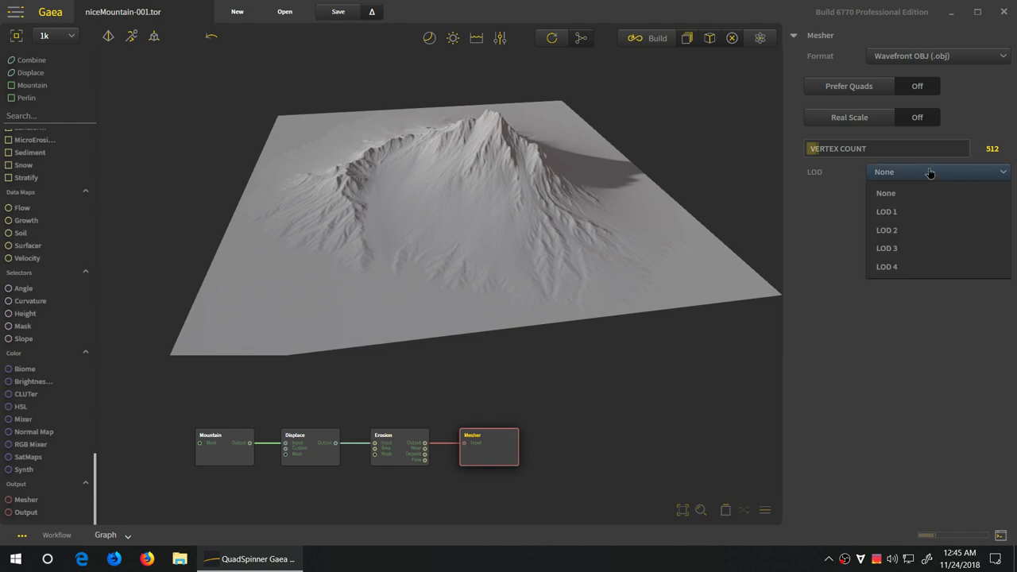
left_click(915, 307)
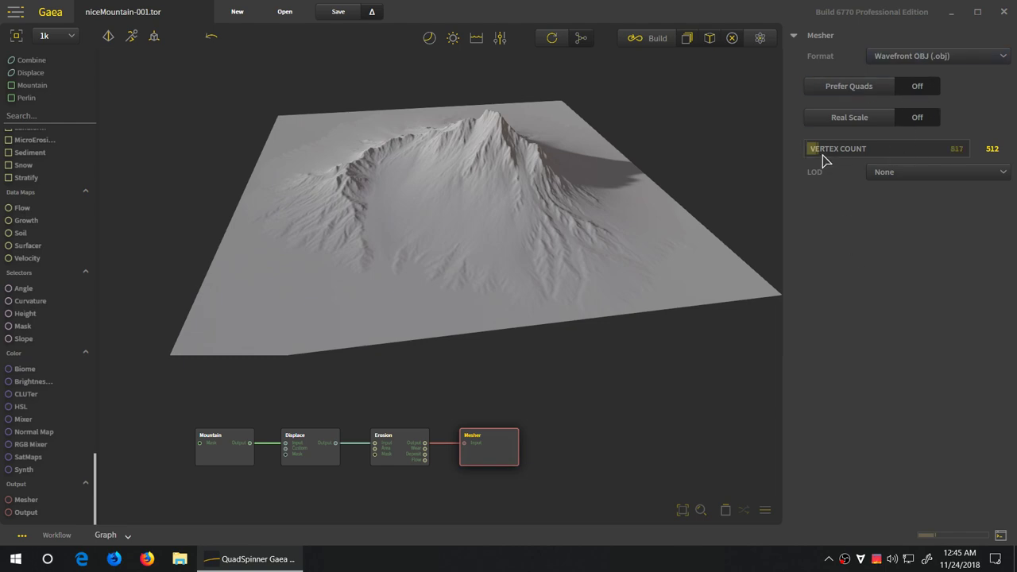
left_click(903, 176)
left_click(904, 176)
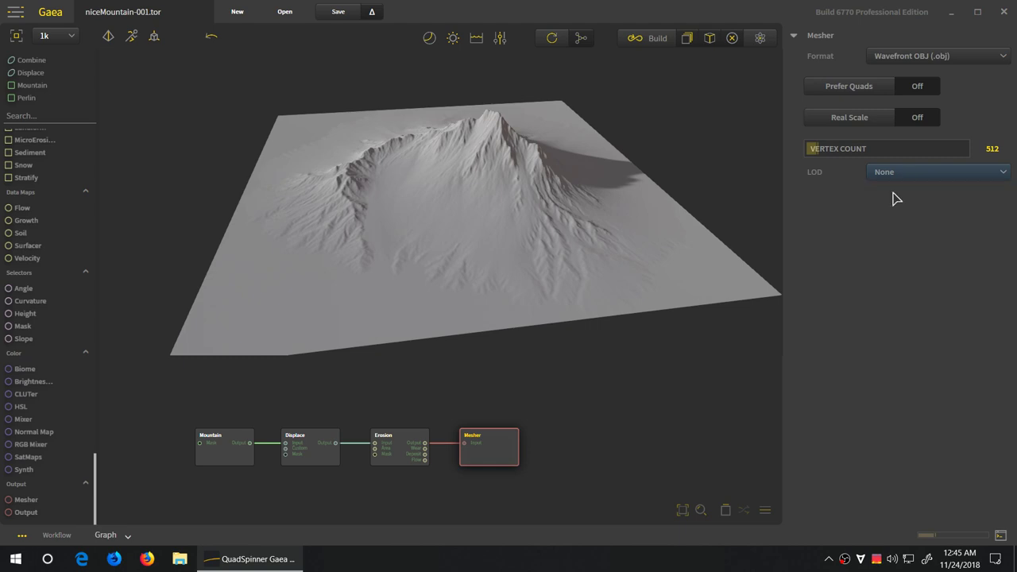
- Review the Build Manager's export settings and its available resolutions, and close it without starting a build
left_click(636, 42)
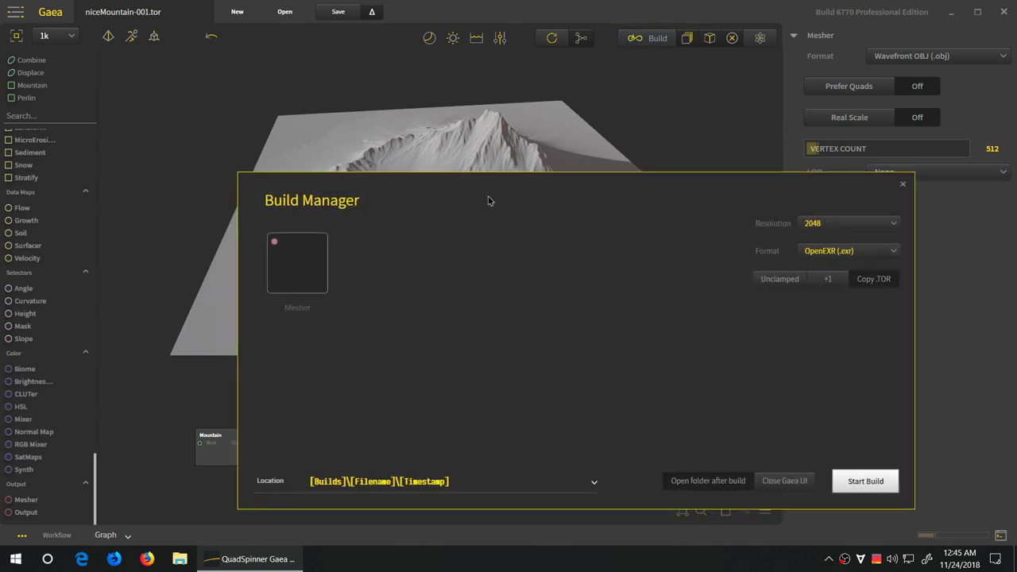
left_click(903, 185)
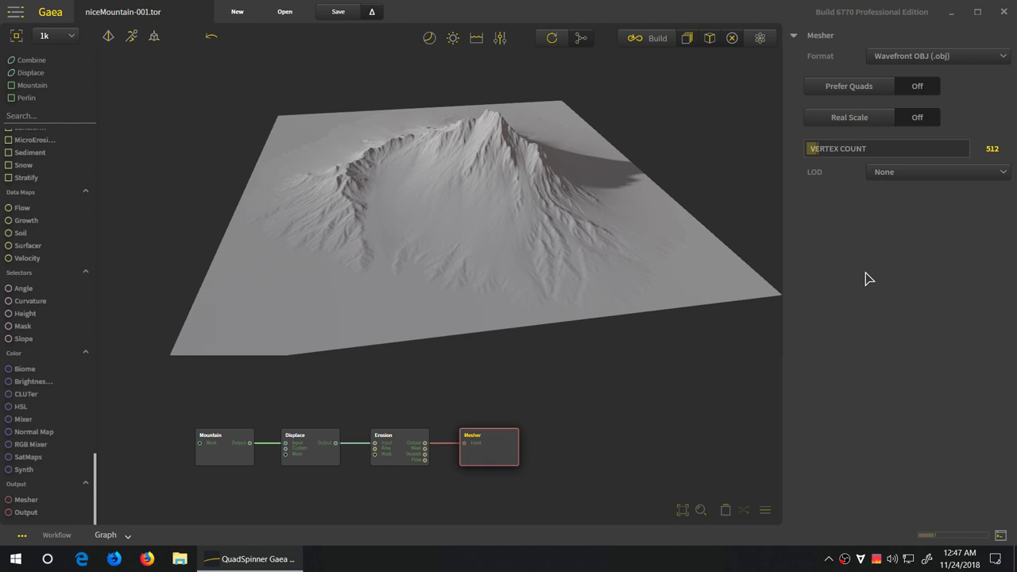
left_click(639, 39)
left_click(847, 223)
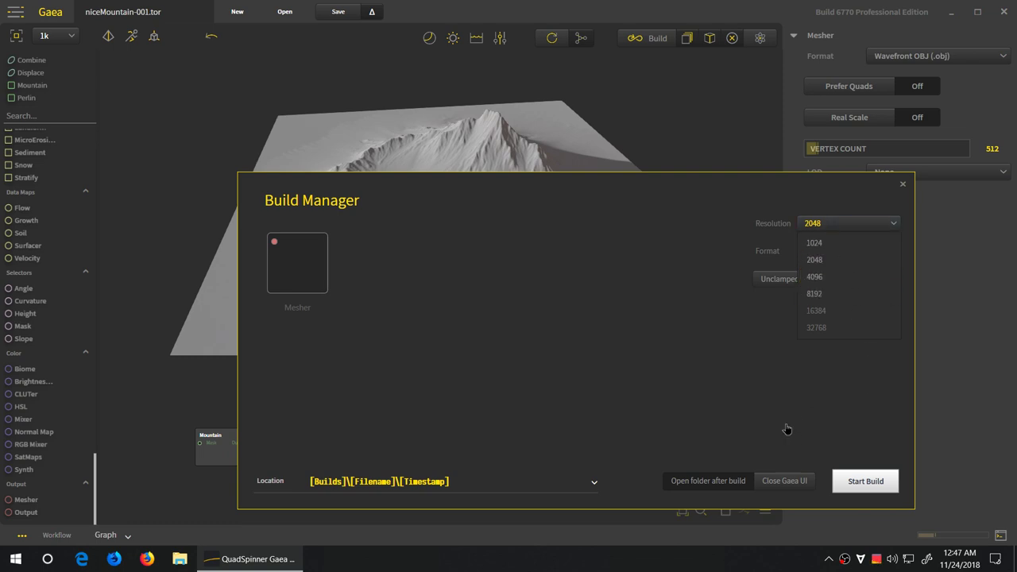
left_click(787, 391)
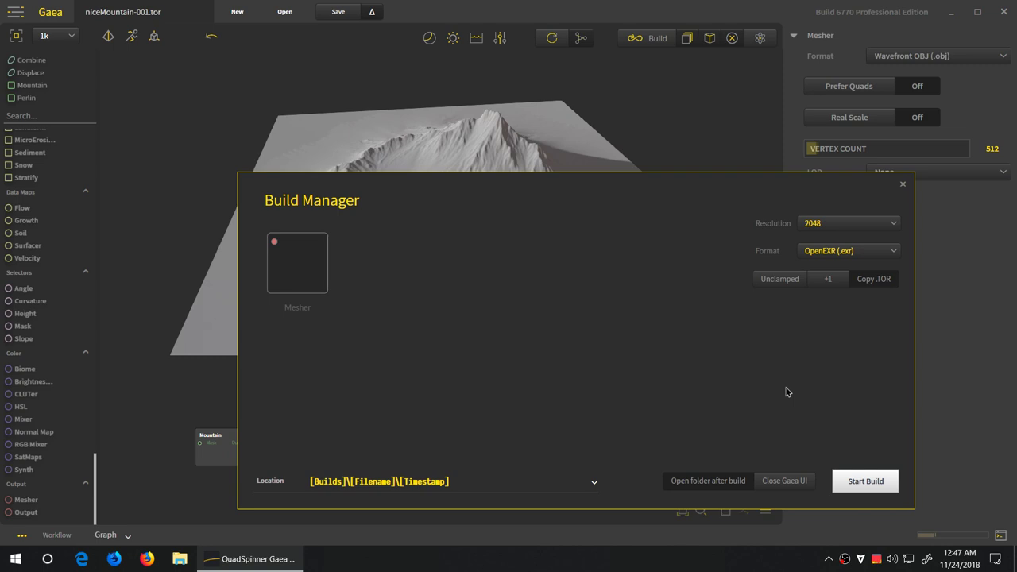
left_click(903, 183)
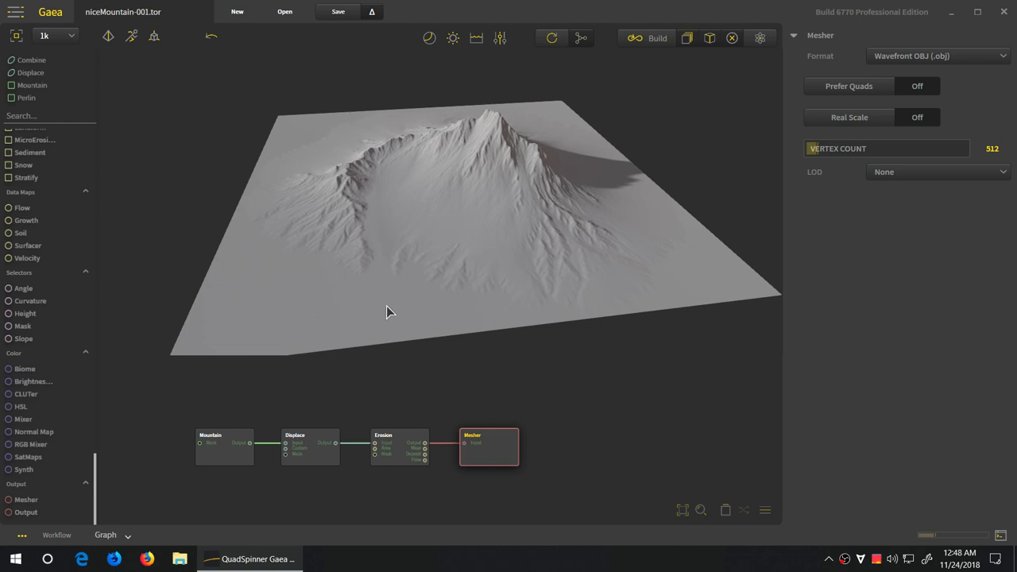
- Delete the Mesher node attached to the Erosion output
left_click_drag(374, 283, 390, 213)
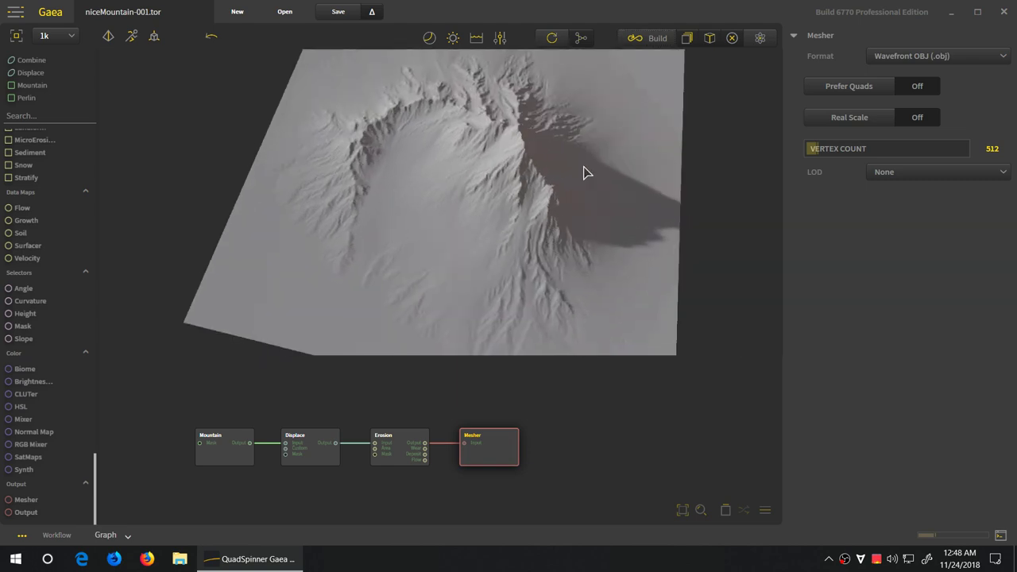
scroll(586, 271, "up", 2)
left_click_drag(598, 270, 686, 307)
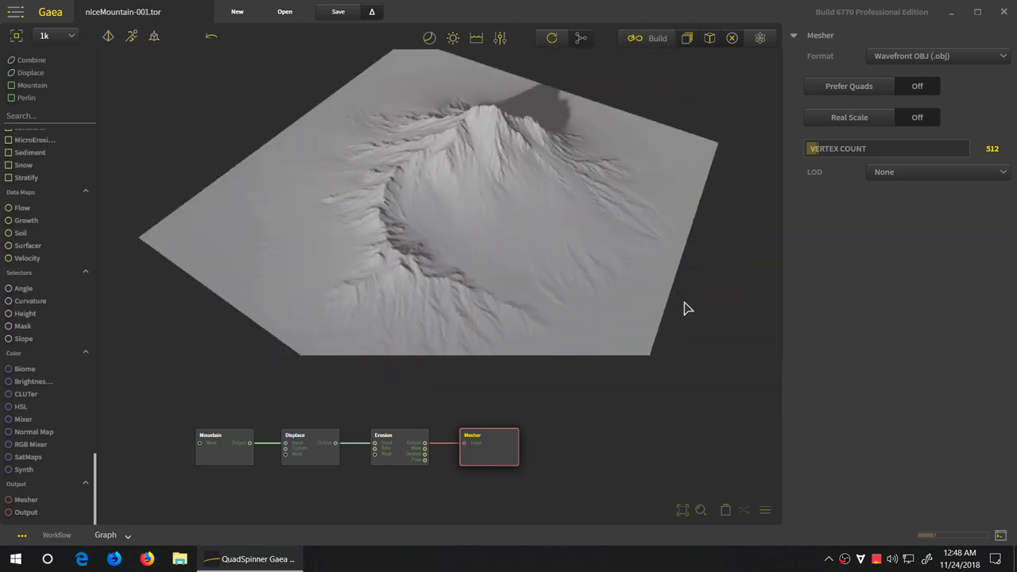
scroll(668, 313, "up", 2)
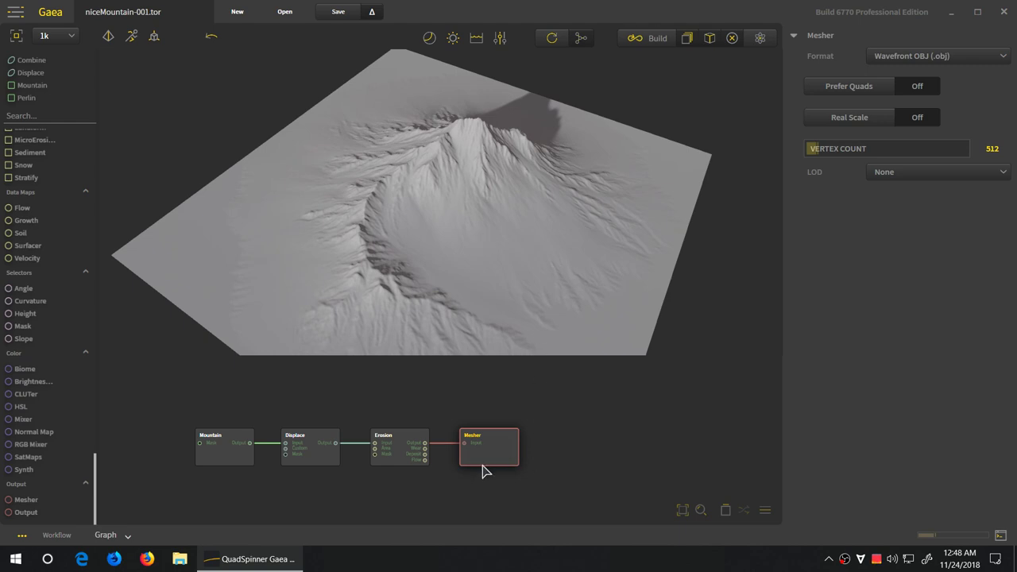
key("Delete")
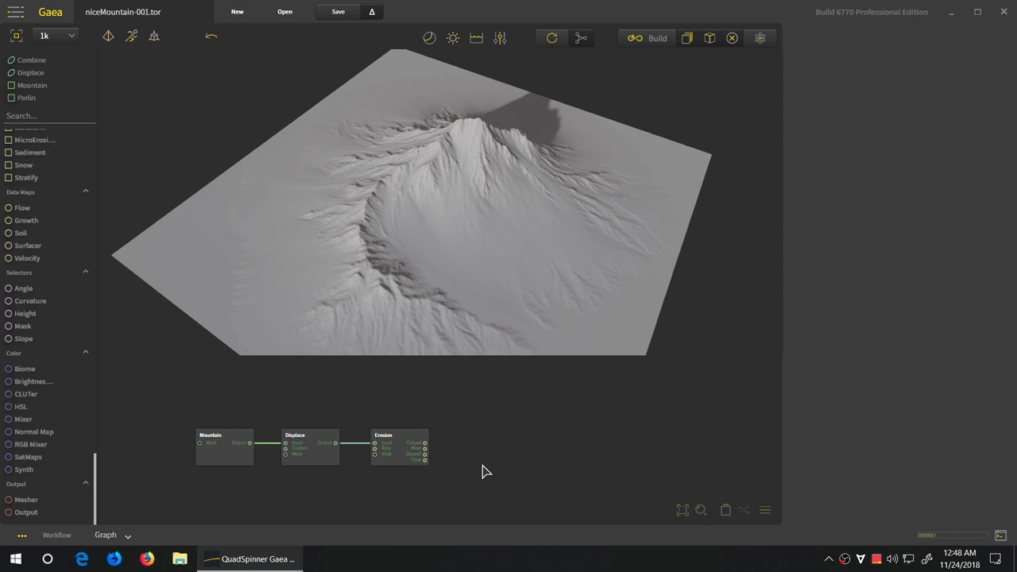
- Select the Erosion node and examine the eroded mountain from farther away and from a lower angle
left_click(410, 462)
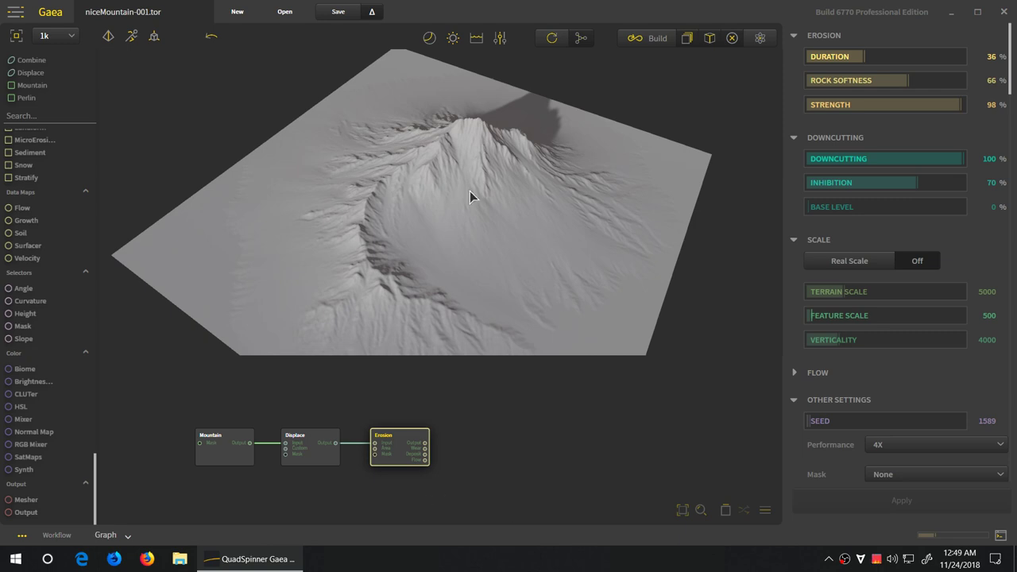
scroll(453, 242, "down", 3)
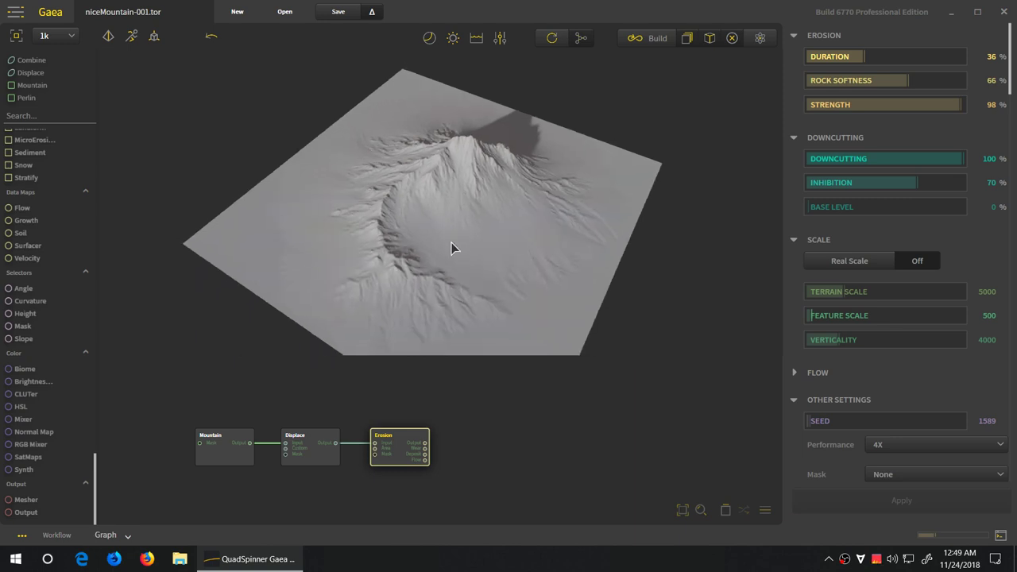
scroll(451, 247, "down", 2)
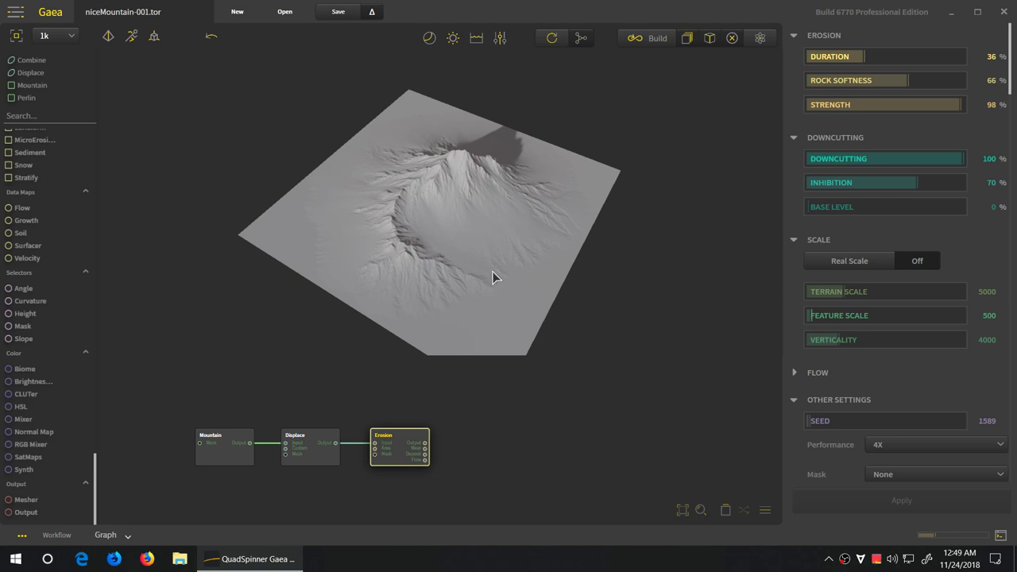
left_click_drag(492, 277, 467, 298)
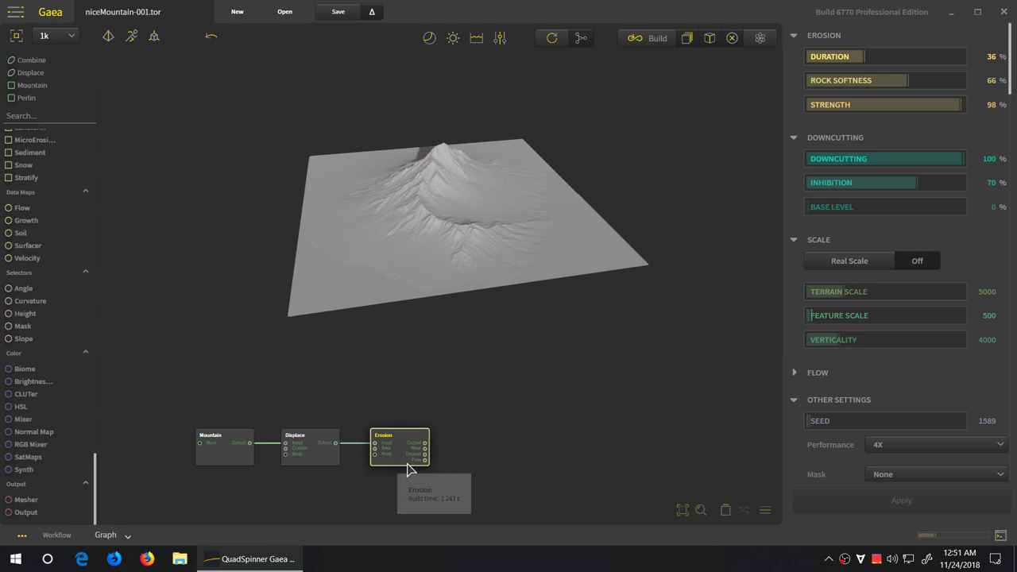
- Move the Erosion node away from the Displace node to make room between them in the graph
left_click_drag(407, 457, 573, 455)
left_click(480, 475)
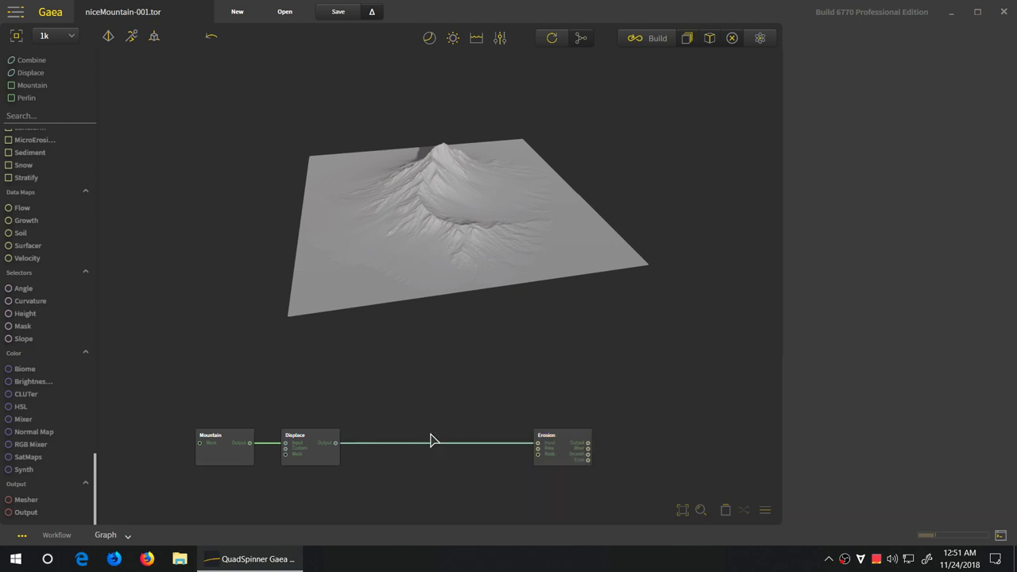
left_click_drag(383, 357, 405, 288)
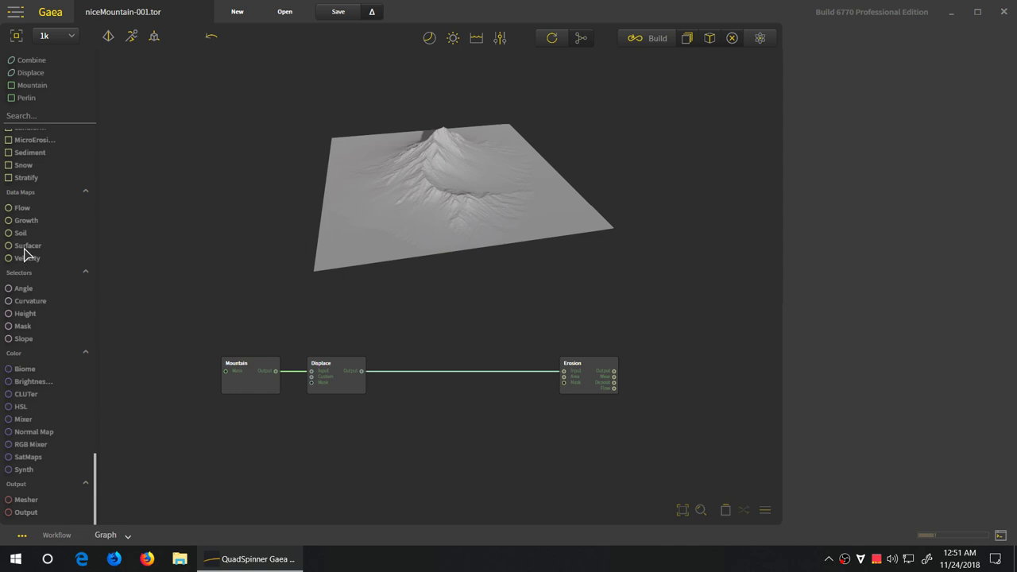
- Insert an AutoLevel adjustment node into the connection between the Displace and Erosion nodes
scroll(38, 394, "up", 3)
scroll(336, 416, "down", 4)
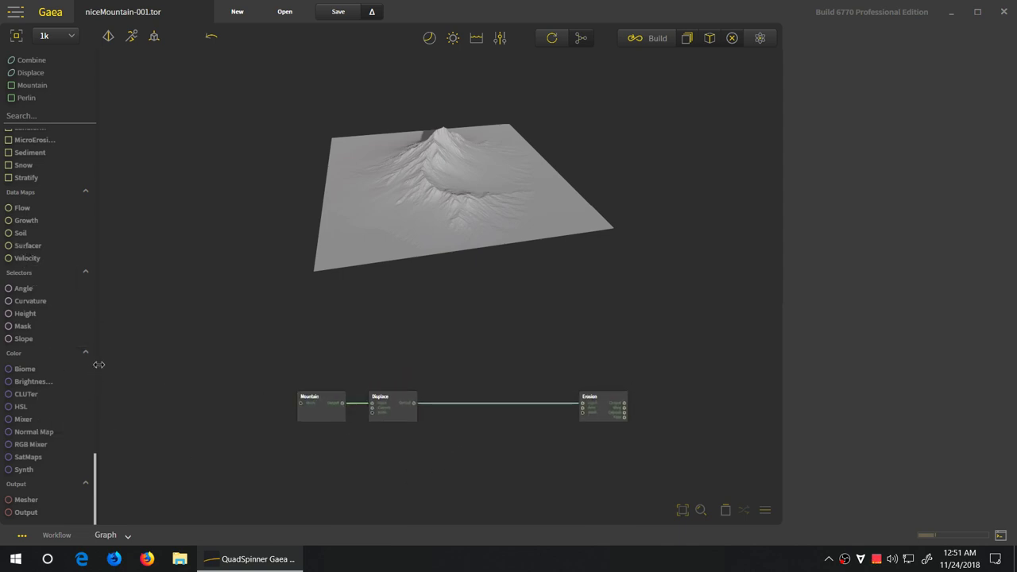
scroll(67, 318, "up", 10)
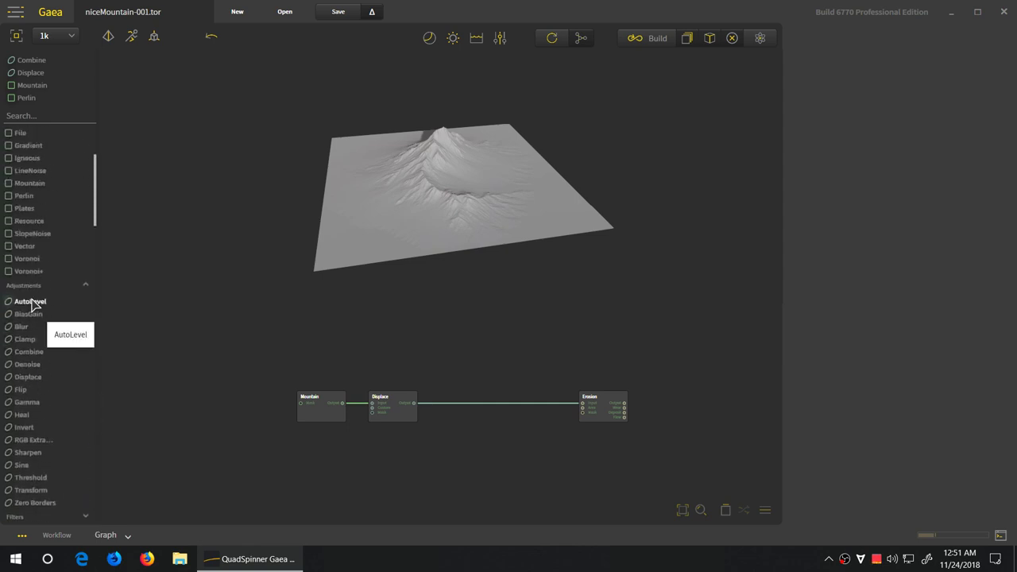
left_click_drag(35, 303, 490, 390)
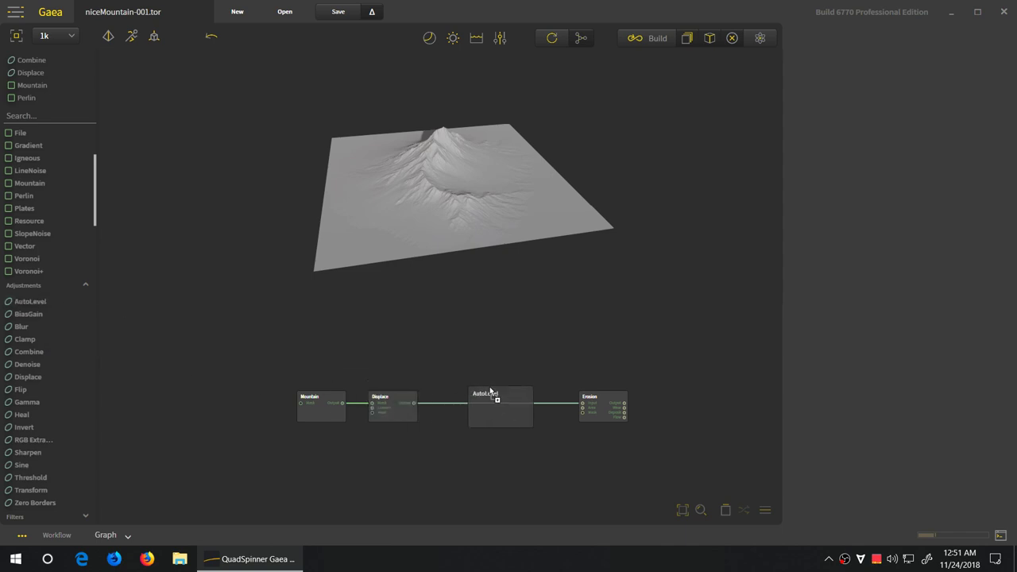
left_click_drag(533, 434, 497, 408)
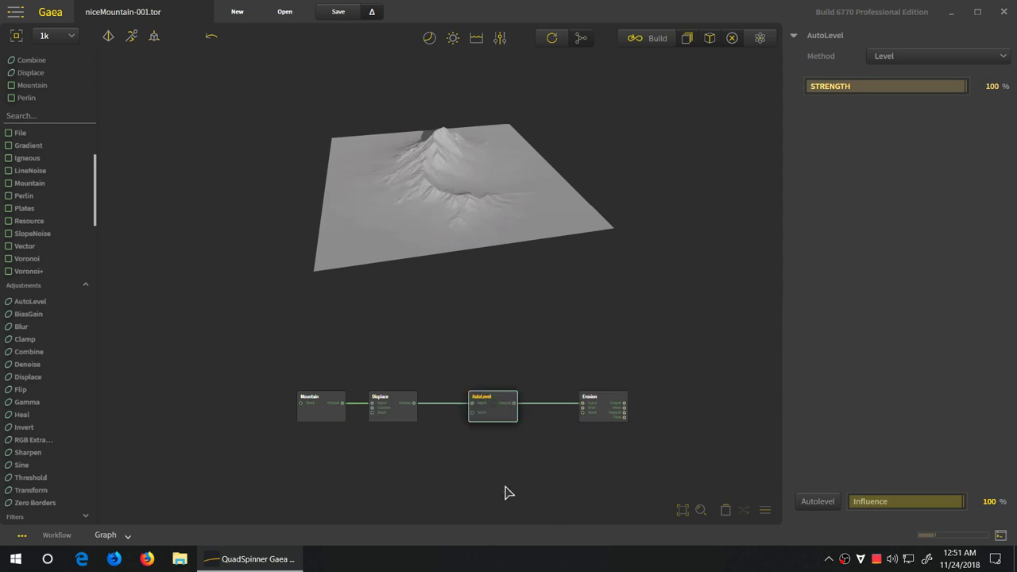
- Preview the AutoLevel node's output on the terrain and look at the node up close
left_click(486, 411)
left_click(473, 455)
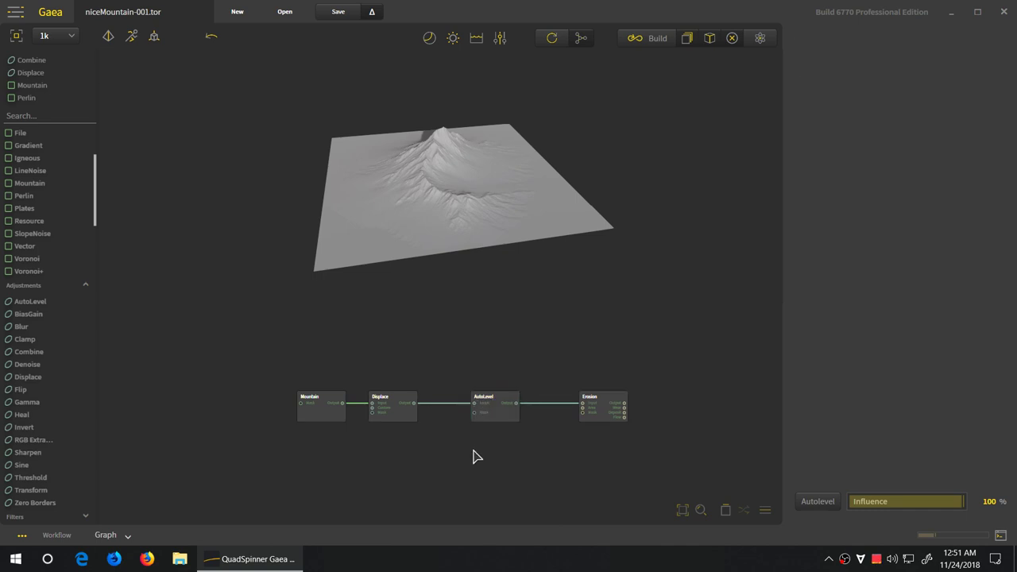
left_click(501, 411)
scroll(496, 432, "up", 2)
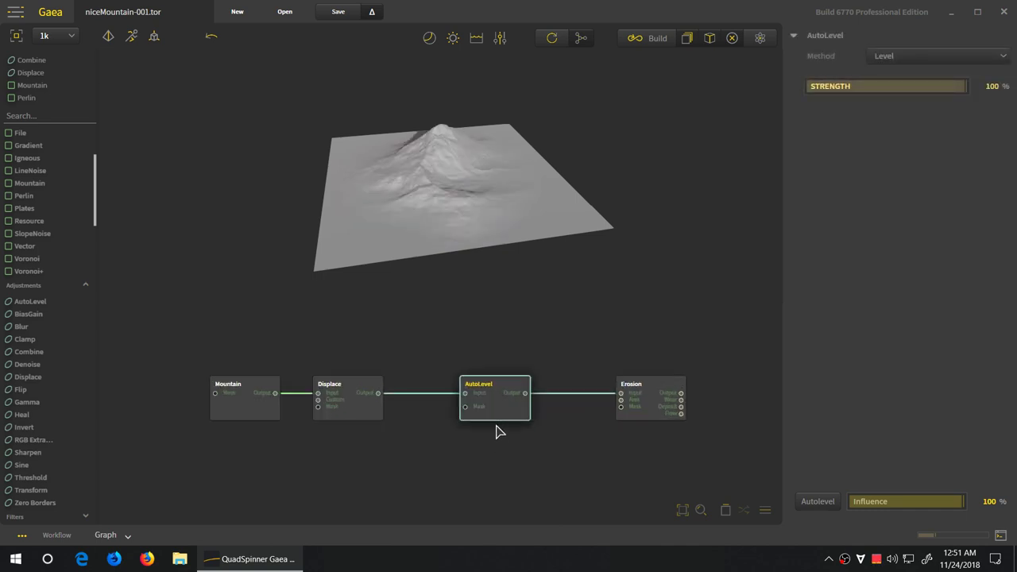
scroll(496, 431, "up", 1)
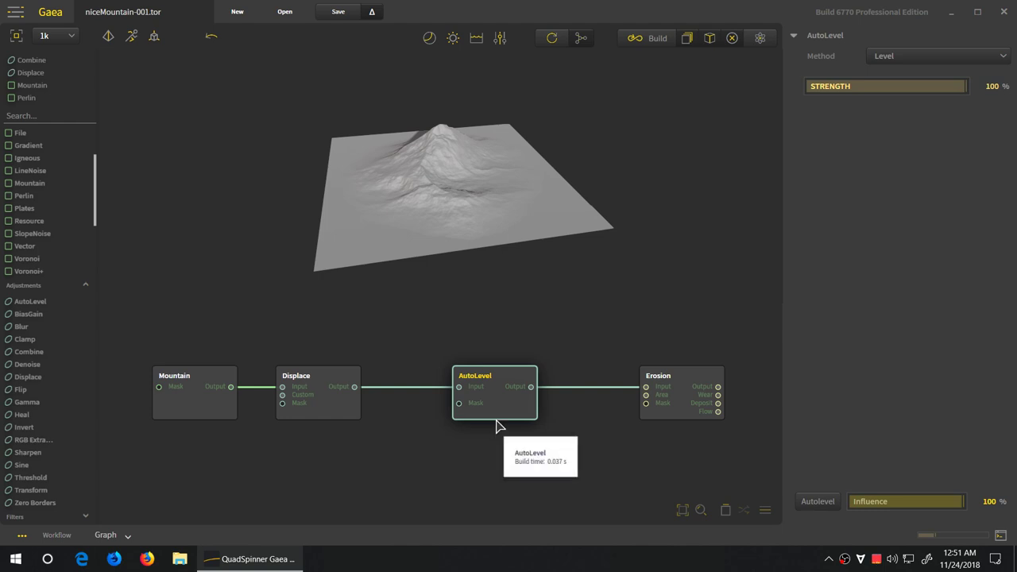
- Move the Erosion node closer to AutoLevel and space AutoLevel more evenly between Displace and Erosion
left_click_drag(675, 411, 612, 411)
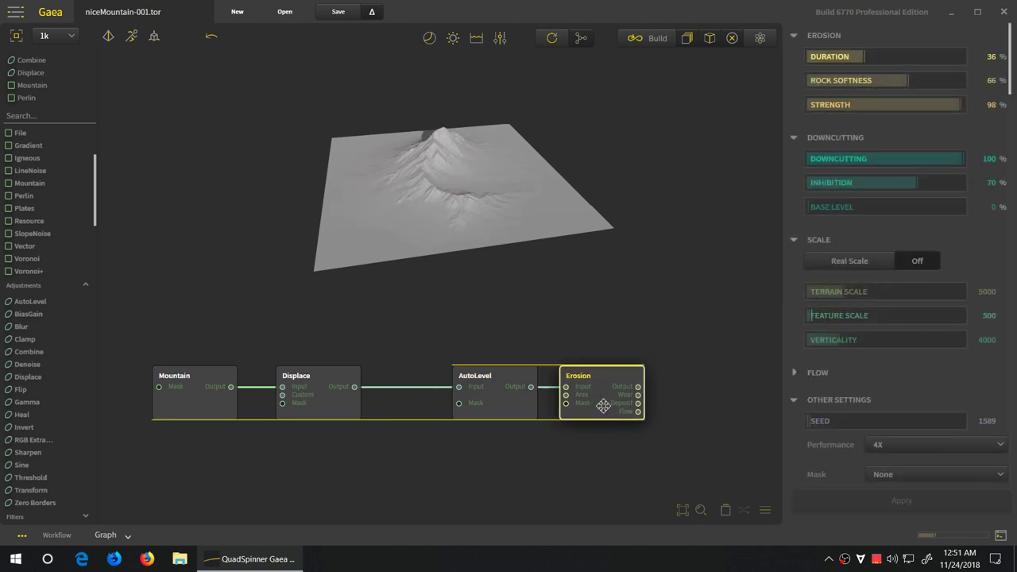
left_click(504, 412)
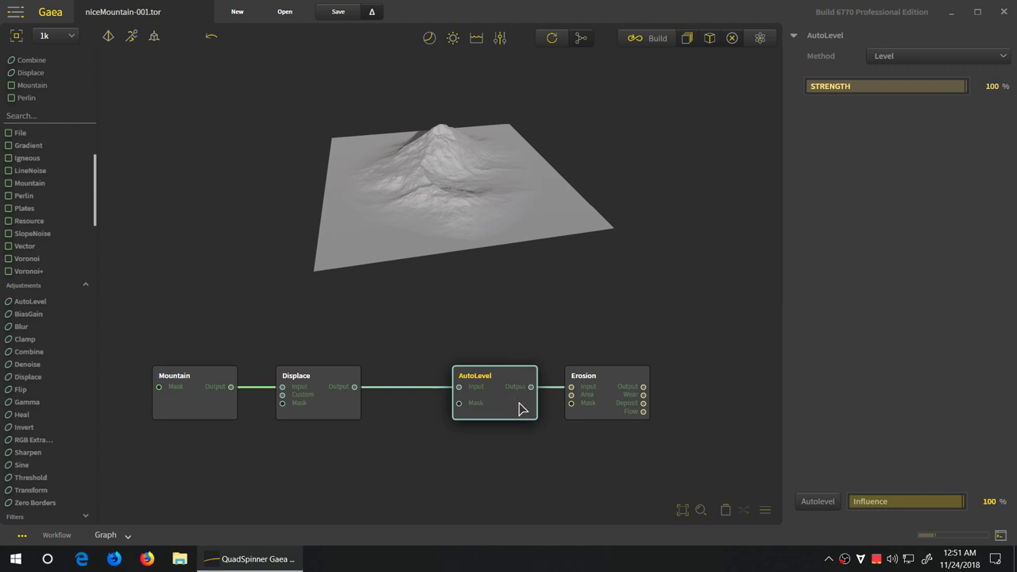
left_click_drag(522, 409, 490, 409)
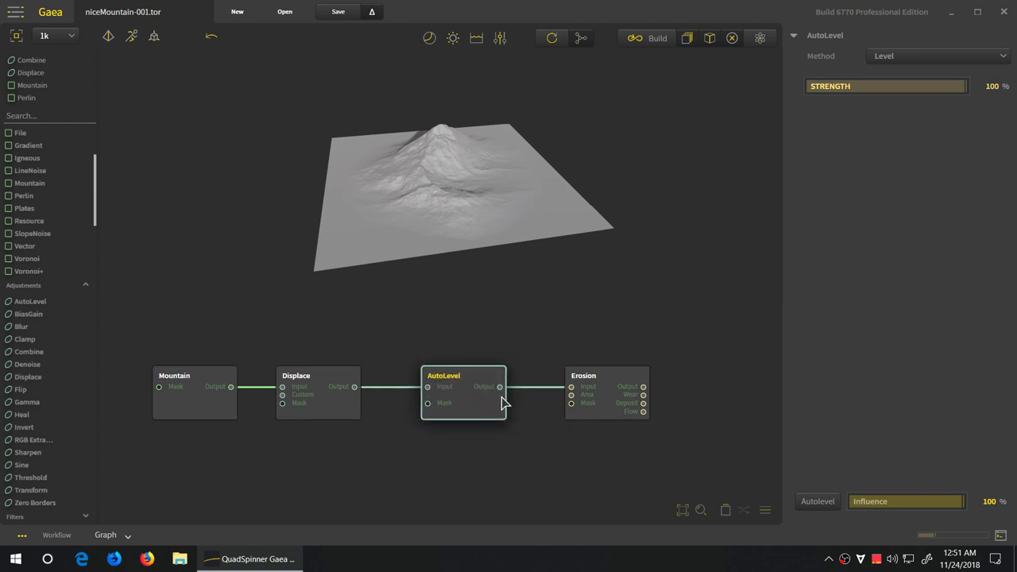